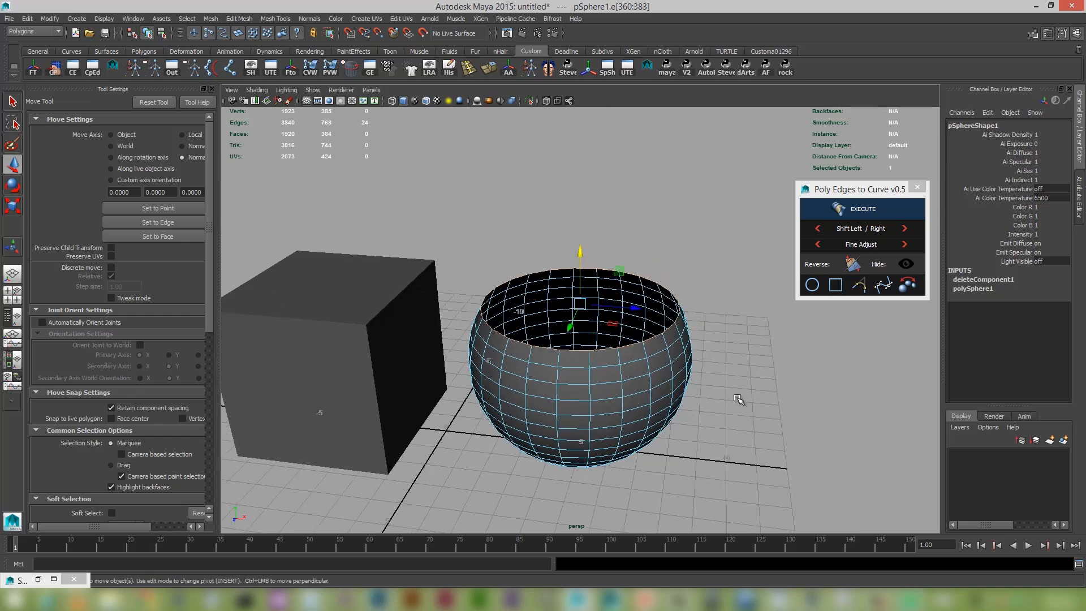
Step: Create a square curve from the sphere's open border edges and raise it above the opening to Translate Y 7.413
alt+right_drag(740, 399, 679, 369)
alt+middle_drag(680, 371, 692, 396)
alt+drag(691, 396, 680, 370)
alt+right_drag(679, 371, 730, 407)
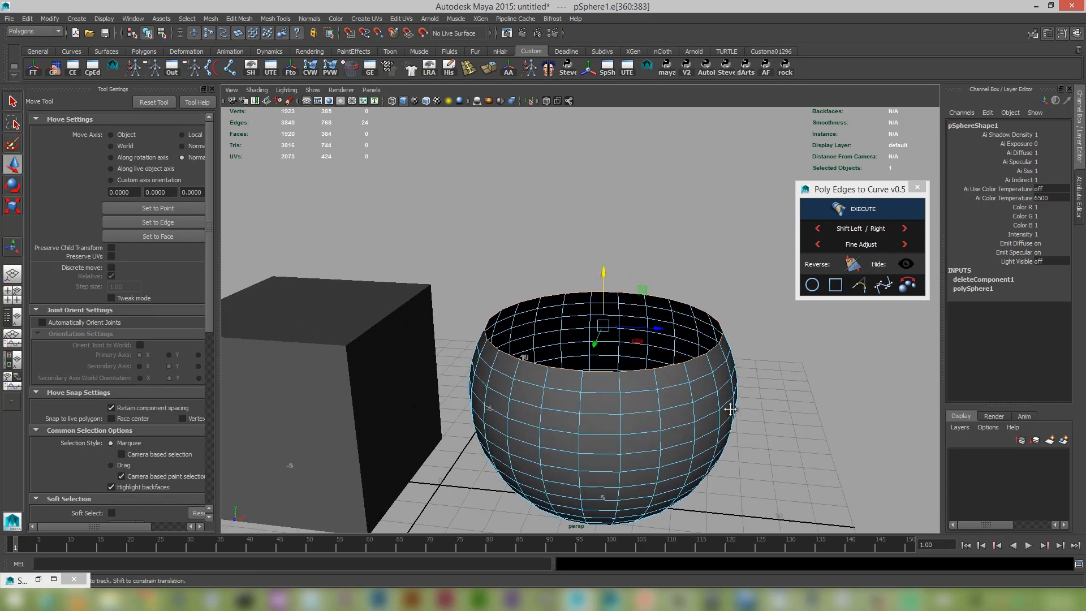
alt+middle_drag(730, 407, 725, 378)
alt+right_drag(726, 377, 668, 353)
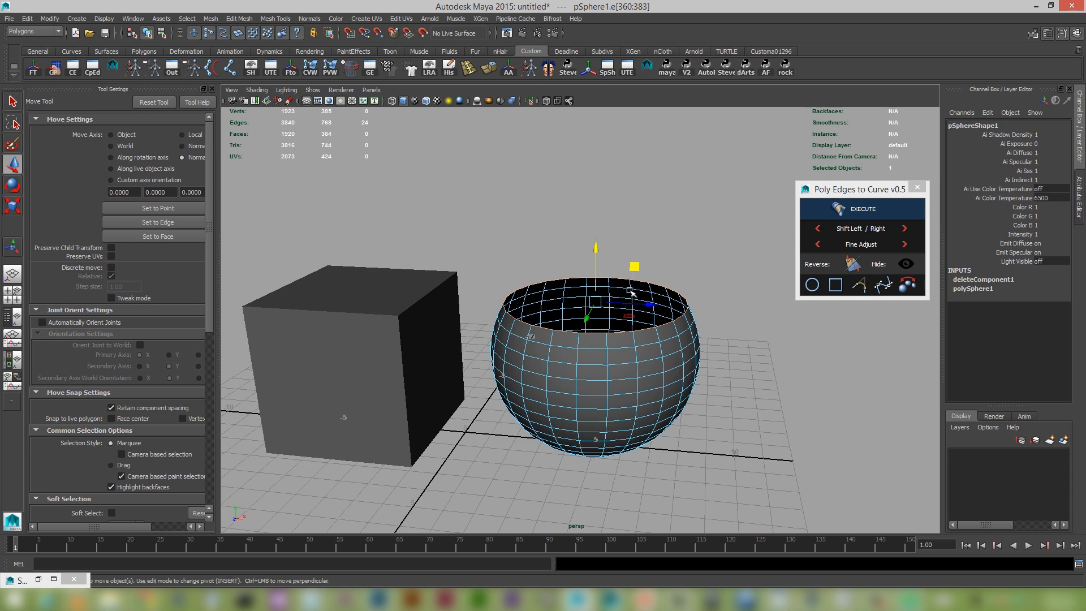
mouse_move(628, 291)
alt+mouse_down()
mouse_move(613, 368)
mouse_move(639, 299)
alt+mouse_up()
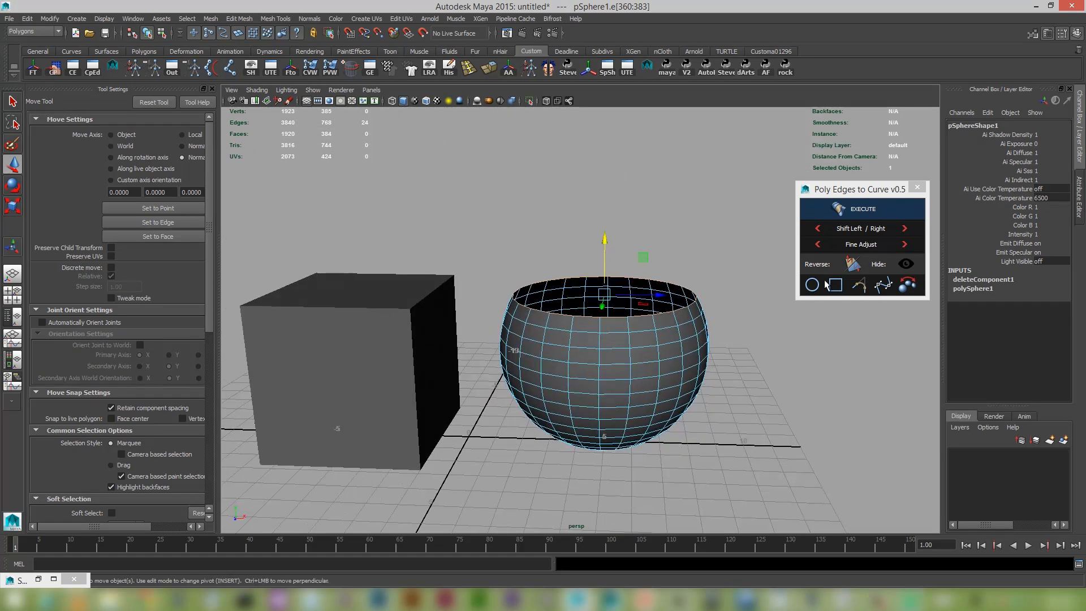
alt+drag(571, 323, 669, 357)
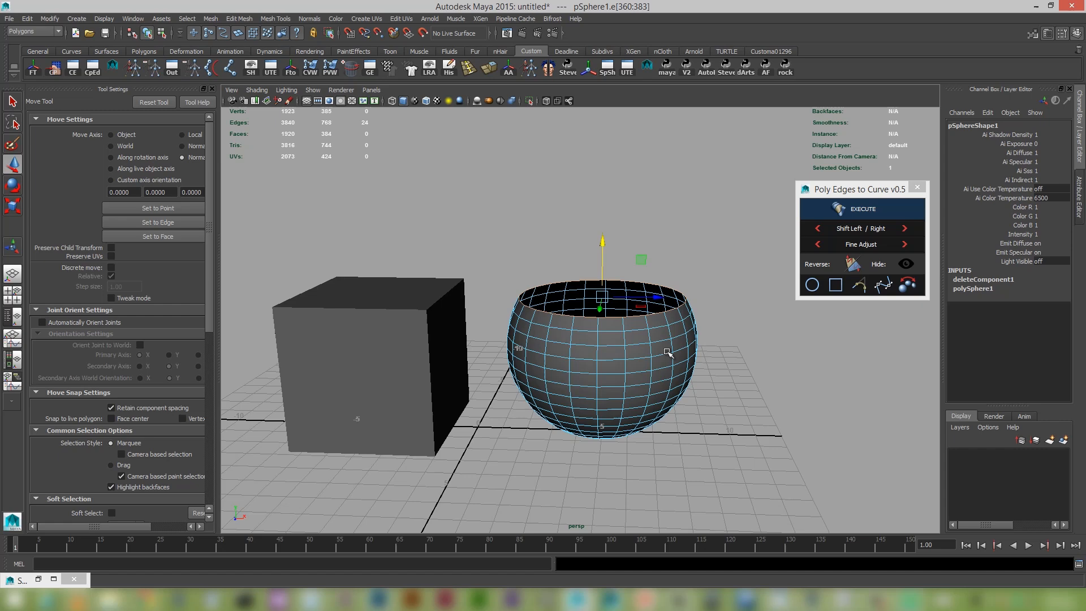
click(835, 287)
alt+drag(697, 283, 703, 332)
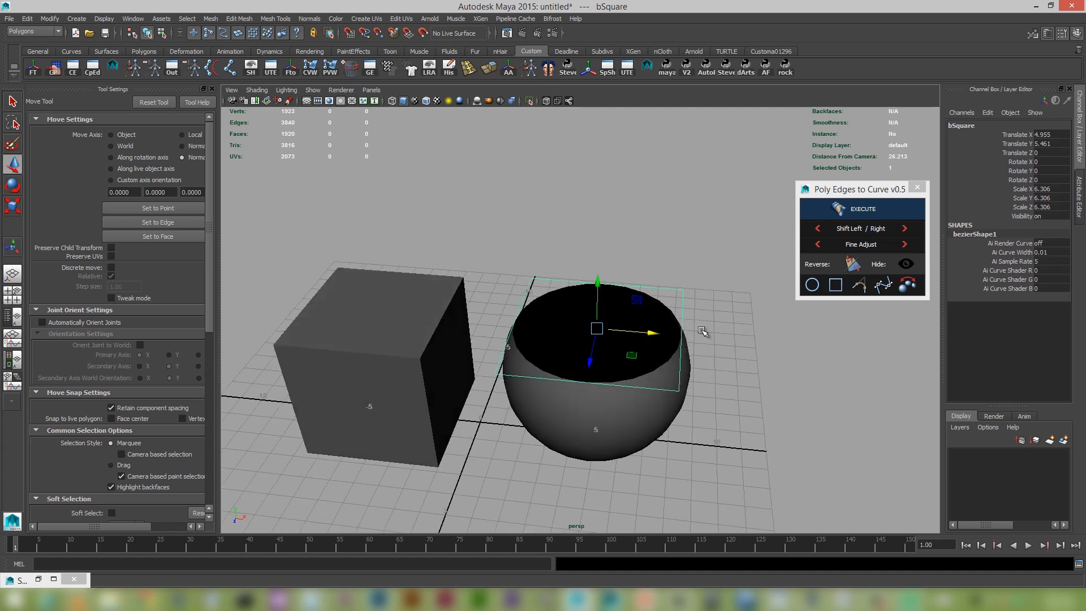
alt+drag(669, 369, 684, 327)
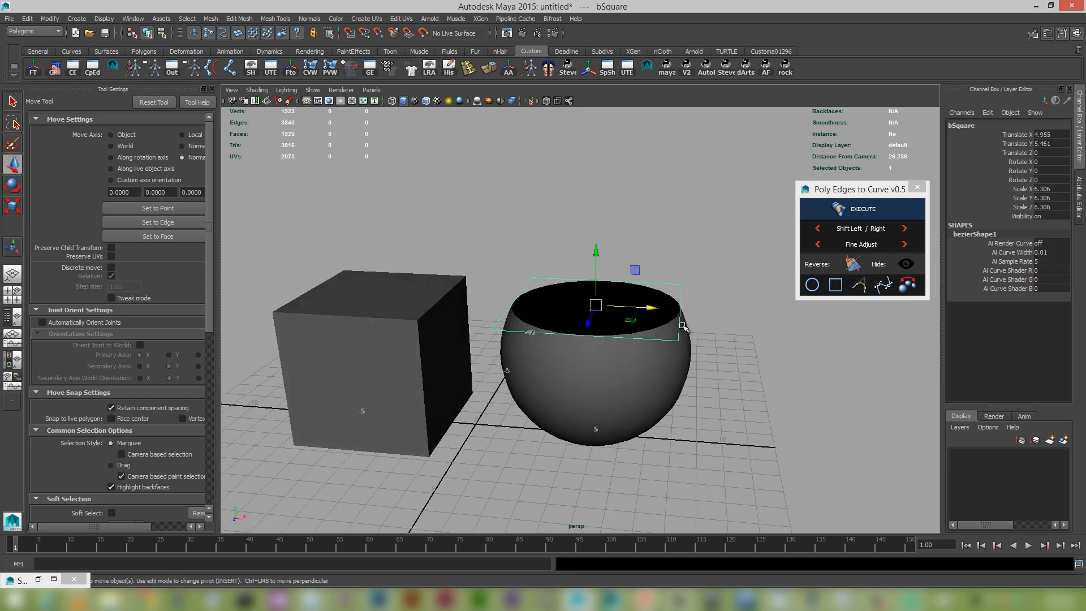
drag(590, 249, 611, 205)
Step: Select the sphere's border edges together with the square curve and execute Poly Edges to Curve
right_drag(638, 351, 640, 320)
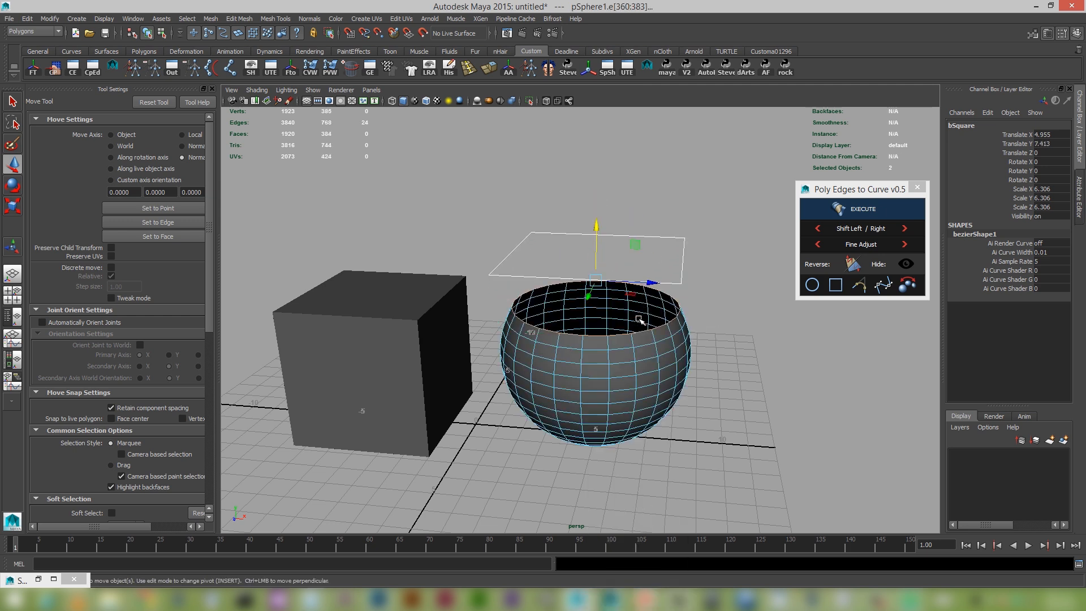
click(864, 210)
mouse_move(529, 274)
alt+mouse_down()
mouse_move(603, 300)
mouse_move(606, 277)
mouse_move(618, 389)
mouse_move(623, 339)
mouse_move(575, 309)
alt+mouse_up()
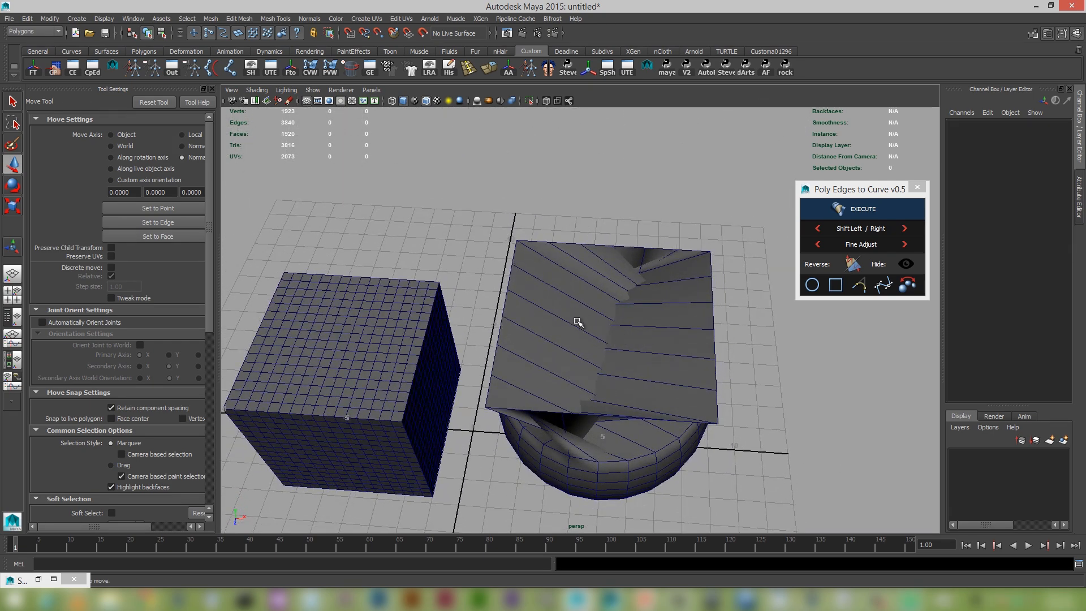
mouse_move(644, 353)
alt+mouse_down()
mouse_move(638, 315)
mouse_move(626, 368)
mouse_move(658, 366)
mouse_move(648, 330)
mouse_move(656, 342)
alt+mouse_up()
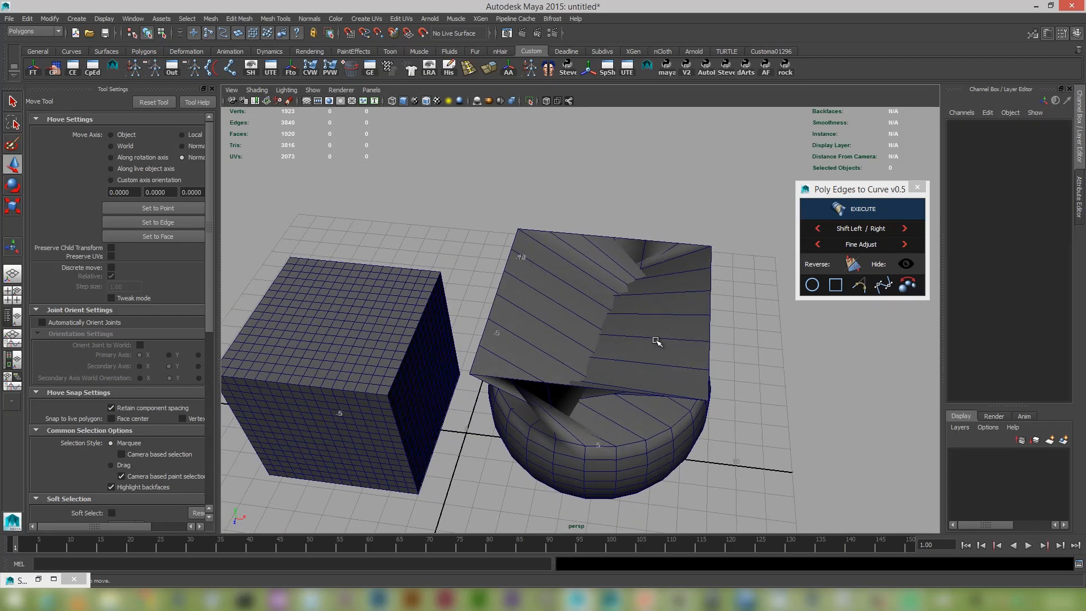
Step: Reverse the direction in which the sphere's border edges follow the square curve and check the twisted neck
click(852, 264)
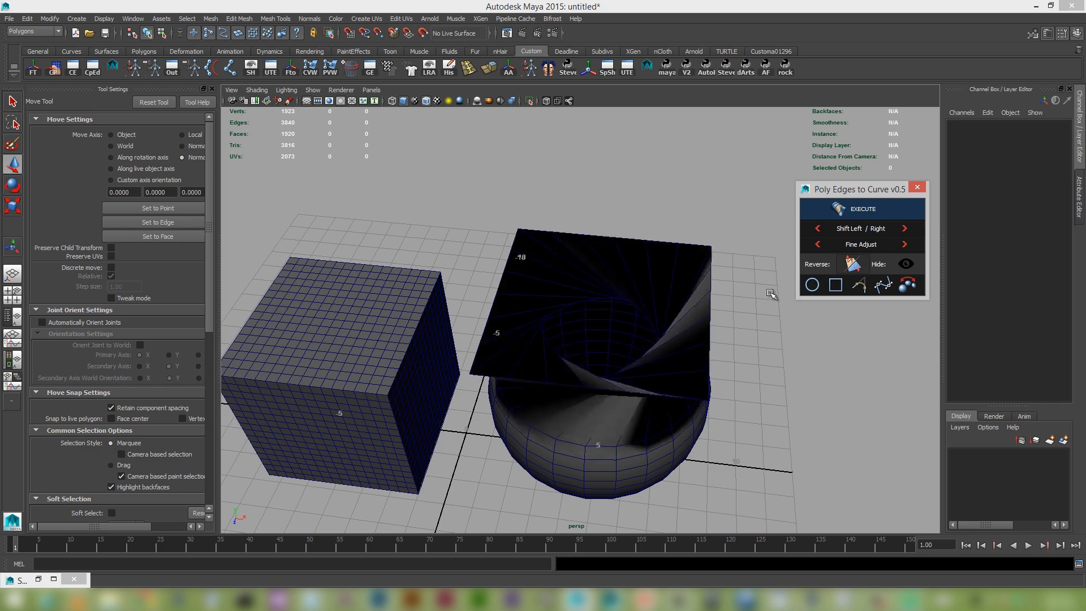
alt+drag(771, 293, 636, 395)
scroll(631, 431, up, 3)
scroll(645, 426, down, 2)
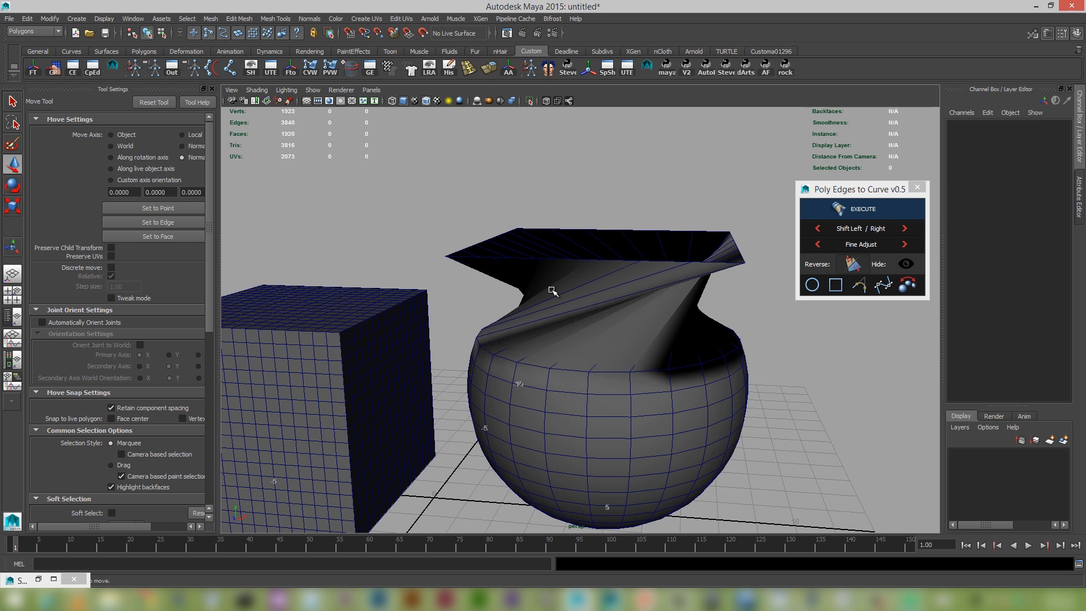
scroll(701, 306, down, 2)
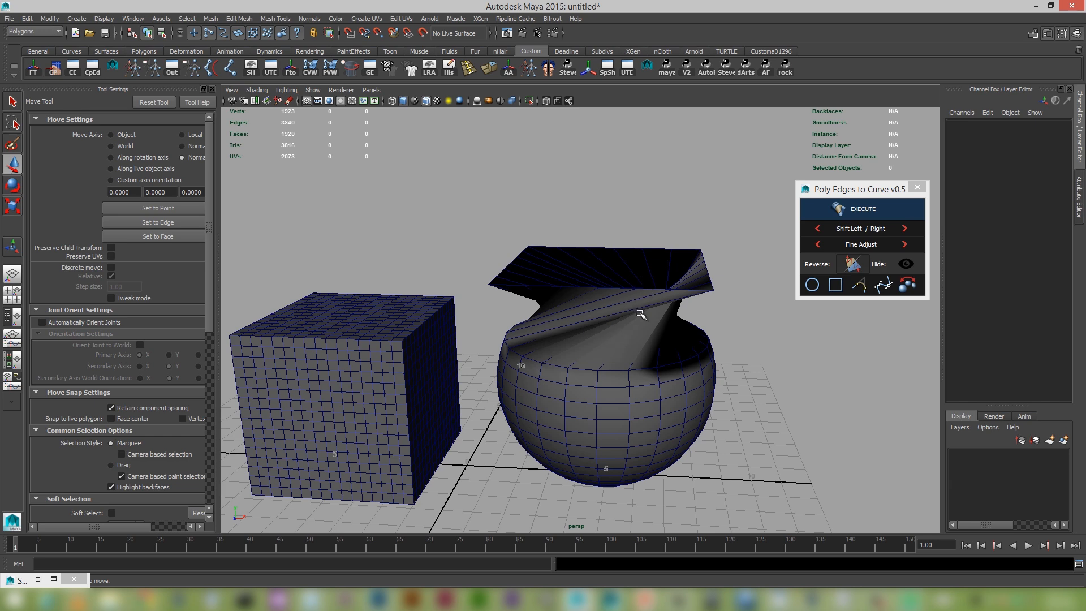
scroll(666, 340, up, 2)
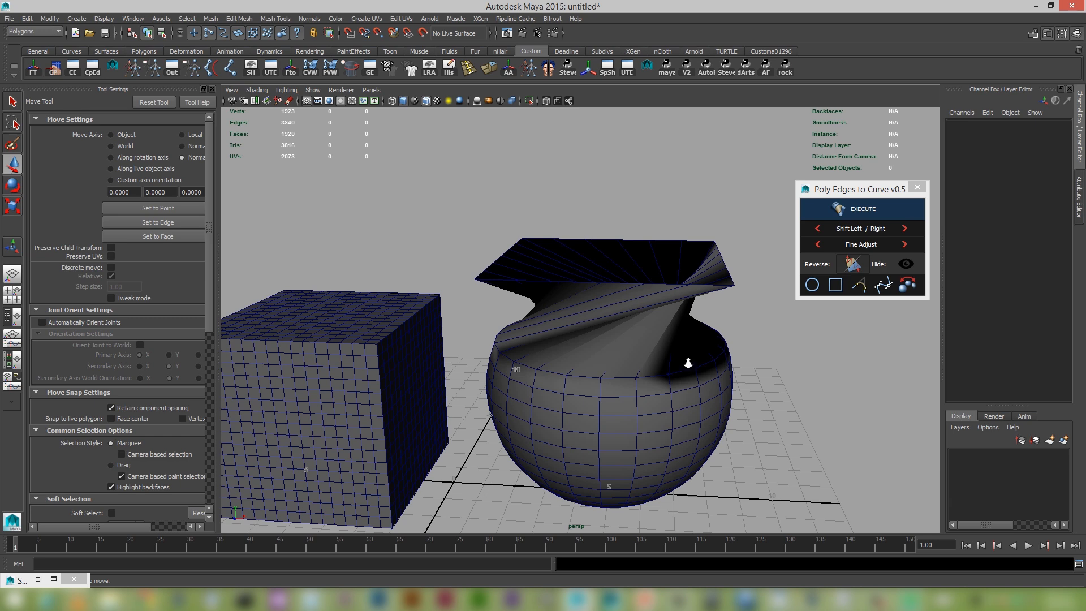
alt+drag(688, 363, 767, 296)
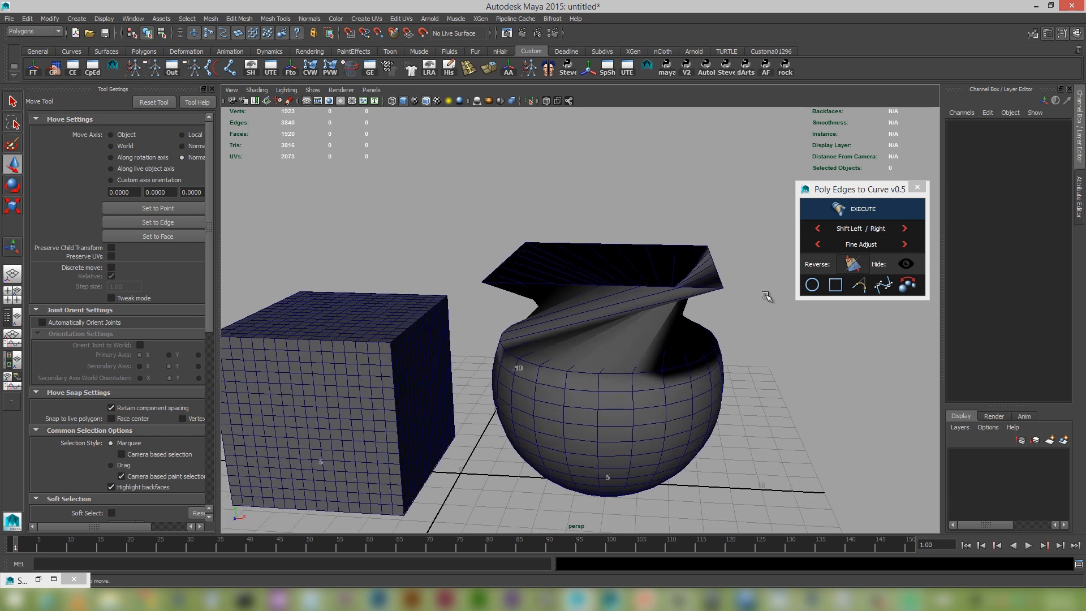
Step: Shift the border edges right along the square curve repeatedly until the neck's edges run straight without twisting
click(811, 229)
click(903, 231)
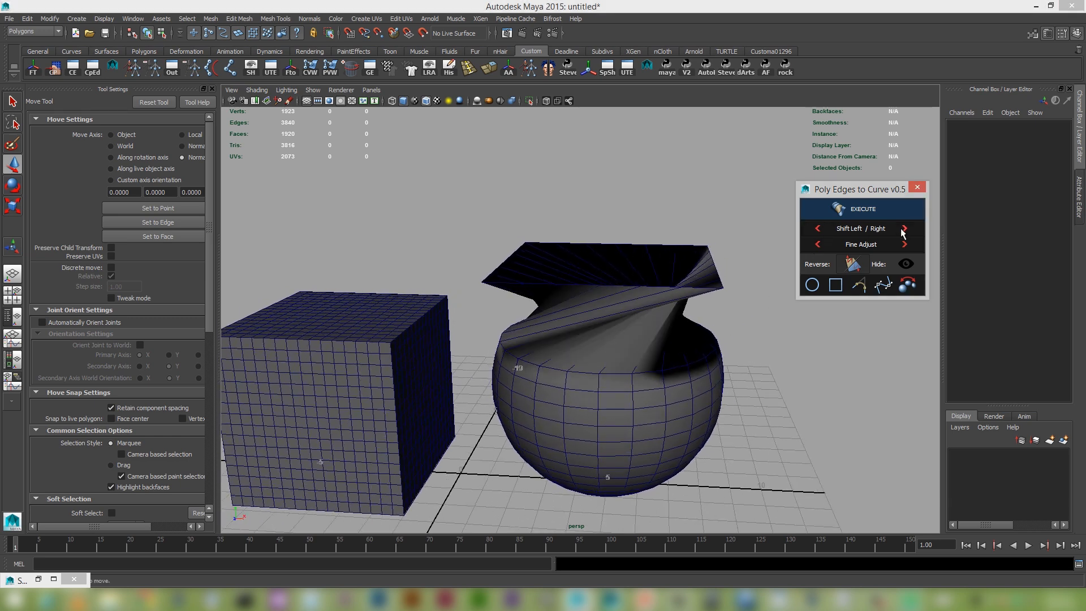
click(903, 231)
click(902, 231)
click(902, 230)
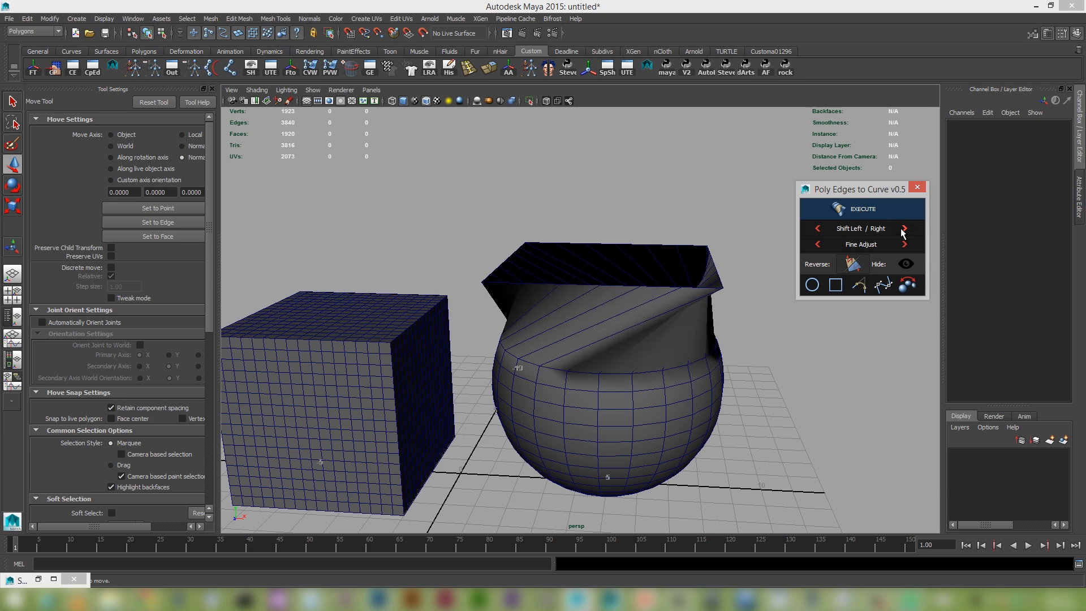
click(902, 231)
click(902, 230)
click(903, 231)
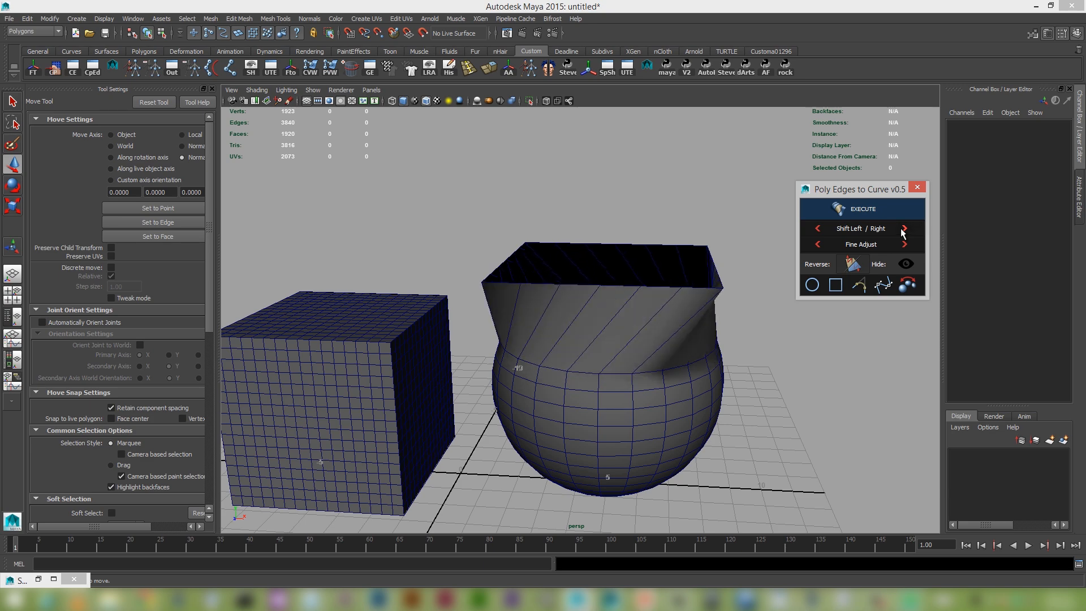
click(902, 231)
click(902, 231)
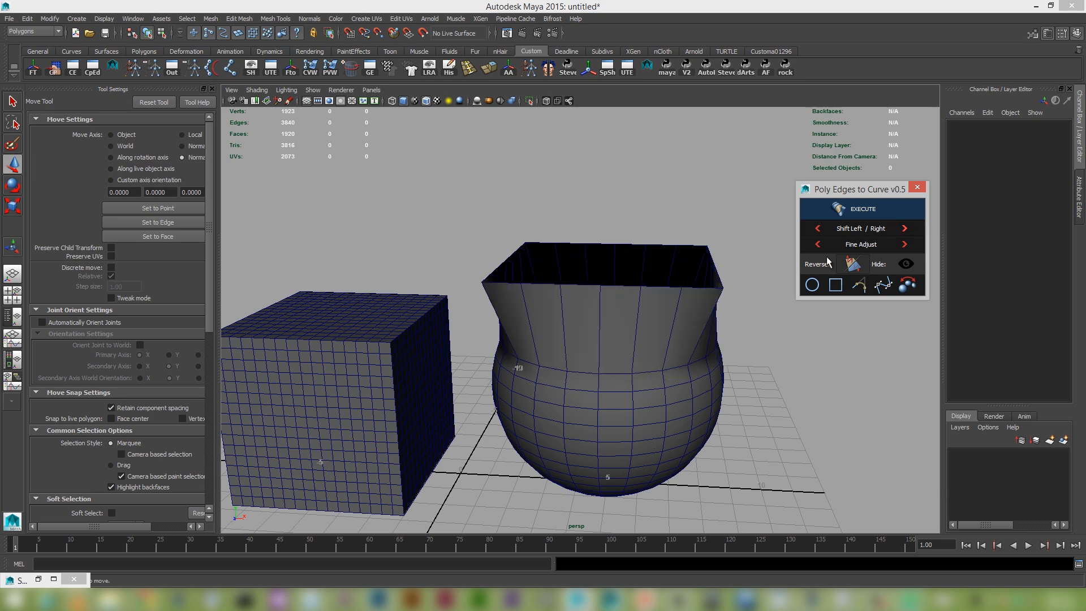
Step: Extrude the square opening's border edge loop, raise it slightly and scale it slightly outward
alt+drag(672, 305, 691, 347)
right_drag(692, 329, 692, 355)
double_click(690, 325)
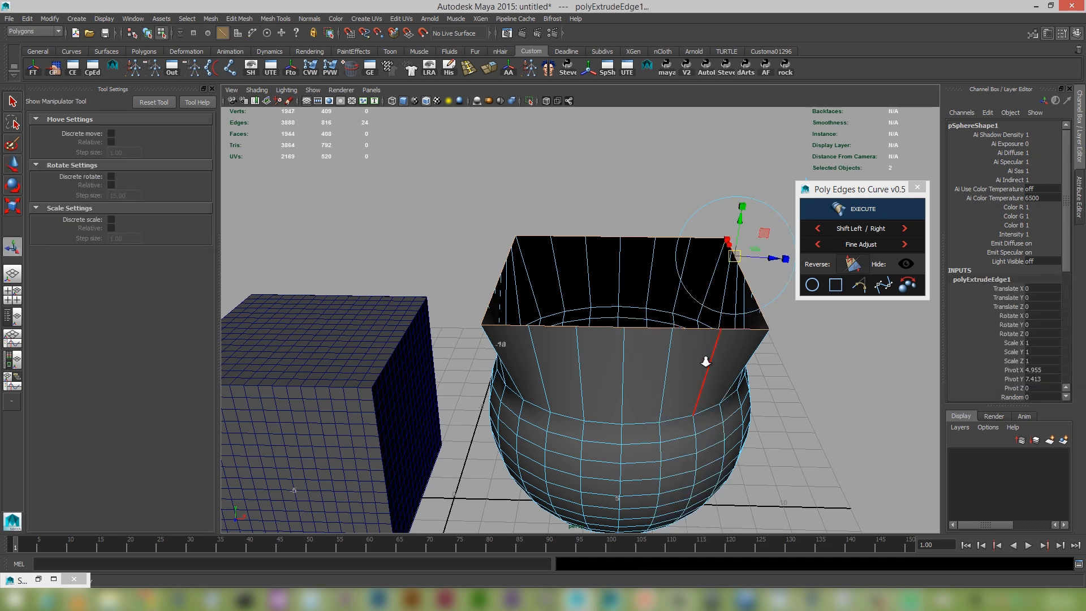
scroll(706, 361, down, 3)
key(r)
key(w)
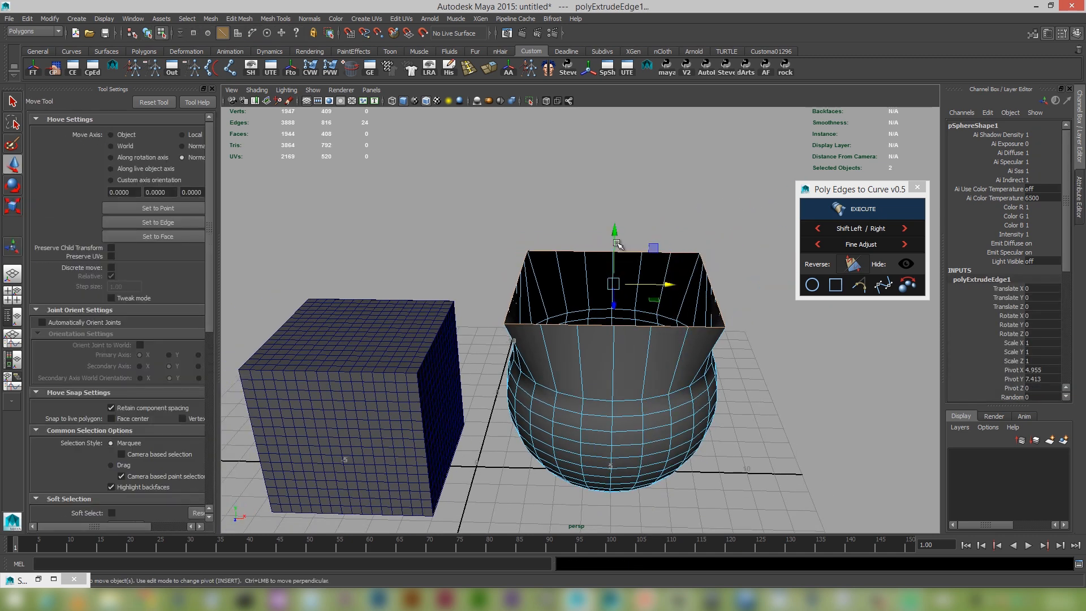
drag(618, 223, 616, 219)
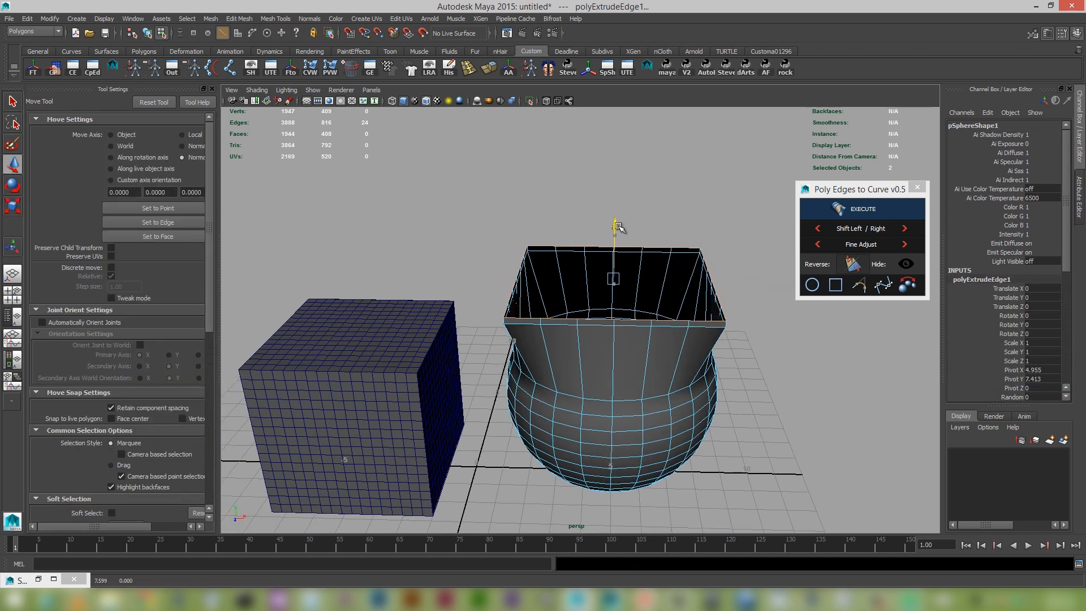
key(r)
drag(617, 277, 619, 279)
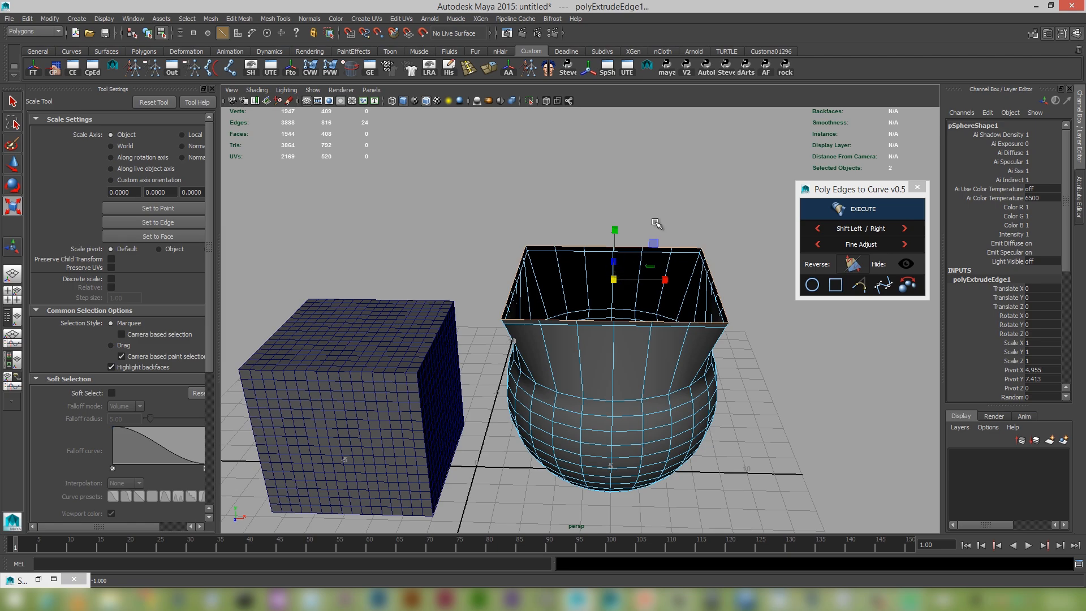
Step: Extrude the square rim again and raise it to a height of about 11.42 to form a tall collar
shift+right_drag(655, 222, 655, 251)
key(w)
drag(614, 227, 606, 304)
Step: Examine the square collar and its transition to the round sphere from several angles
alt+right_drag(606, 304, 690, 412)
alt+middle_drag(690, 411, 677, 444)
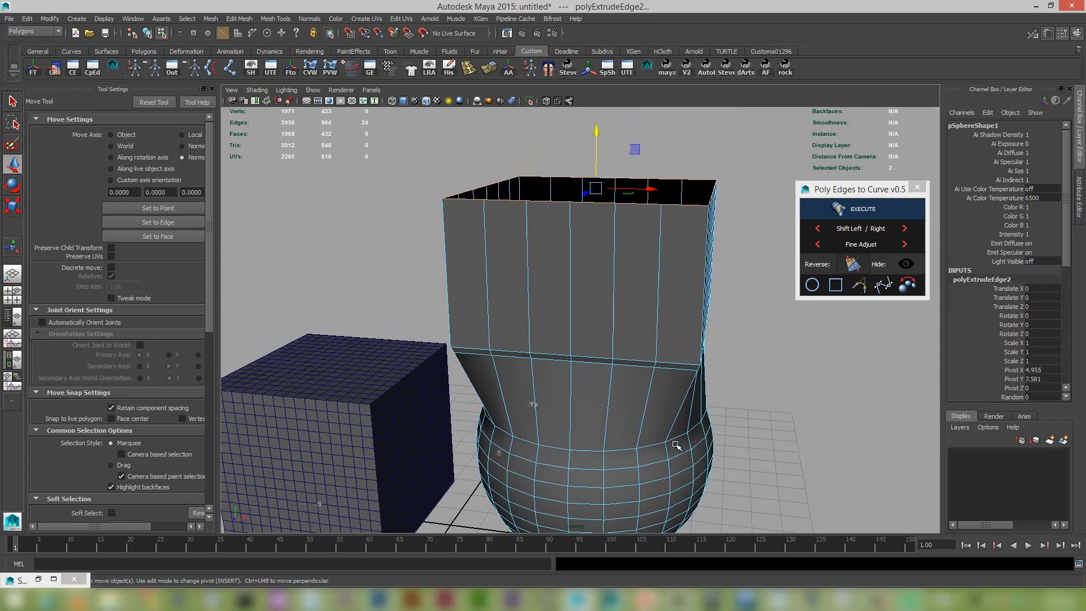
alt+right_drag(676, 444, 611, 402)
alt+drag(611, 402, 566, 391)
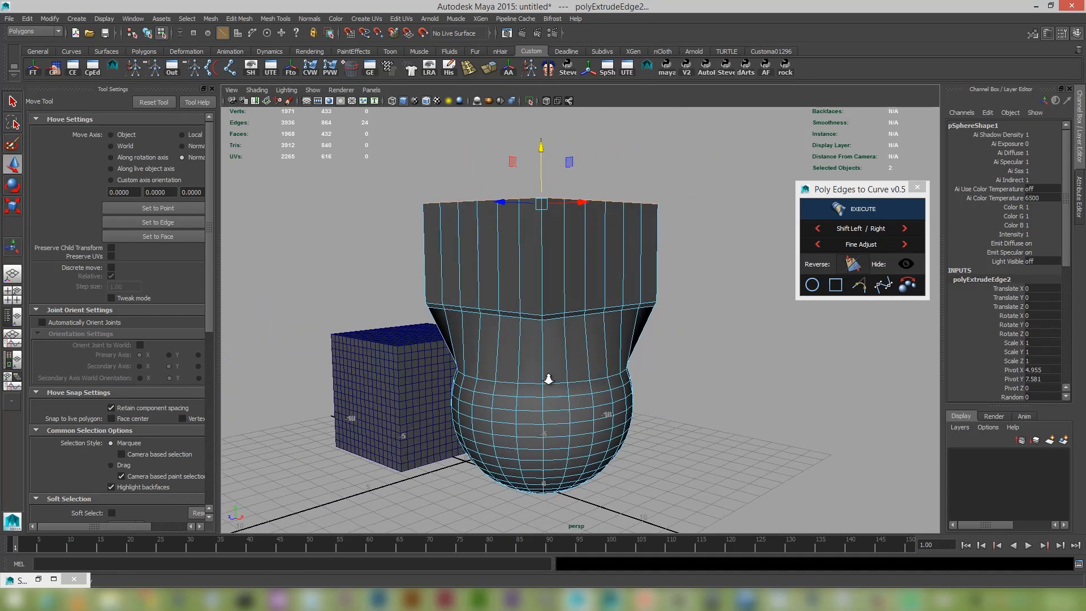
alt+right_drag(548, 378, 599, 403)
alt+drag(599, 402, 650, 405)
alt+drag(704, 328, 779, 358)
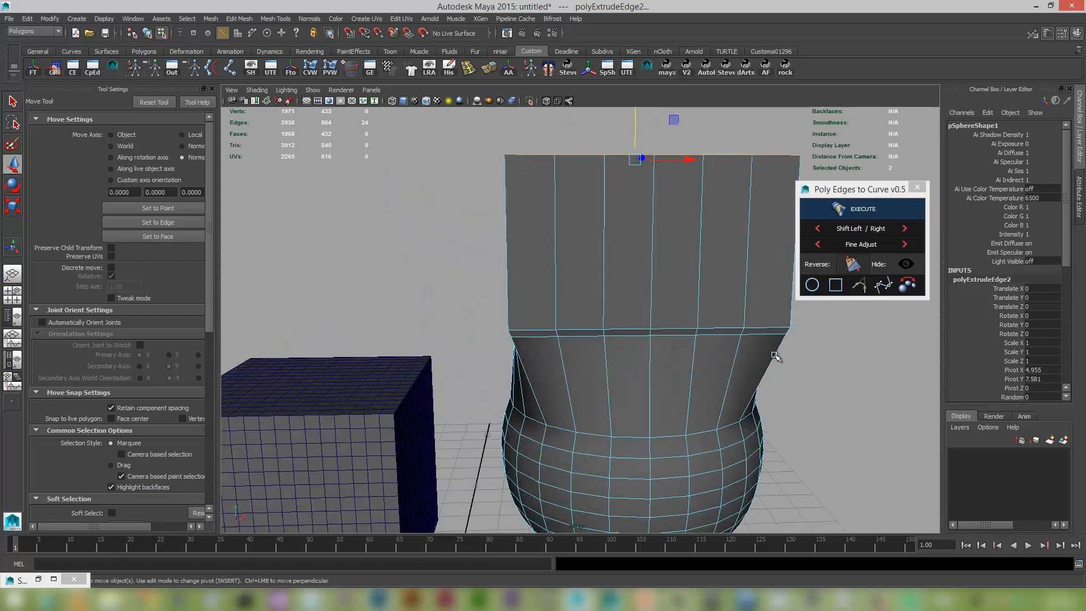
alt+right_drag(778, 357, 695, 331)
alt+drag(694, 331, 637, 365)
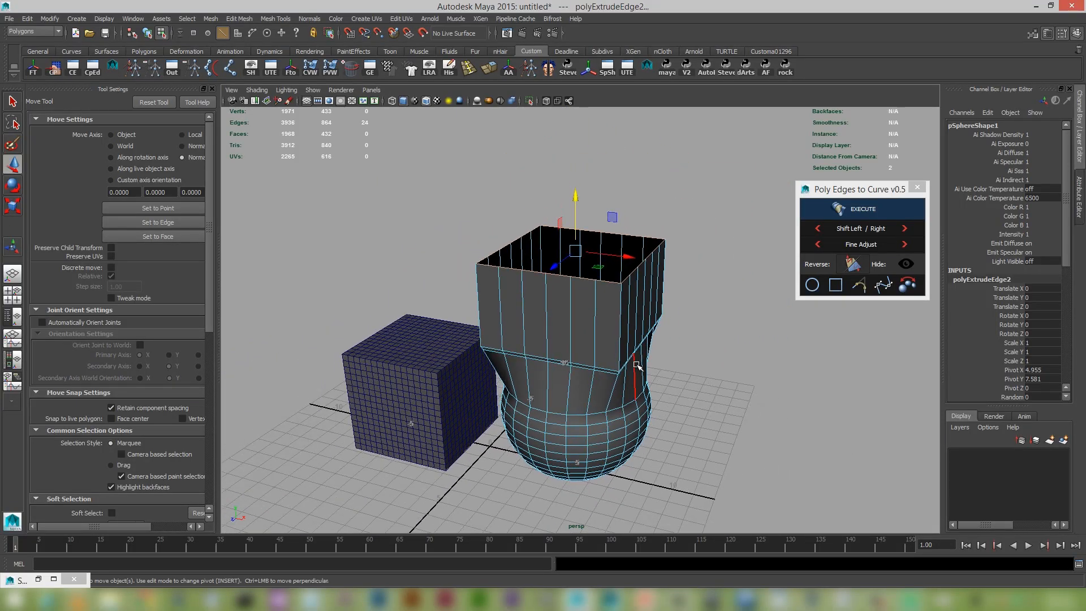
Step: Extrude the square rim twice, first slightly inset and raised to about 11.62, then scaled inward to form a lip
shift+right_drag(677, 336, 667, 365)
key(r)
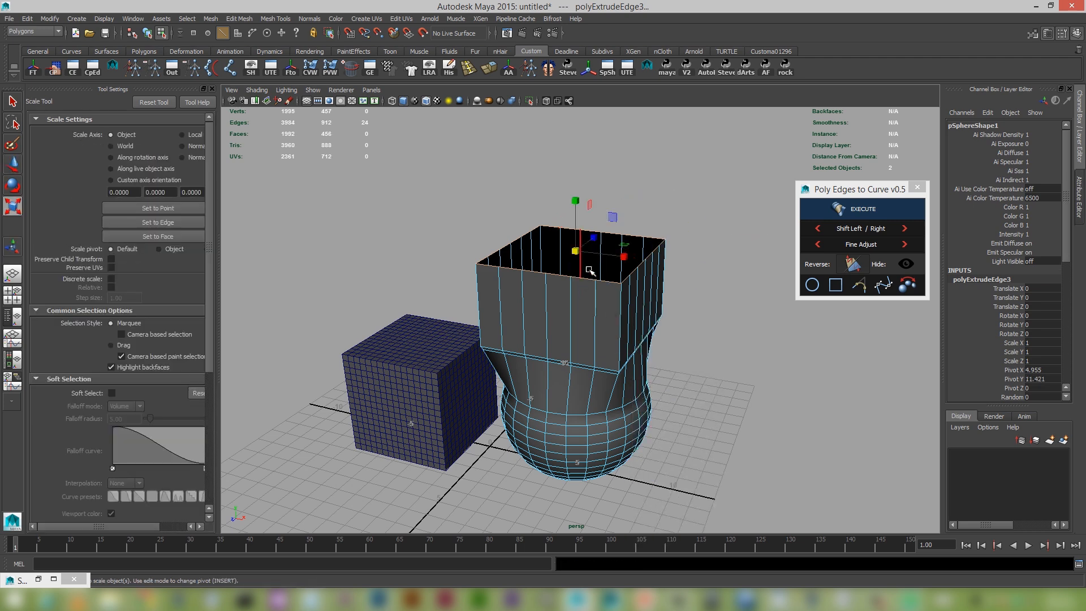
drag(577, 252, 575, 253)
key(w)
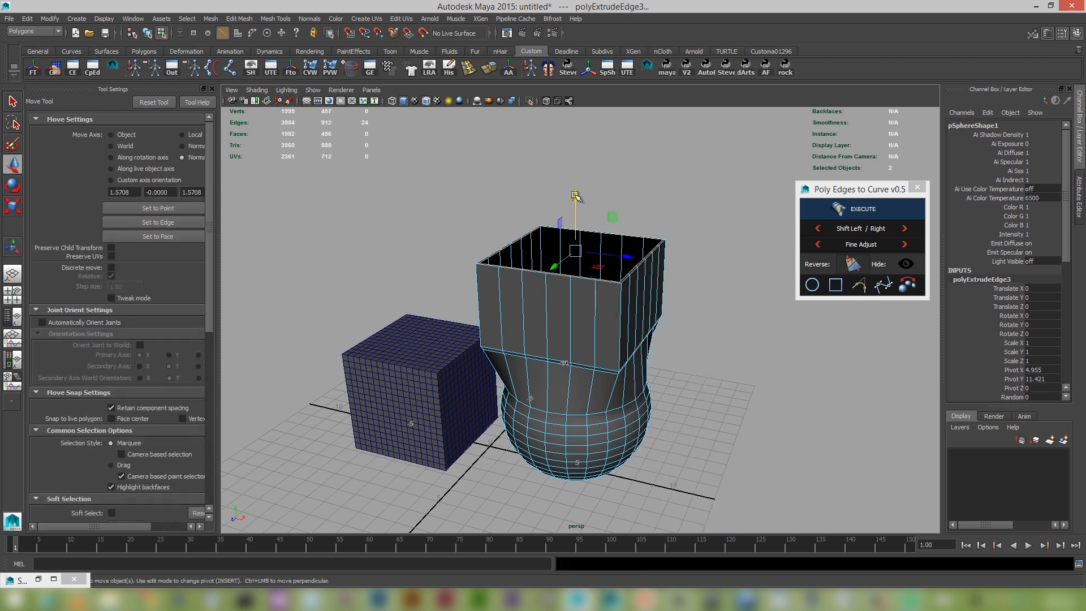
drag(575, 195, 576, 191)
shift+right_drag(696, 285, 694, 316)
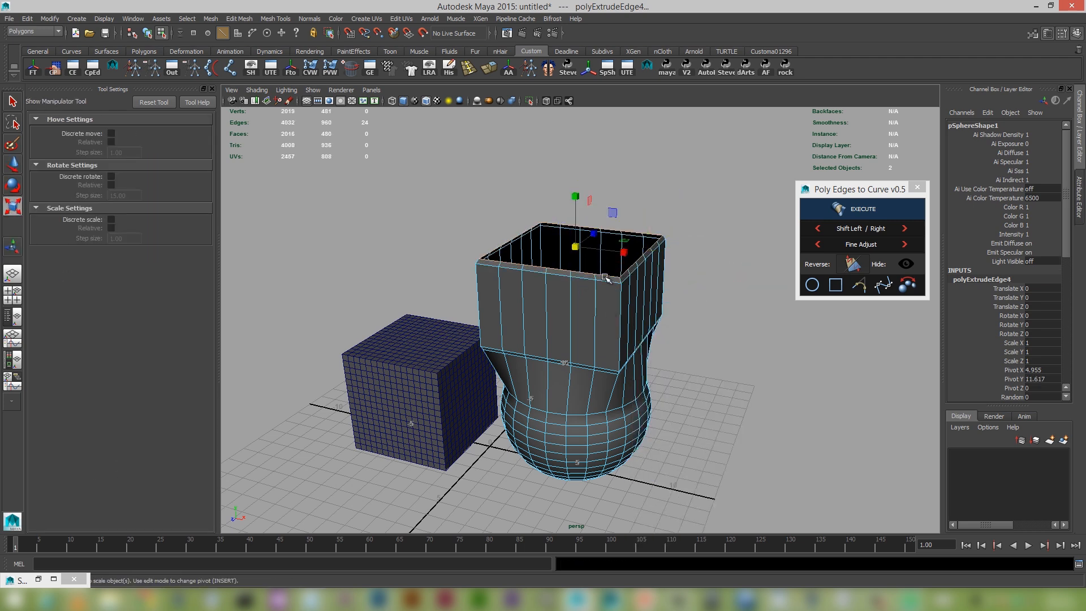
key(r)
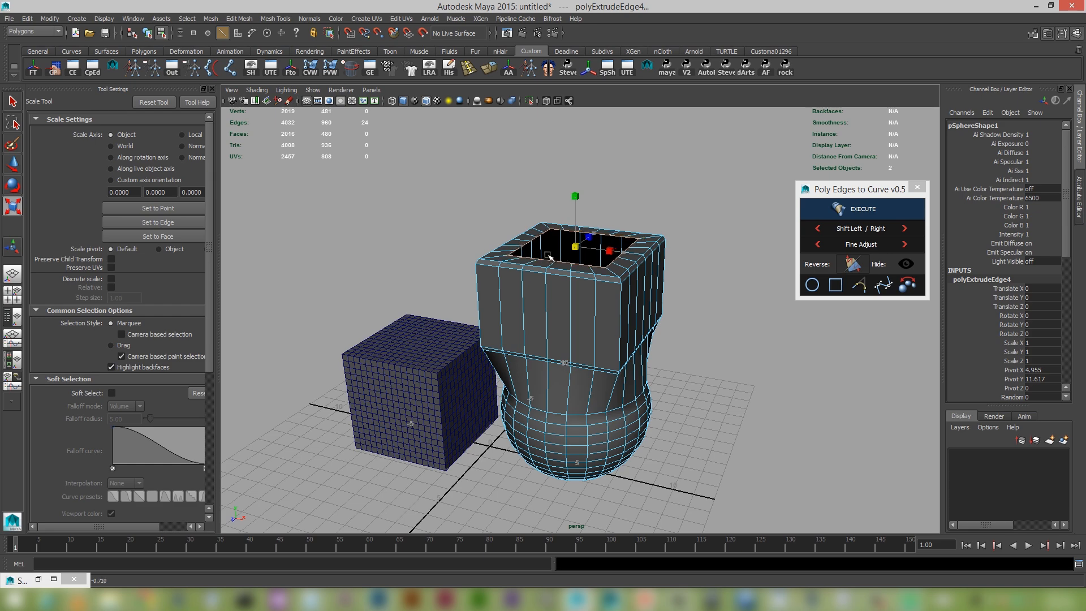
Step: Return the sphere model to object mode, turn on its smooth mesh preview, deselect it and inspect the smoothed shape
alt+drag(551, 300, 573, 263)
right_drag(596, 270, 634, 256)
key(3)
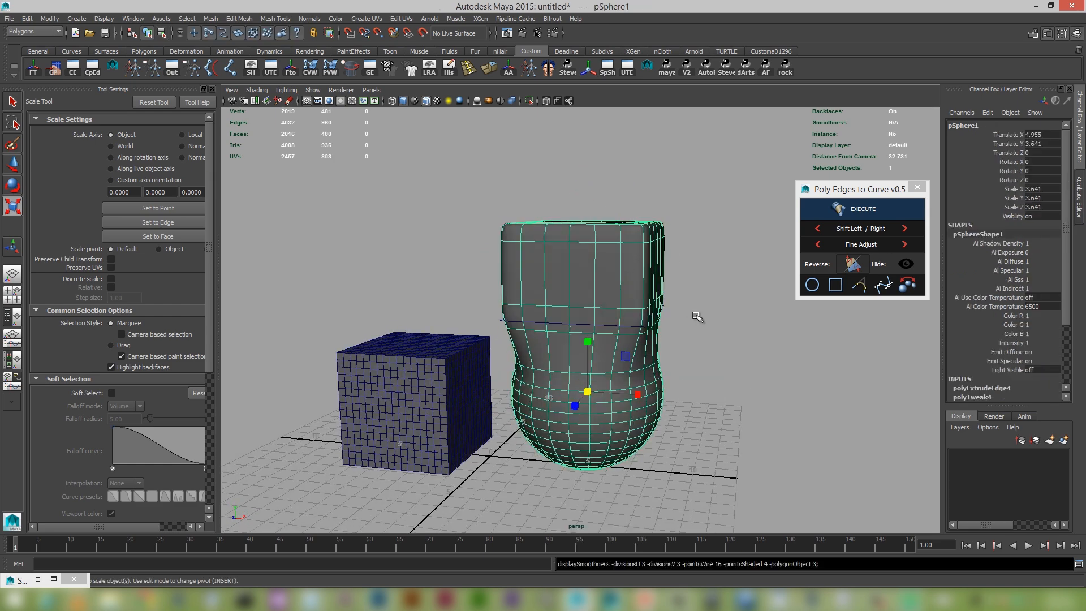
click(703, 341)
alt+drag(711, 366, 606, 369)
mouse_move(606, 368)
alt+right_down()
mouse_move(623, 422)
mouse_move(609, 373)
alt+right_up()
alt+middle_drag(617, 371, 725, 351)
alt+drag(725, 351, 621, 337)
alt+right_drag(621, 337, 713, 413)
alt+drag(713, 413, 742, 420)
Step: Delete a 9 by 9 block of faces from the cube's front by growing the selection four times from a face near the centre
click(568, 365)
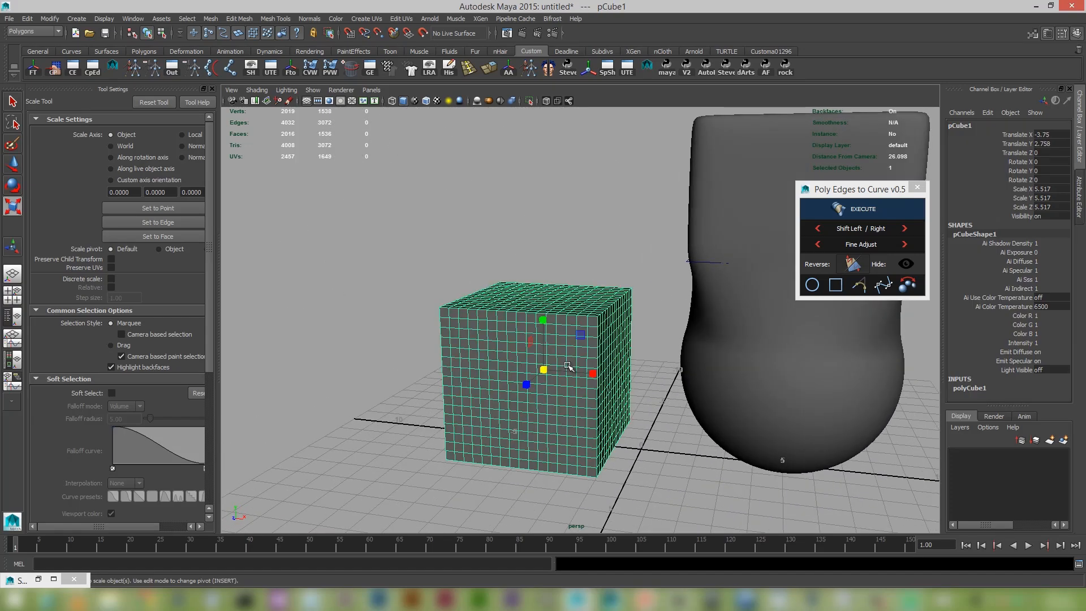
alt+drag(568, 366, 589, 371)
alt+right_drag(589, 371, 626, 436)
alt+drag(553, 405, 547, 374)
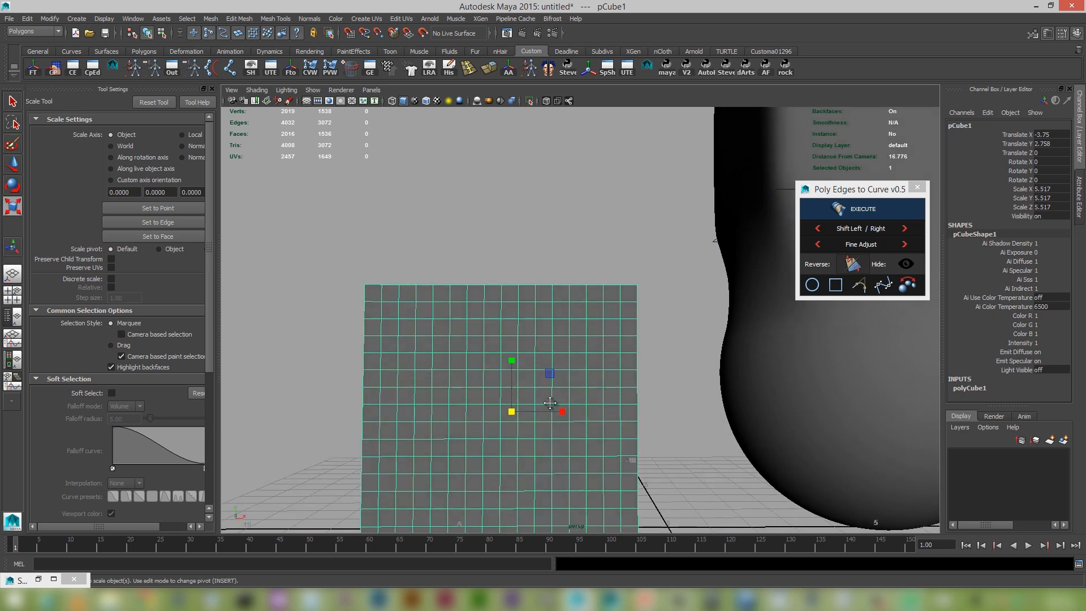
alt+middle_drag(550, 403, 579, 376)
right_drag(507, 299, 504, 310)
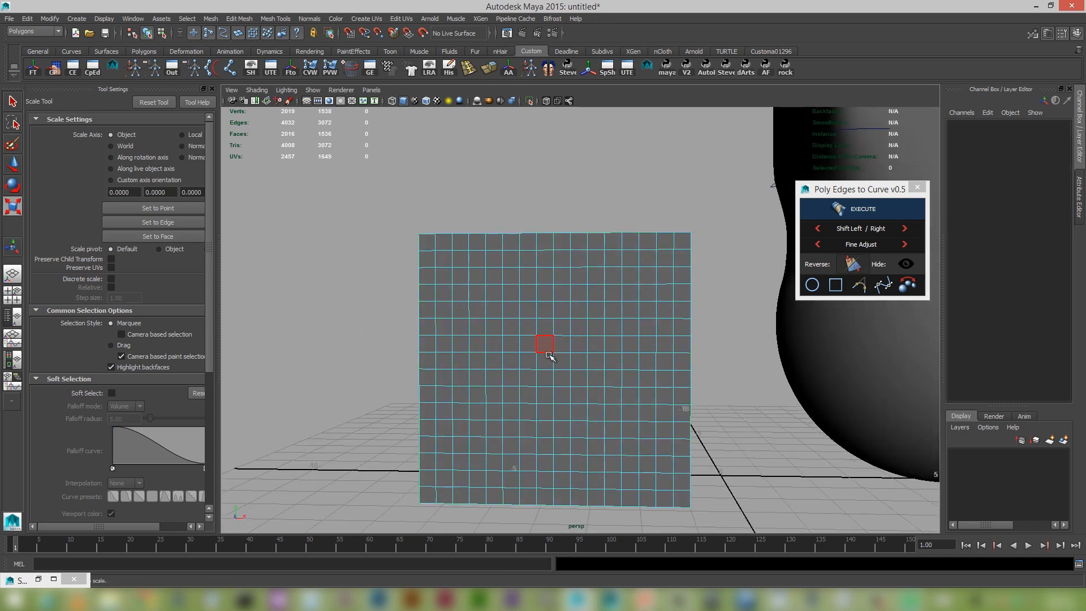
click(561, 363)
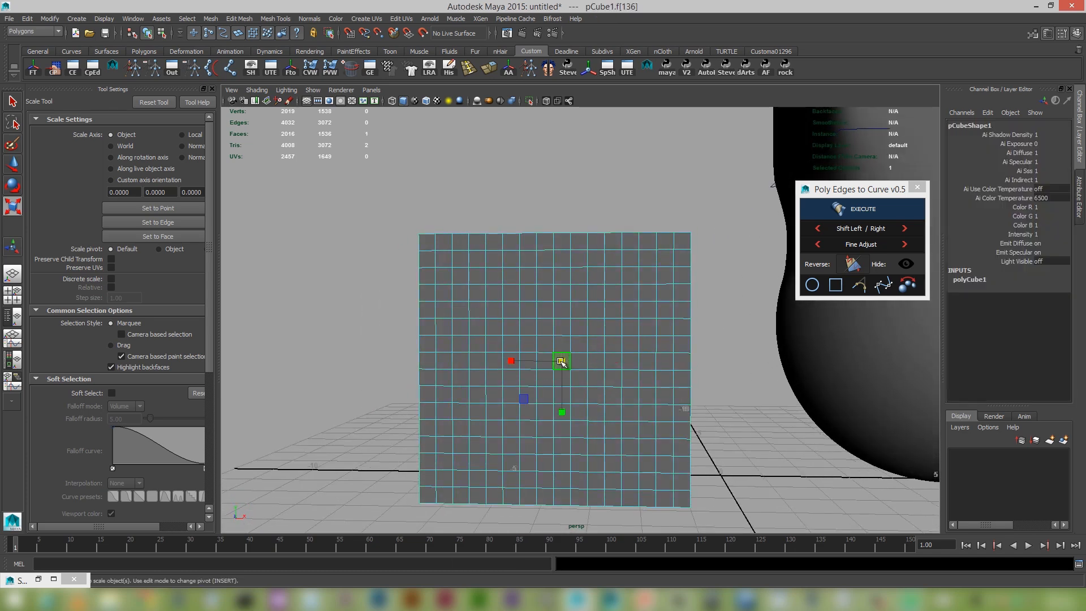
key(shift+period)
key(shift+period)
key(shift+period)
key(shift+period)
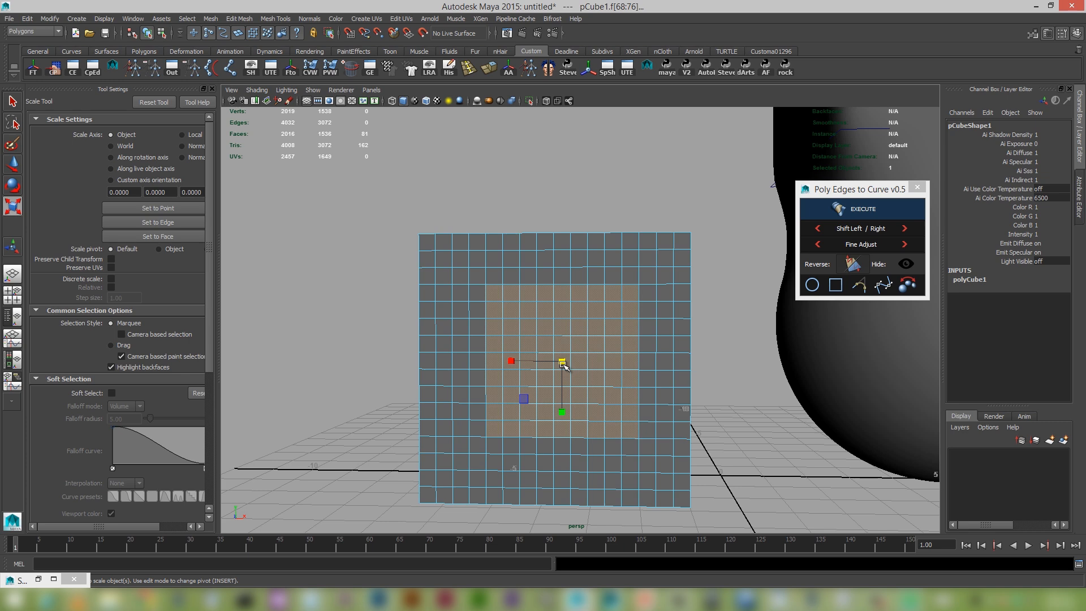
key(Delete)
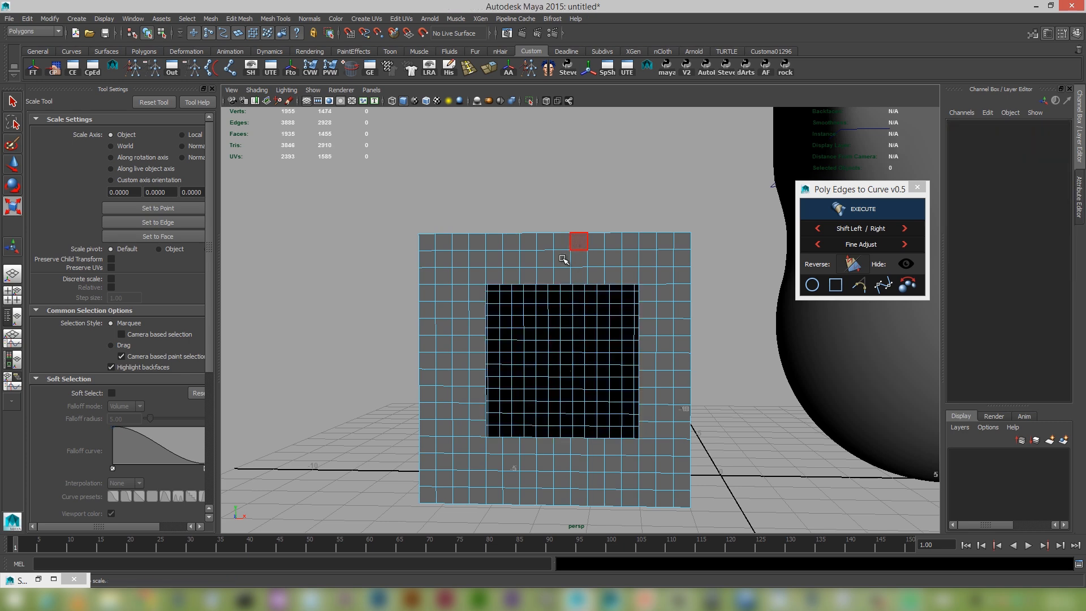
Step: Select the border edge loop of the cube's square opening and create the script's circle curve at that location
right_drag(560, 273, 559, 281)
double_click(560, 283)
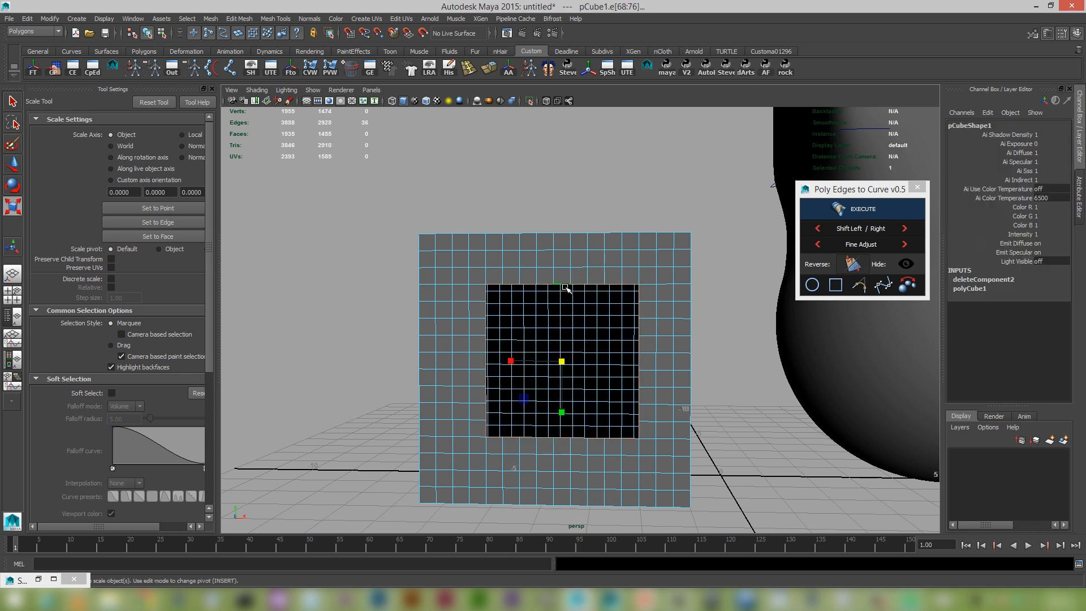
alt+drag(565, 293, 597, 366)
alt+right_drag(574, 324, 684, 353)
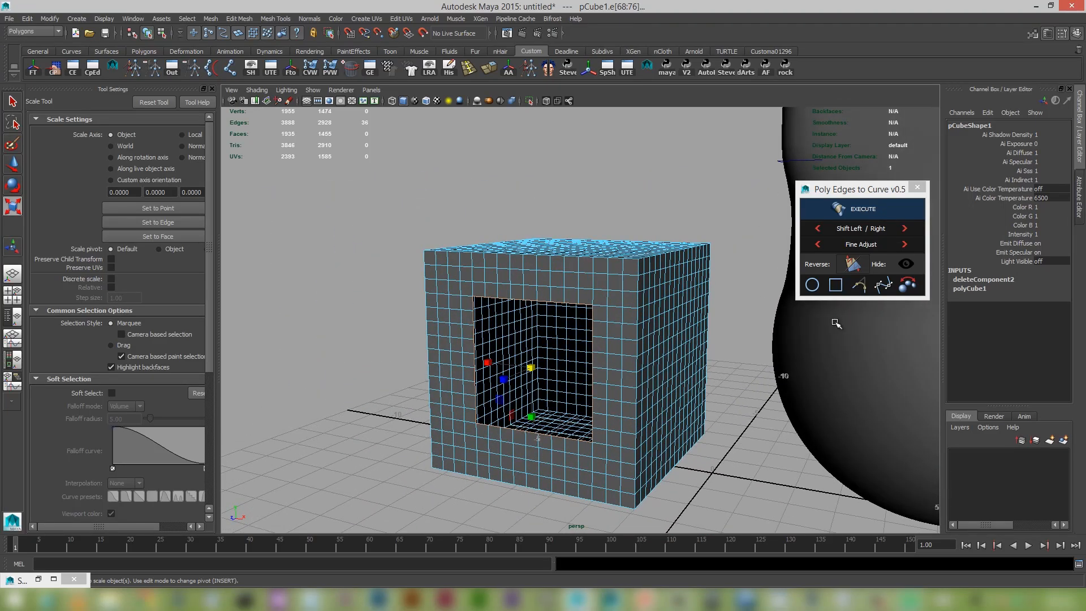
click(812, 285)
alt+right_drag(629, 113, 547, 310)
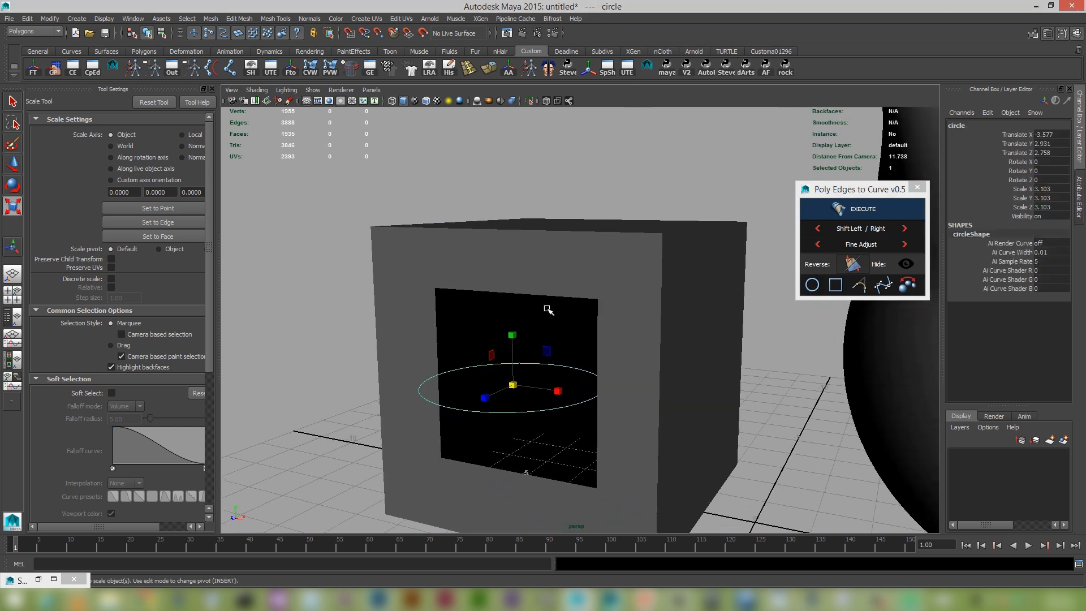
alt+right_drag(712, 375, 666, 367)
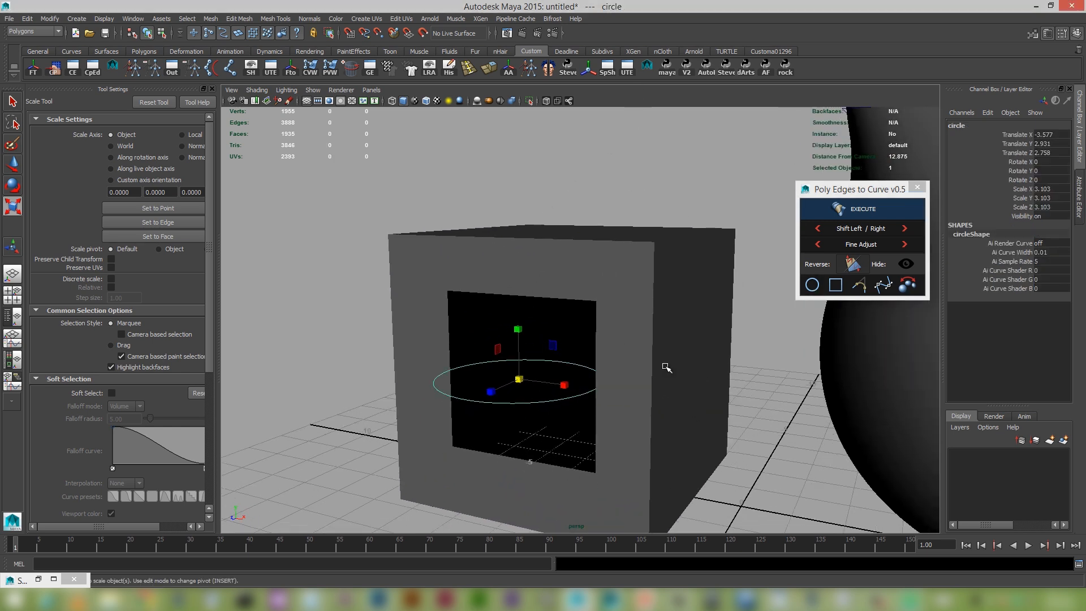
alt+drag(622, 358, 650, 360)
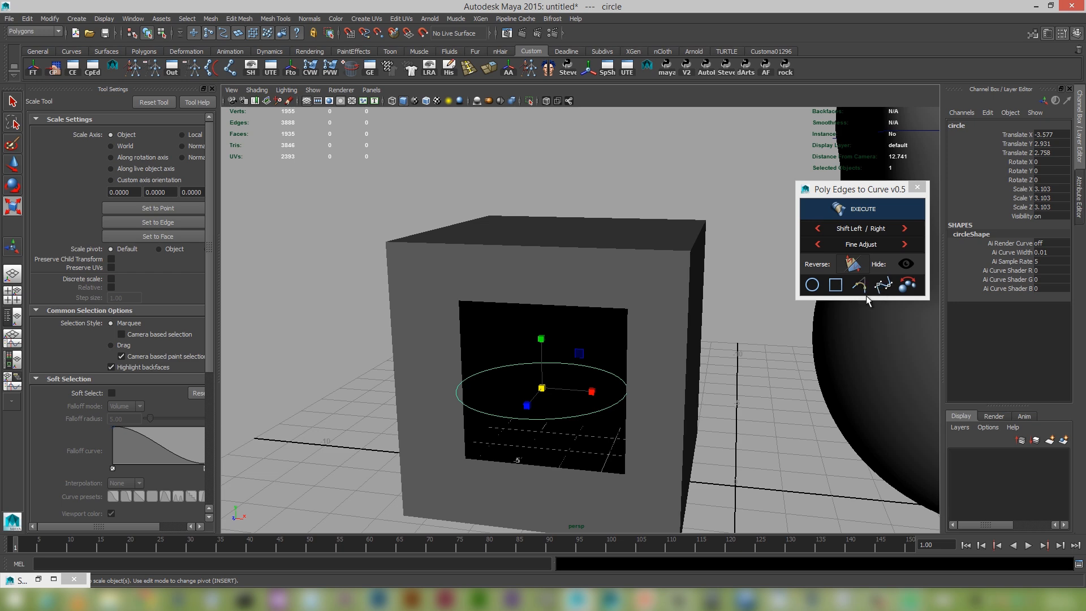
Step: Rotate the circle 90 degrees about X so it faces the opening, and scale it down to about 2.693
alt+right_drag(574, 378, 568, 389)
alt+drag(568, 389, 559, 392)
key(e)
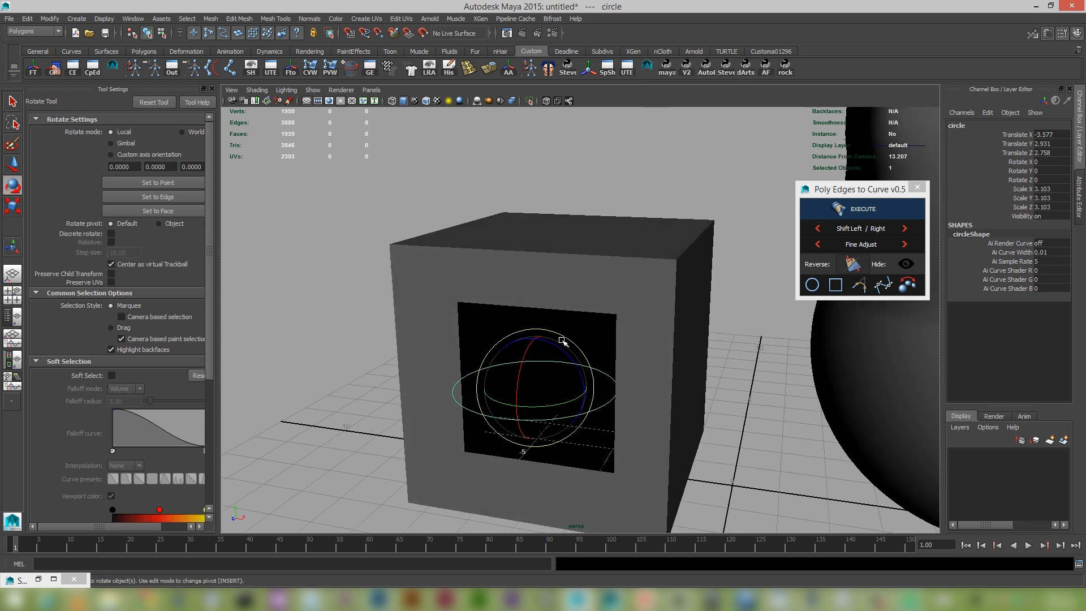
key(j)
mouse_move(530, 371)
mouse_down()
mouse_move(515, 420)
mouse_move(563, 408)
mouse_move(561, 367)
mouse_move(539, 363)
mouse_up()
key(r)
Step: Extrude the border edges of the cube's opening and scale them slightly inward to add a narrow ring of faces
right_drag(547, 262, 555, 244)
alt+drag(555, 243, 598, 294)
shift+right_drag(598, 295, 594, 310)
drag(525, 388, 528, 385)
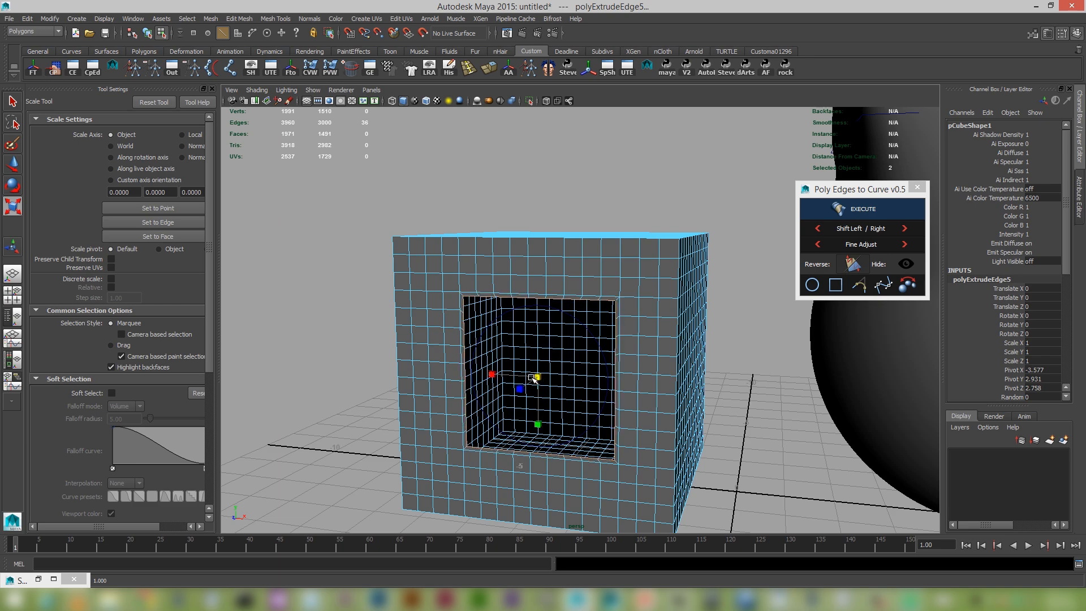
scroll(564, 384, up, 2)
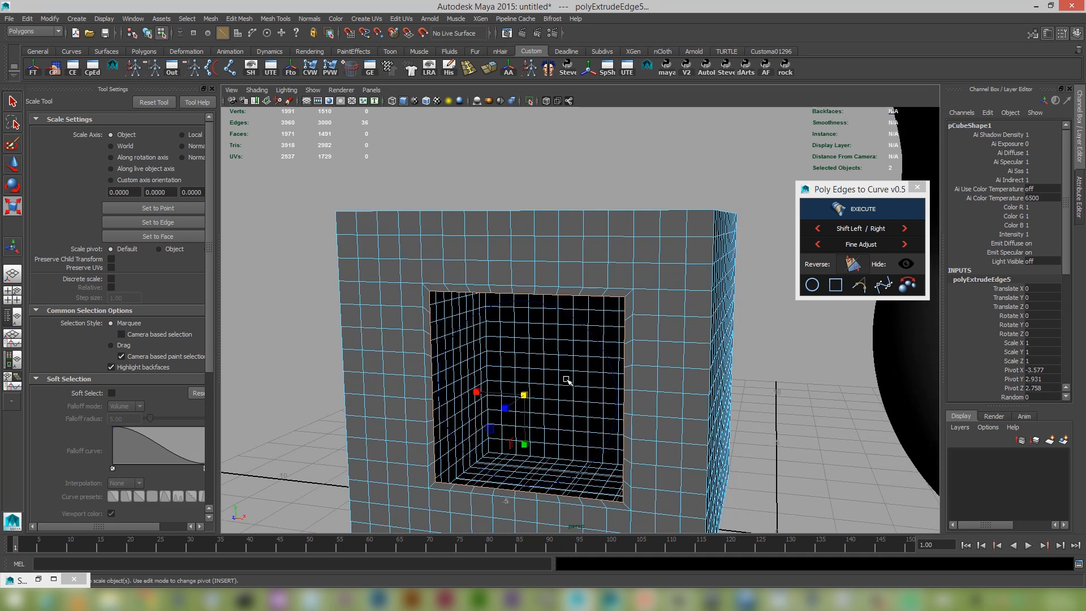
alt+drag(565, 380, 948, 300)
alt+drag(686, 431, 702, 407)
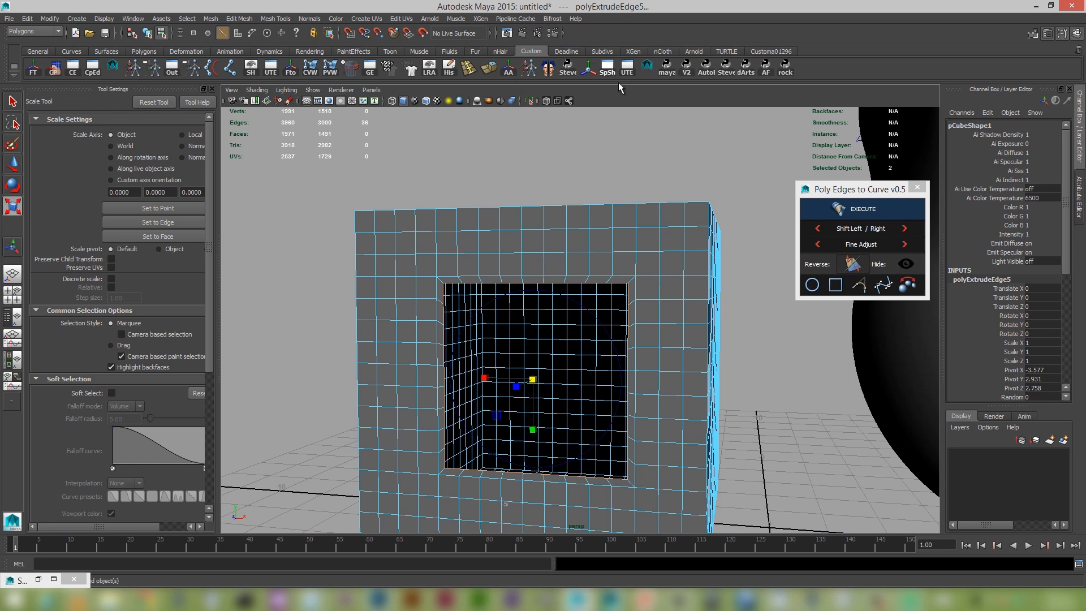
Step: Select the opening's inner border loop together with the circle curve, temporarily hiding the cube to pick the circle
click(576, 272)
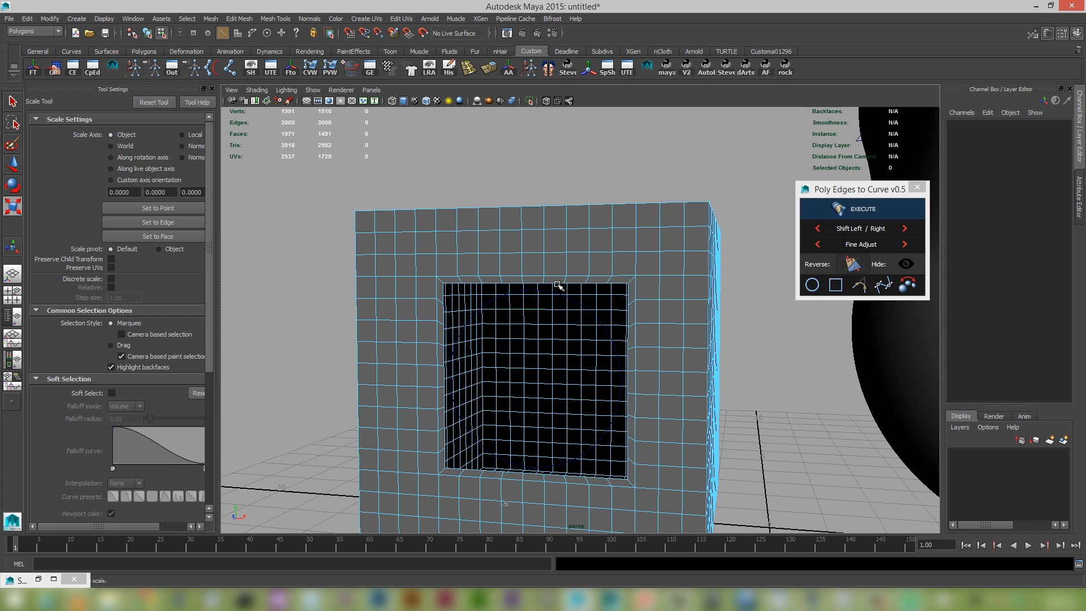
double_click(551, 283)
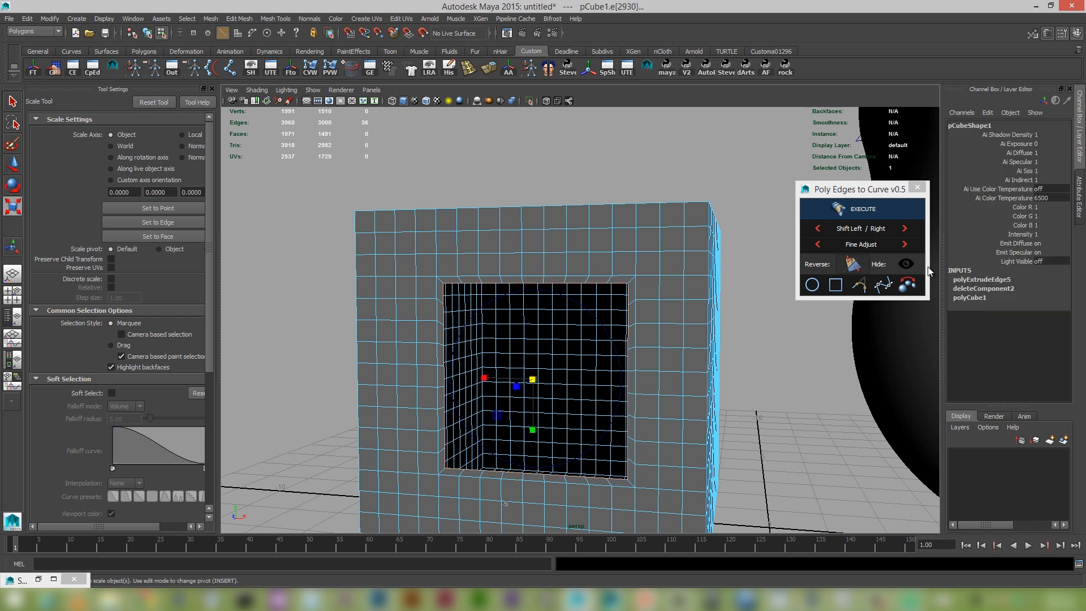
click(905, 263)
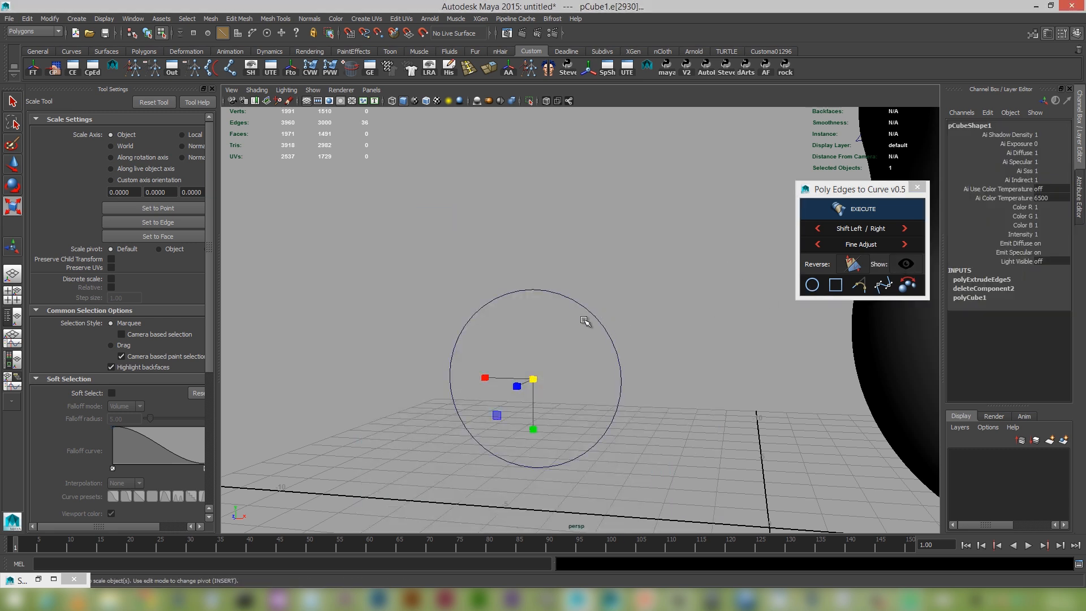
click(147, 33)
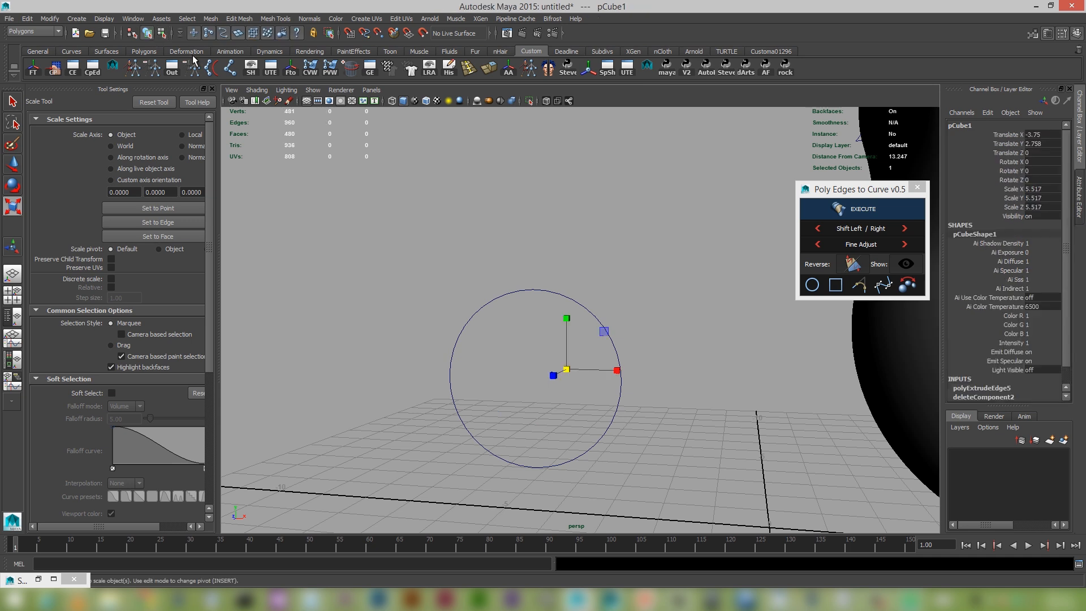
click(561, 298)
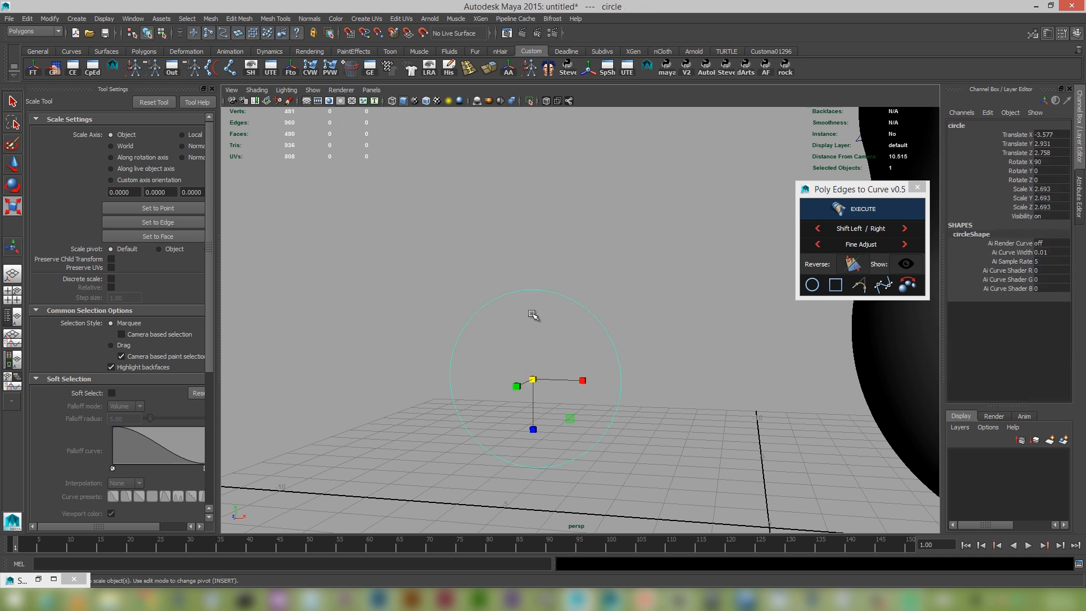
click(911, 260)
right_drag(599, 261, 610, 249)
Step: Execute the script to conform the border edges to the circle, and show the wireframe over the shaded cube
click(879, 207)
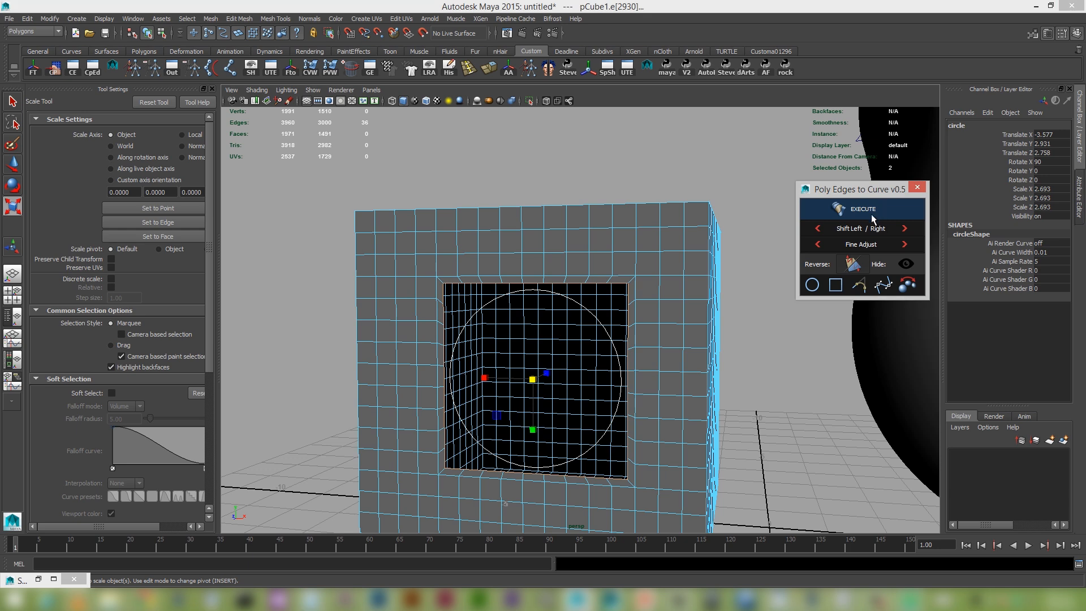
alt+right_drag(659, 330, 619, 297)
alt+drag(619, 297, 604, 304)
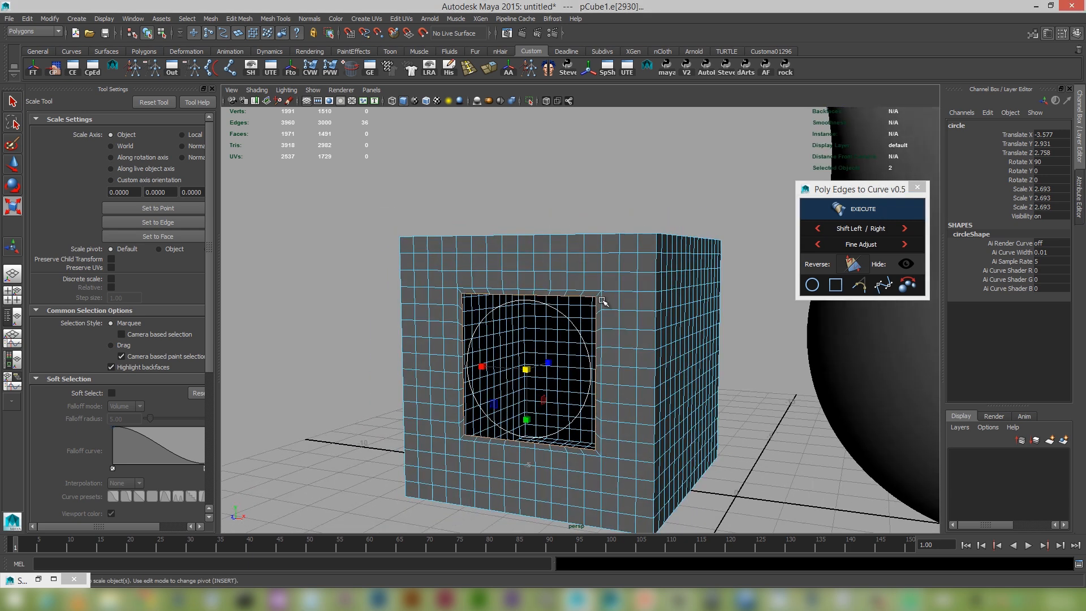
alt+right_drag(604, 303, 673, 283)
click(851, 210)
alt+right_drag(566, 316, 606, 320)
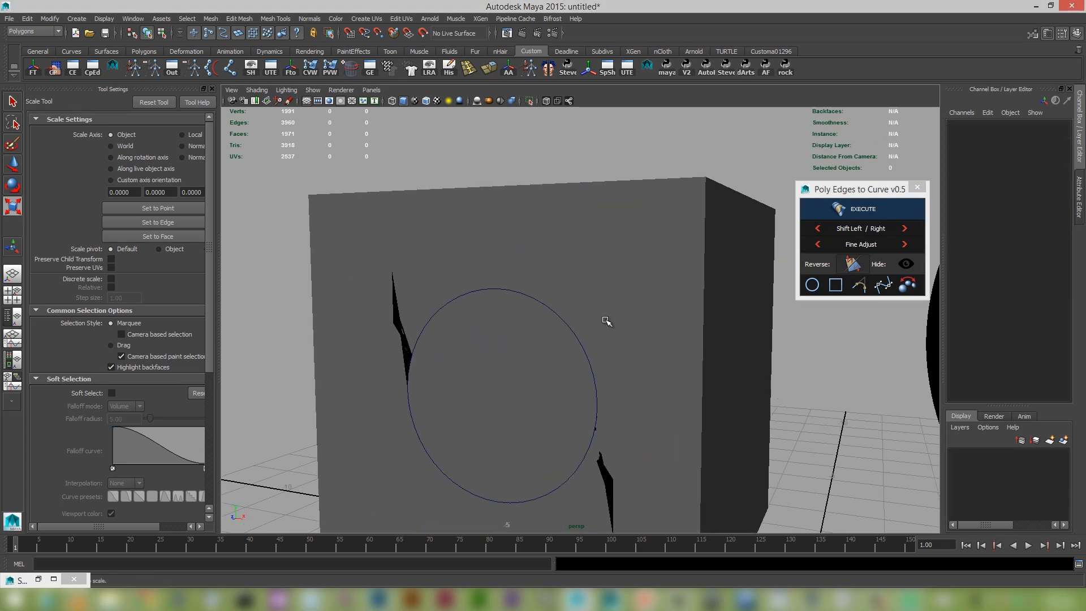
alt+drag(606, 321, 626, 323)
key(alt+5)
alt+right_drag(677, 366, 634, 358)
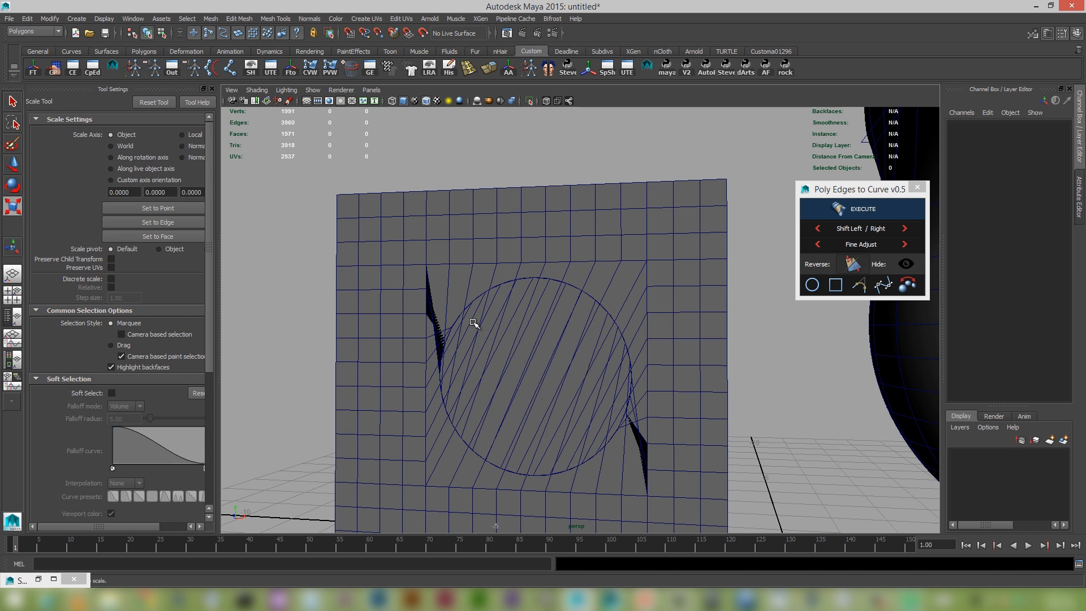
Step: Reverse the direction in which the border edges follow the circle and check the twisted faces around the opening
click(851, 265)
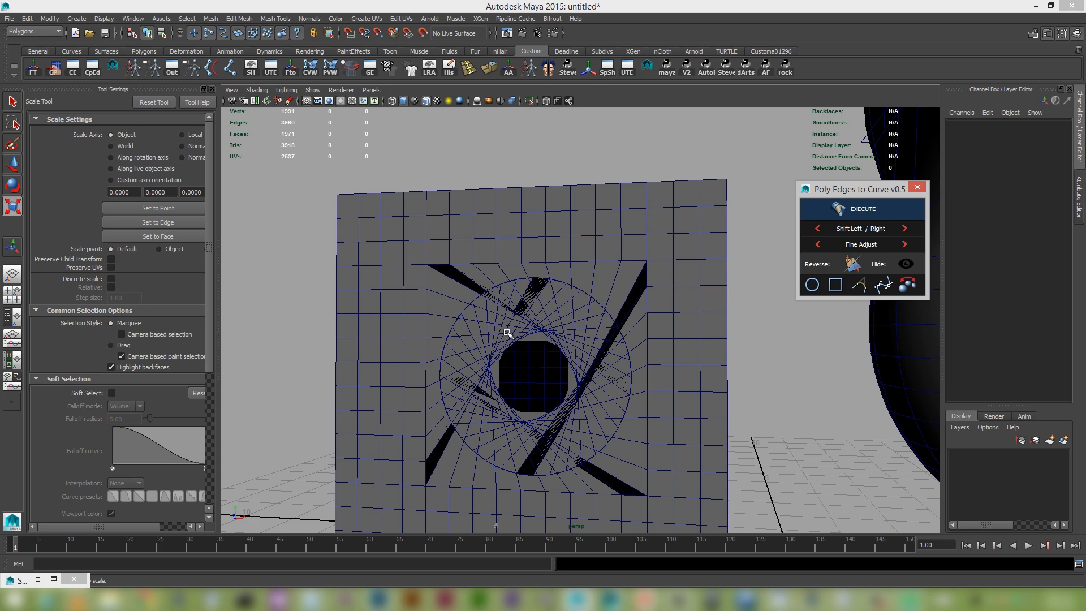
mouse_move(507, 332)
alt+right_down()
mouse_move(538, 388)
mouse_move(514, 347)
alt+right_up()
alt+drag(514, 347, 528, 317)
alt+middle_drag(528, 317, 532, 289)
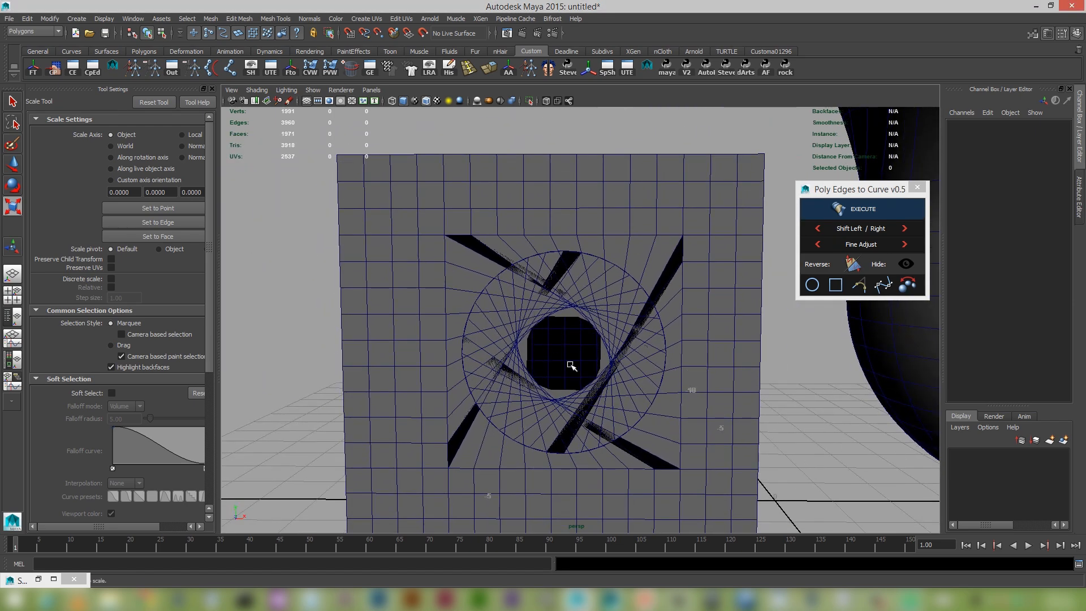
alt+right_drag(571, 365, 521, 325)
alt+drag(521, 324, 541, 356)
mouse_move(541, 356)
alt+right_down()
mouse_move(570, 355)
mouse_move(544, 340)
alt+right_up()
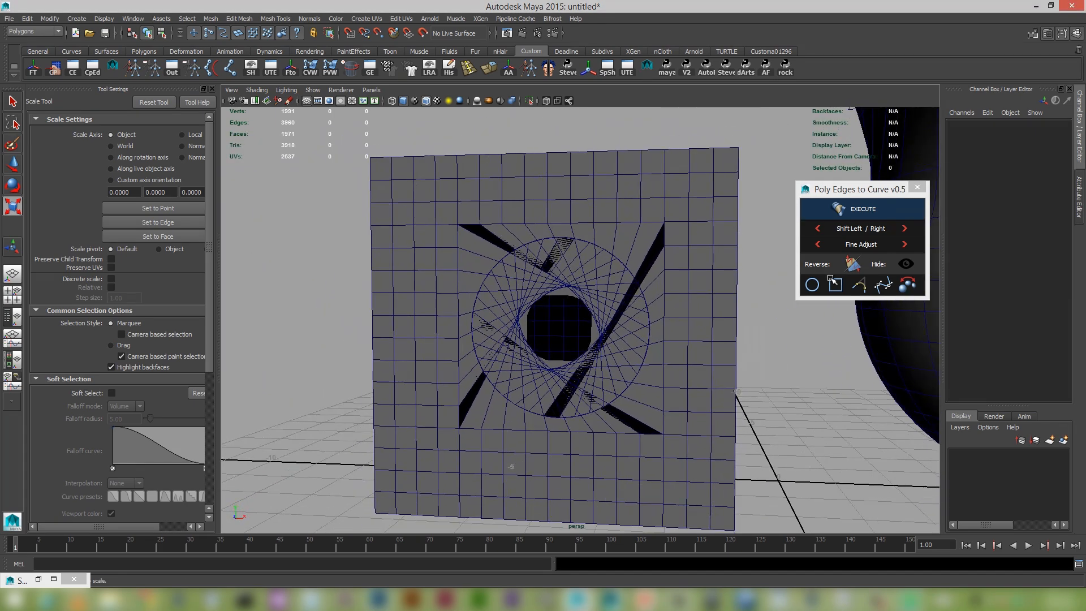
Step: Shift the border vertices around the circle two steps left, and shift them right repeatedly until the faces around the hole are untwisted
click(818, 228)
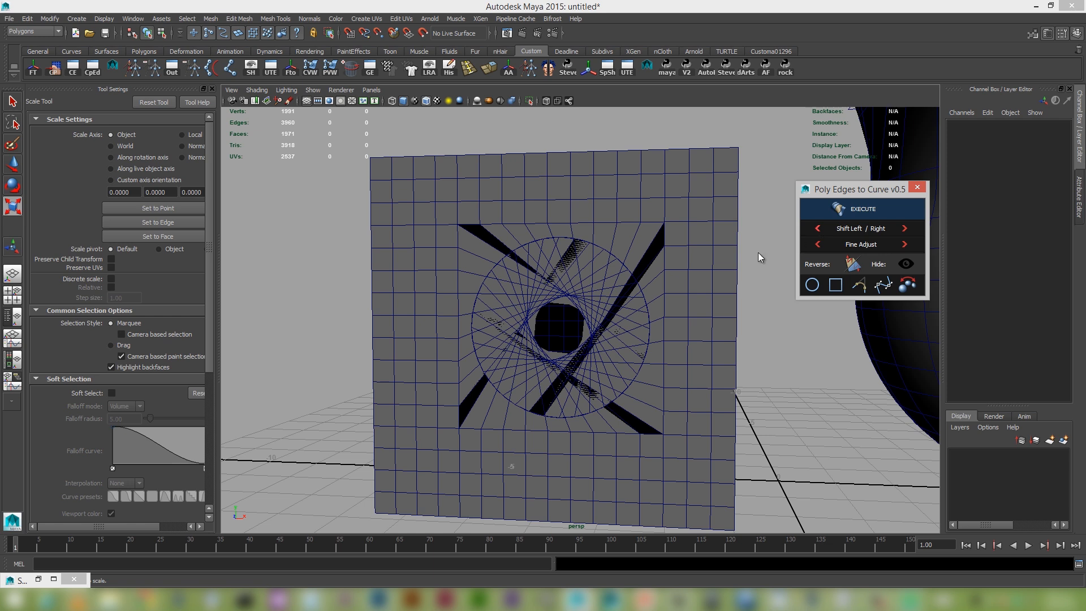
click(829, 228)
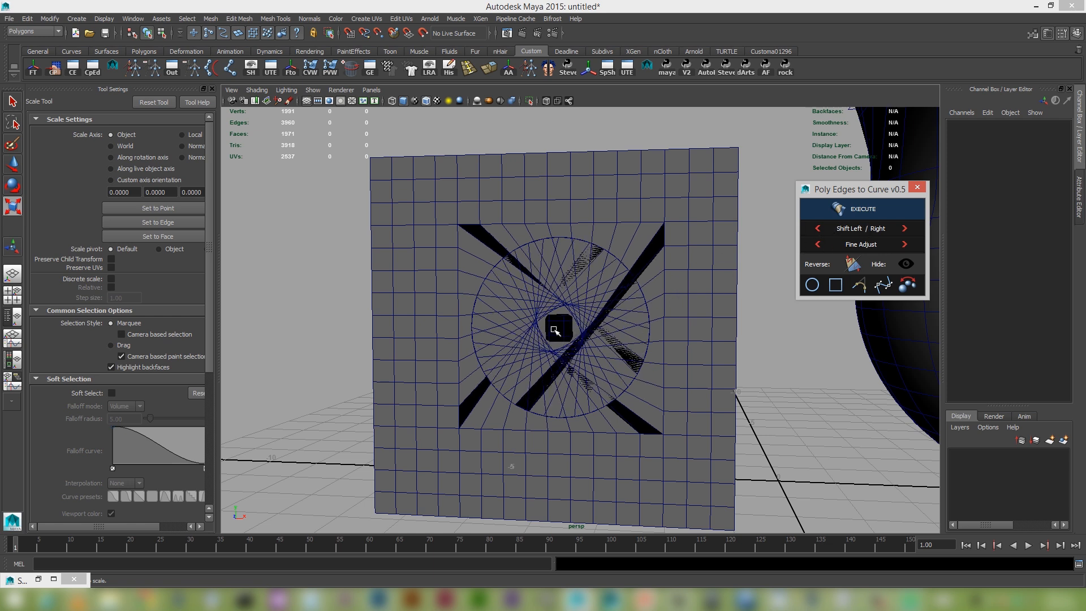
click(894, 229)
click(893, 229)
click(894, 229)
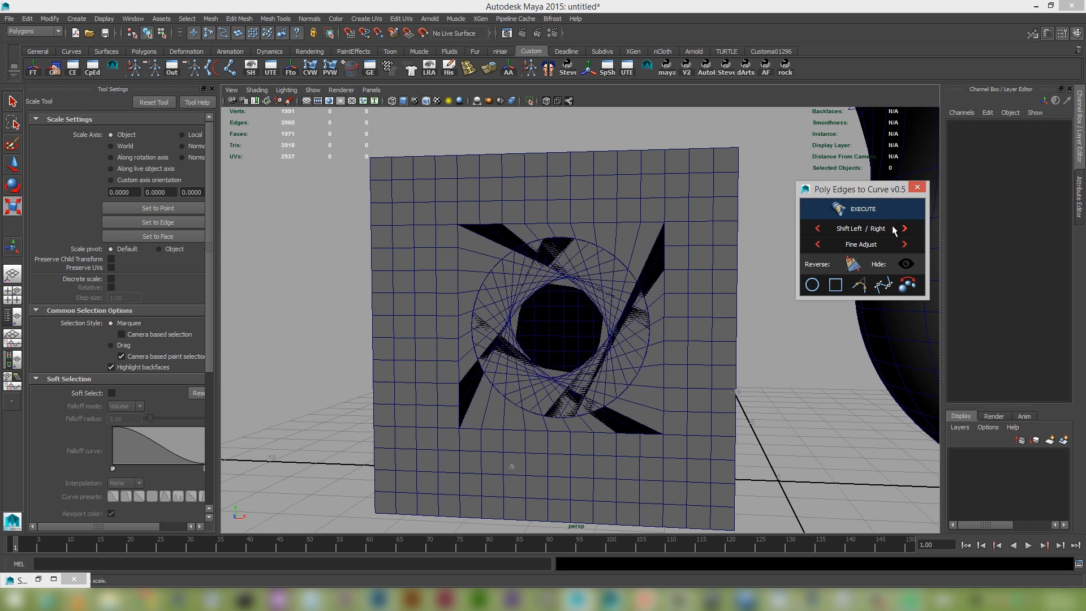
click(894, 229)
click(893, 230)
click(894, 229)
click(893, 229)
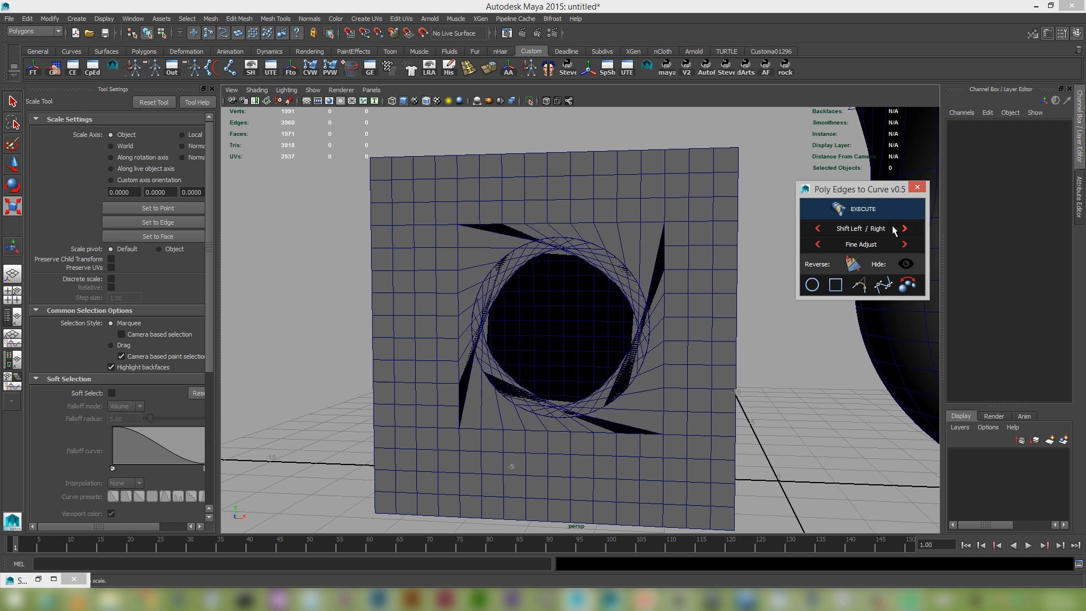
click(894, 229)
click(893, 229)
click(894, 229)
click(893, 229)
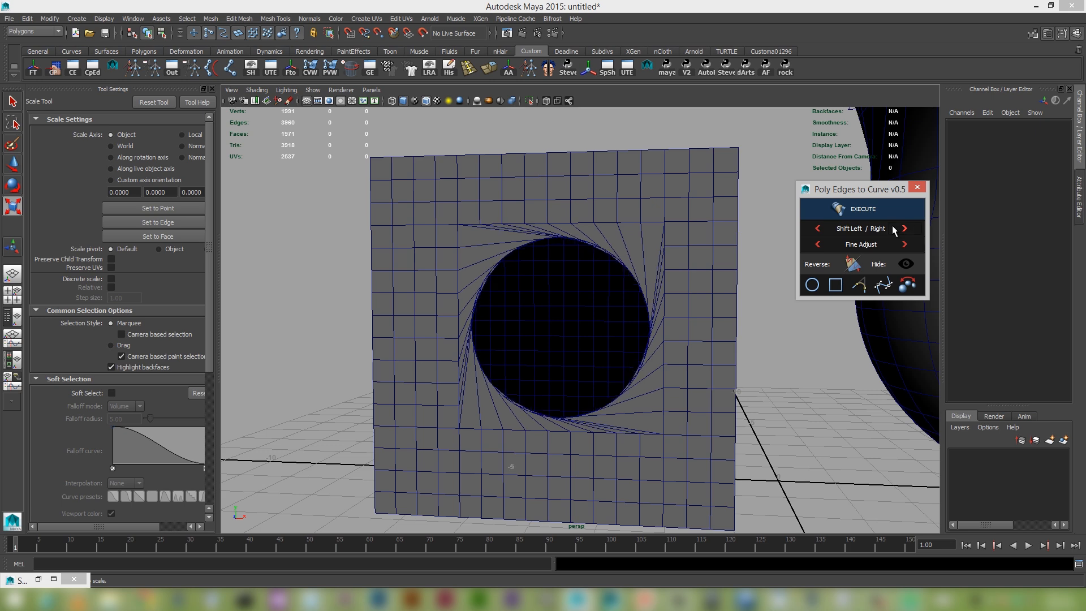
click(894, 229)
click(893, 229)
click(894, 229)
click(894, 229)
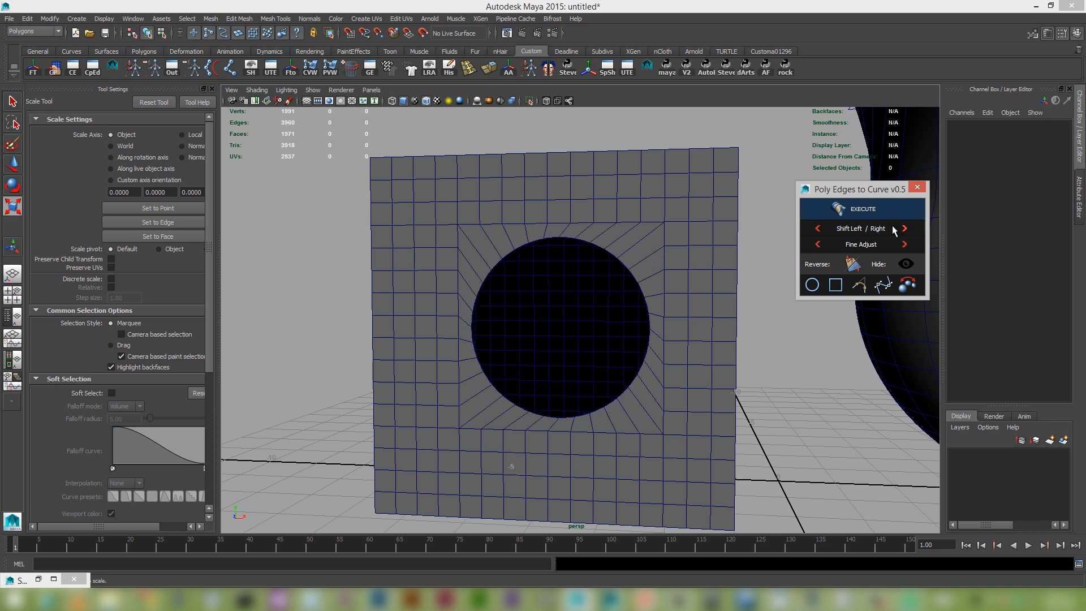
Step: Fine-adjust the border vertices to the left along the circle and inspect the round hole up close
click(818, 239)
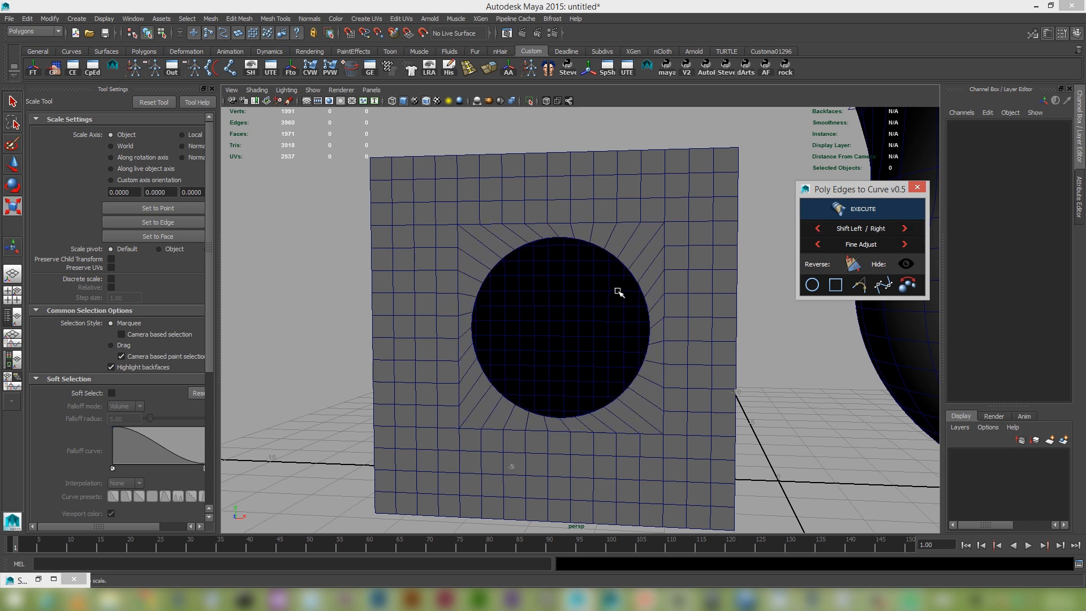
alt+right_drag(618, 292, 636, 349)
alt+middle_drag(636, 349, 643, 327)
alt+drag(644, 327, 663, 335)
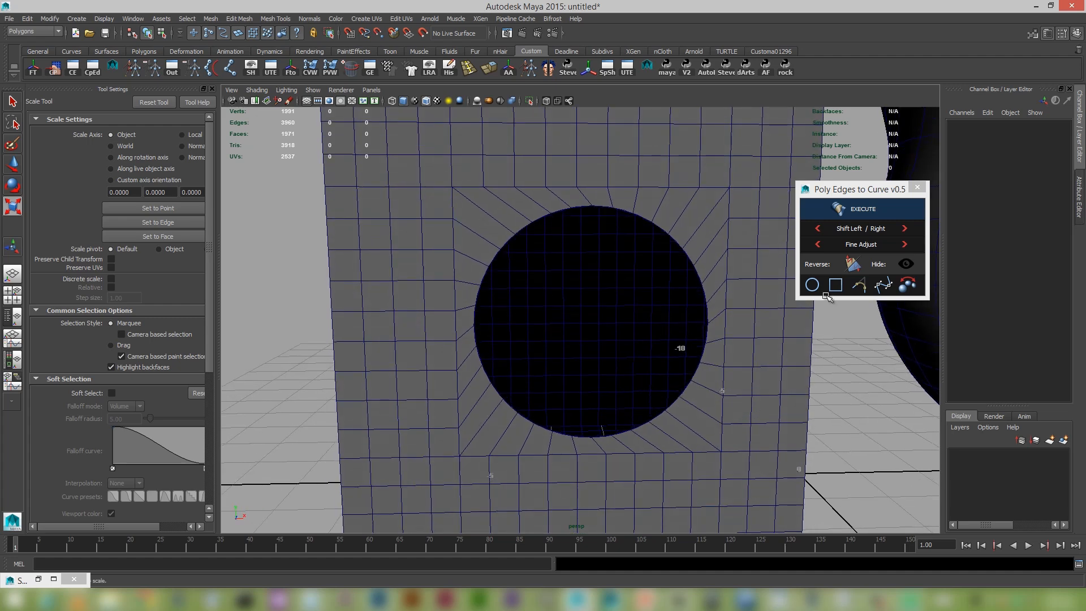
Step: Shift the border vertices one step right around the circle, fine-adjust them to the left, and check the faces around the hole
click(902, 229)
alt+drag(635, 242, 625, 252)
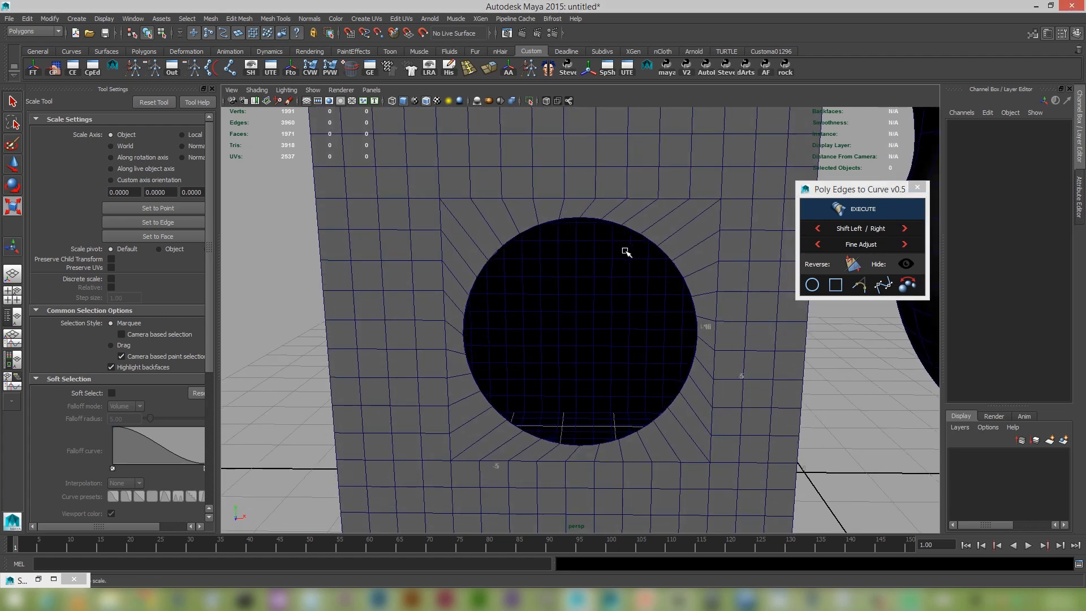
alt+right_drag(558, 223, 577, 291)
alt+drag(577, 291, 587, 310)
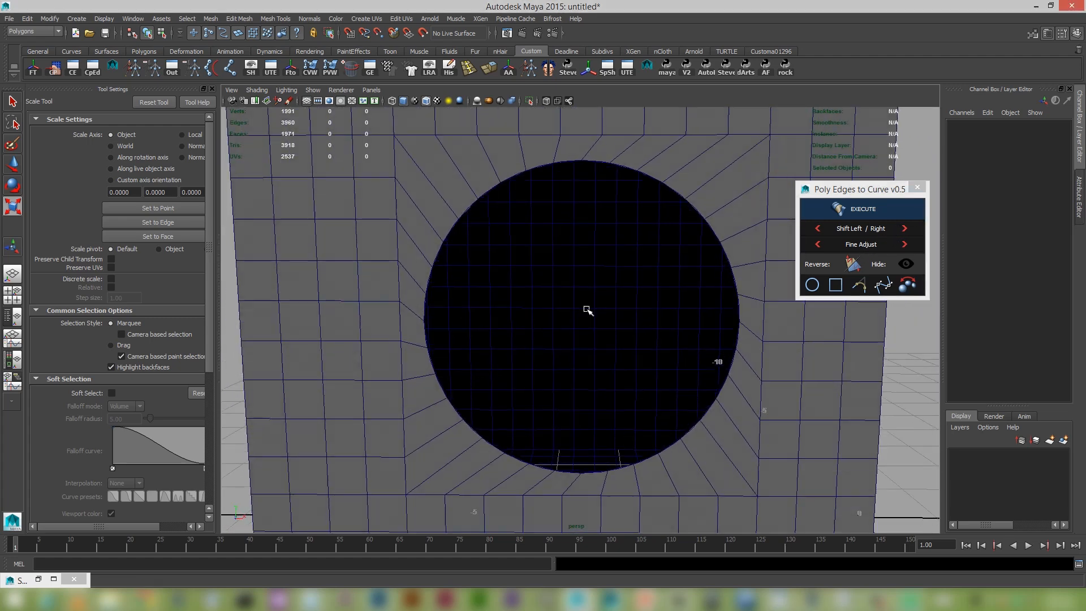
alt+right_drag(587, 310, 629, 341)
click(822, 245)
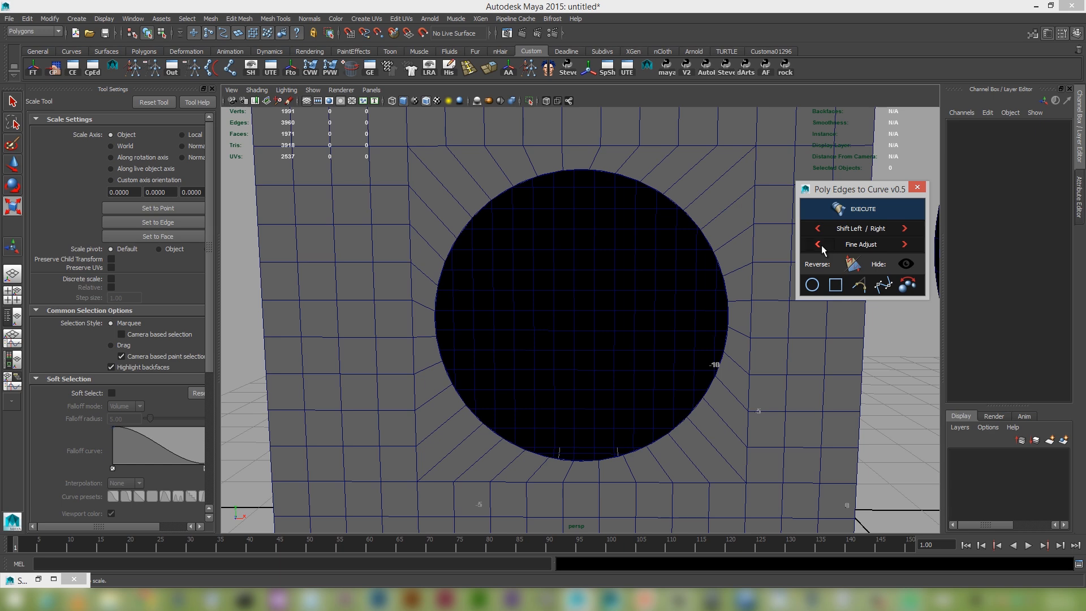
alt+right_drag(704, 389, 591, 310)
mouse_move(591, 311)
alt+mouse_down()
mouse_move(561, 310)
mouse_move(577, 312)
alt+mouse_up()
alt+right_drag(578, 312, 614, 362)
Step: Extrude the border edges of the round hole and scale the new edges slightly inward to form a thin rim
right_drag(611, 223, 606, 197)
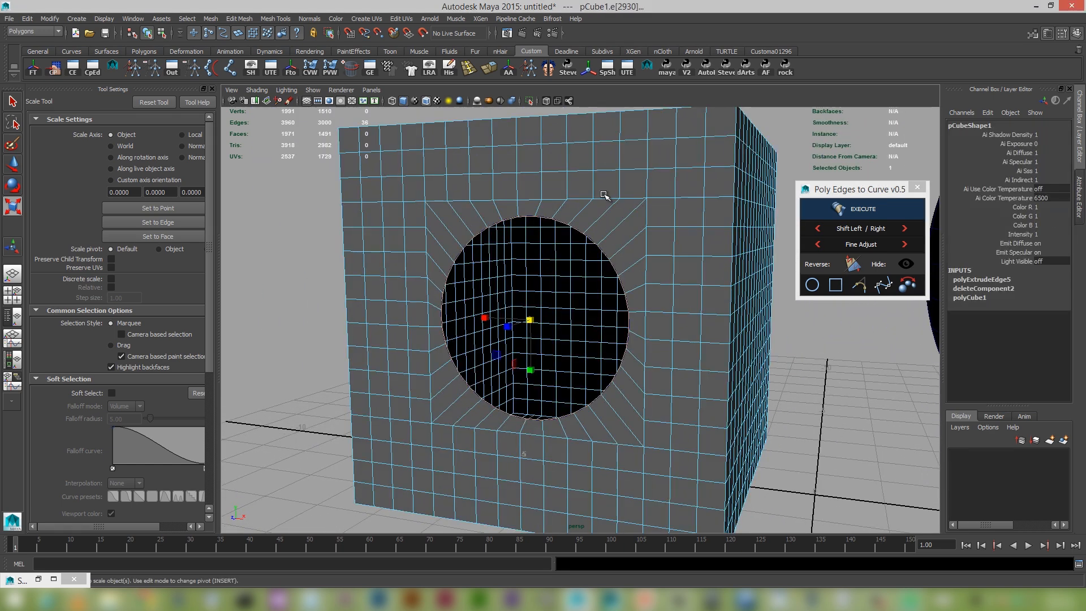
shift+right_drag(625, 244, 626, 271)
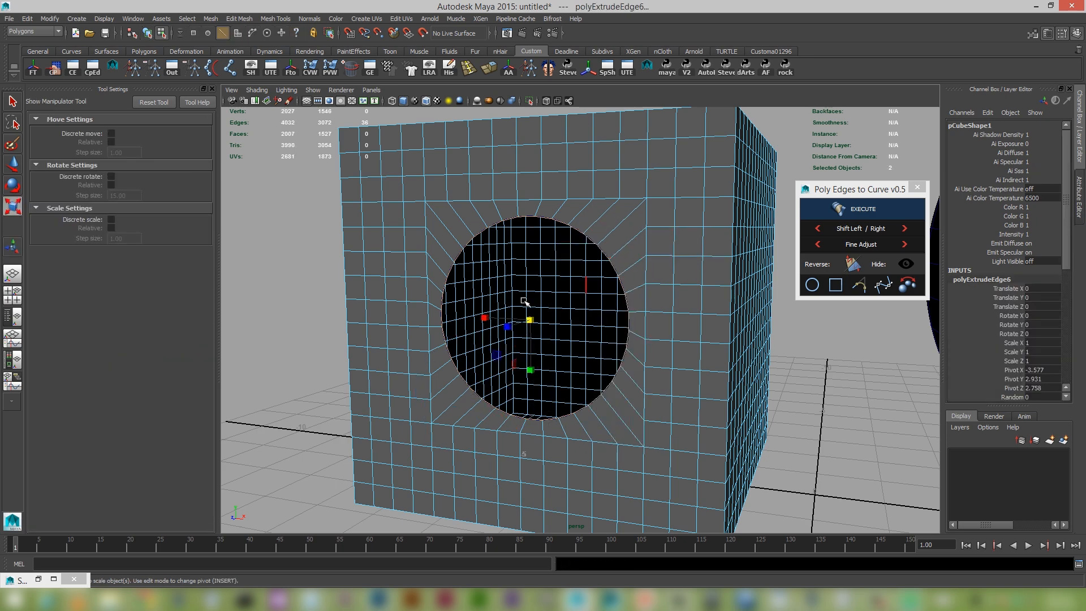
key(r)
drag(530, 321, 500, 328)
key(w)
Step: Extrude the rim's inner border again, pull it outward from the cube into a long tube, and turn on the smooth mesh preview
shift+right_drag(294, 299, 309, 331)
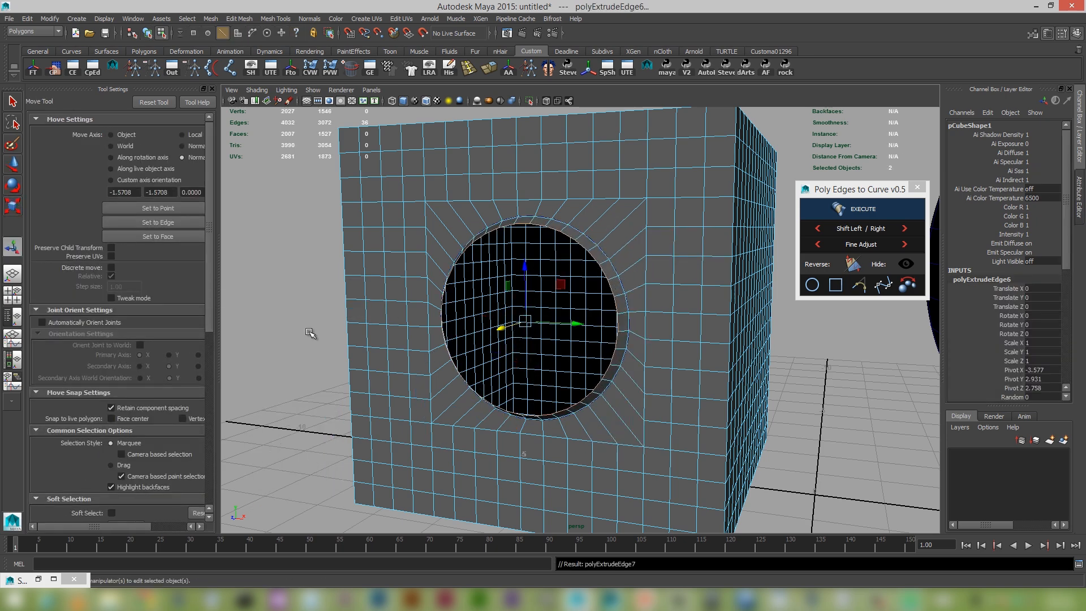
mouse_move(498, 345)
alt+mouse_down()
mouse_move(443, 357)
mouse_move(451, 375)
mouse_move(315, 363)
mouse_move(270, 382)
mouse_move(515, 350)
alt+mouse_up()
key(w)
key(3)
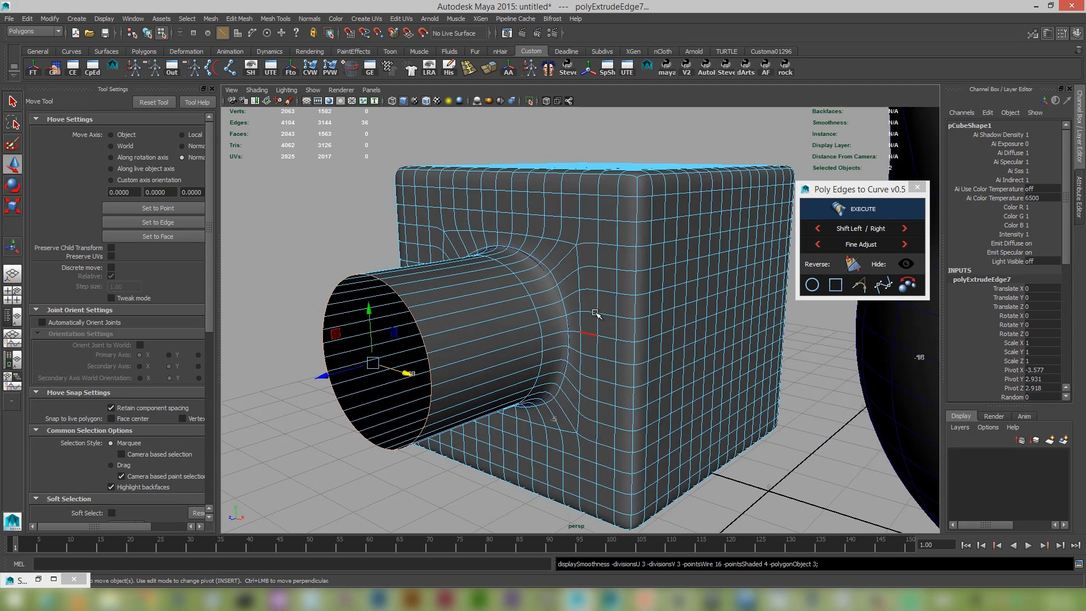
Step: Deselect the cube in object mode and examine the smoothed tube and its transition into the cube from several angles
right_drag(611, 292, 651, 279)
click(538, 491)
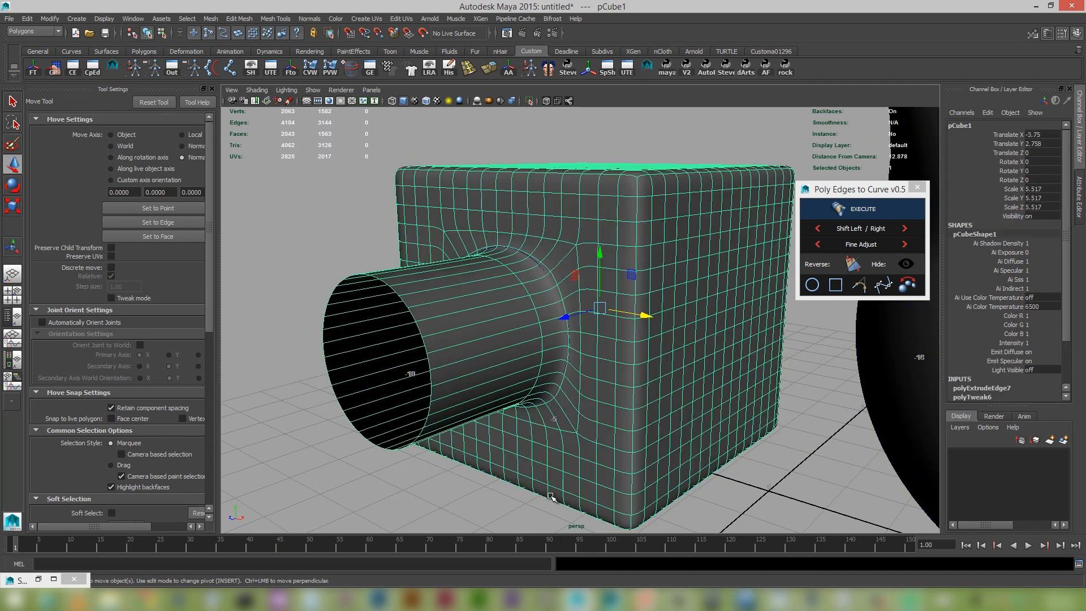
scroll(548, 496, down, 3)
click(501, 463)
alt+drag(501, 464, 579, 473)
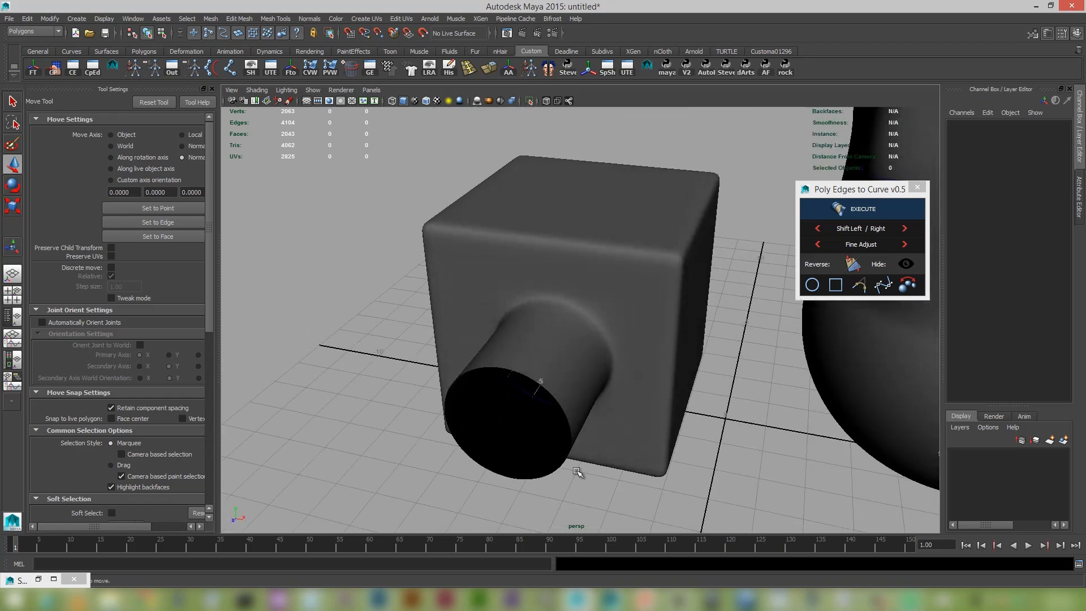
alt+right_drag(669, 473, 534, 416)
alt+drag(533, 417, 495, 407)
alt+right_drag(511, 413, 577, 448)
alt+drag(577, 449, 603, 436)
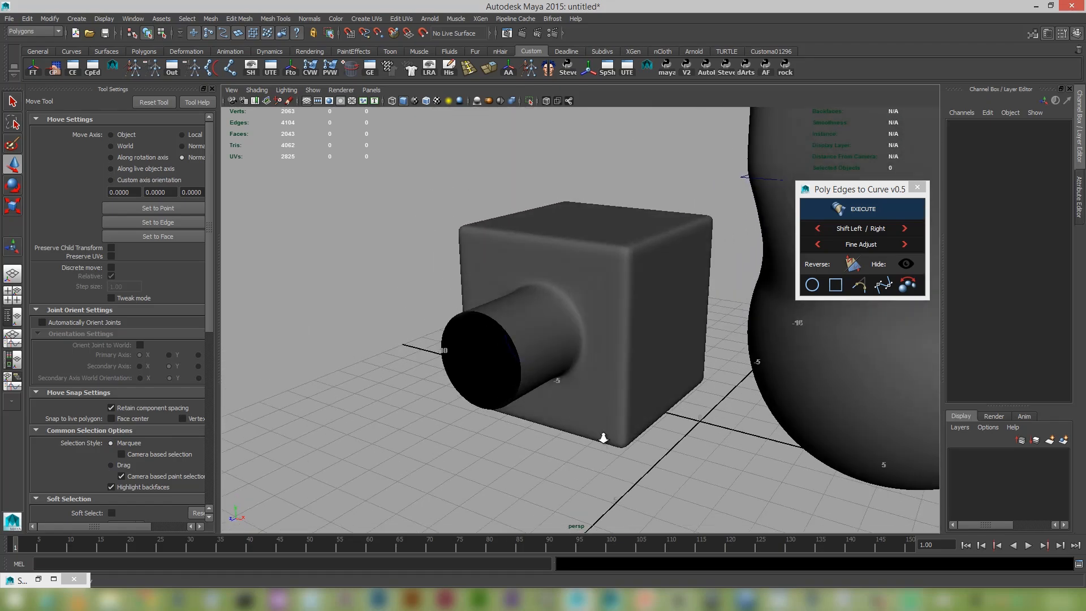
alt+right_drag(604, 437, 633, 417)
Step: Select the cube, turn off its smooth mesh preview, and examine the edge flow around the base of the tube
click(633, 416)
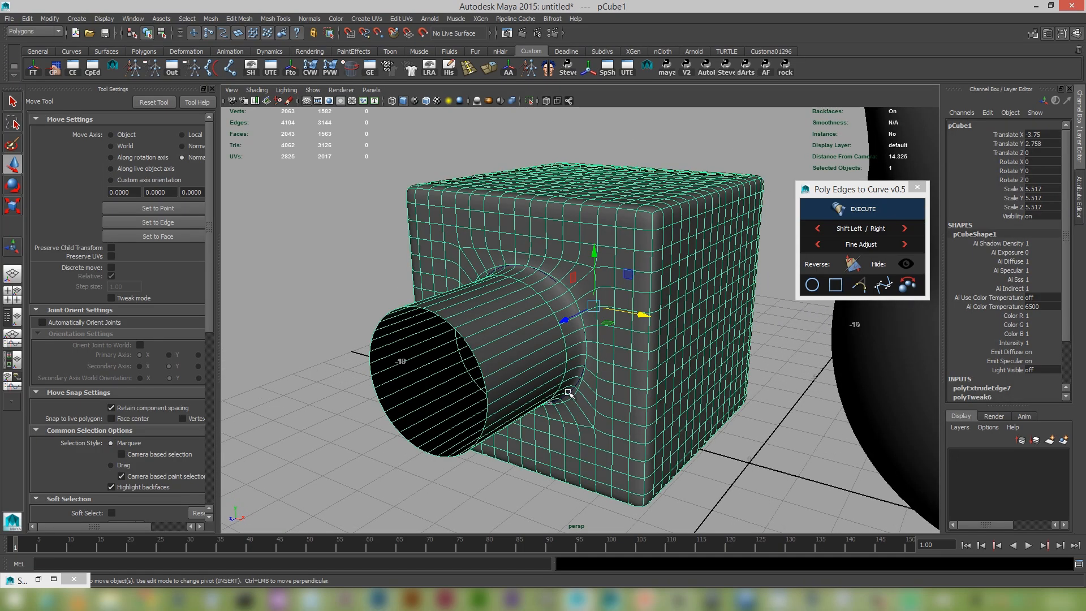
alt+drag(576, 380, 585, 402)
key(1)
alt+right_drag(541, 368, 646, 447)
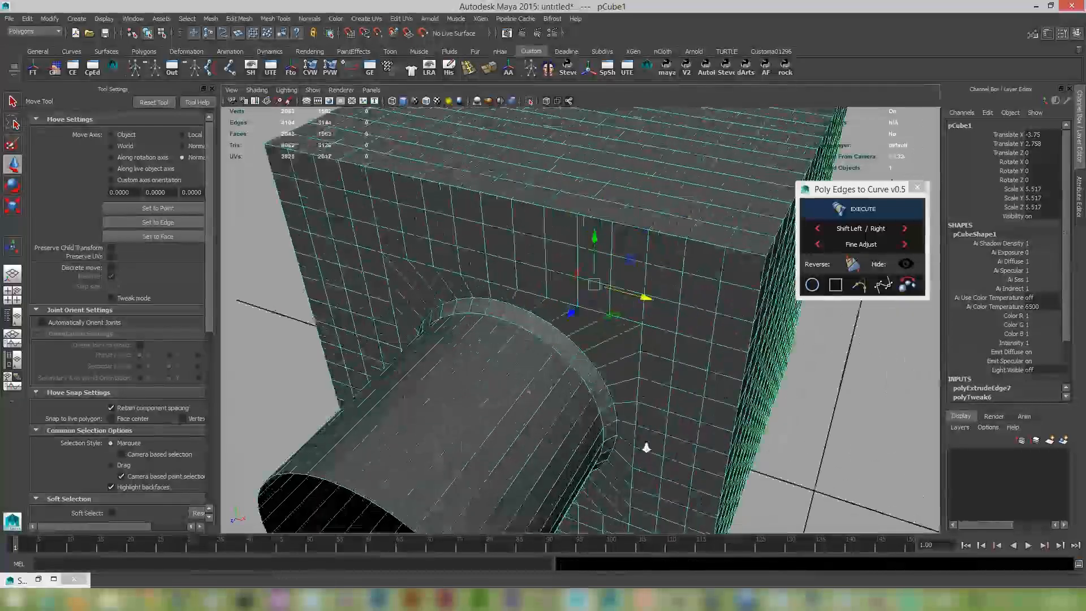
alt+drag(646, 448, 602, 436)
alt+right_drag(602, 436, 603, 462)
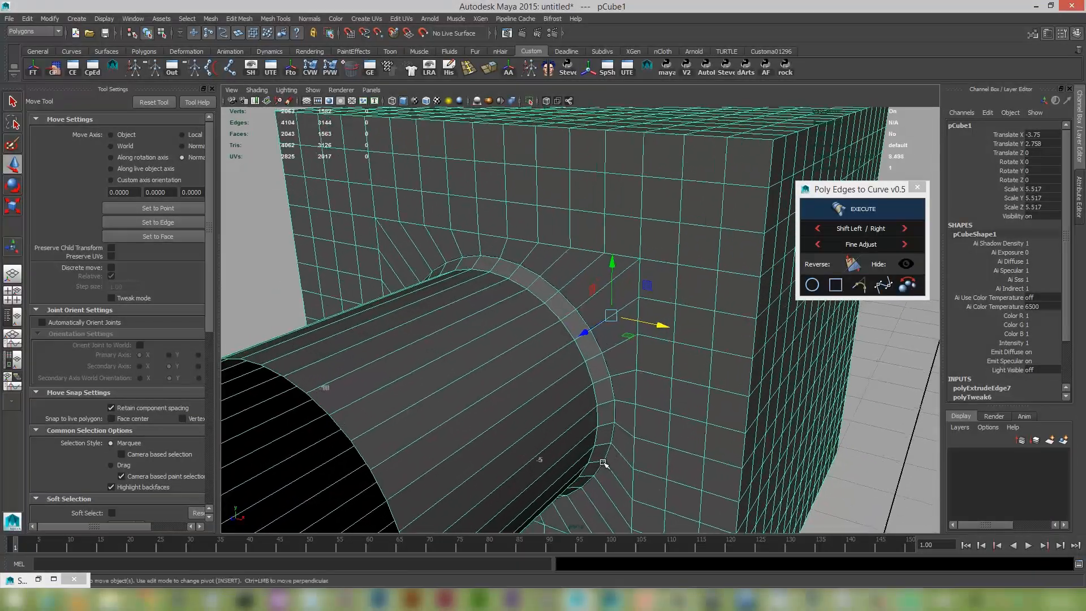
alt+drag(573, 322, 588, 328)
Step: Select the edge loop where the tube's rim meets the cube face, and delete the original circle curve lying on it
right_drag(521, 299, 525, 280)
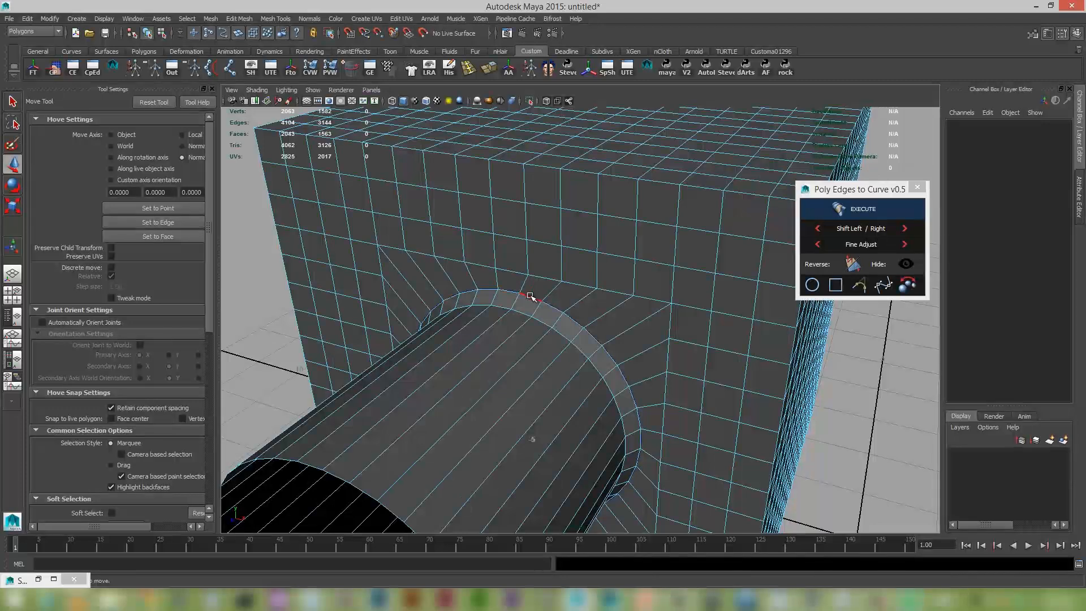
double_click(530, 296)
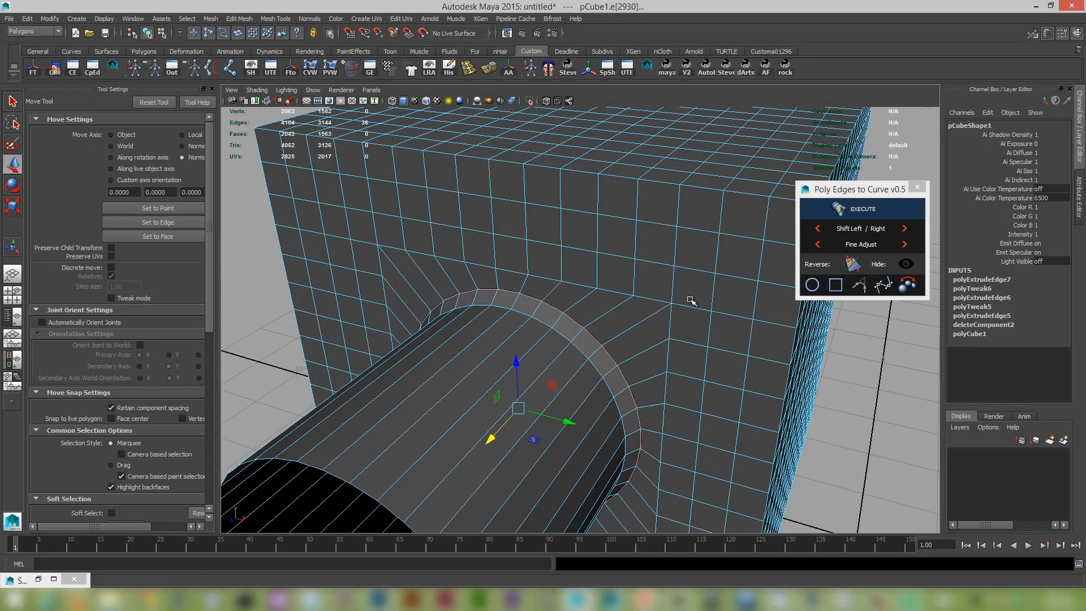
alt+drag(611, 358, 616, 283)
right_drag(616, 284, 656, 246)
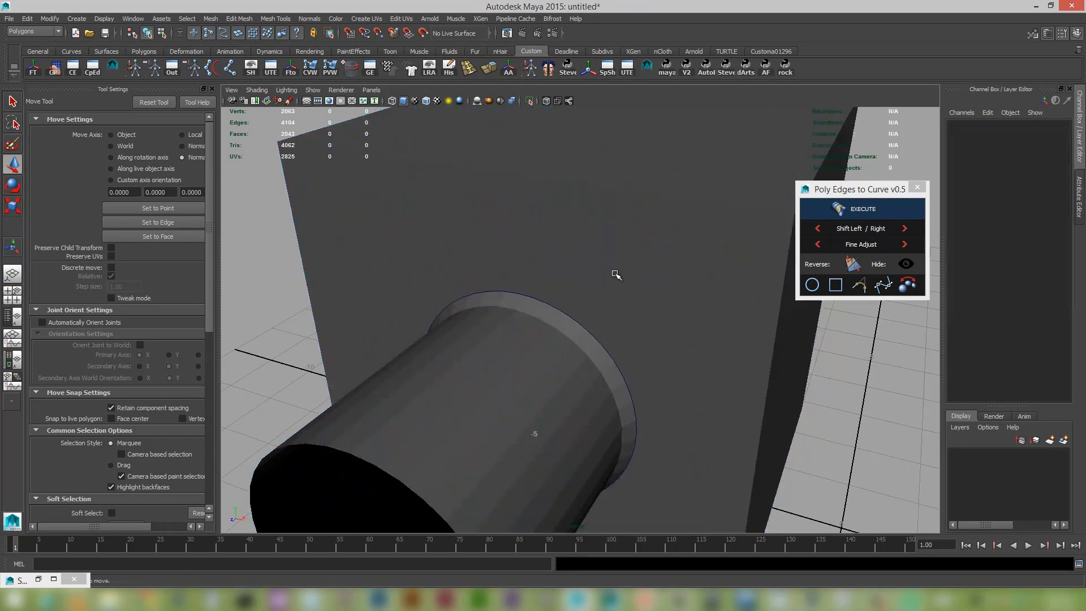
drag(565, 297, 535, 330)
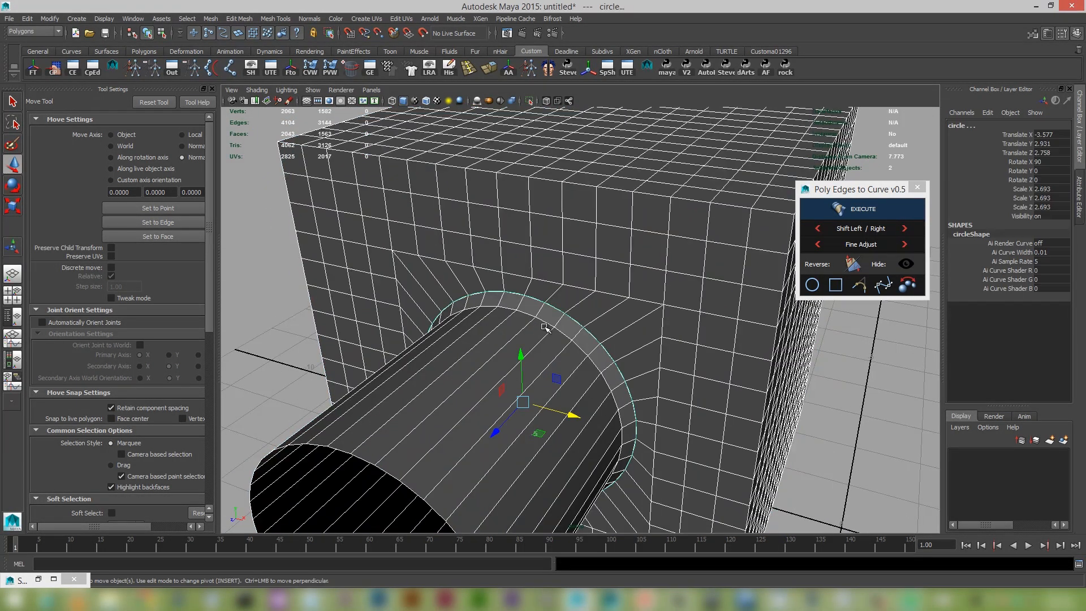
right_click(539, 297)
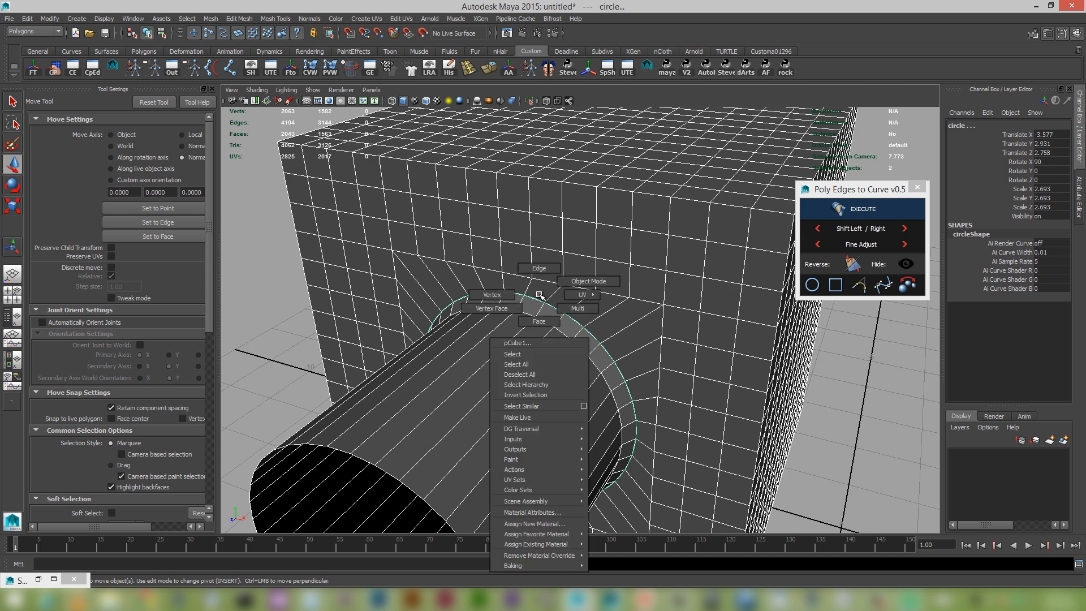
ctrl+click(548, 279)
key(Delete)
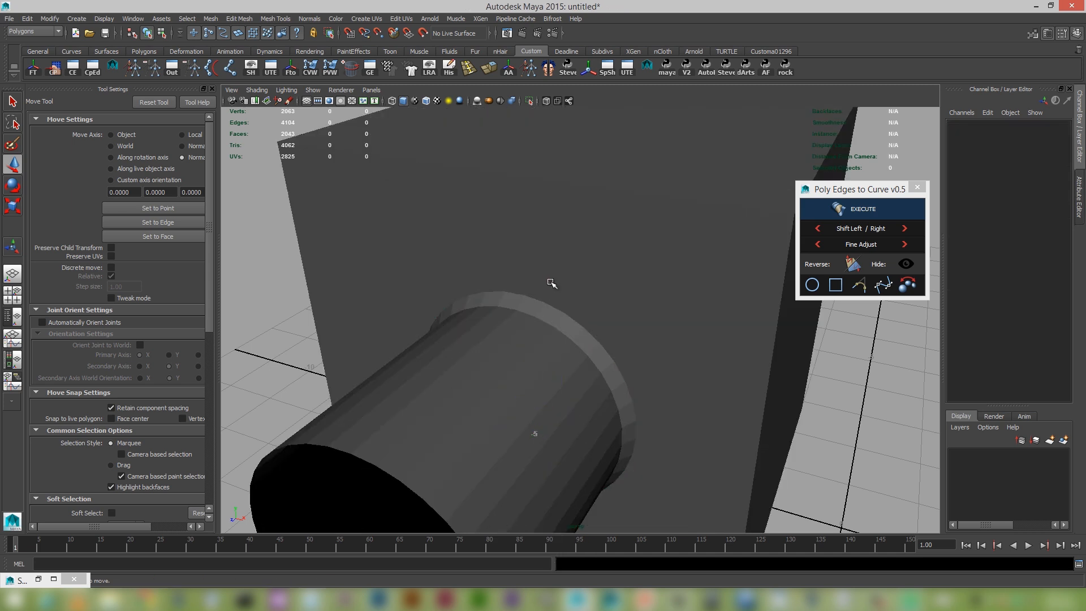
Step: Convert the selected edge loop around the tube's base to a curve with the script's Poly Edges to Curve option
right_drag(549, 281, 547, 273)
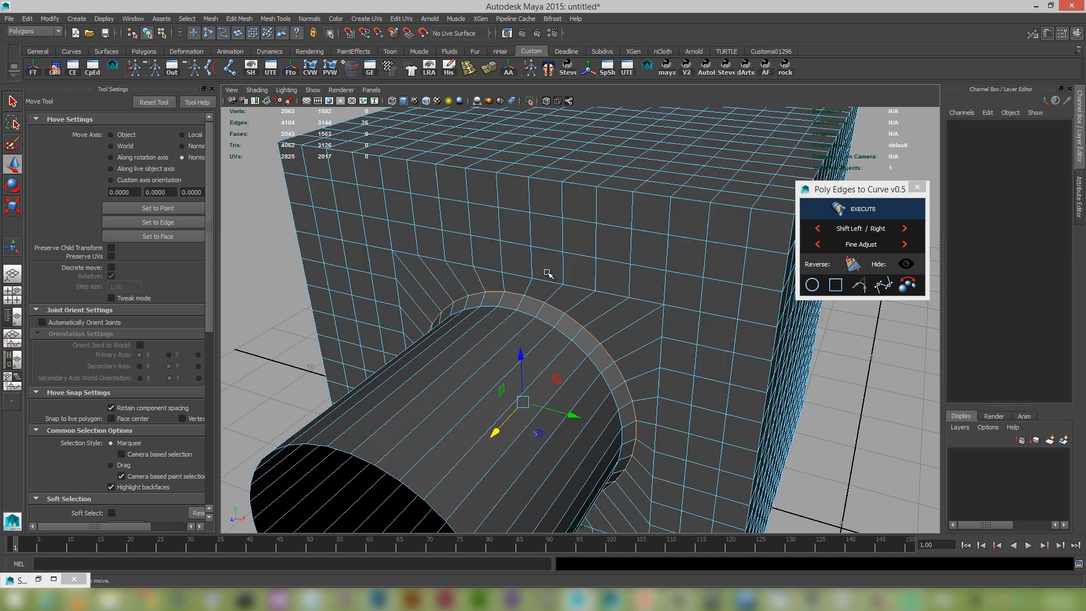
right_click(908, 287)
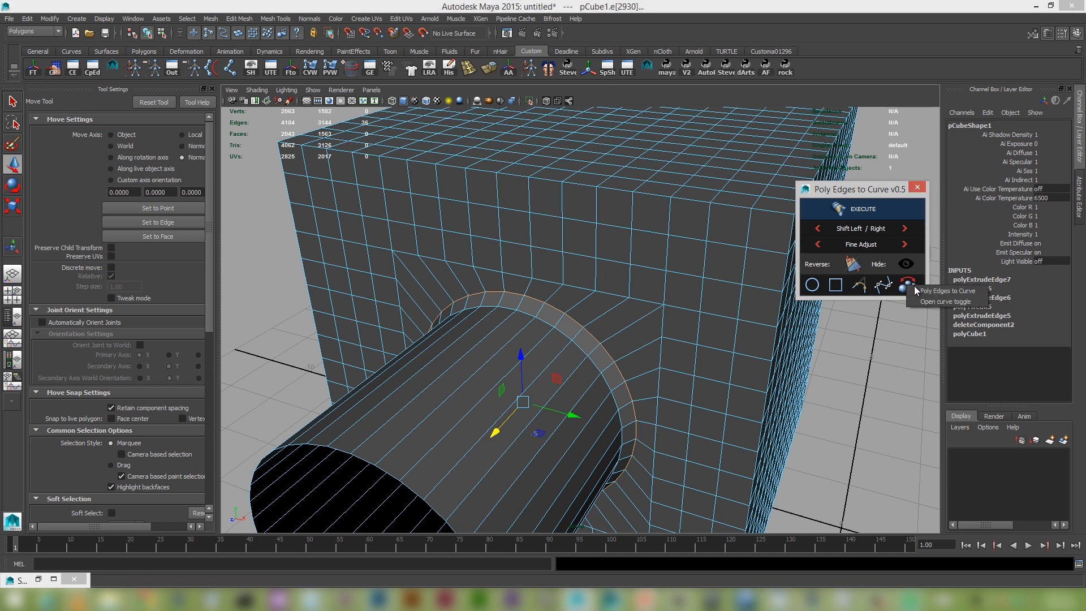
click(960, 290)
Step: Convert the horizontal edge loop near the cube's top to a curve with Polygon Edges to Curve, and delete that curve
click(563, 282)
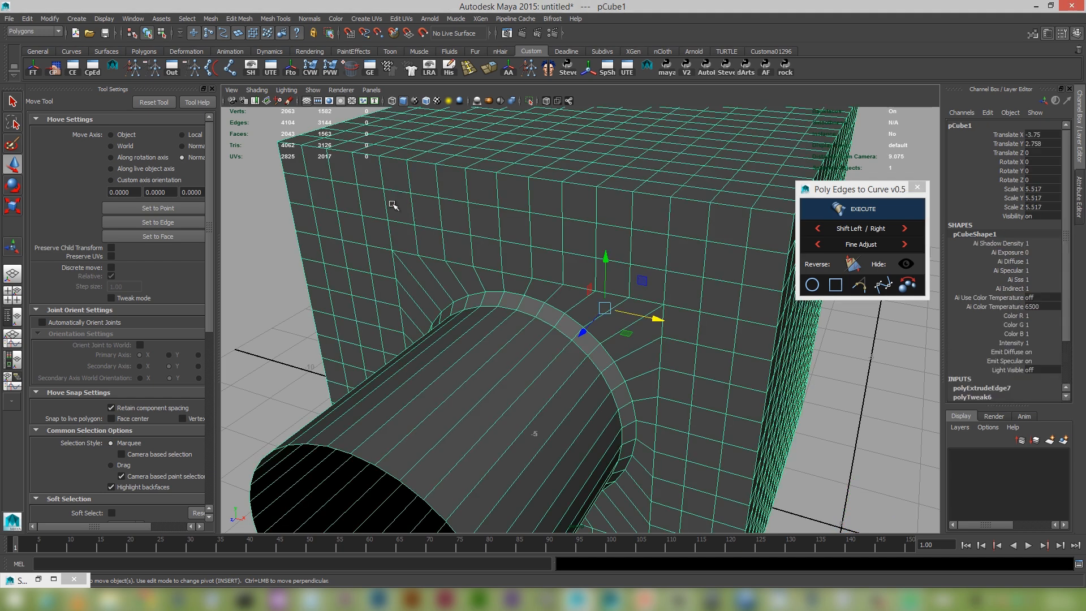
right_drag(435, 204, 436, 175)
double_click(421, 195)
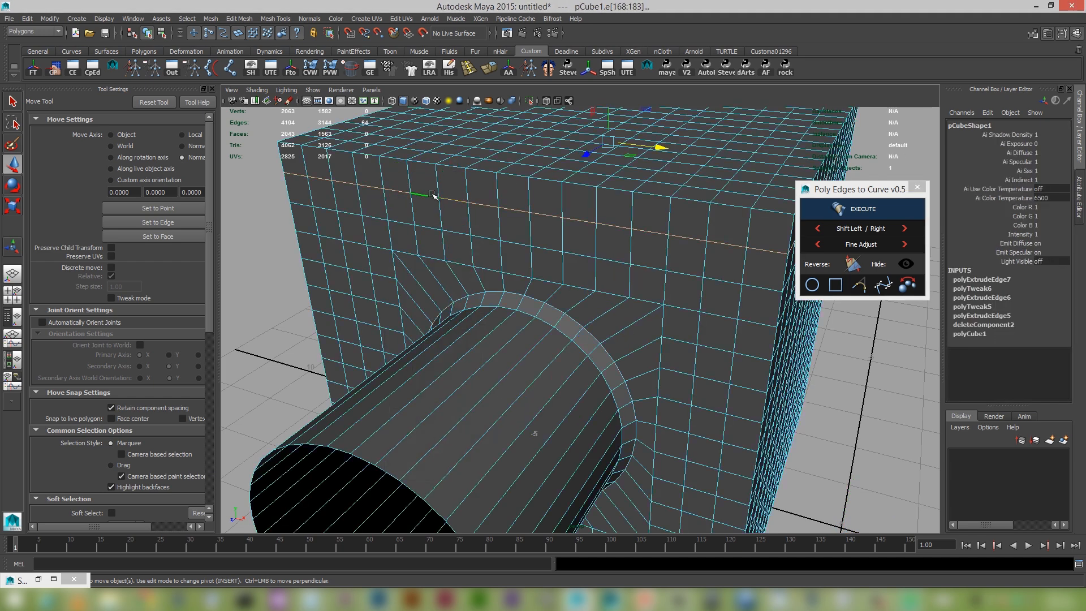
click(27, 19)
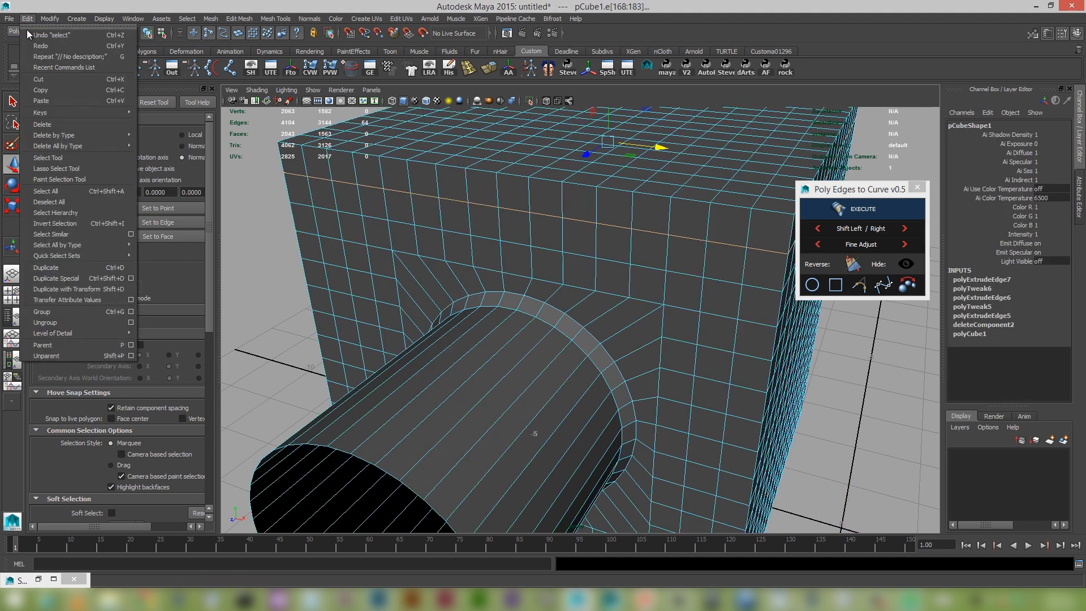
mouse_move(50, 18)
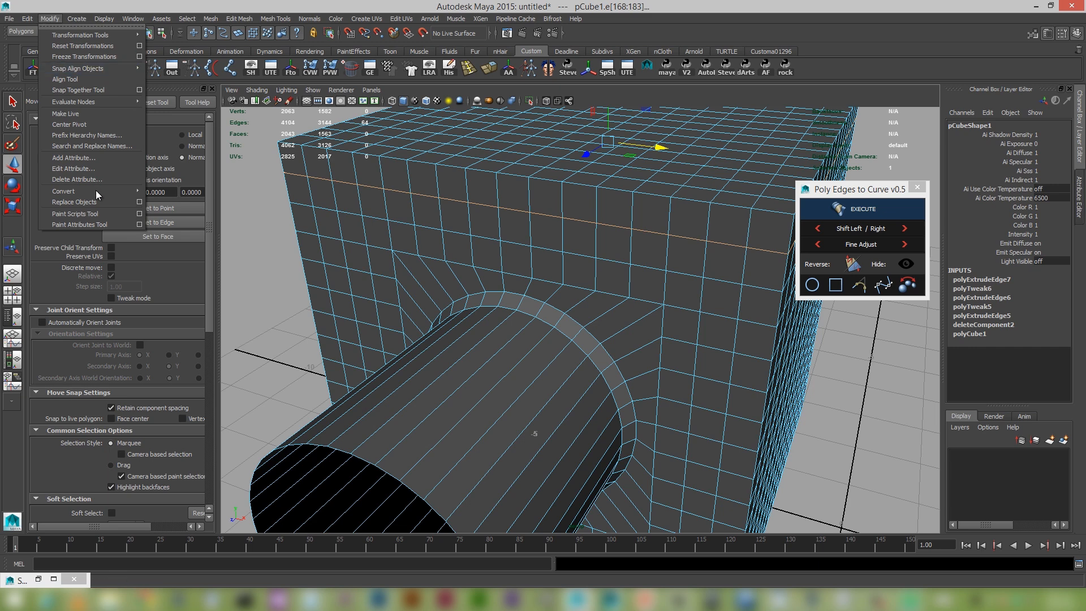
mouse_move(111, 192)
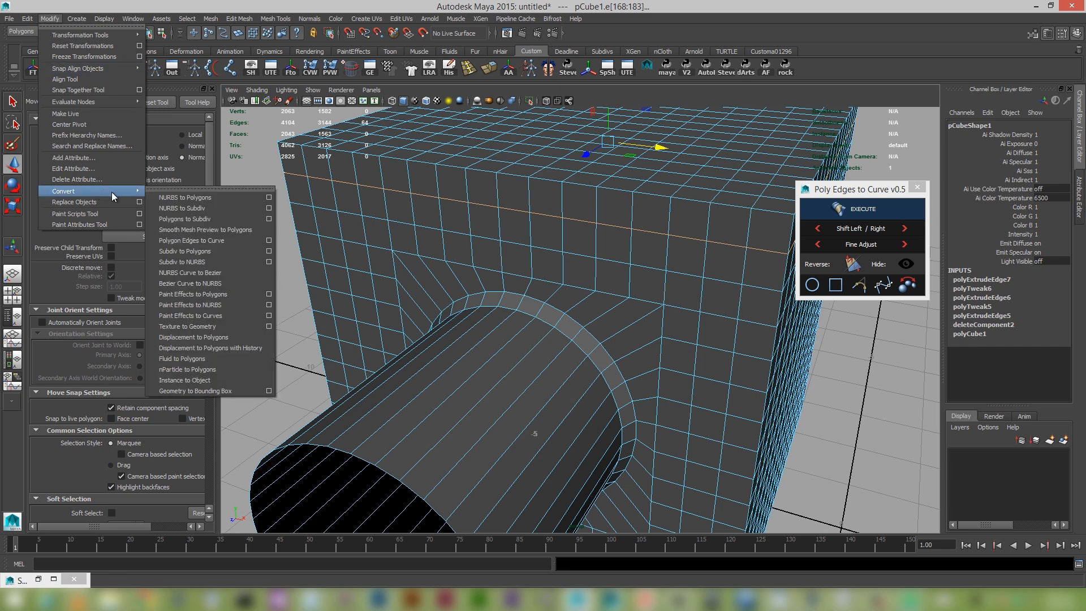
click(216, 240)
scroll(610, 250, down, 3)
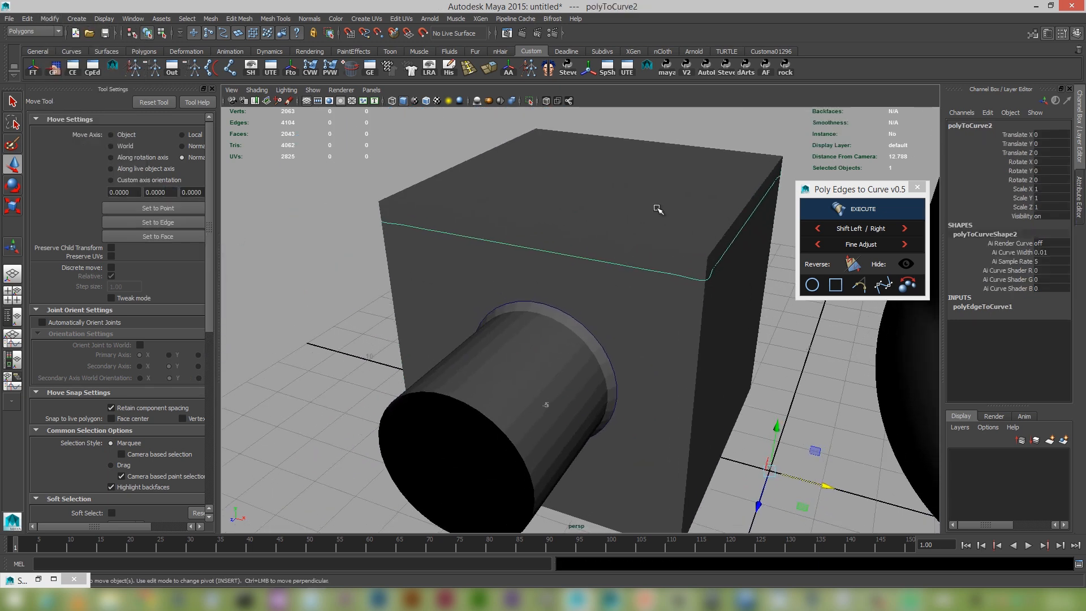
click(642, 139)
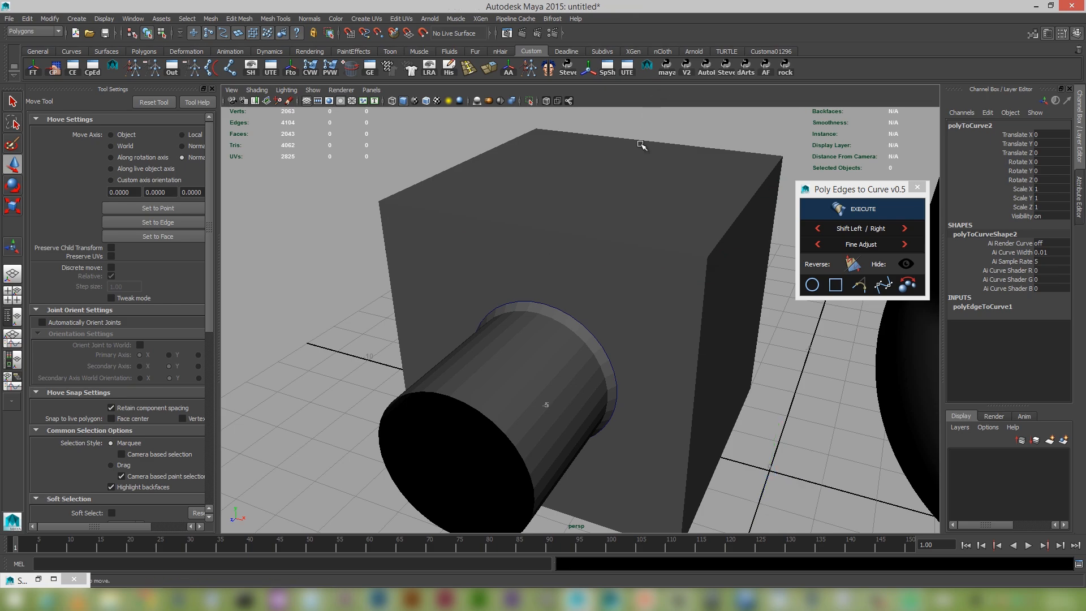
Step: Select the edges on all four sides of the square that surrounds the tube's base on the cube face
click(636, 295)
alt+right_drag(533, 279, 582, 292)
right_click(500, 272)
click(506, 326)
click(582, 290)
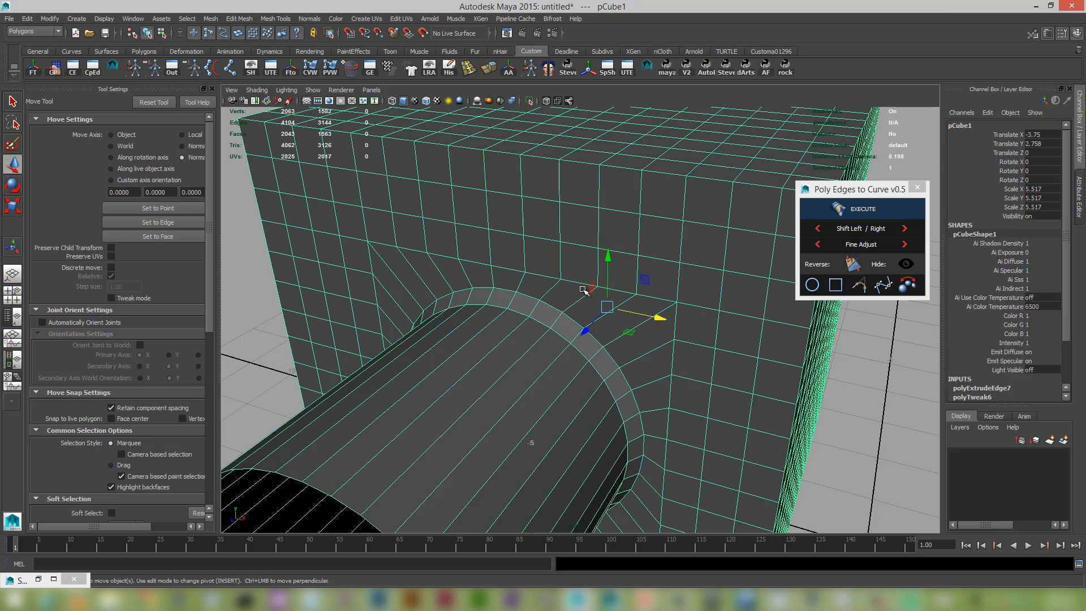
key(F10)
double_click(583, 286)
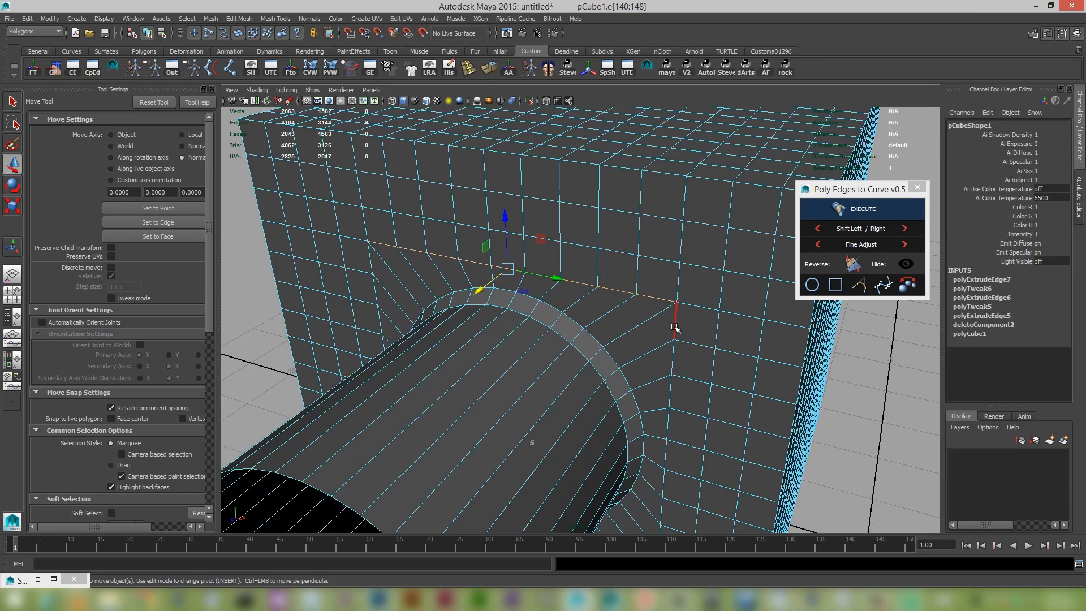
shift+double_click(674, 327)
alt+drag(686, 354, 677, 421)
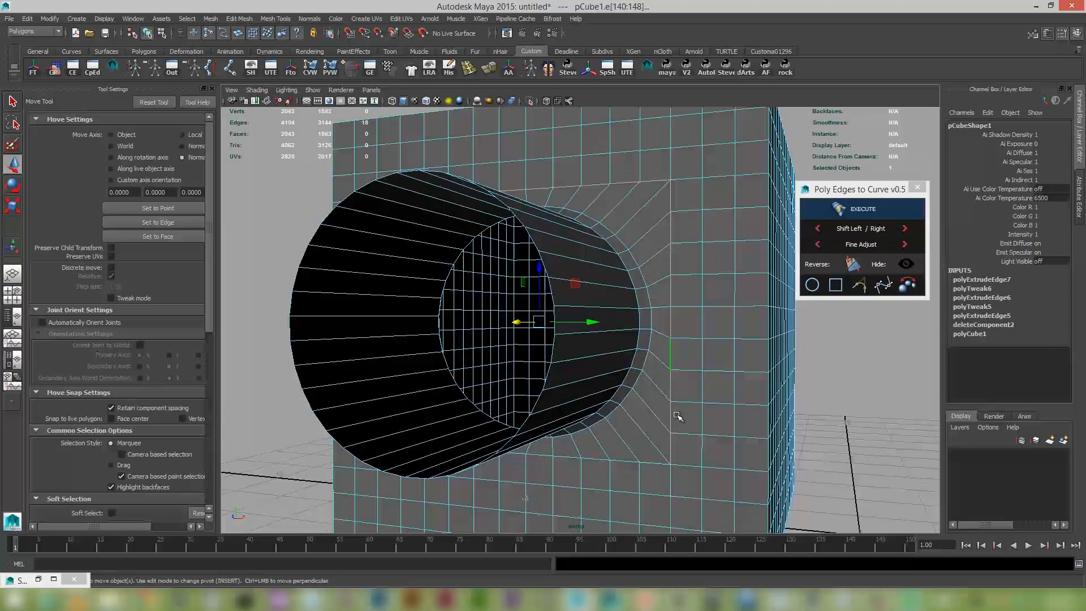
shift+double_click(662, 463)
alt+drag(654, 460, 542, 328)
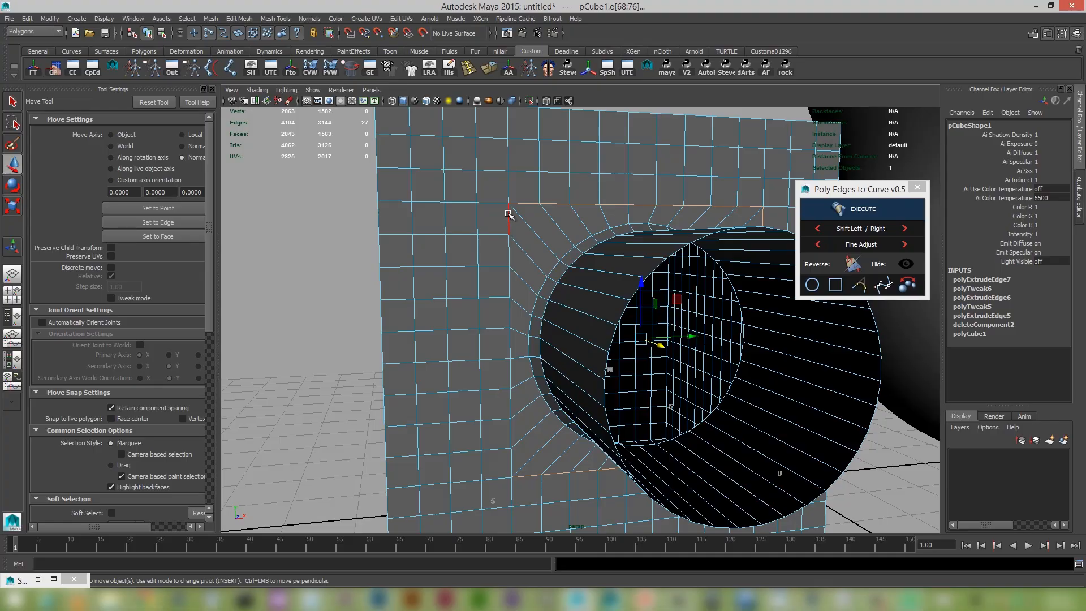
alt+drag(544, 228, 492, 249)
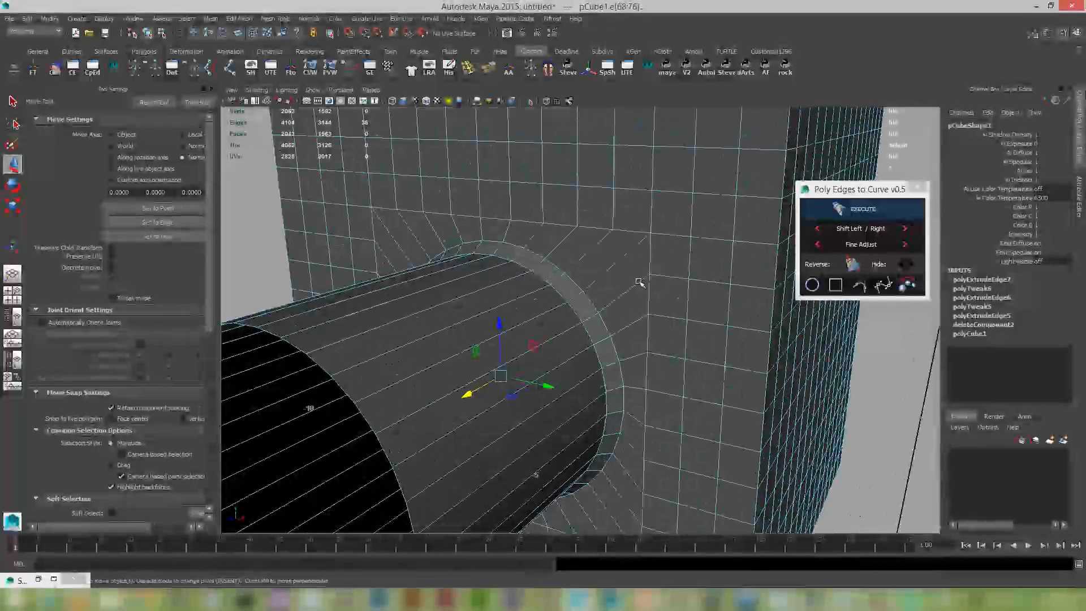
Step: Hide the polygon geometry to add the curve around the tube's base to the edge selection, and show the geometry again
click(905, 264)
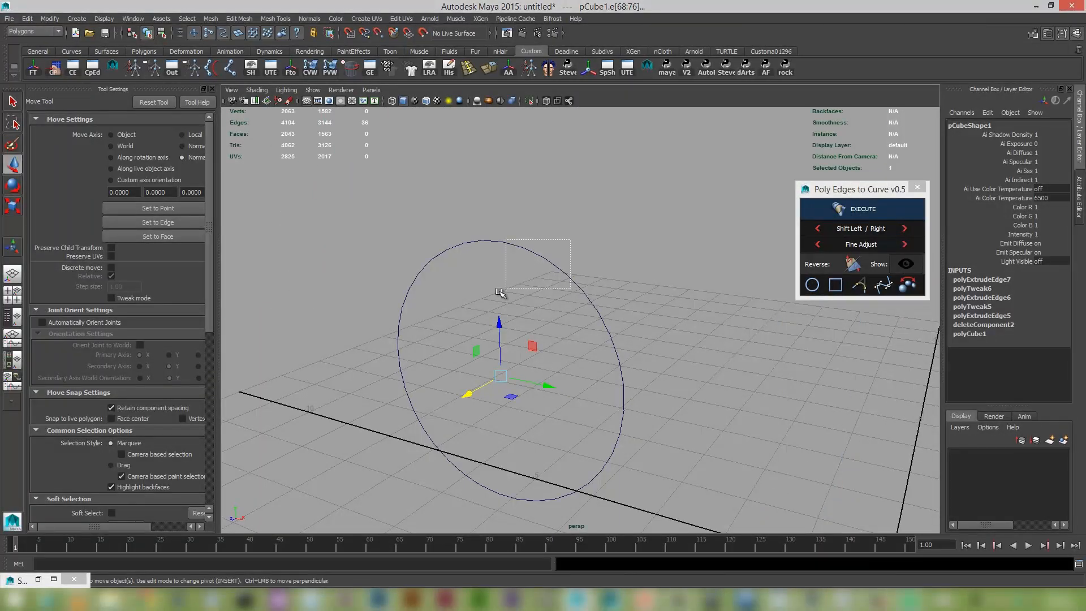
click(905, 264)
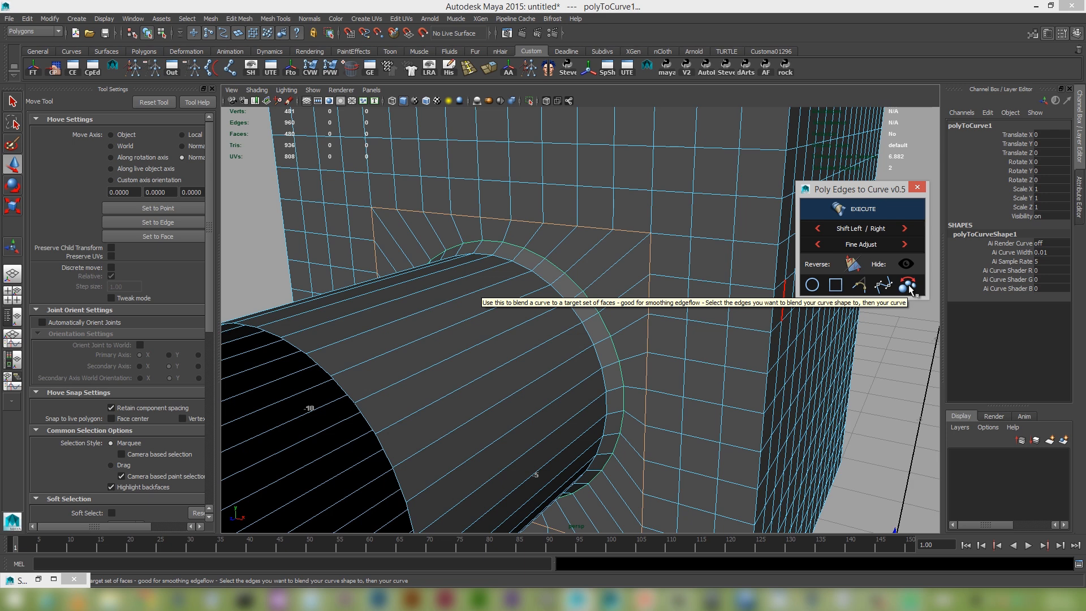
Step: Blend the curve around the tube's base toward the selected square edges, and set its blendCurve value to 0.4
click(908, 286)
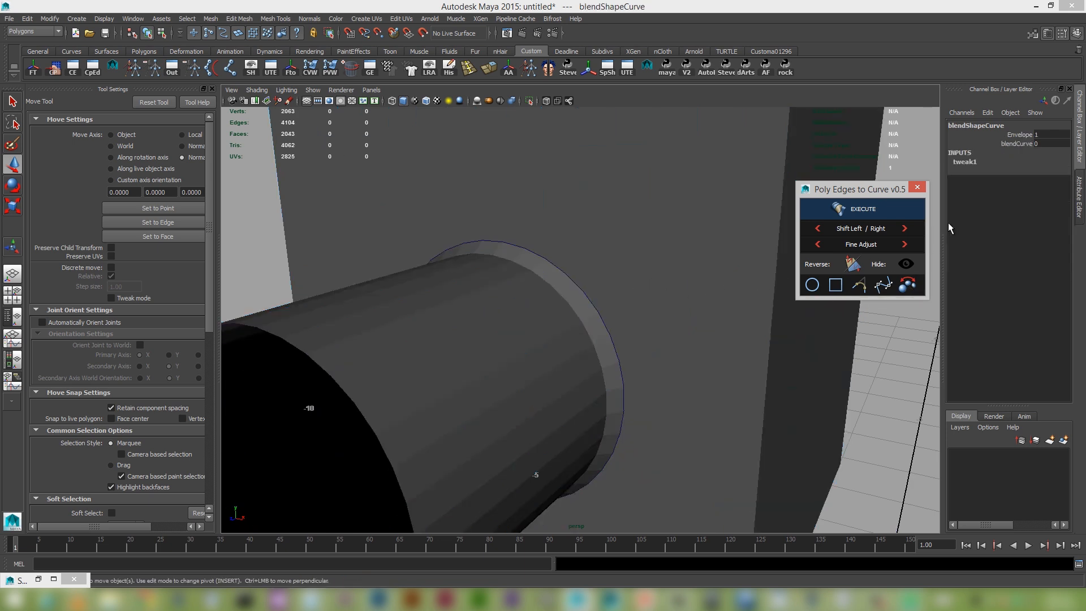
click(1020, 144)
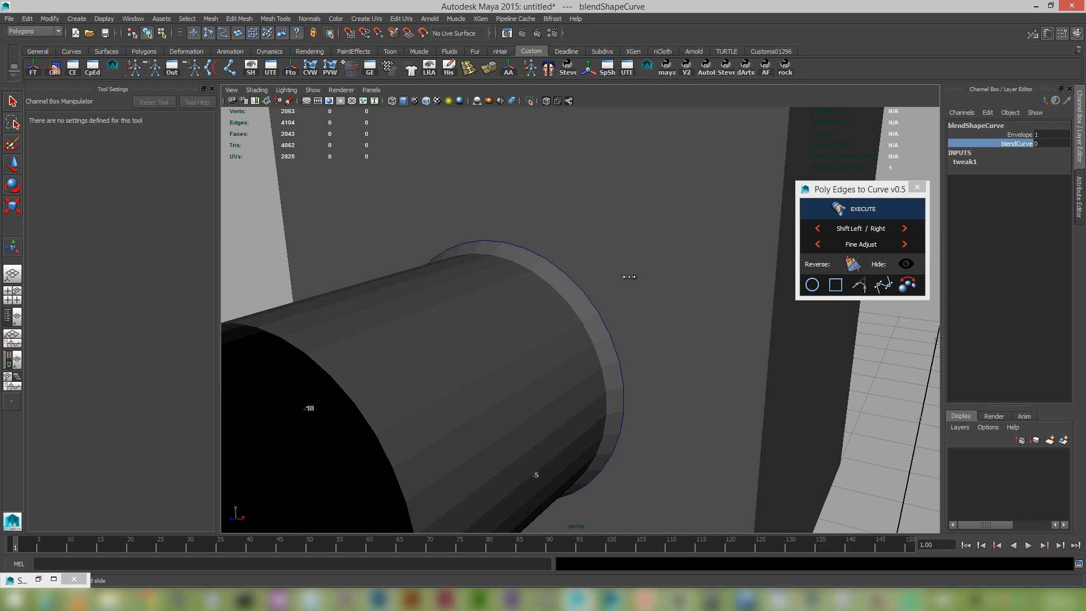
middle_drag(629, 277, 628, 271)
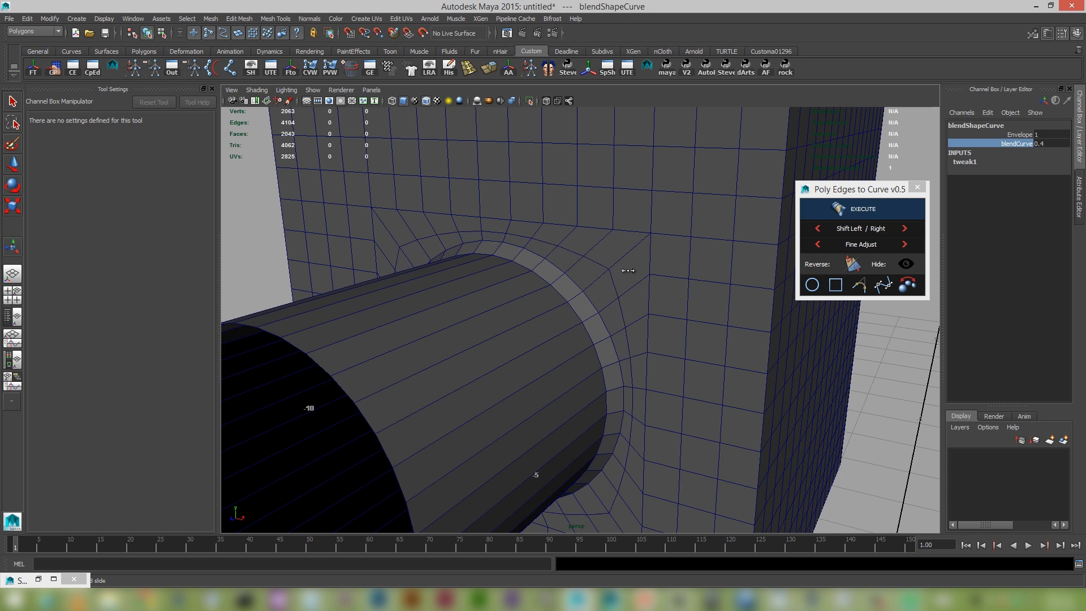
alt+drag(675, 300, 641, 306)
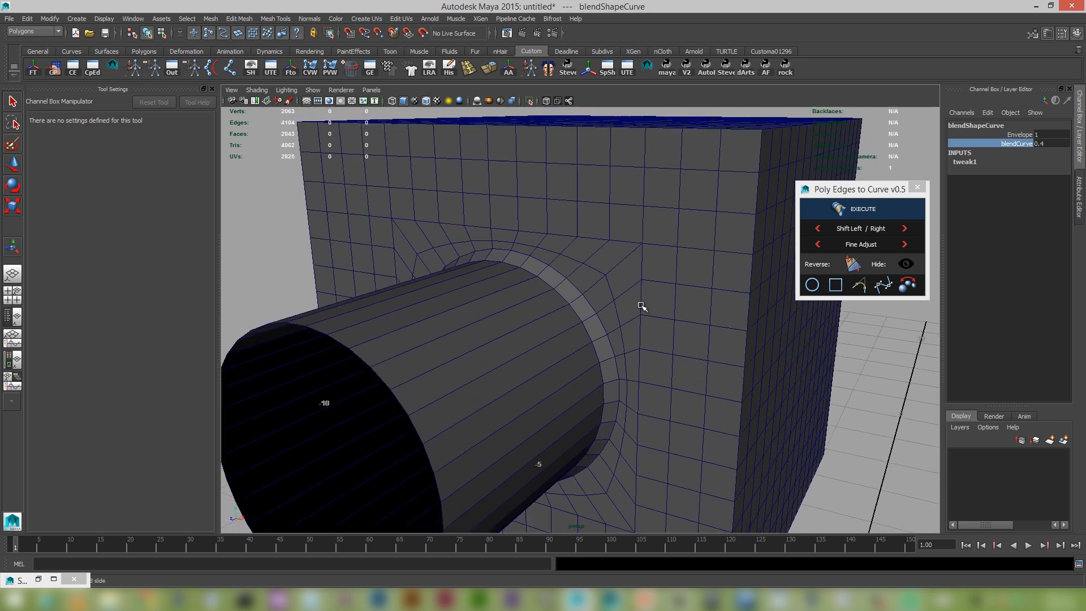
alt+right_drag(565, 252, 572, 299)
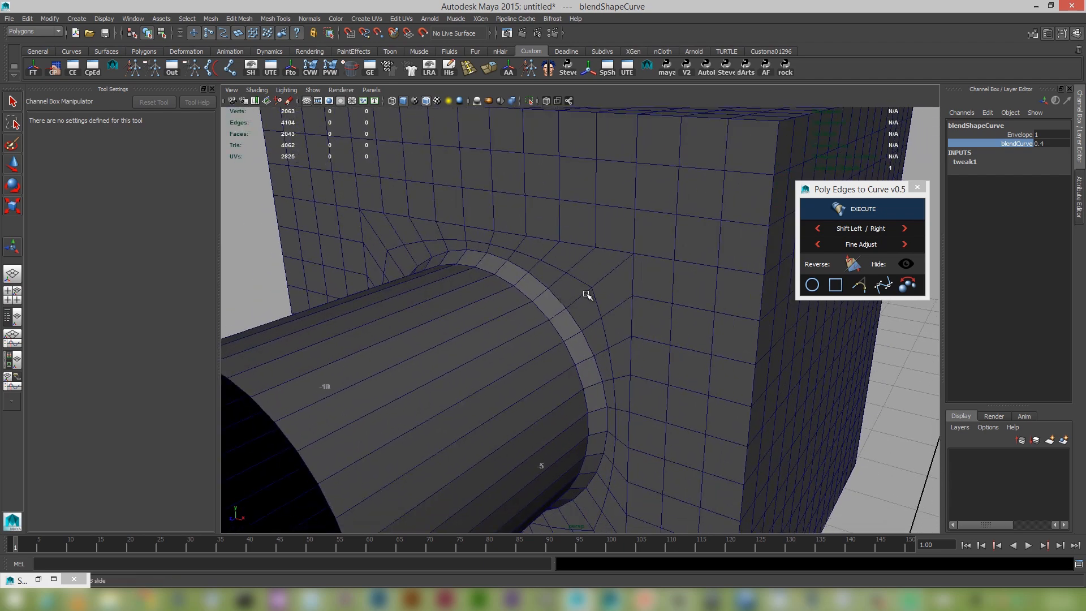
Step: Select the square edge loop surrounding the tube's base together with the blended curve, and conform the edges to that curve
click(582, 280)
key(w)
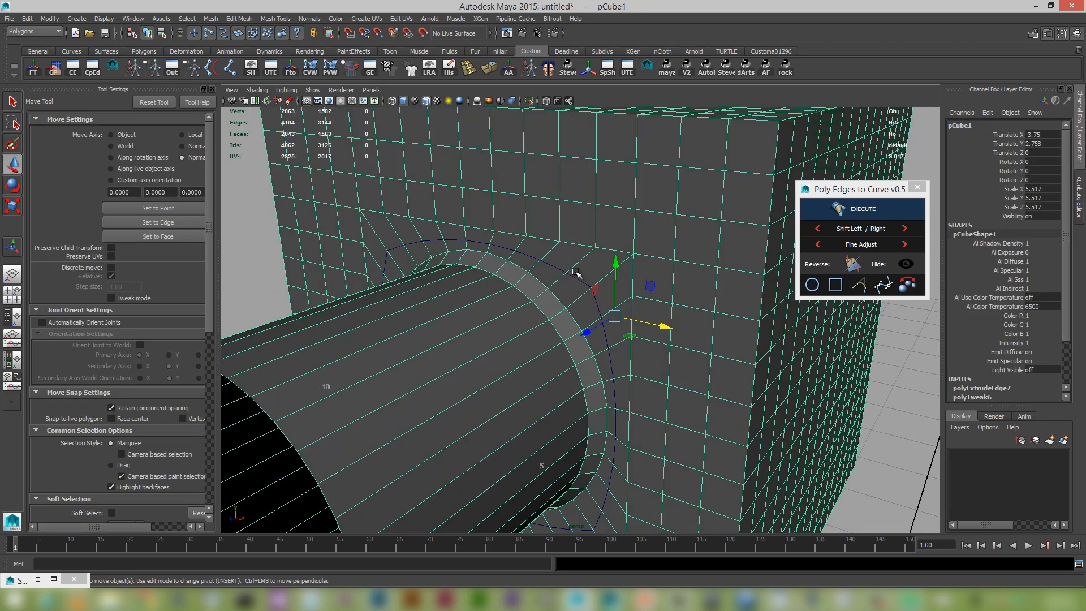
right_click(576, 272)
drag(577, 273, 571, 297)
double_click(589, 252)
shift+right_drag(614, 260, 622, 242)
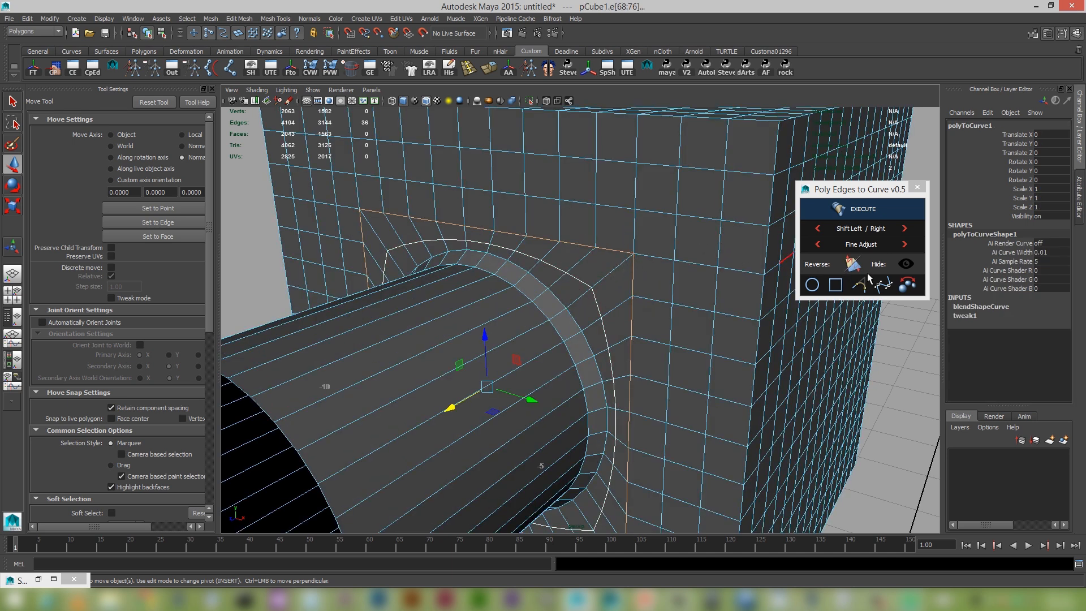
click(870, 211)
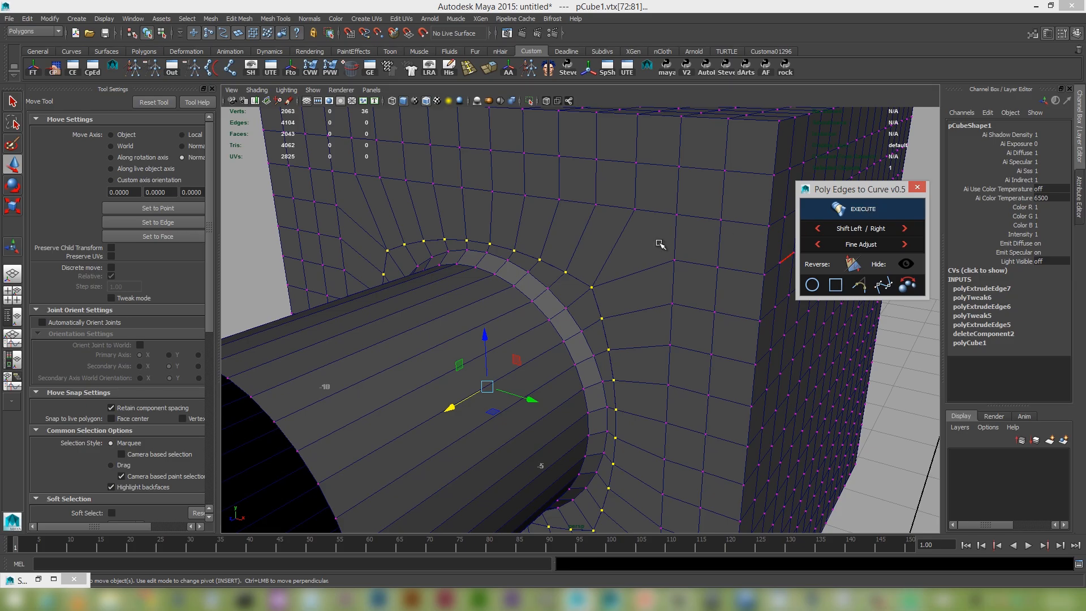
Step: Return the cube mesh to object mode and turn on its smooth mesh preview
alt+drag(660, 245, 655, 274)
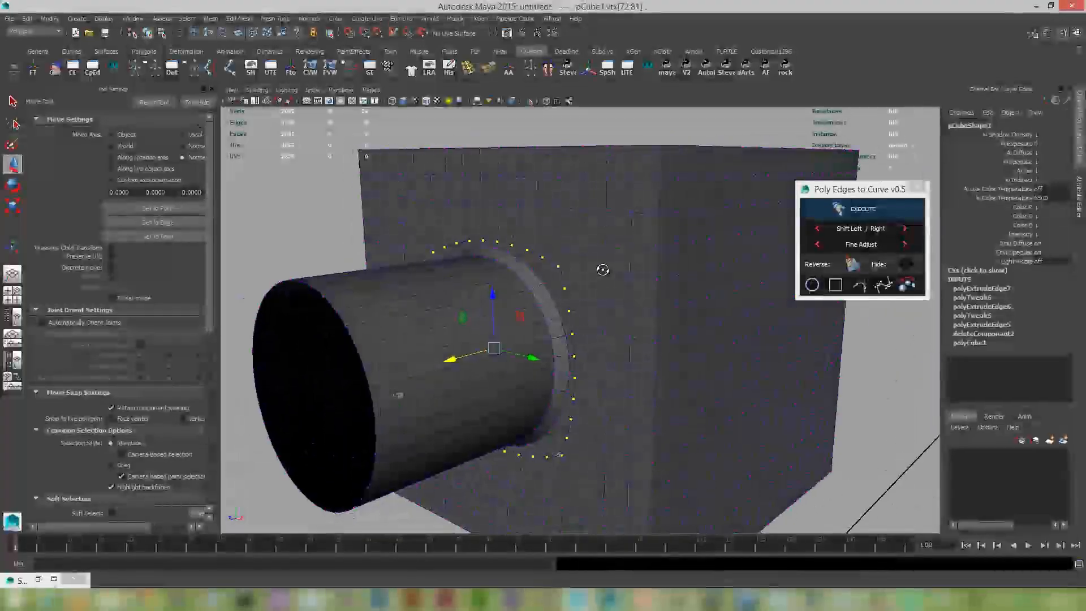
mouse_move(603, 270)
alt+mouse_down()
mouse_move(623, 260)
mouse_move(606, 274)
alt+mouse_up()
right_click(650, 264)
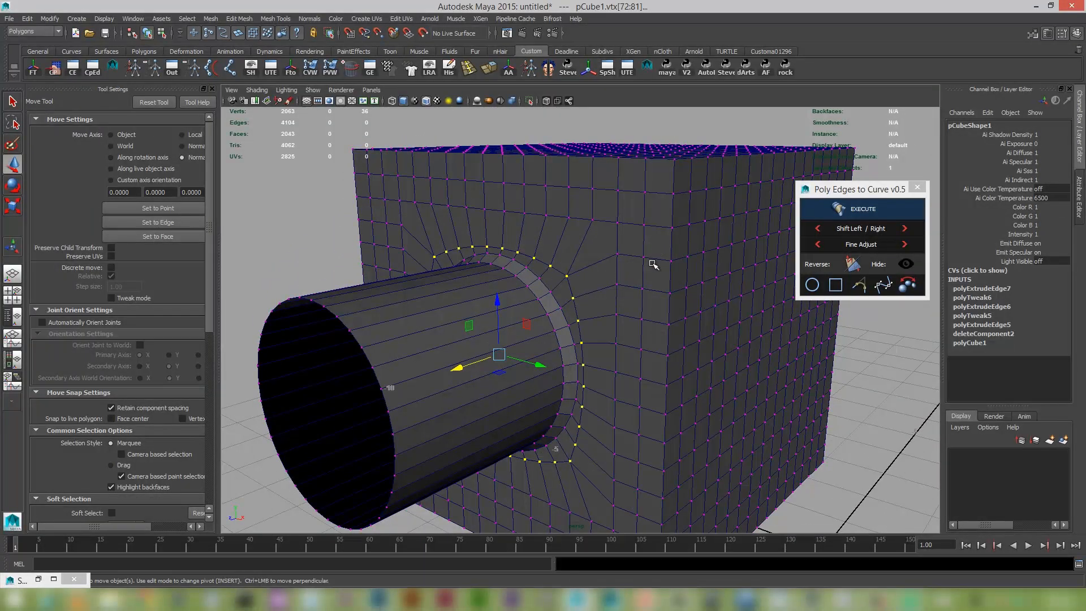
key(F8)
key(3)
click(322, 224)
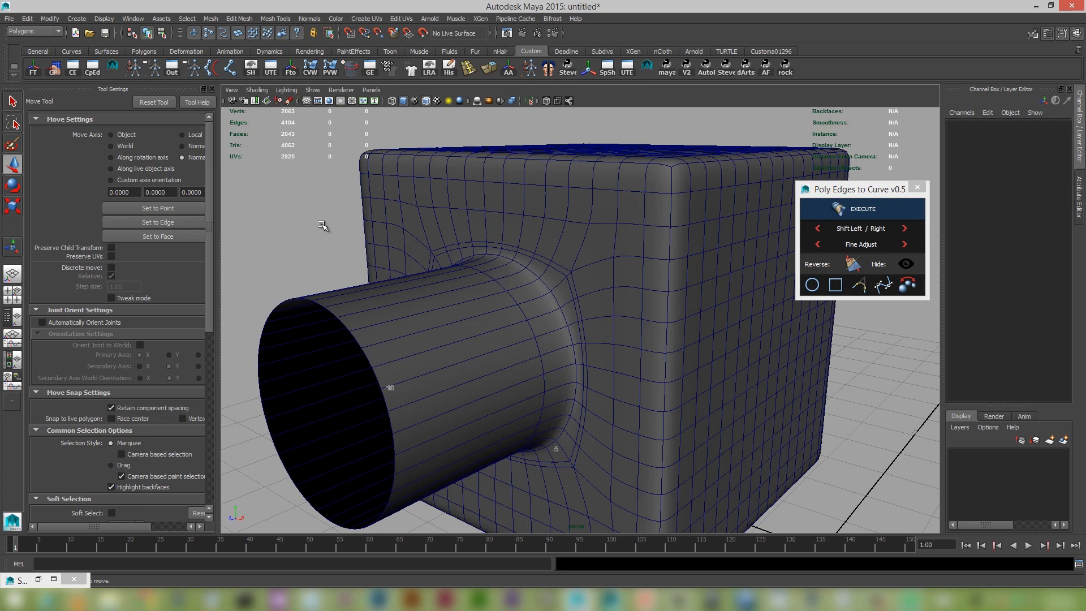
click(511, 261)
key(ctrl+z)
Step: Select both meshes and their curves and delete them to empty the scene
scroll(585, 326, down, 3)
key(F8)
alt+drag(604, 339, 707, 351)
scroll(707, 350, down, 5)
alt+drag(566, 340, 457, 332)
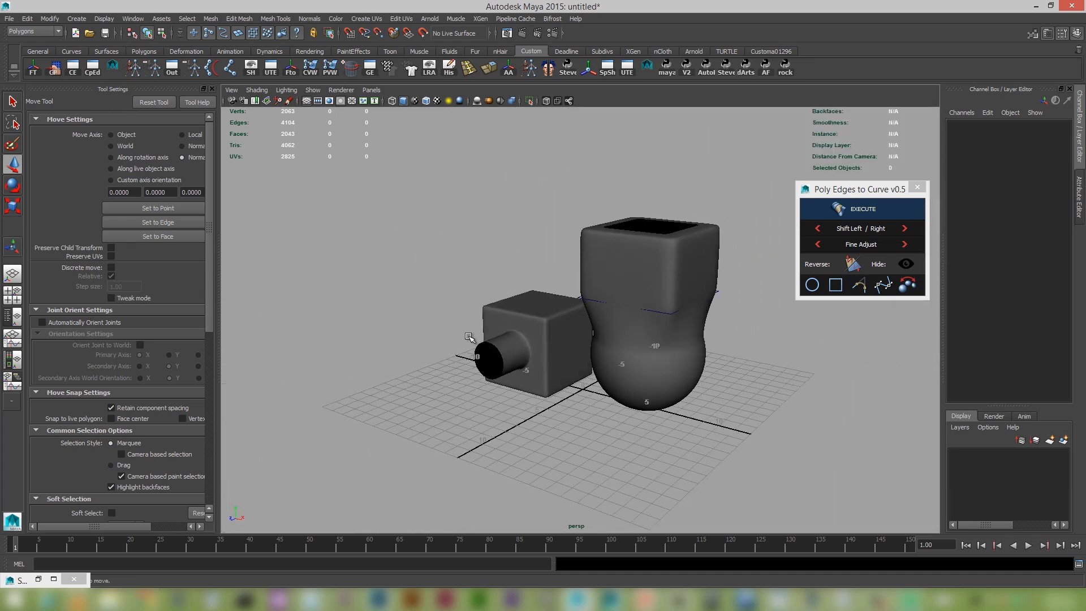
drag(458, 216, 745, 455)
key(Delete)
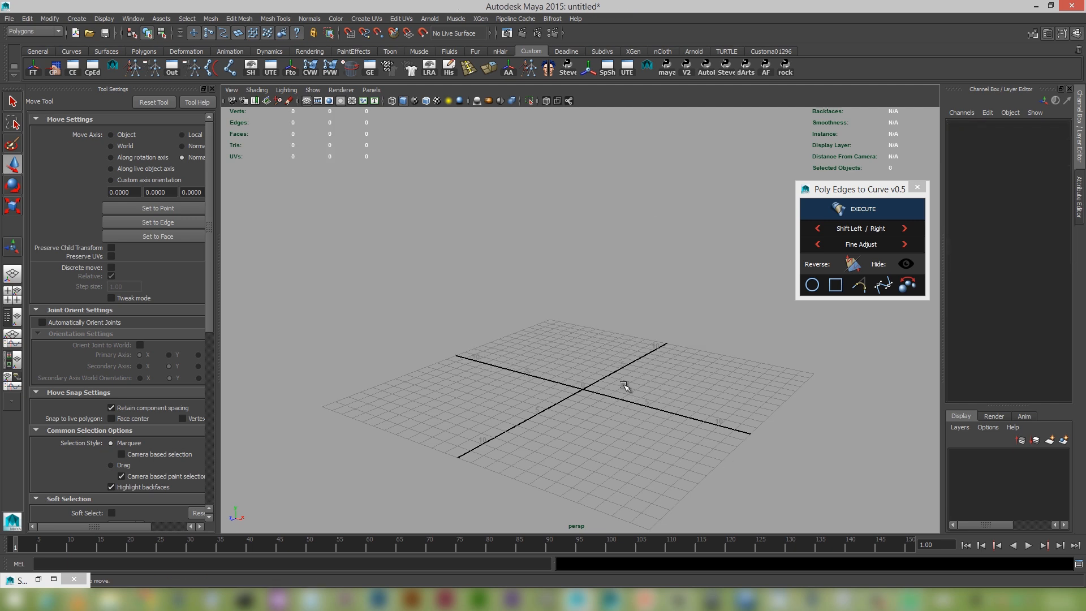
Step: Create a polygon cube at the origin and scale it uniformly to about 3.212
shift+right_drag(624, 386, 619, 409)
scroll(619, 408, up, 3)
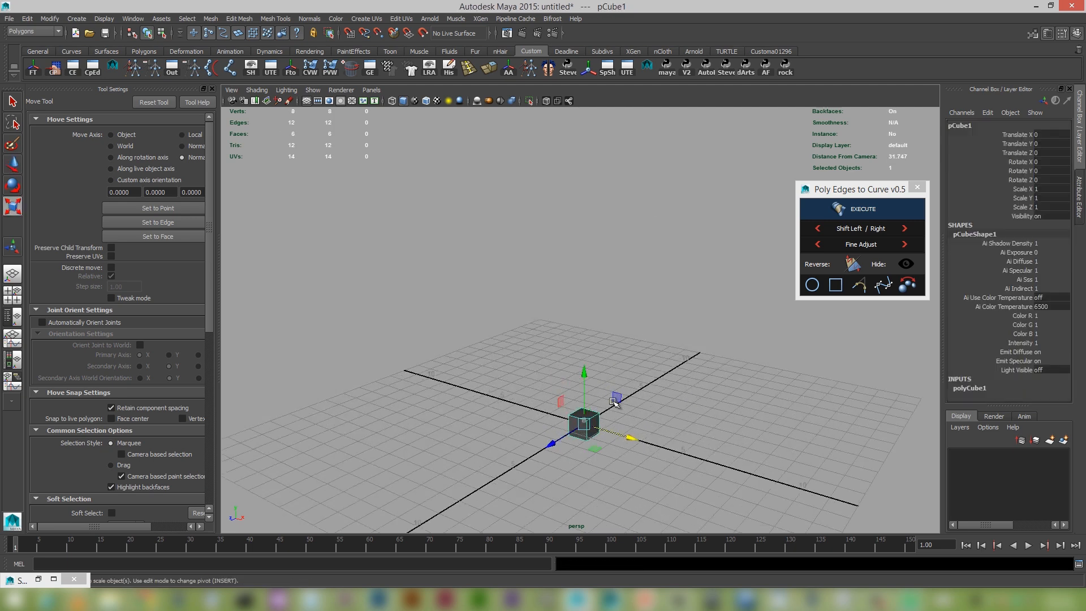
key(r)
alt+middle_drag(574, 428, 604, 362)
drag(603, 360, 635, 365)
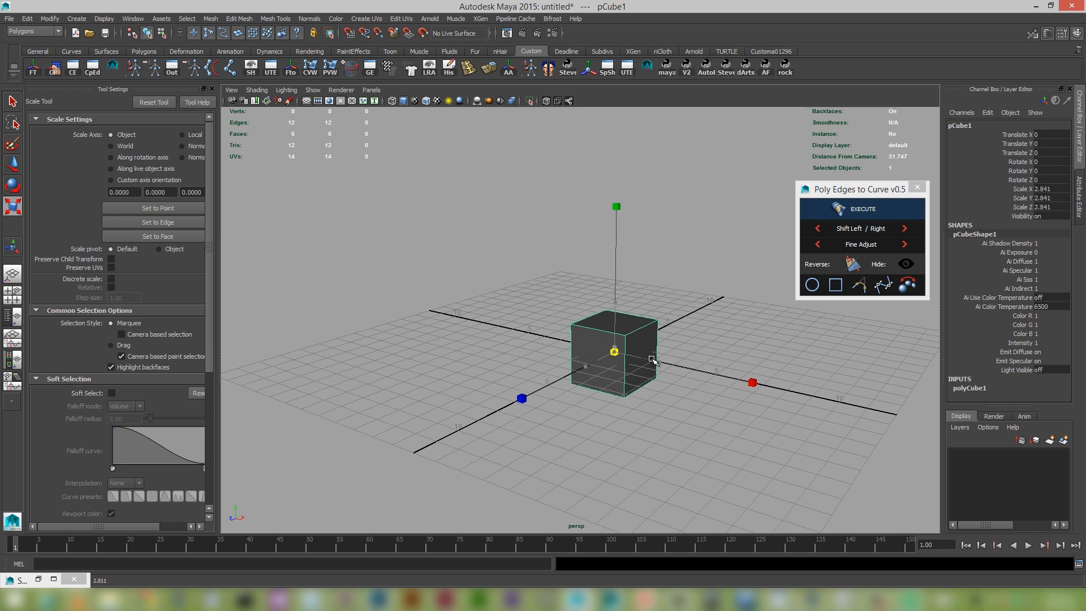
alt+middle_drag(635, 365, 582, 390)
drag(565, 371, 559, 371)
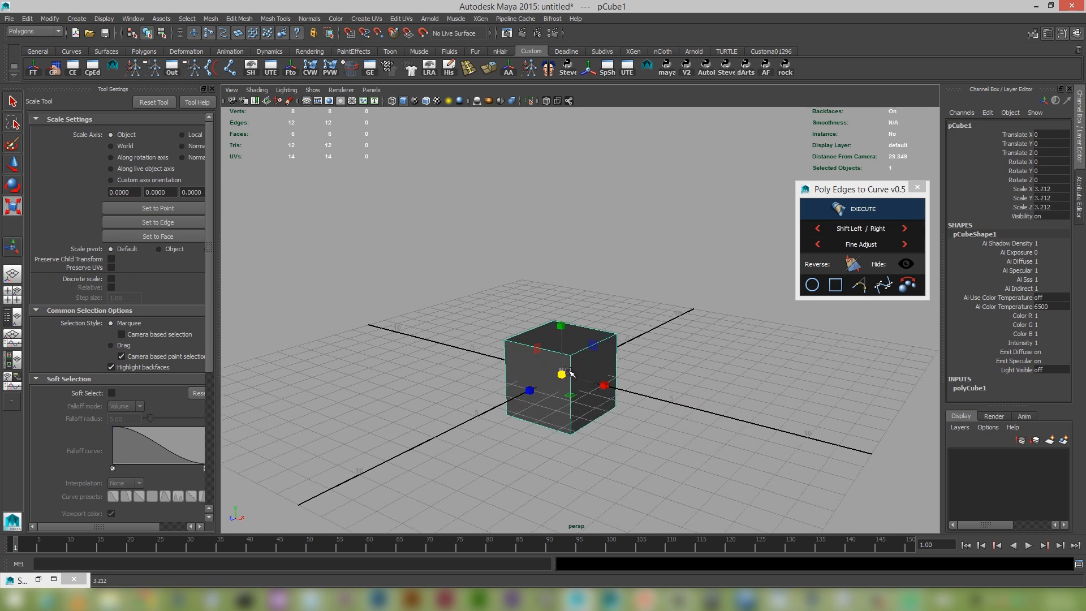
alt+middle_drag(559, 371, 556, 365)
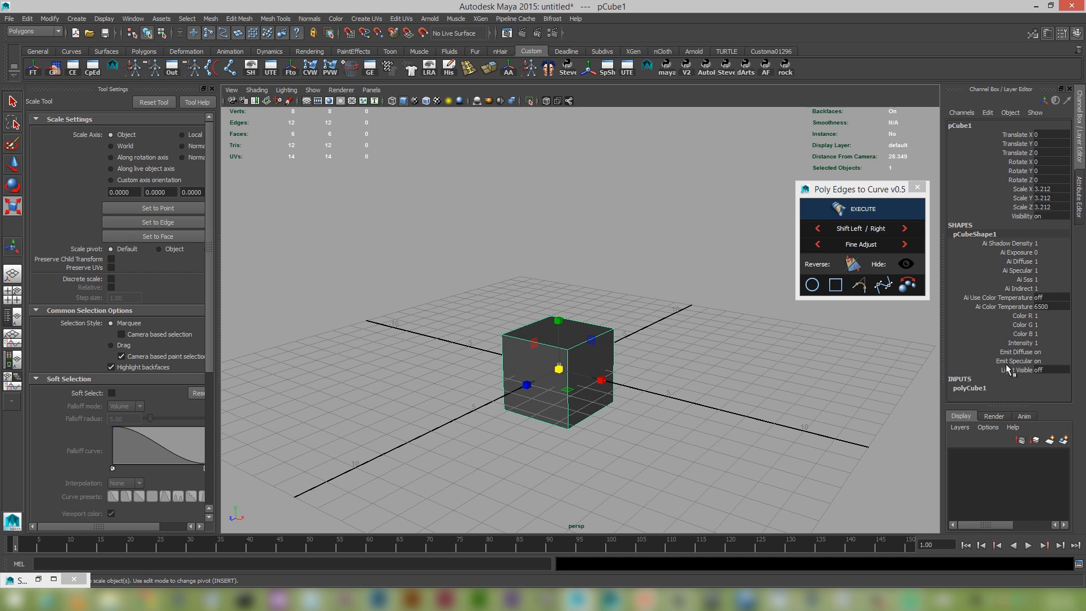
Step: Set the height of the cube to 1.5 in its polyCube1 construction settings
click(973, 390)
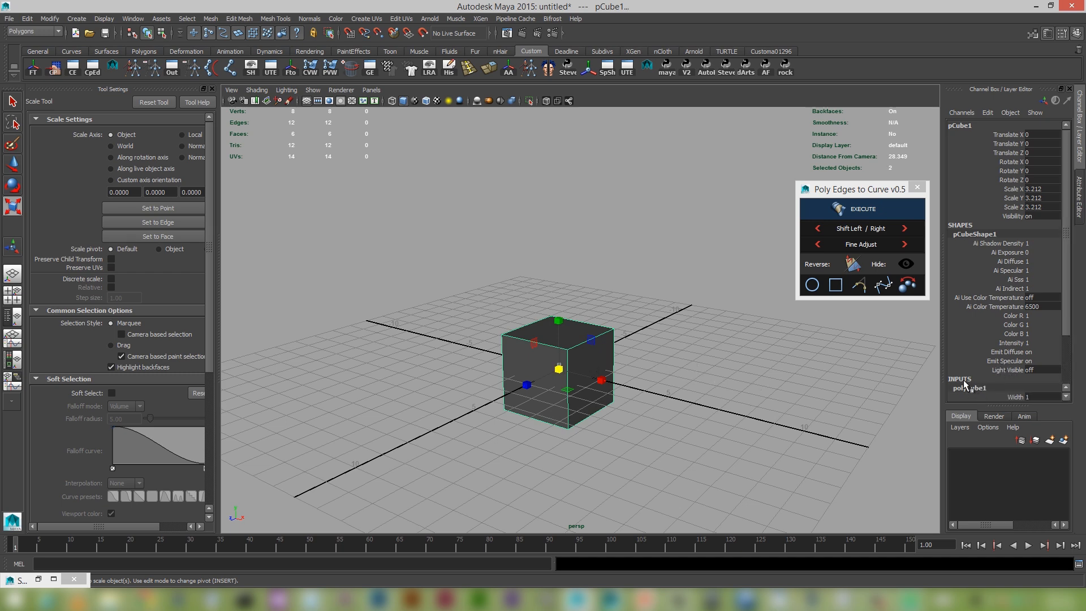
scroll(982, 359, down, 3)
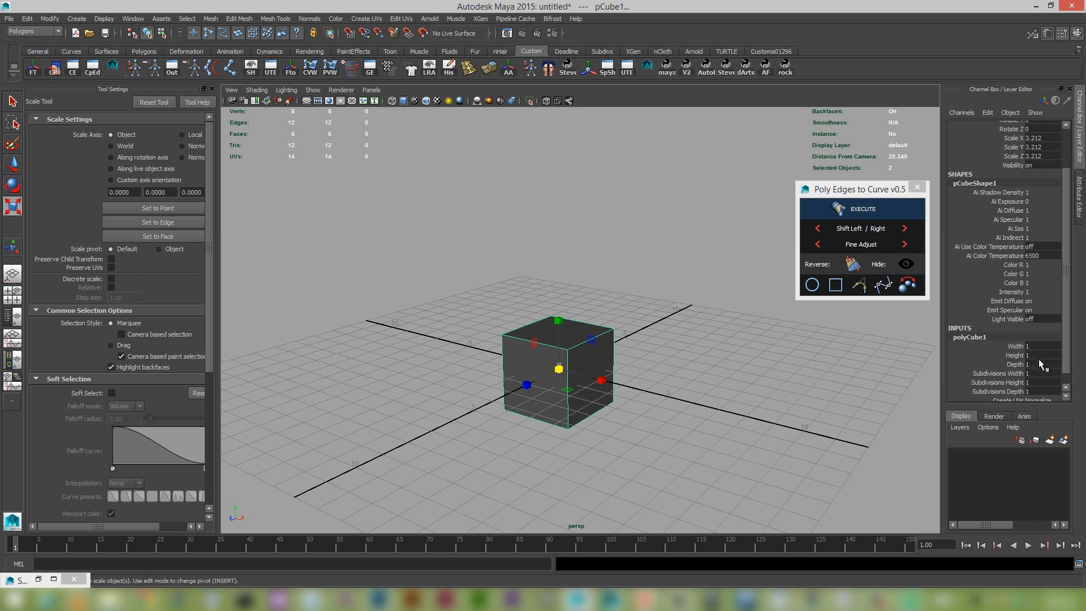
click(1039, 354)
key(Return)
click(1041, 357)
text(1.5)
key(Return)
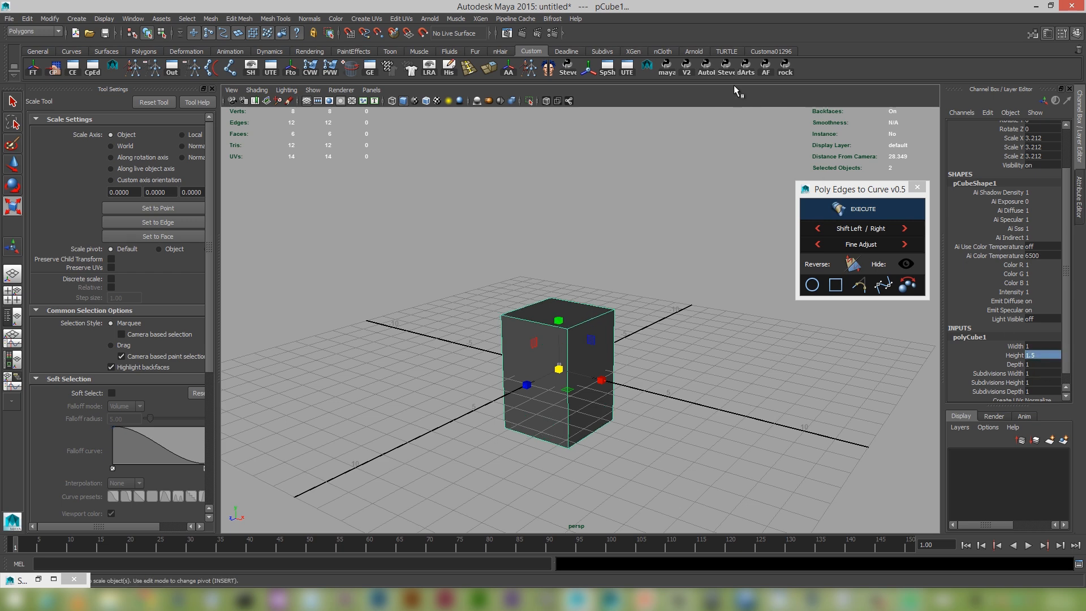
Step: Snap the box onto the ground grid with the dark Arts script, and close the script window
click(745, 67)
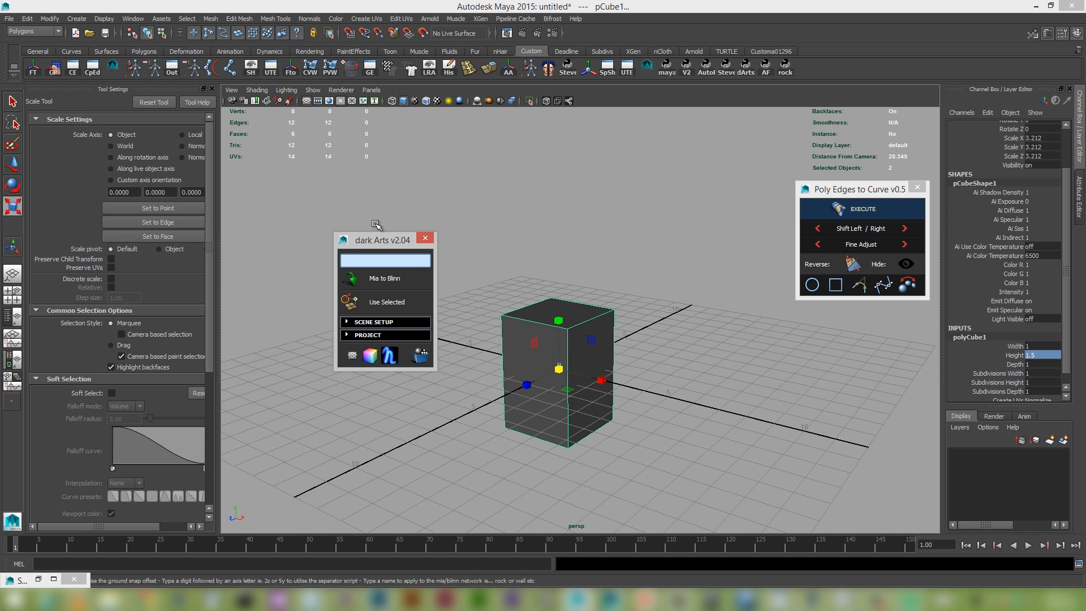
click(352, 356)
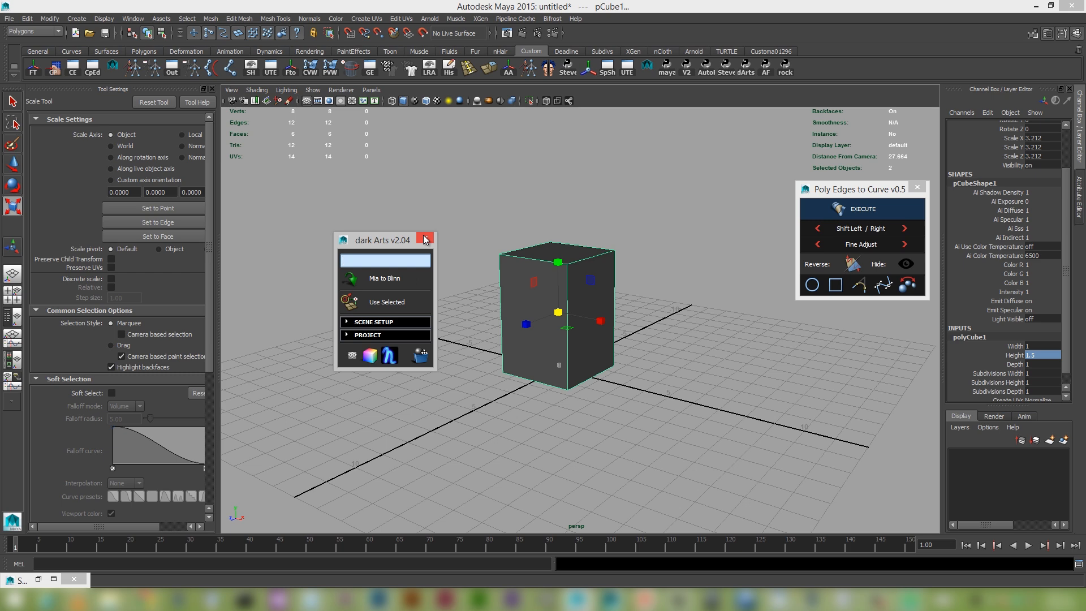
alt+right_drag(752, 359, 714, 422)
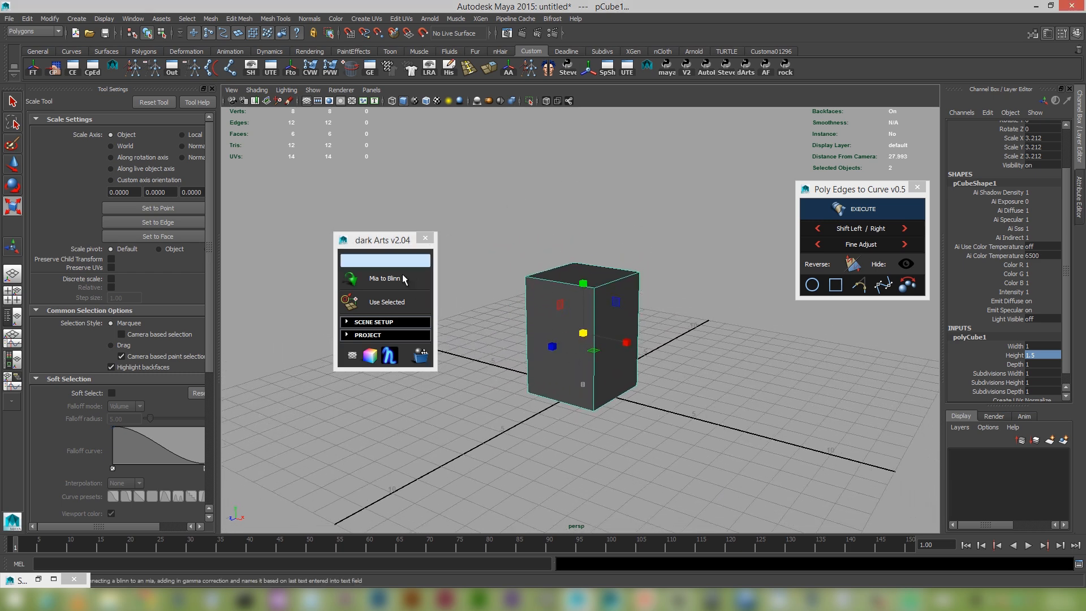
click(425, 238)
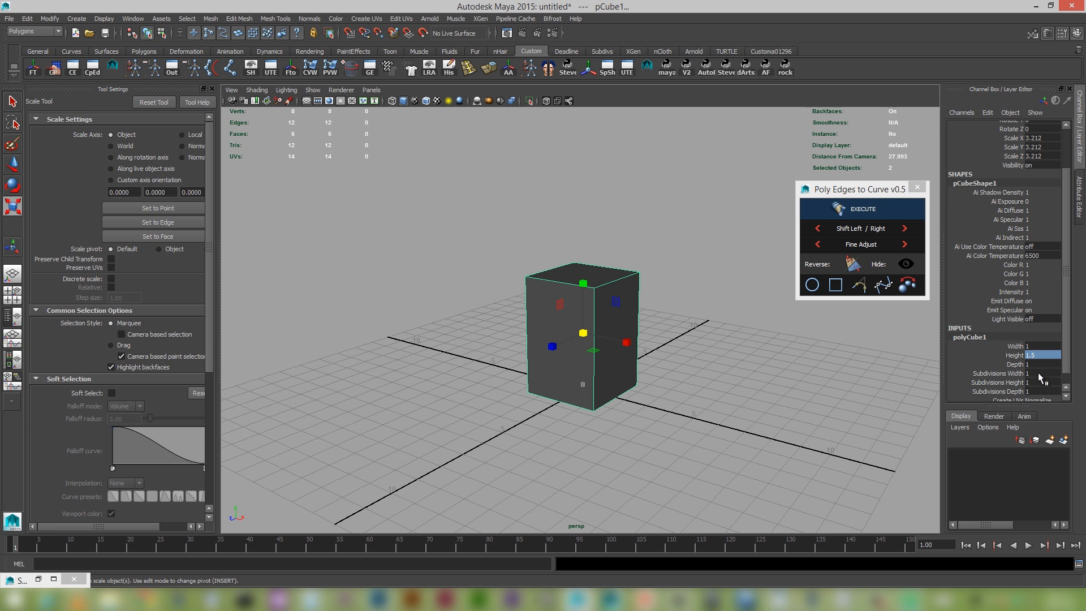
Step: Set the box's width and depth subdivisions to 8 and its height subdivisions to 12
drag(1037, 372, 1039, 391)
key(Return)
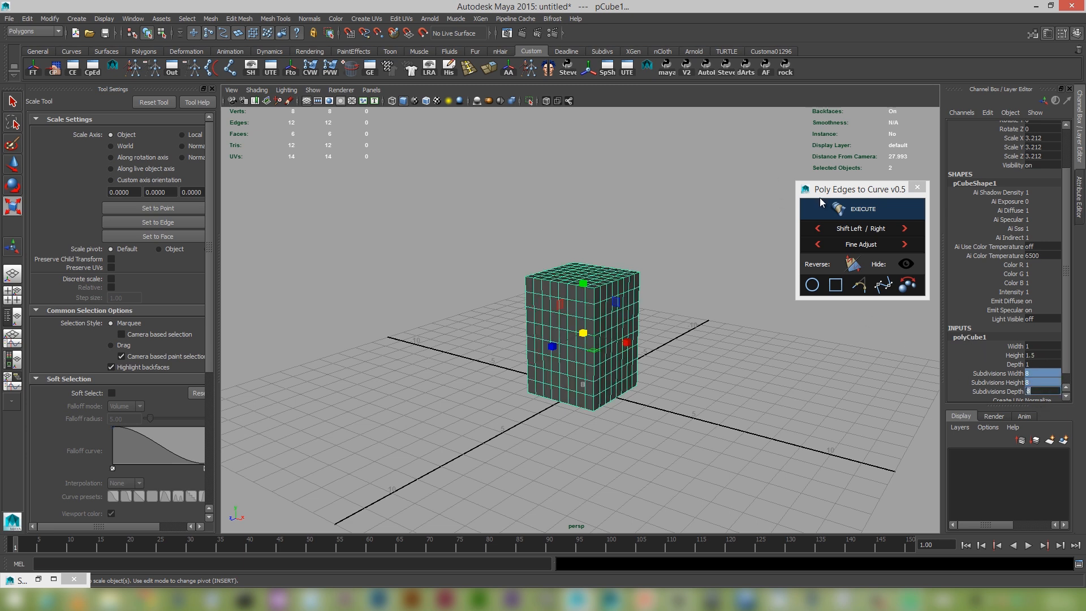
click(1039, 382)
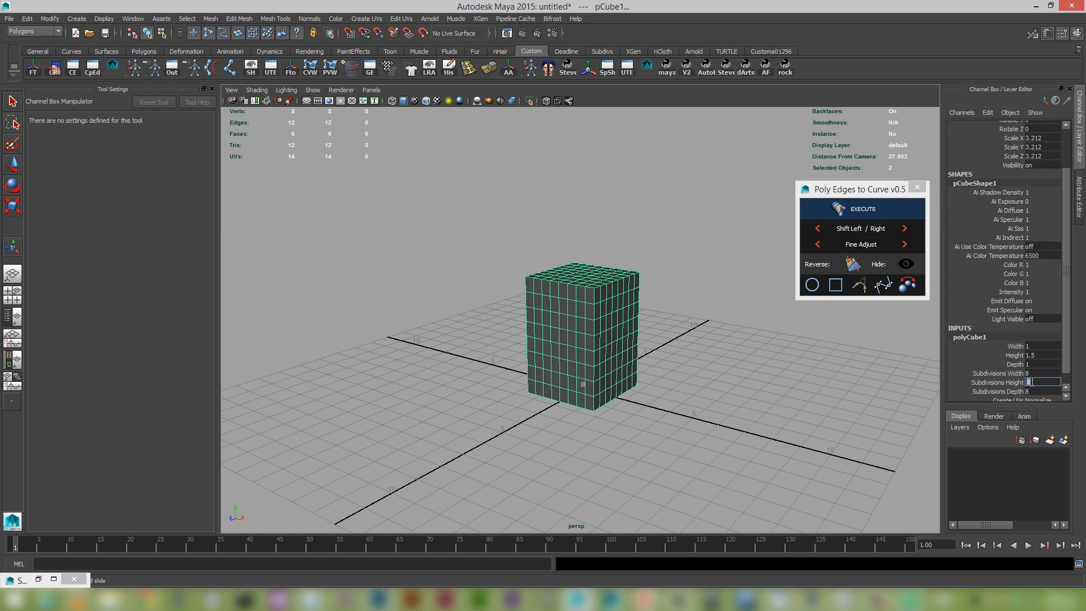
text(12)
key(Return)
alt+drag(901, 359, 781, 396)
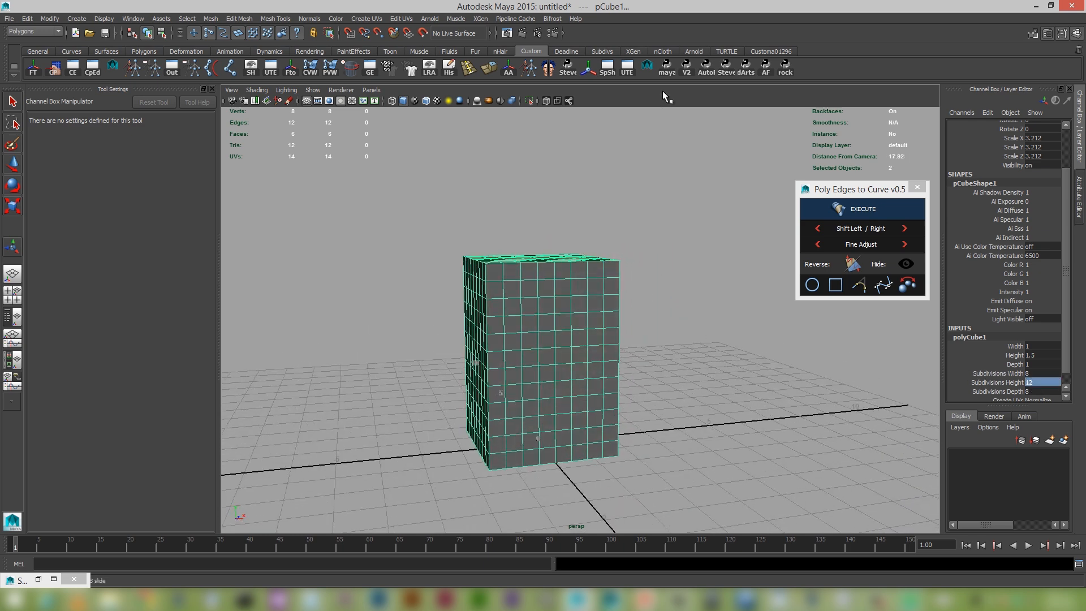
Step: Delete the box's top cap and uppermost ring of side faces from an orthographic view
key(space)
drag(644, 168, 641, 187)
key(r)
alt+right_drag(291, 267, 502, 356)
alt+middle_drag(502, 356, 745, 301)
right_drag(541, 273, 541, 293)
drag(441, 236, 557, 281)
key(Delete)
key(space)
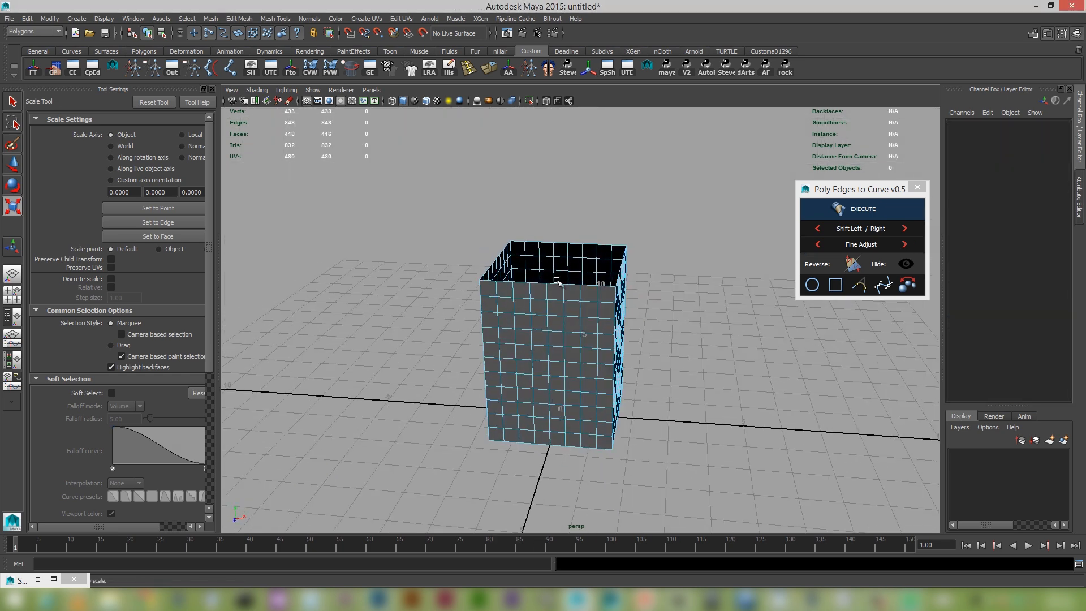
Step: Select the complete border edge loop around the box's open top
alt+right_drag(557, 281, 610, 363)
alt+middle_drag(610, 362, 681, 425)
alt+drag(681, 424, 644, 383)
scroll(710, 400, down, 1)
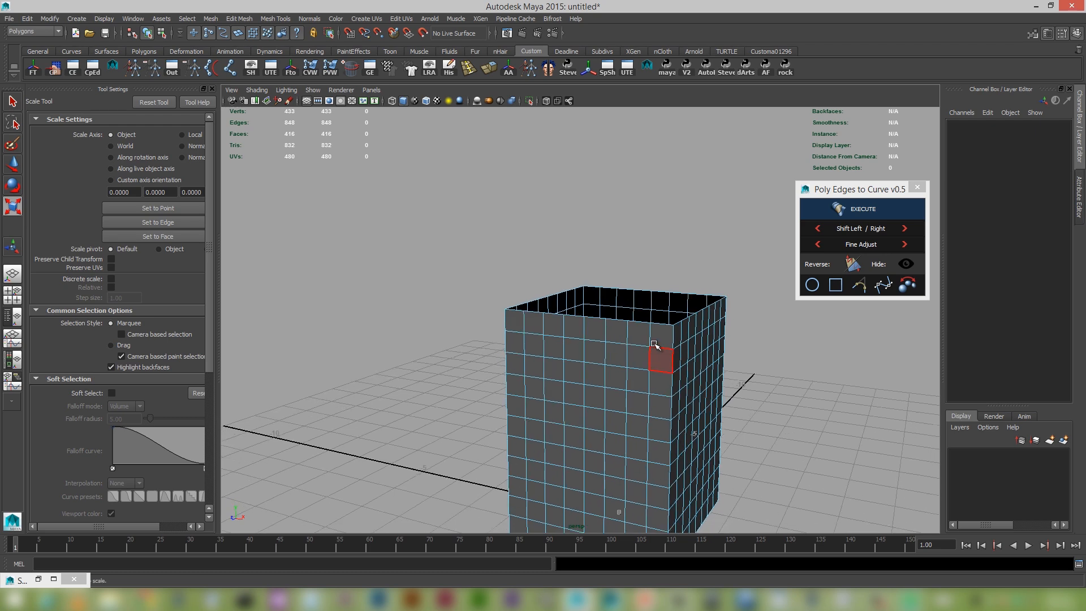
right_drag(655, 329, 660, 302)
double_click(663, 325)
alt+right_drag(706, 358, 666, 342)
alt+middle_drag(666, 341, 686, 334)
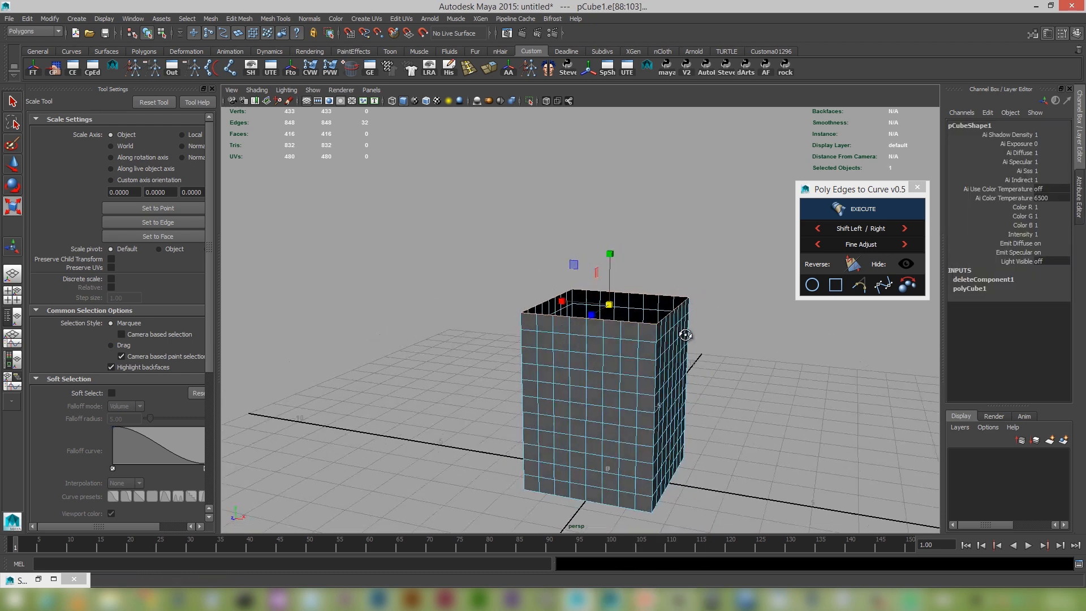
alt+drag(686, 334, 668, 345)
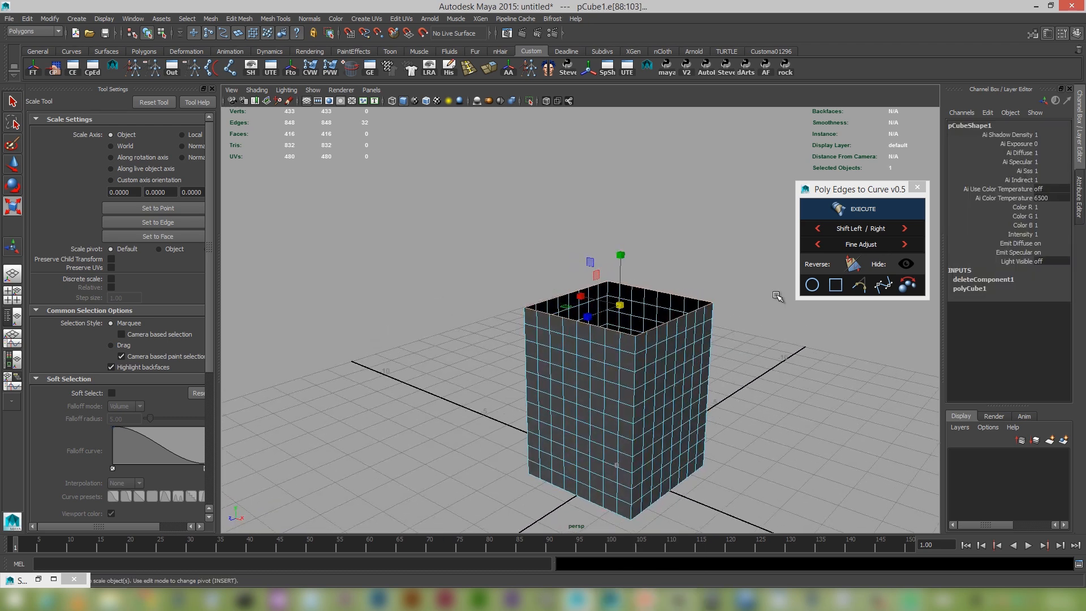
Step: Create a circle curve from the selected border with the script, and raise it above the box to about 7.254 in Y
click(811, 287)
alt+drag(678, 311, 651, 209)
key(w)
drag(618, 252, 634, 118)
Step: Scale the circle curve down uniformly to the size of a narrow bottle neck
alt+right_drag(670, 220, 622, 379)
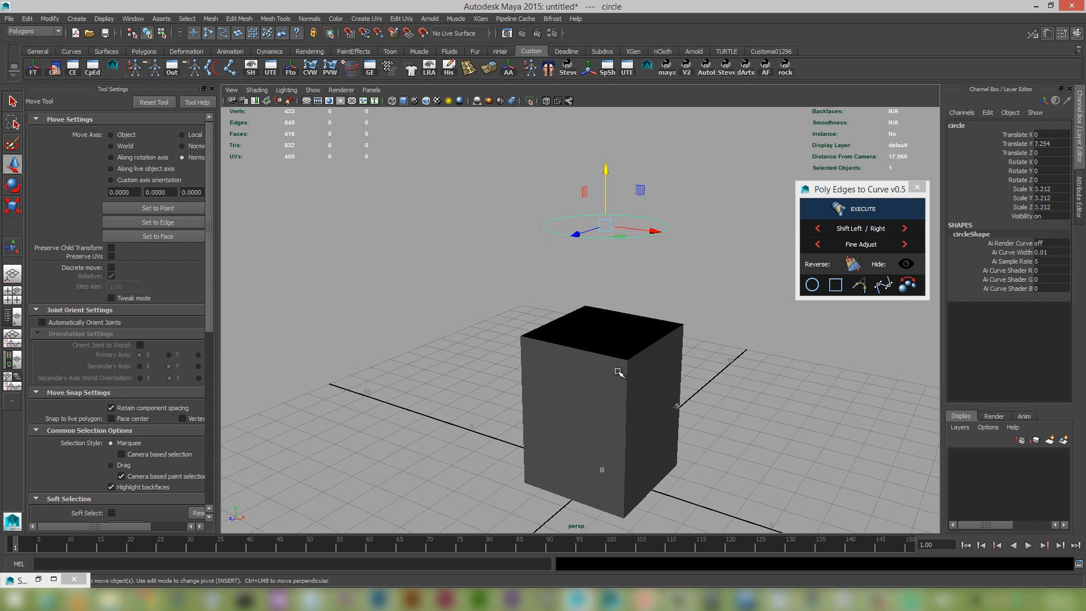
alt+drag(618, 372, 644, 362)
key(r)
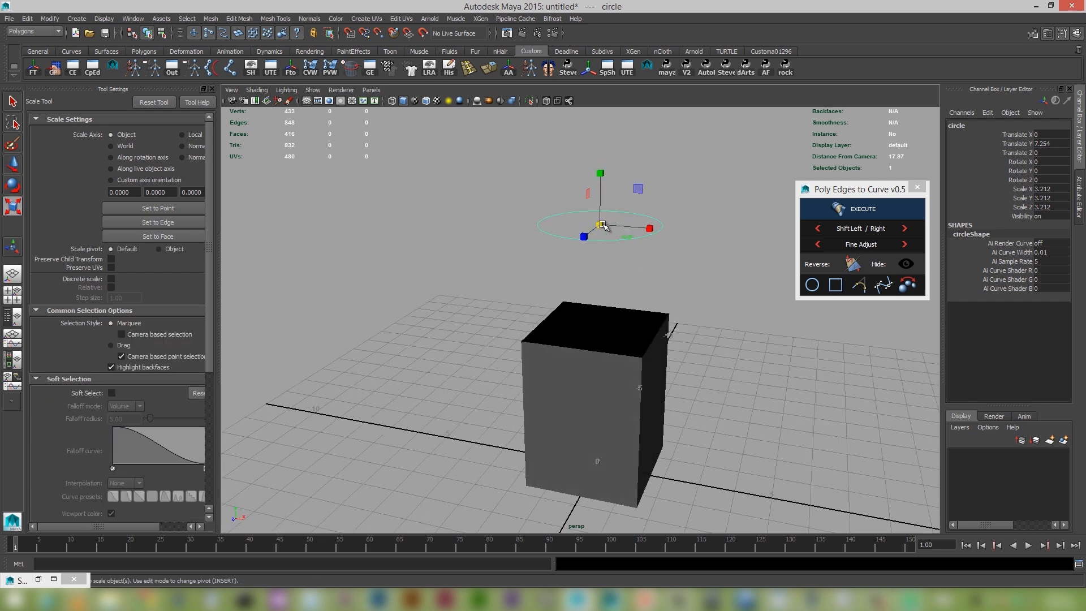
drag(602, 225, 593, 265)
Step: Conform the box's open top border edges to the small circle curve with the script's Execute option
right_drag(633, 339, 656, 320)
click(864, 209)
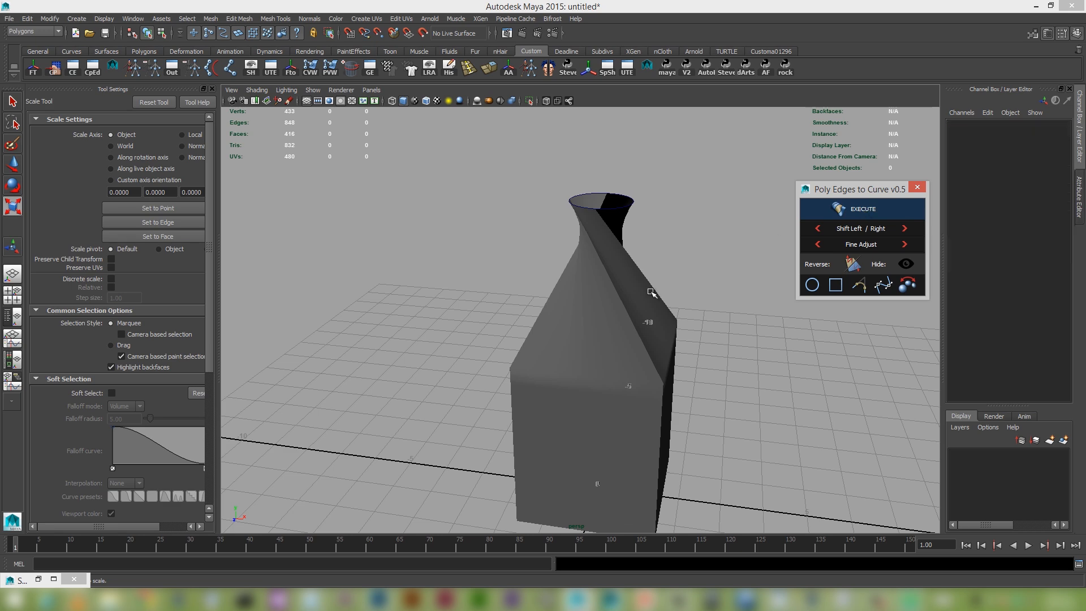
alt+drag(650, 290, 774, 289)
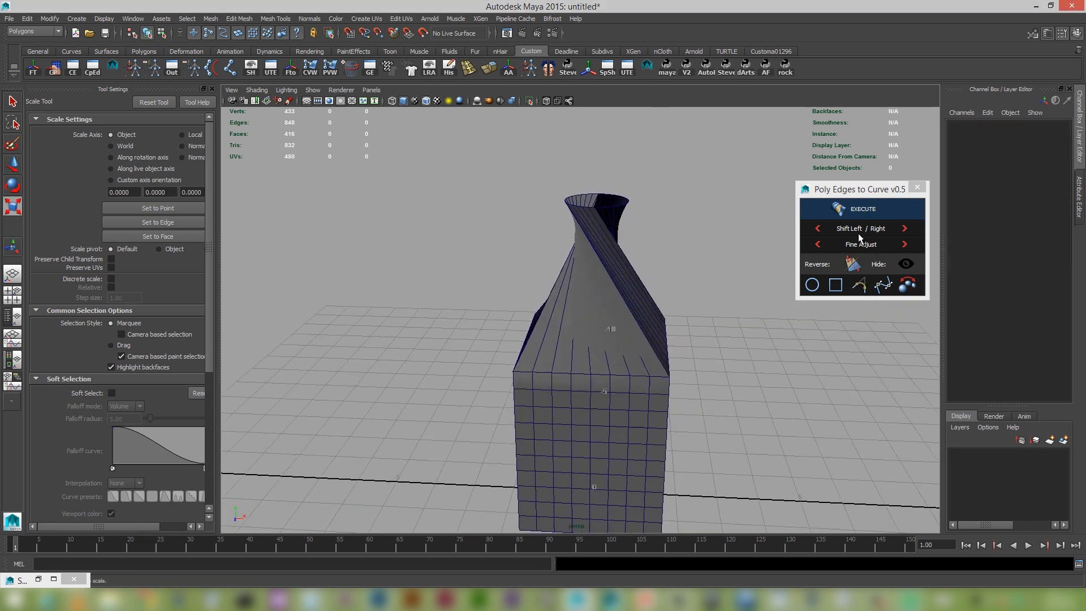
Step: Try shifting the conformed neck border left along the circle curve with the script's Shift control
click(818, 228)
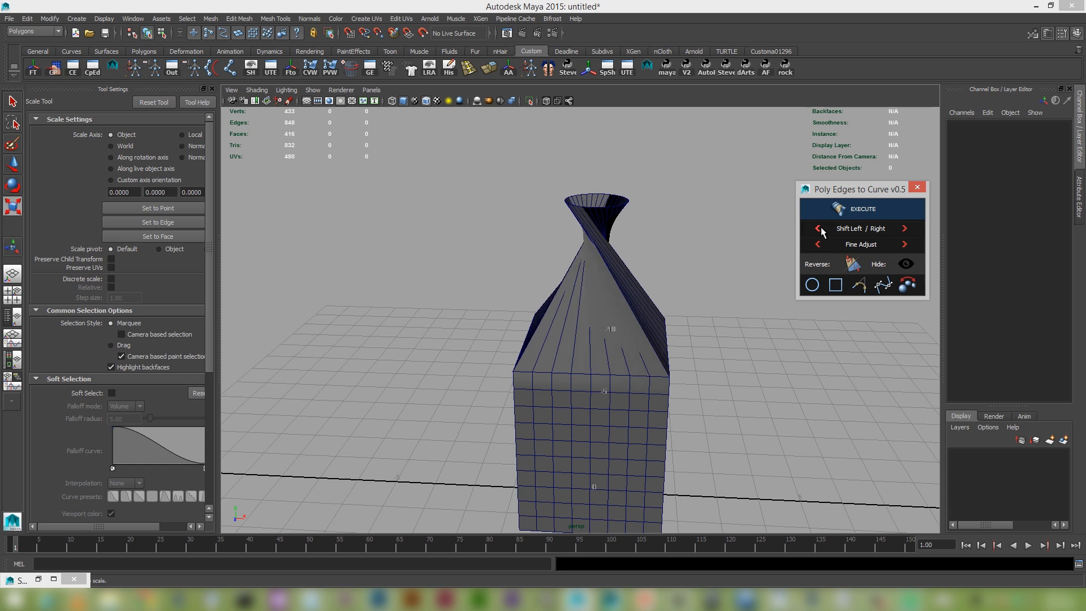
alt+drag(752, 259, 837, 259)
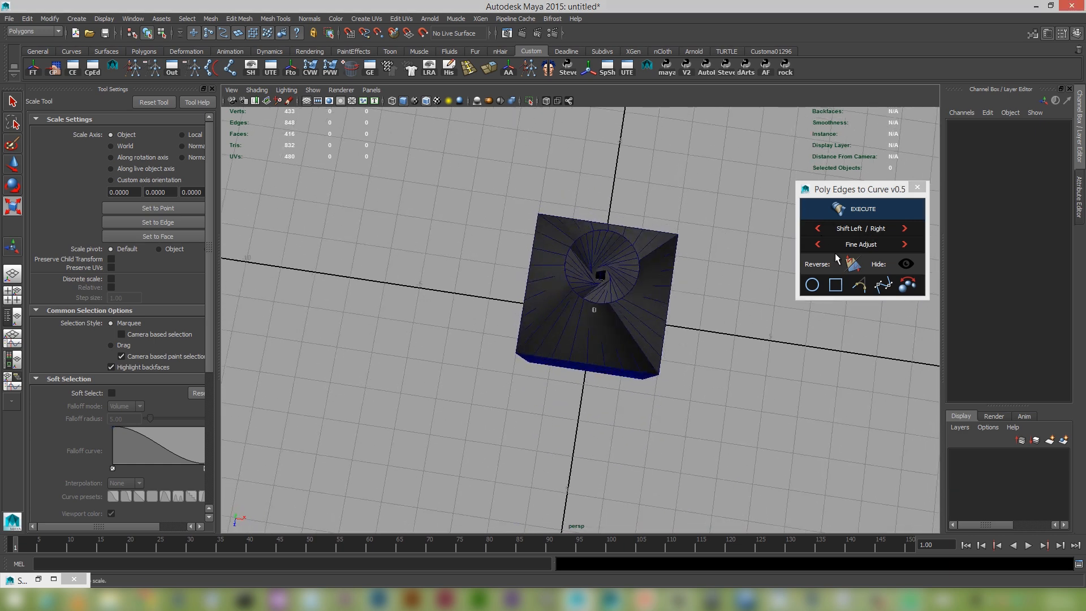
click(836, 226)
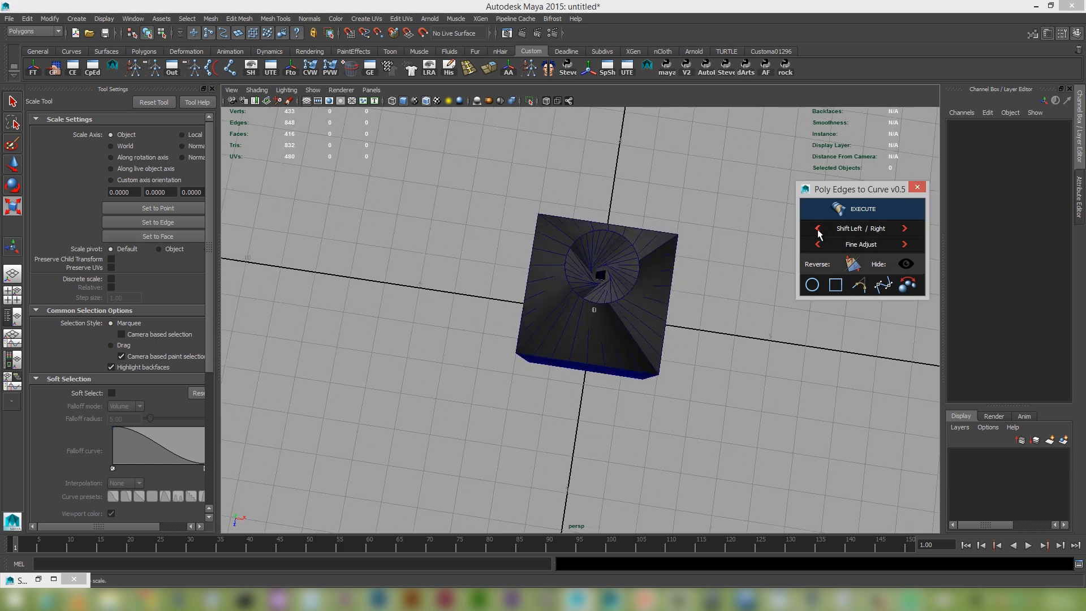
click(821, 232)
Step: Shift the neck border right along the circle curve until the edges run straight from the box to the neck without twisting
click(905, 228)
click(905, 228)
click(905, 229)
click(905, 229)
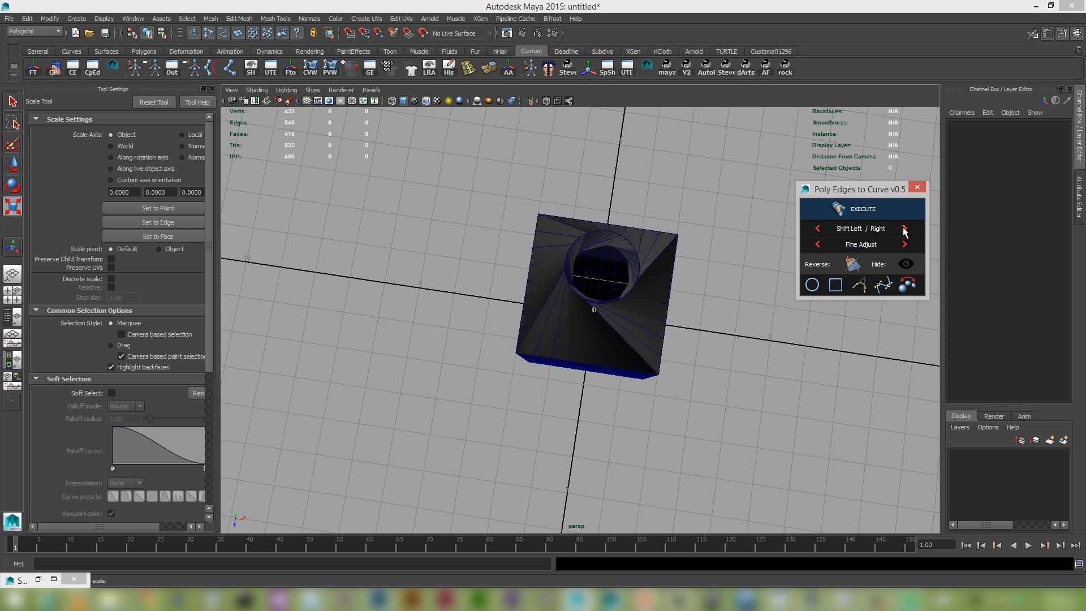
click(905, 228)
click(906, 228)
alt+drag(639, 351, 712, 258)
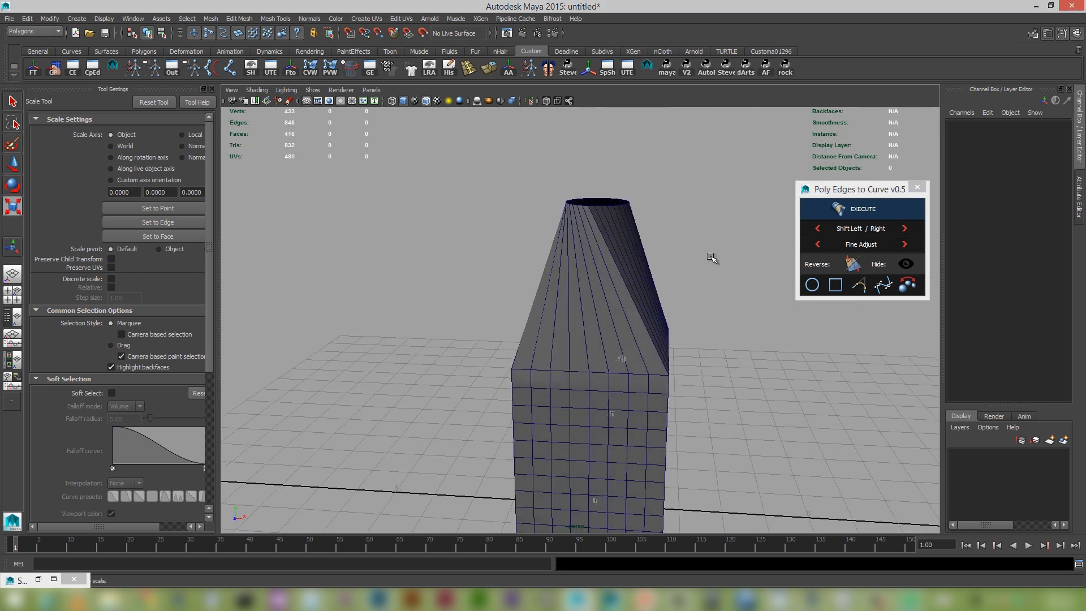
click(905, 229)
click(904, 229)
click(905, 229)
click(905, 228)
click(905, 228)
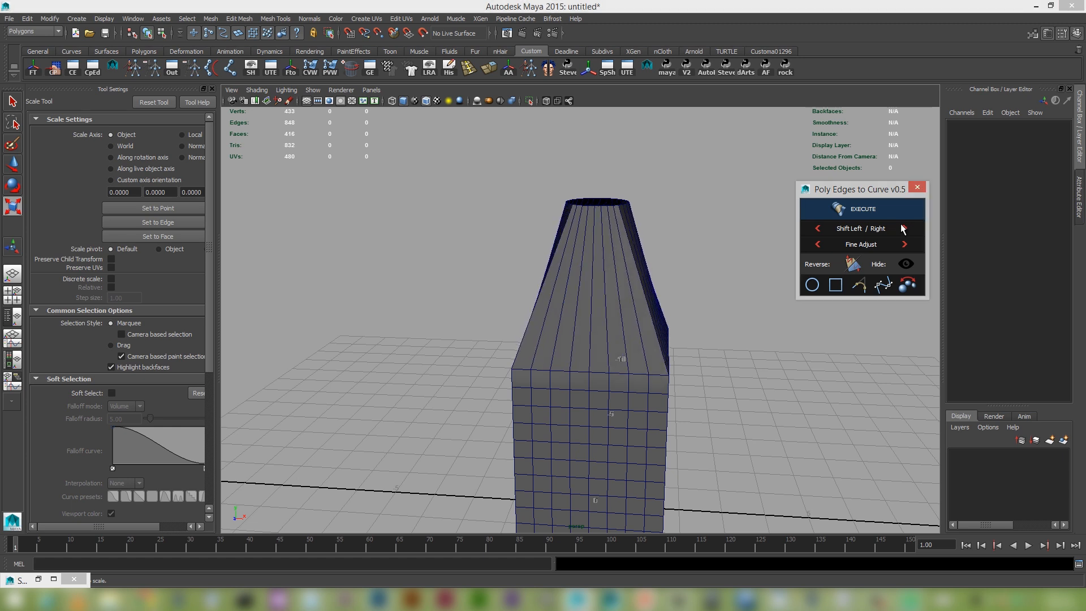
Step: Examine the neck's edge alignment in the front view, then return to the perspective view
key(space)
drag(727, 141, 723, 160)
alt+middle_drag(525, 158, 511, 324)
alt+right_drag(511, 324, 689, 441)
alt+middle_drag(572, 407, 572, 320)
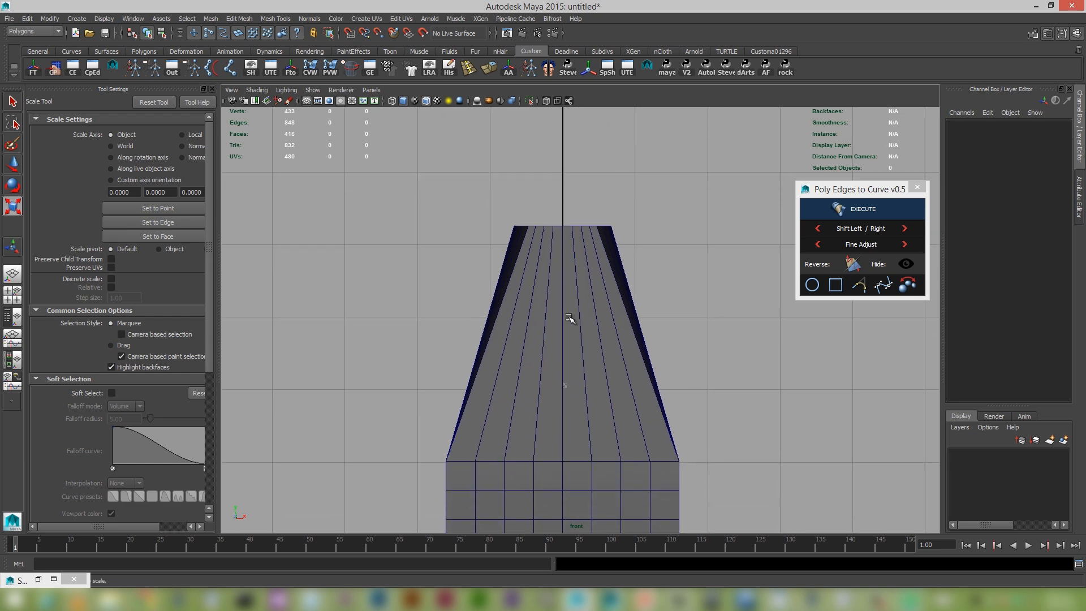
alt+right_drag(572, 320, 609, 324)
key(space)
drag(608, 323, 601, 296)
alt+drag(601, 296, 560, 299)
Step: Turn on the smooth mesh preview for the bottle, comparing it with the unsmoothed mesh
click(608, 324)
key(3)
click(702, 300)
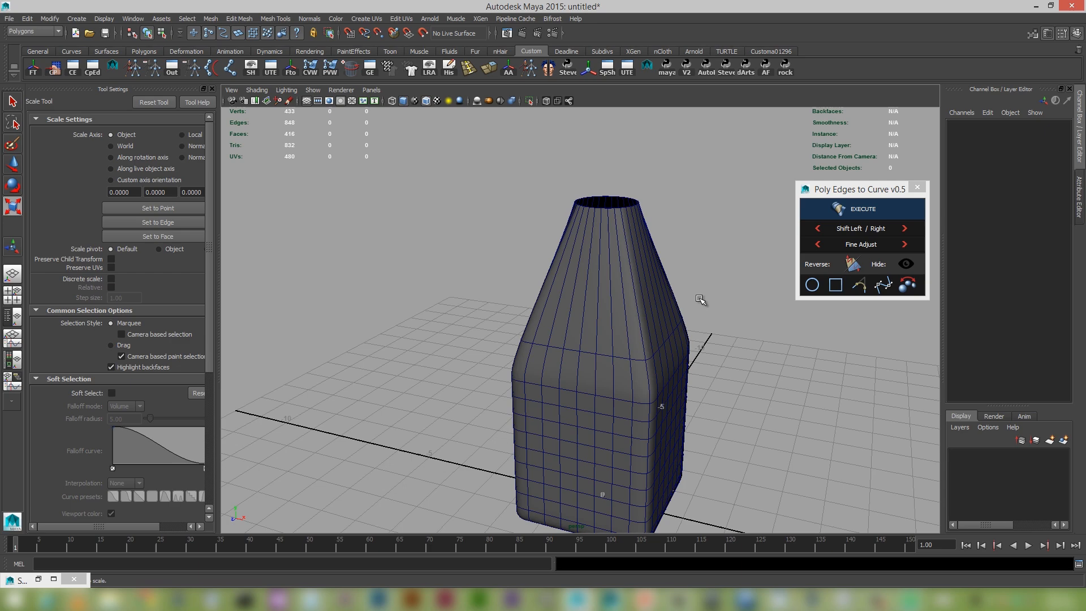
alt+drag(682, 304, 660, 287)
click(659, 287)
key(1)
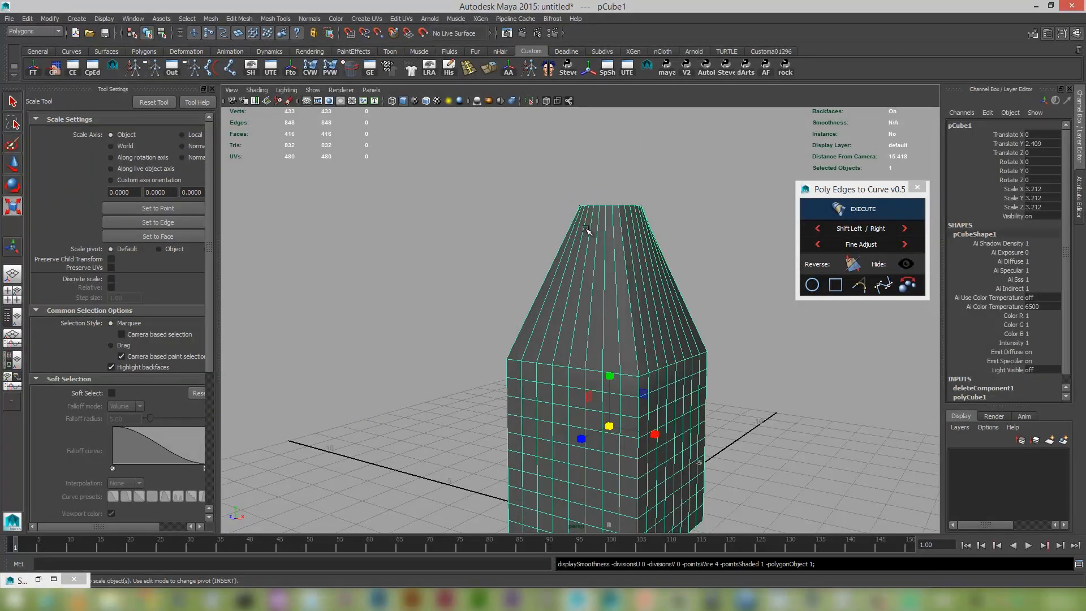
alt+drag(668, 323, 718, 413)
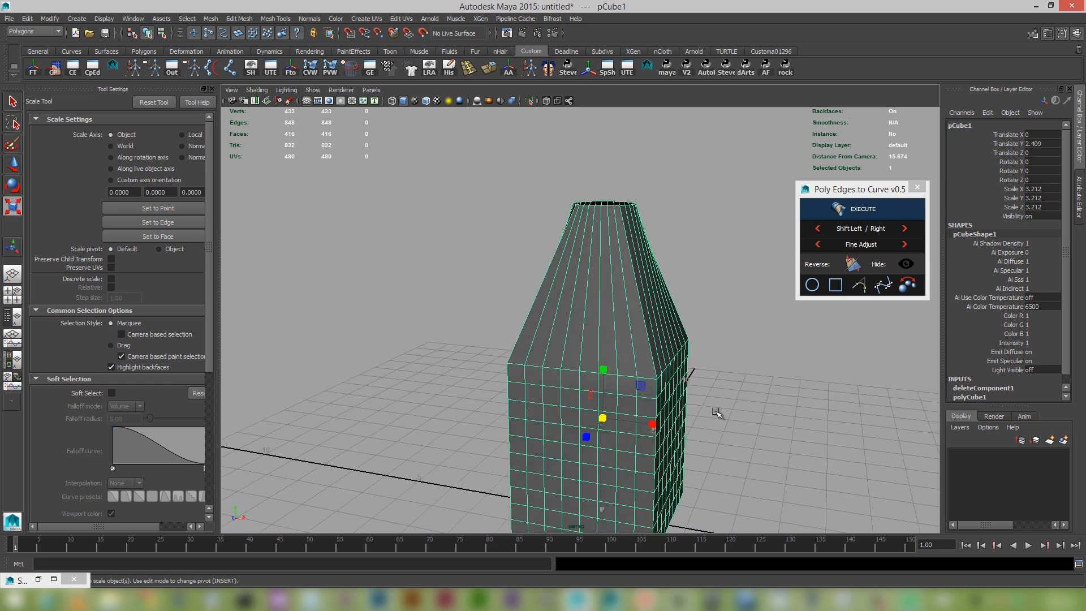
key(3)
Step: Select the vertices around the neck's top opening and scale them slightly inward
alt+middle_drag(562, 244, 558, 308)
alt+right_drag(557, 308, 619, 179)
click(620, 179)
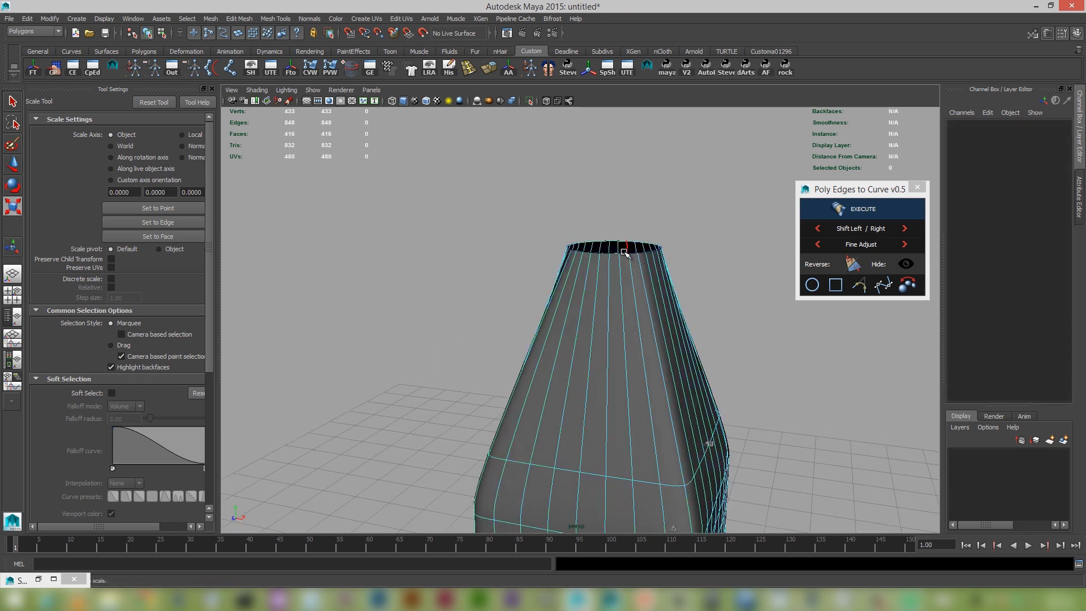
right_drag(624, 253, 575, 256)
drag(538, 219, 705, 292)
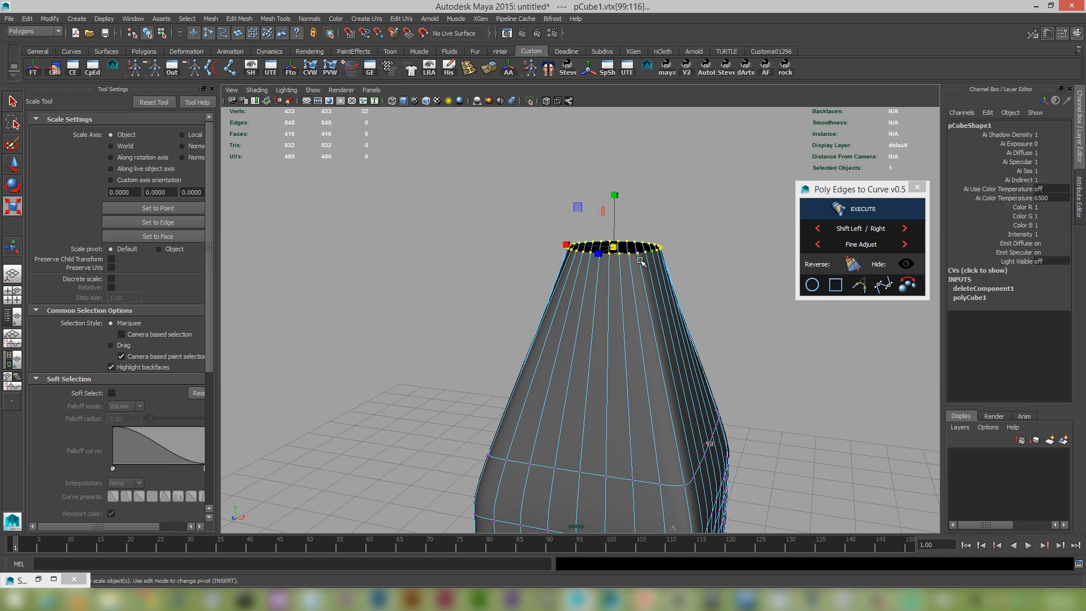
drag(613, 245, 601, 252)
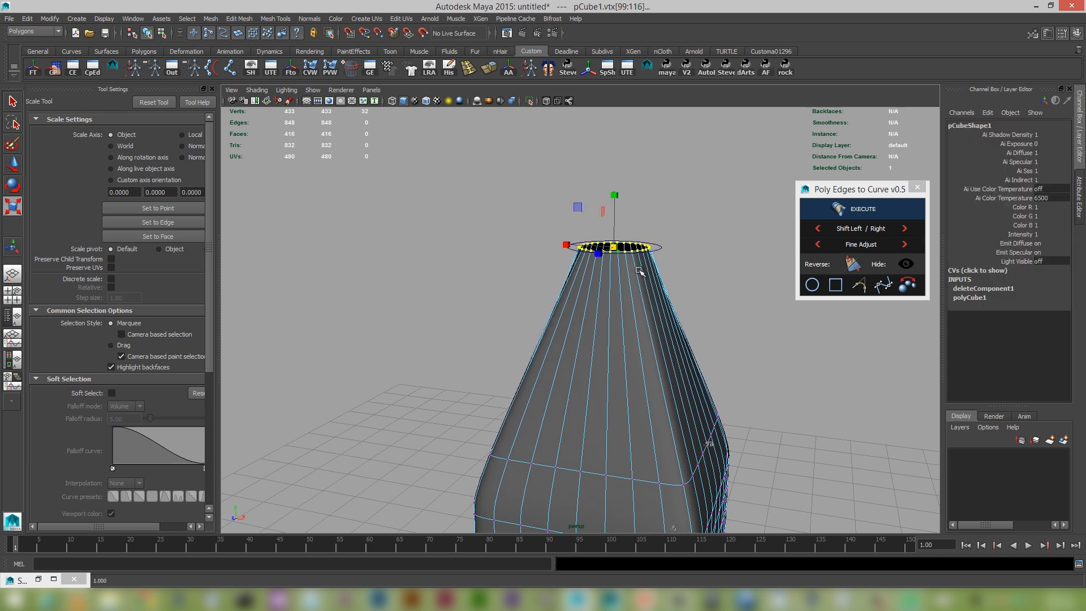
Step: Extrude the neck's top border edge loop, scale it to about 0.911, and raise it to about 8.171 in Y
key(q)
right_drag(617, 257, 598, 256)
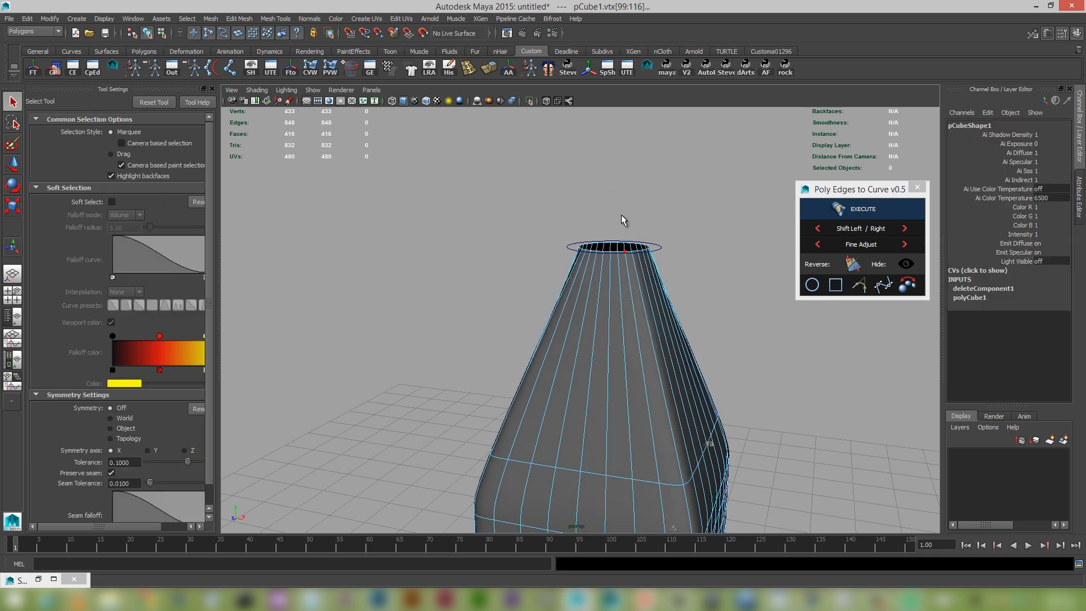
drag(485, 262, 695, 362)
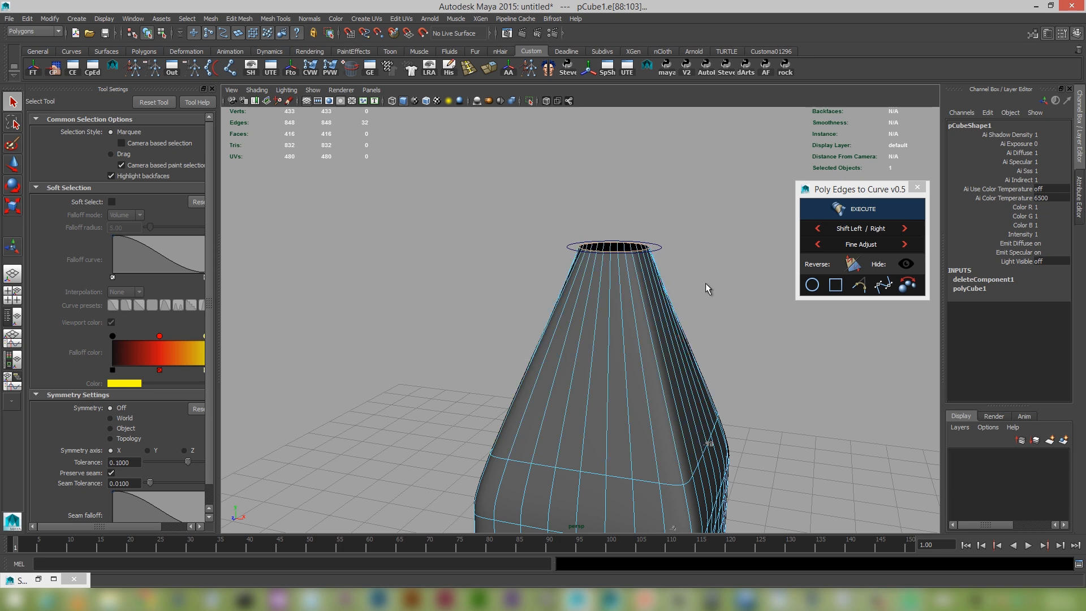
right_drag(712, 283, 714, 305)
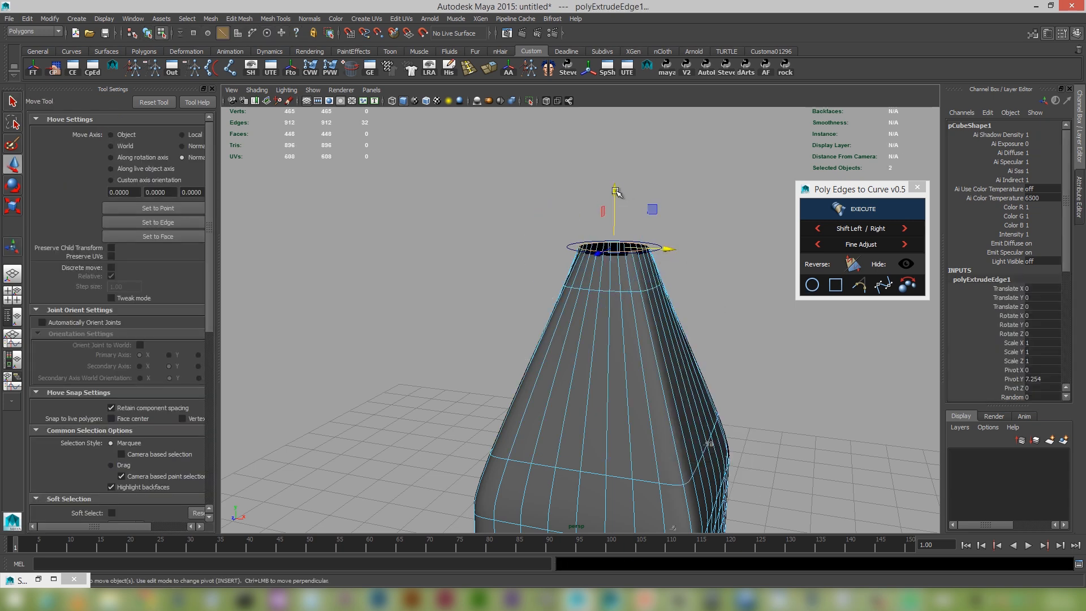
drag(616, 190, 616, 158)
key(r)
drag(619, 217, 614, 219)
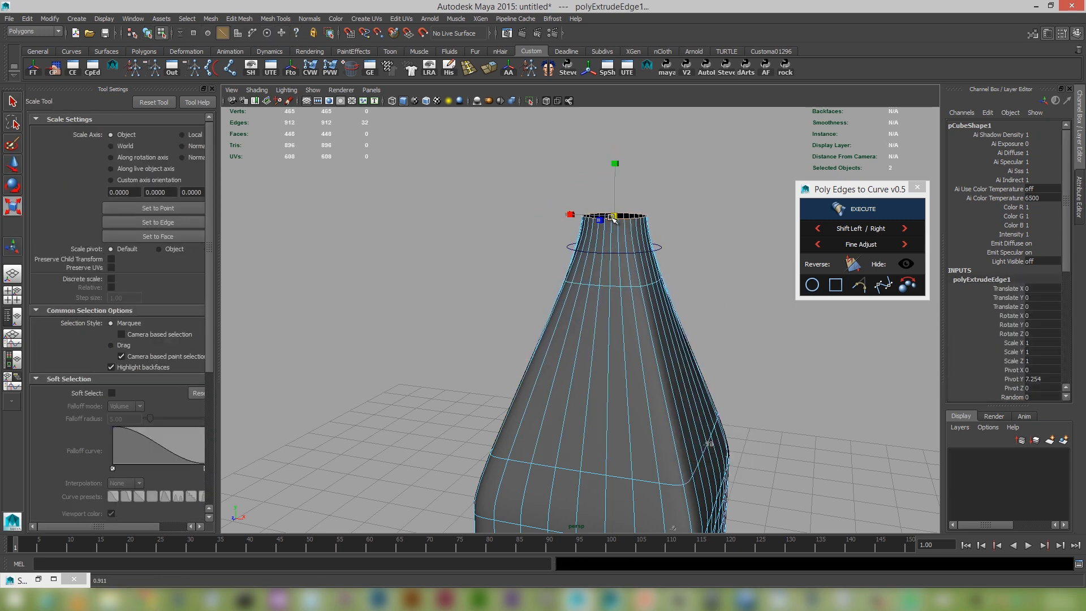
key(w)
drag(617, 158, 615, 123)
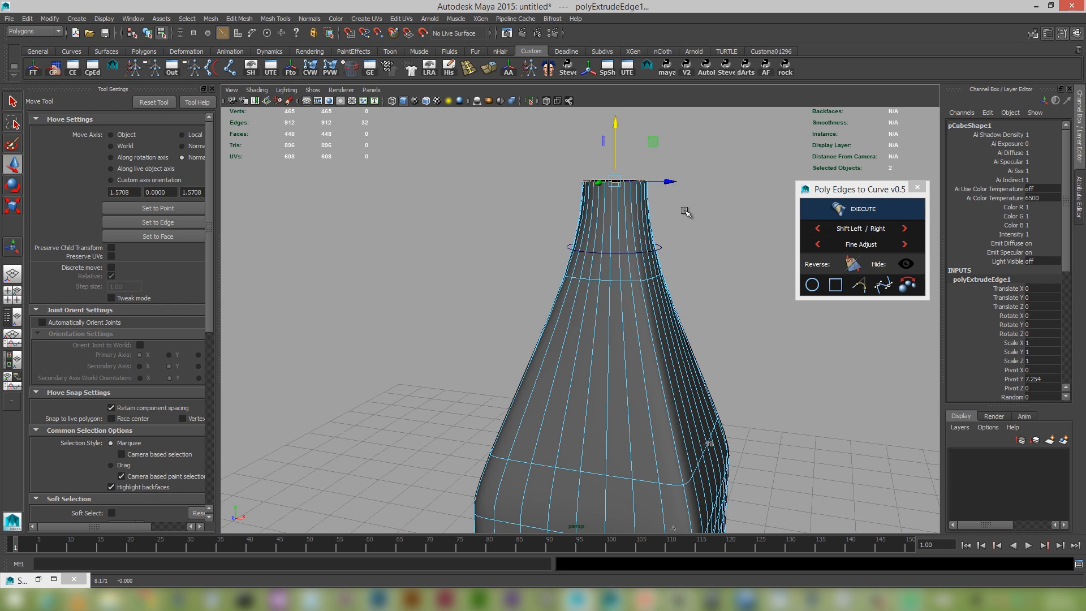
Step: Extrude the top border edges again and raise them to about 10.235 in Y to lengthen the neck
right_drag(688, 211, 724, 347)
scroll(723, 348, down, 3)
key(w)
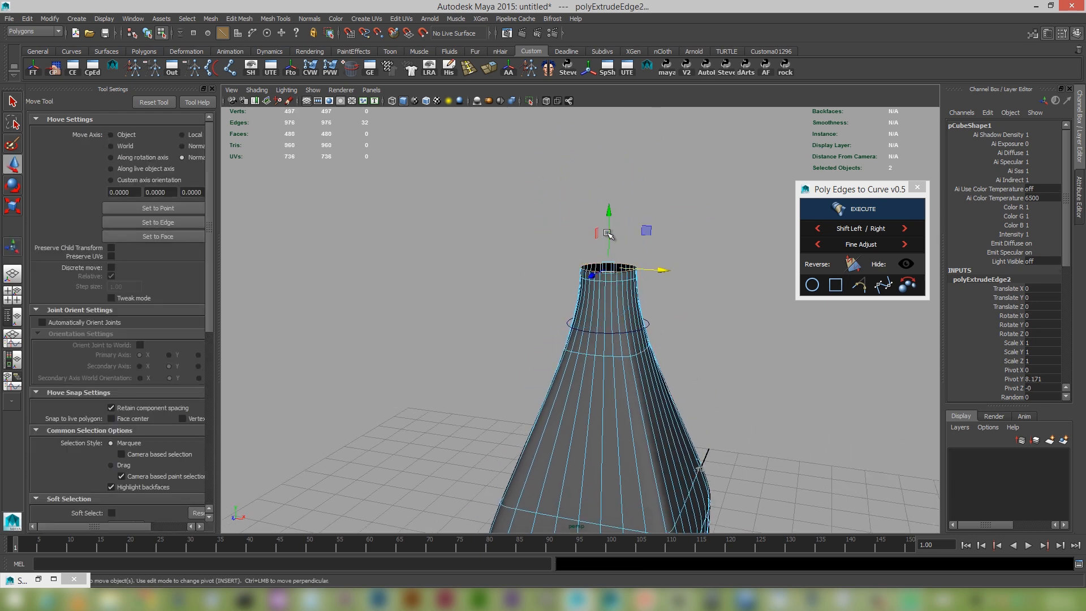
drag(610, 205, 620, 80)
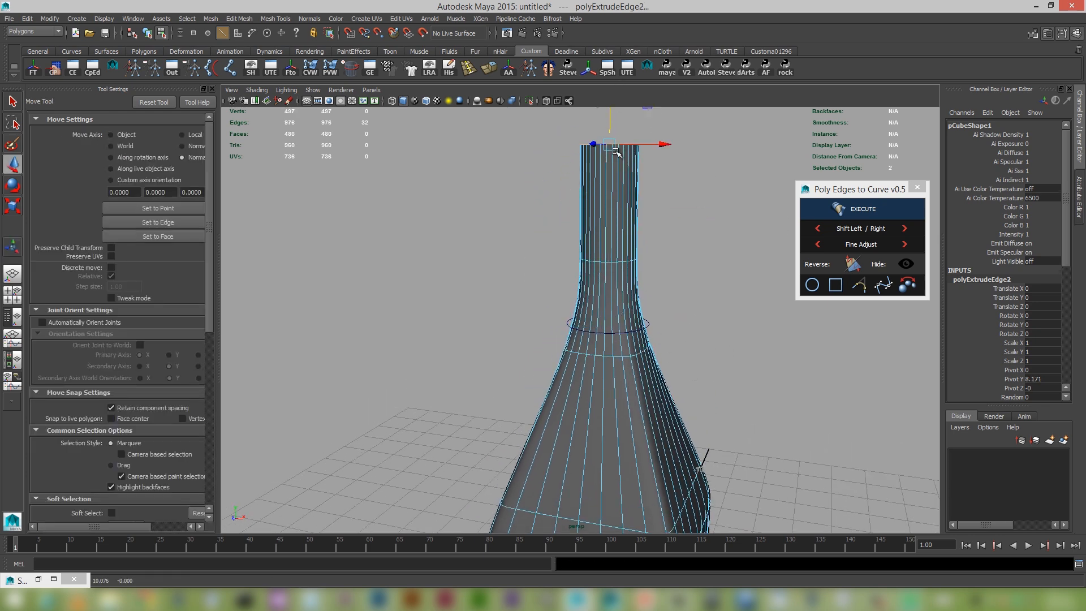
scroll(567, 322, down, 2)
alt+right_drag(567, 322, 553, 307)
alt+middle_drag(651, 301, 645, 256)
alt+drag(645, 256, 652, 289)
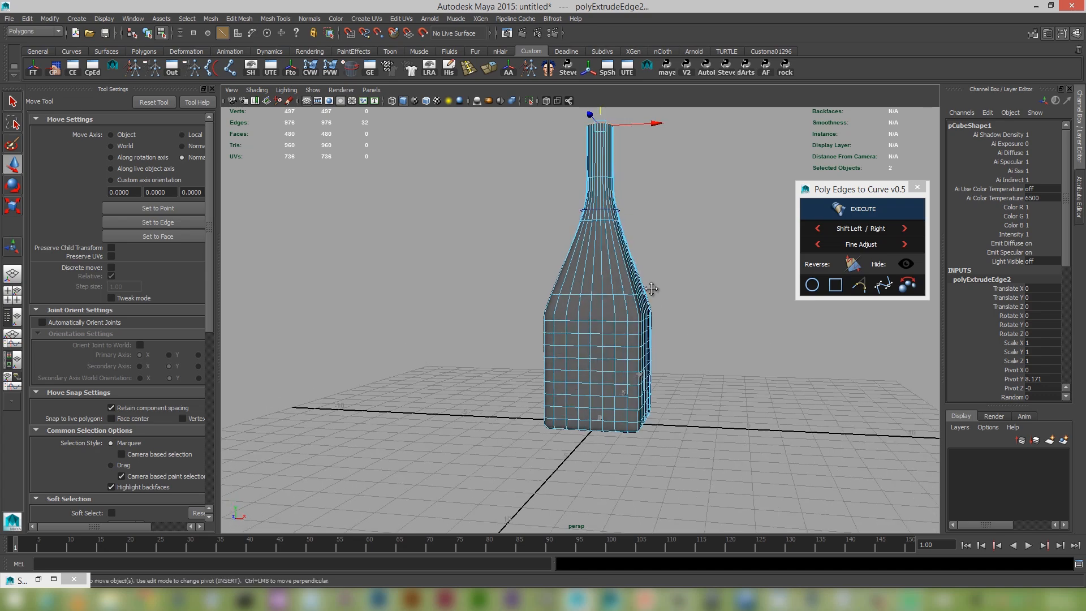
alt+middle_drag(652, 288, 638, 340)
mouse_move(638, 340)
alt+right_down()
mouse_move(631, 354)
mouse_move(651, 345)
alt+right_up()
drag(597, 173, 596, 166)
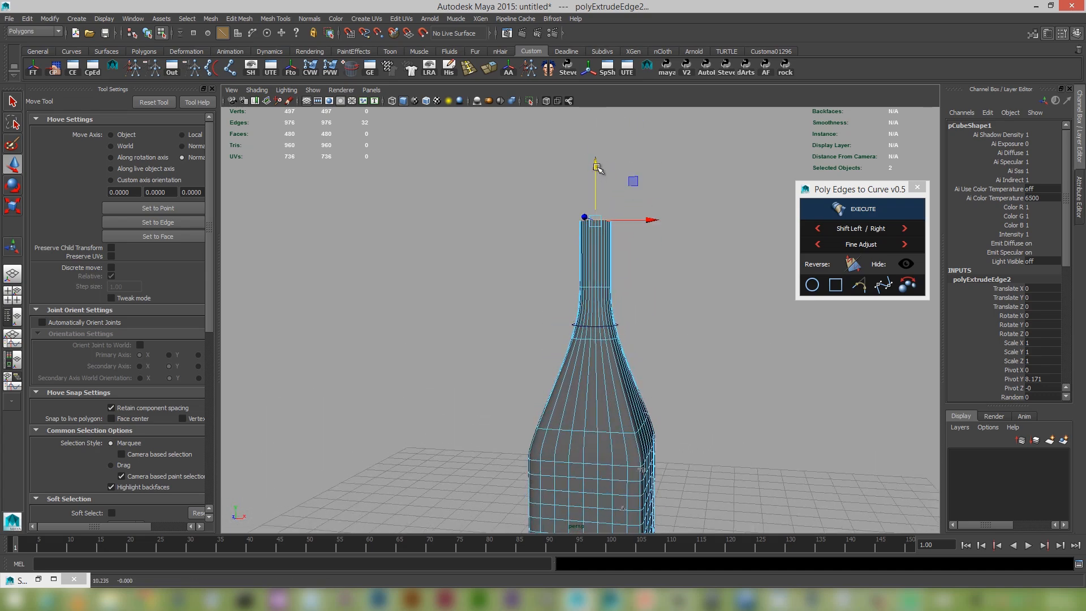
Step: Extrude the bottle opening's border edges, turn off the smooth preview, and scale the new edges slightly inward for a thin rim
alt+middle_drag(623, 301, 623, 301)
alt+drag(622, 301, 519, 296)
key(f)
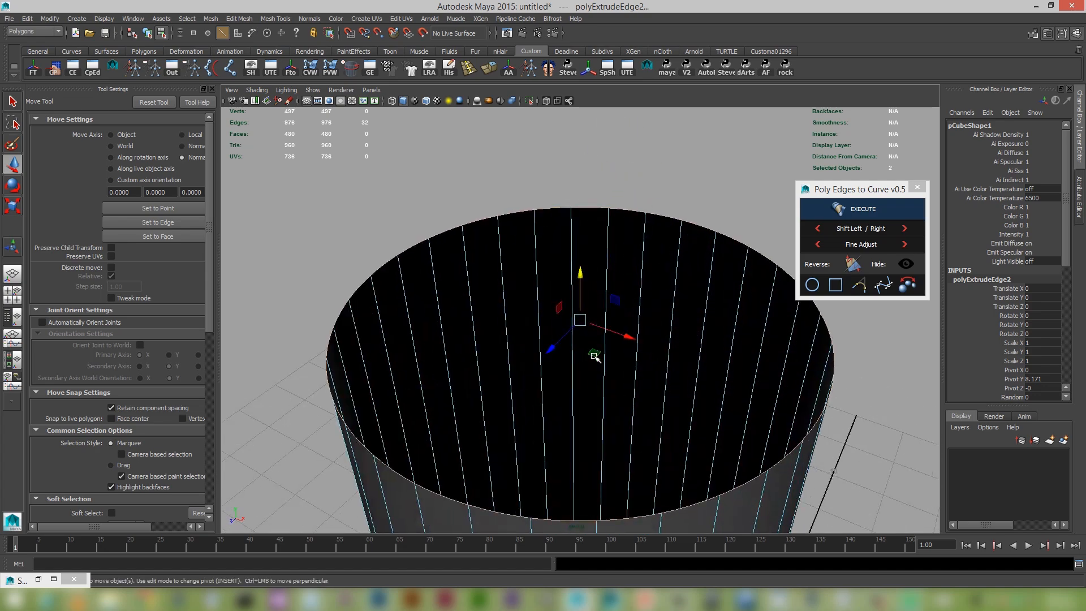
key(ctrl+e)
key(r)
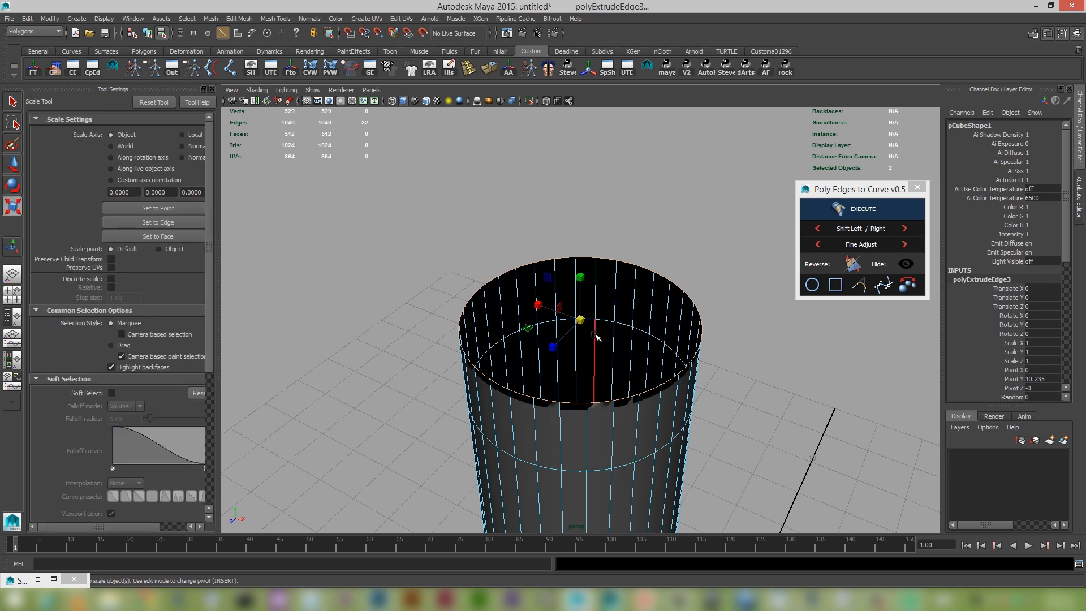
key(1)
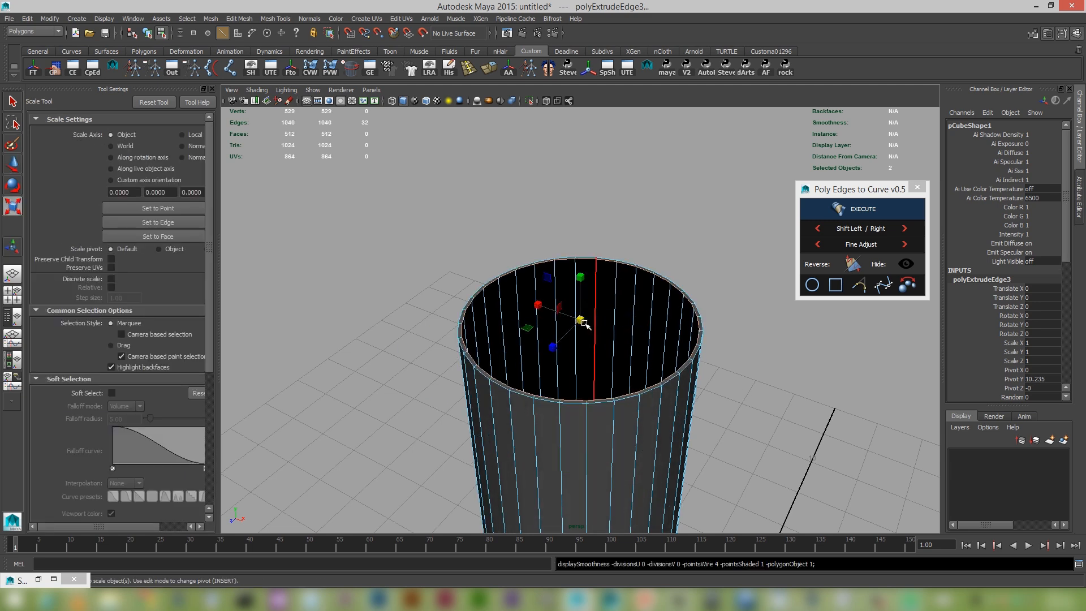
drag(583, 323, 579, 322)
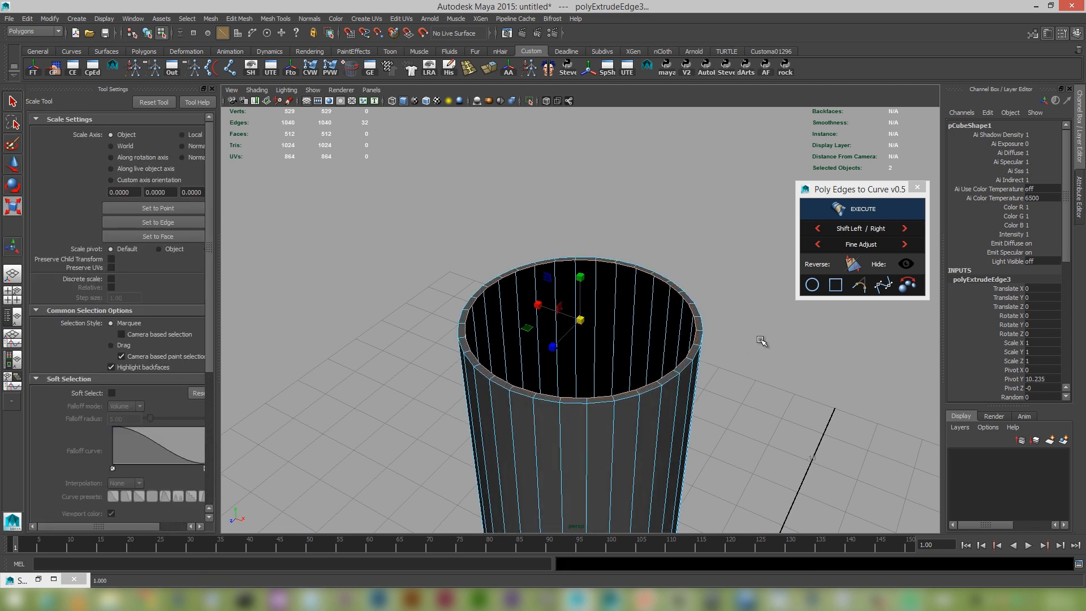
Step: Extrude the opening's inner border edges twice more, scaling each new loop inward to widen the flat rim
shift+right_drag(762, 341, 765, 501)
drag(581, 320, 548, 325)
alt+right_drag(760, 378, 746, 443)
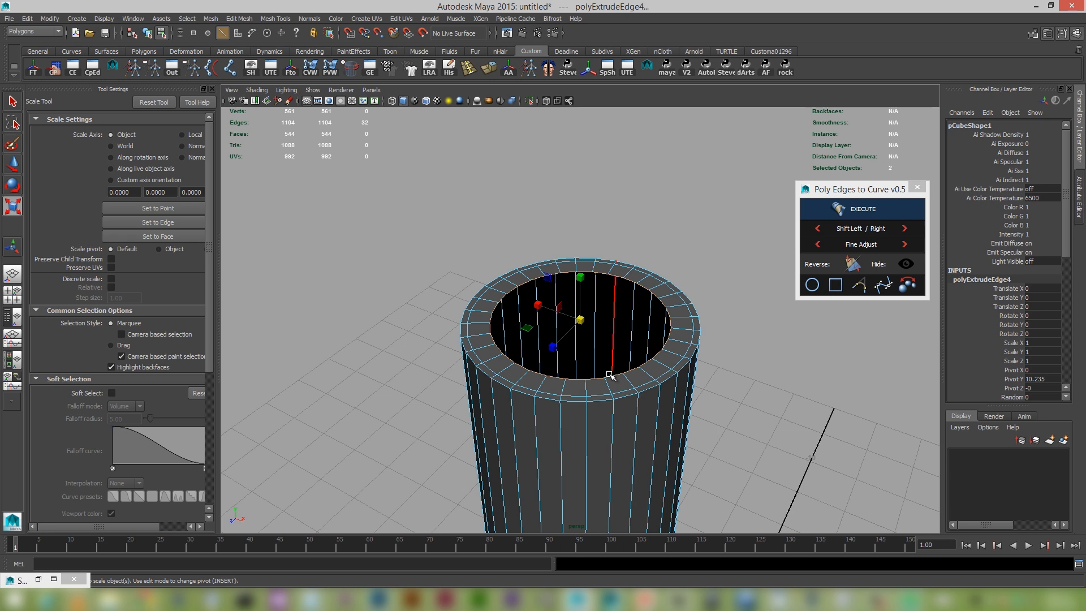
shift+right_drag(744, 388, 742, 418)
drag(581, 321, 565, 319)
Step: Create a square curve from the selected border with the script and scale it uniformly to 0.425 inside the opening
click(835, 286)
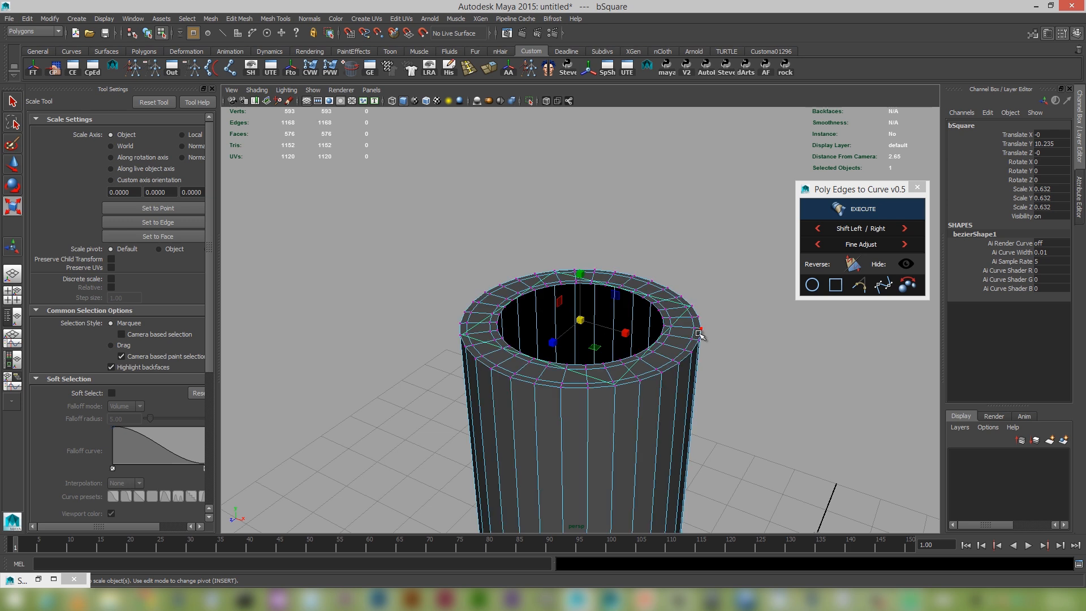
right_drag(682, 336, 707, 311)
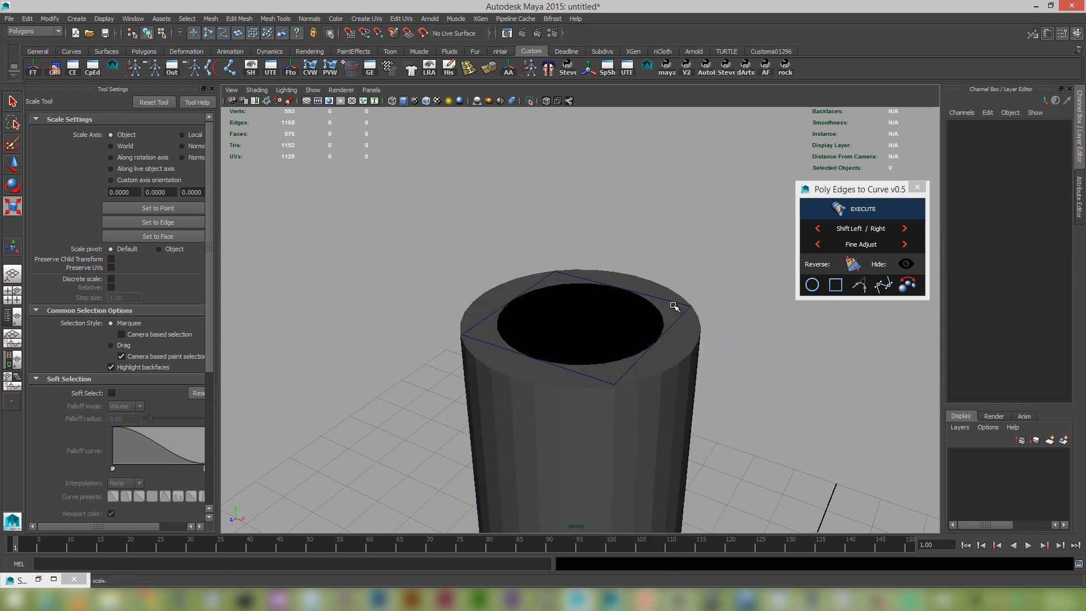
shift+click(697, 340)
shift+click(665, 340)
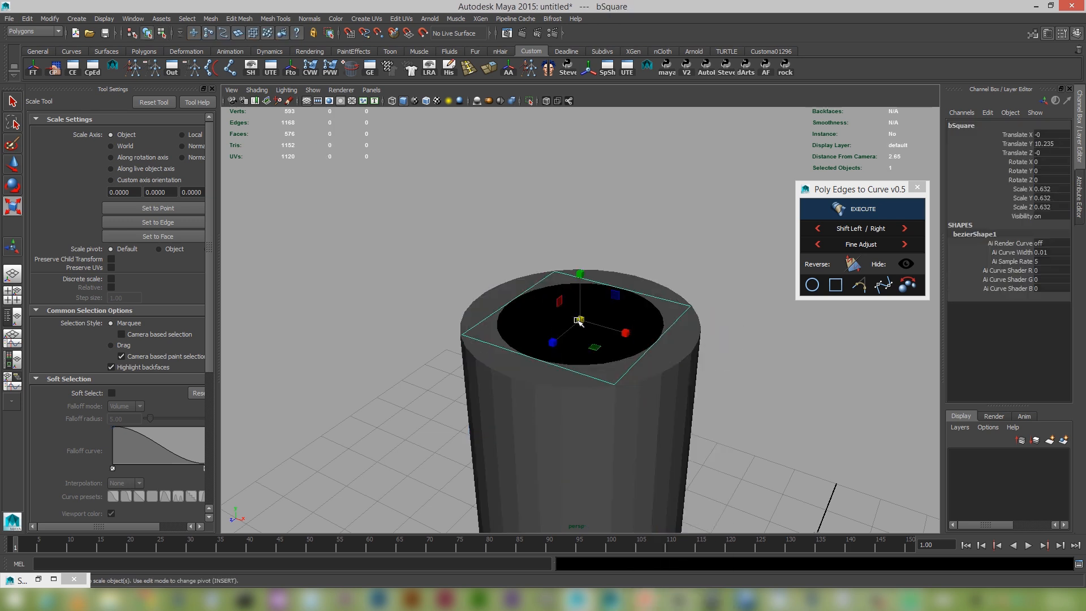
mouse_move(579, 322)
mouse_down()
mouse_move(559, 333)
mouse_move(542, 326)
mouse_up()
key(alt+5)
alt+drag(564, 368, 567, 393)
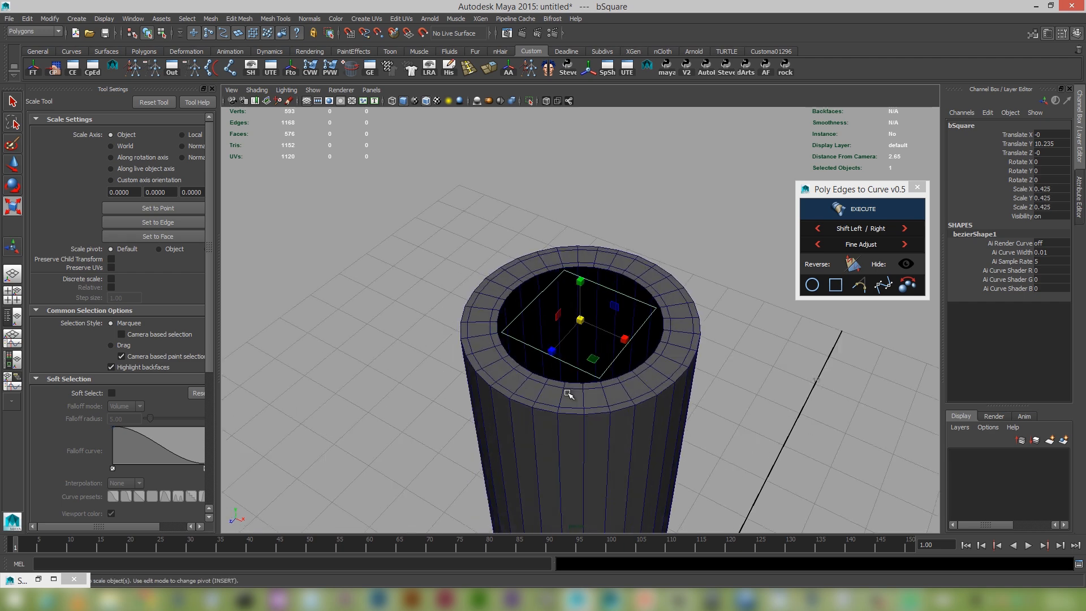
Step: Conform the rim's inner border edge loop to the square curve with the script's Execute option, and reverse the curve direction
alt+right_drag(567, 393, 662, 305)
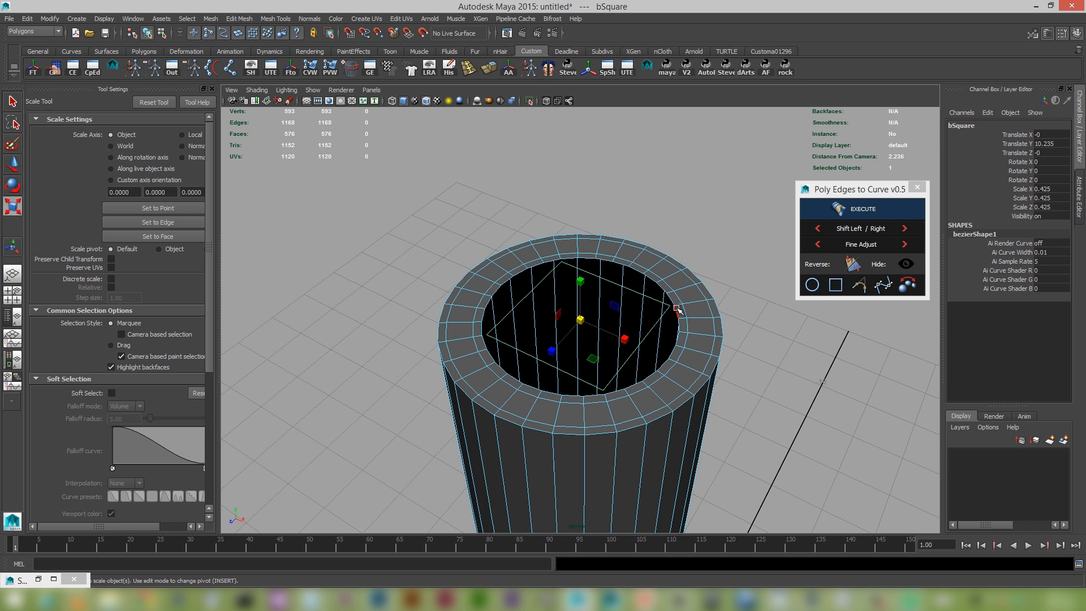
shift+double_click(677, 308)
click(873, 207)
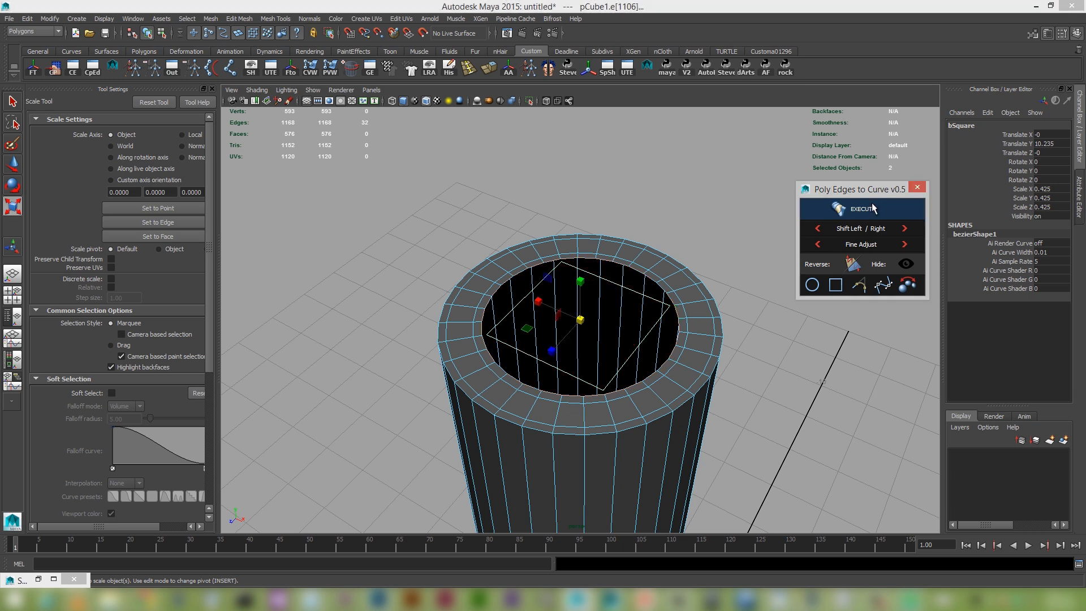
alt+drag(626, 307, 567, 278)
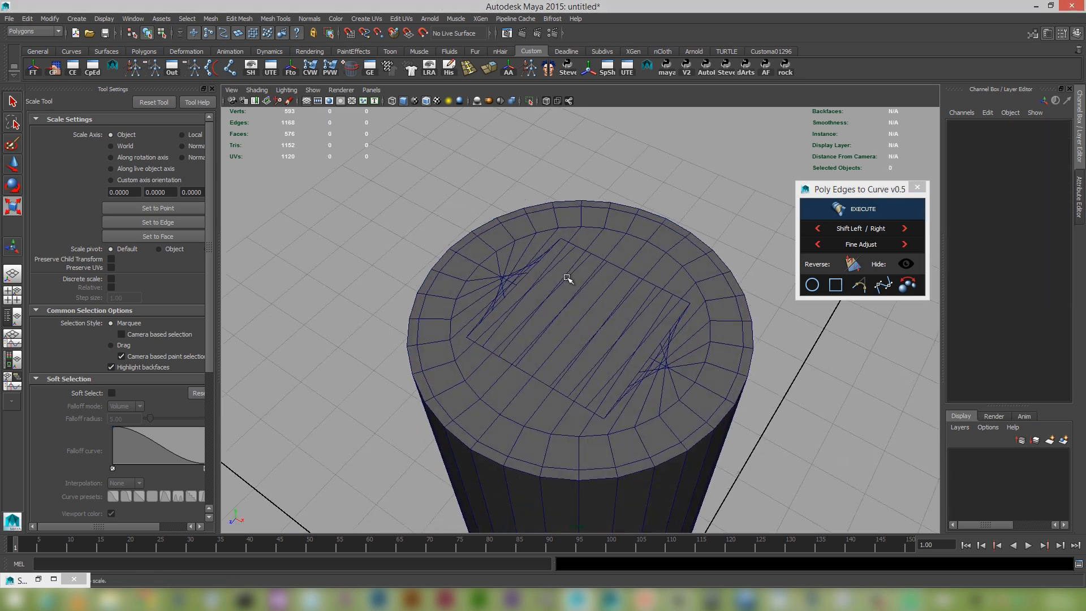
click(854, 264)
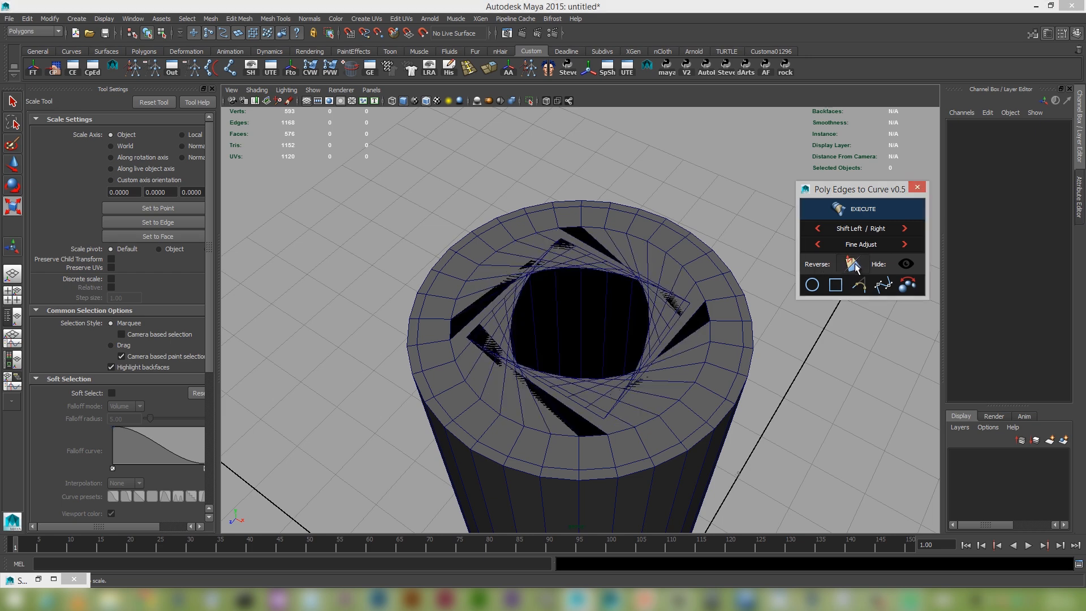
Step: Shift the rim's inner edge loop left along the square curve until its vertices line up into a clean square opening
click(818, 229)
click(816, 229)
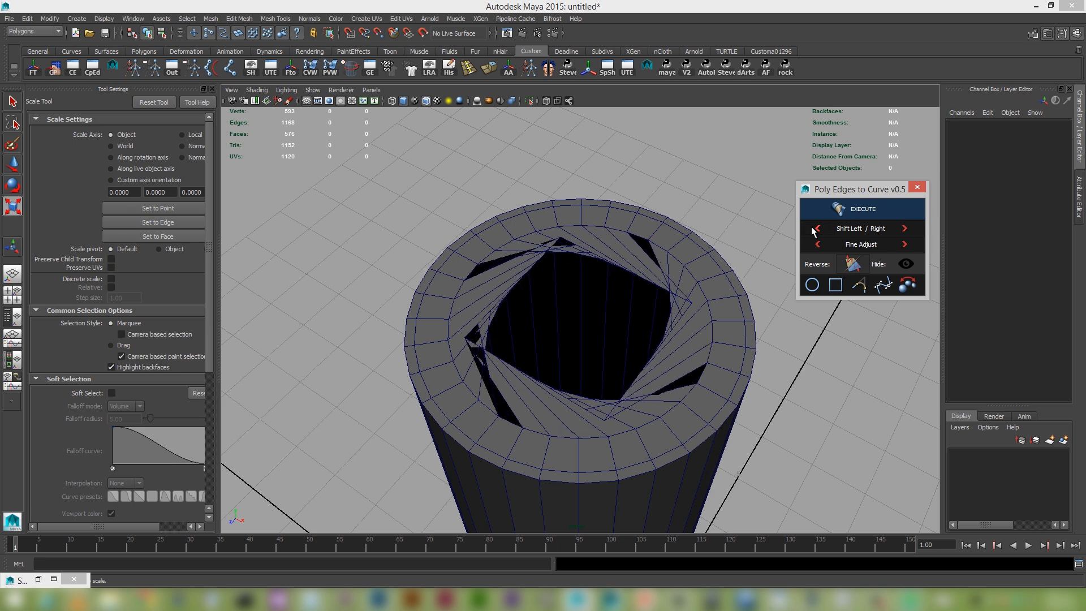
click(816, 229)
click(815, 230)
click(812, 230)
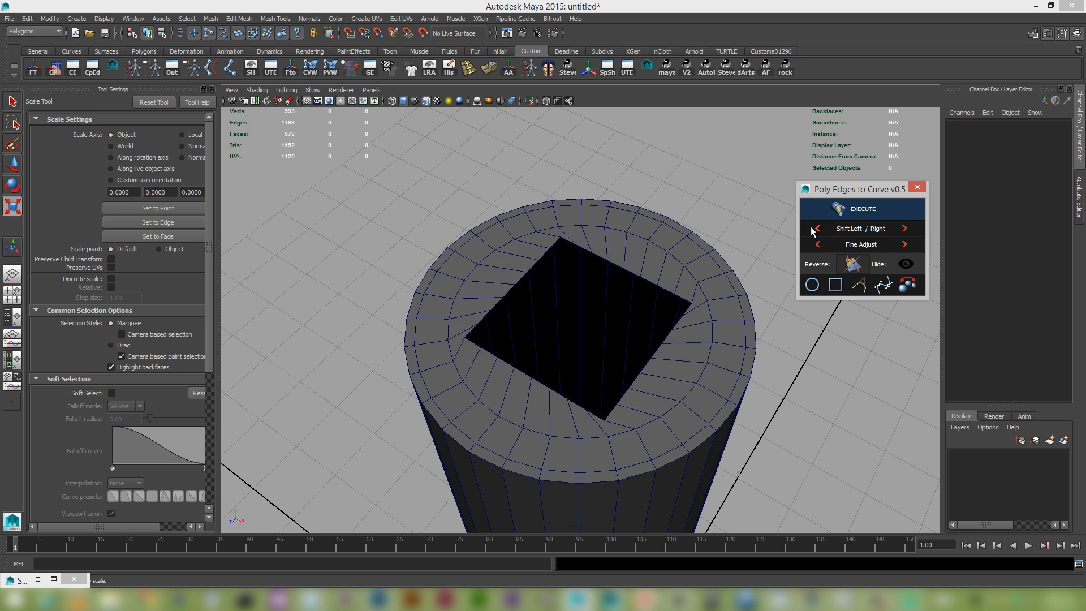
click(813, 230)
Step: Extrude the square opening's border edges and lower the new loop very slightly to form a tight supporting edge
alt+drag(743, 440, 647, 359)
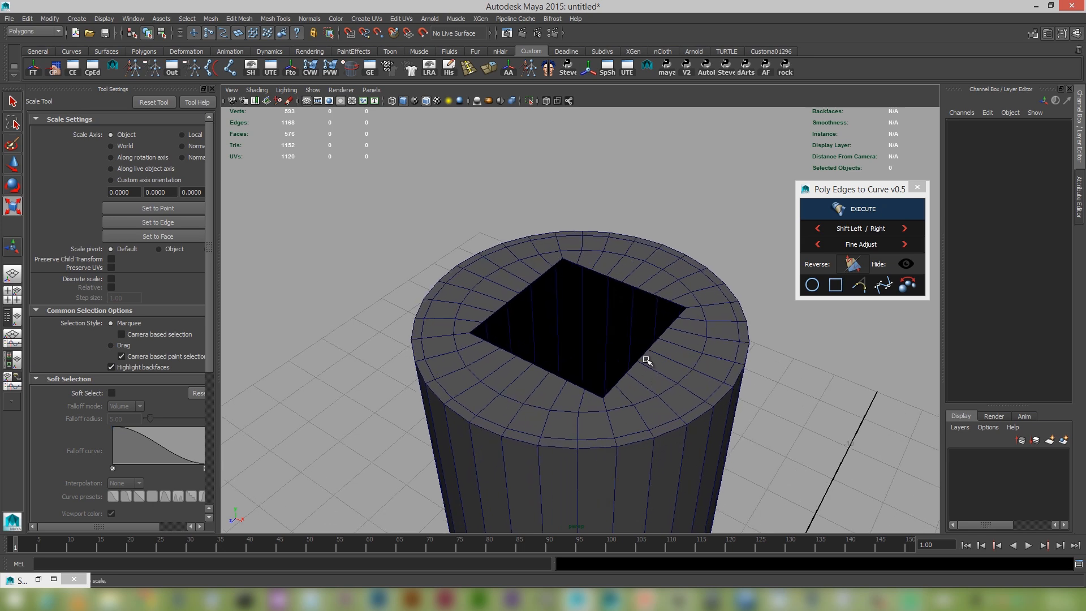
right_drag(647, 358, 646, 309)
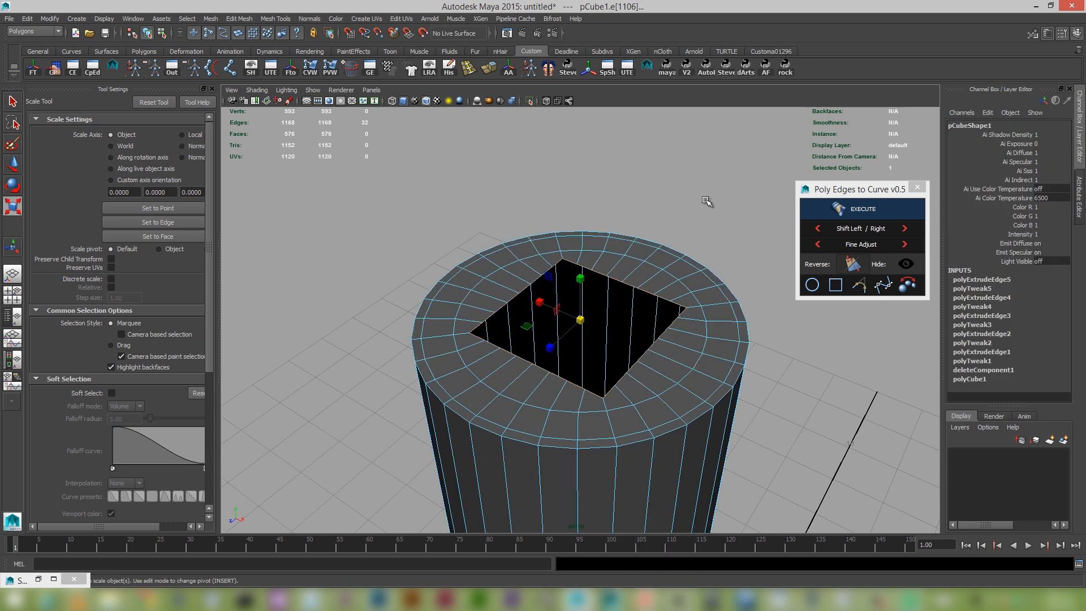
shift+right_drag(707, 202, 696, 226)
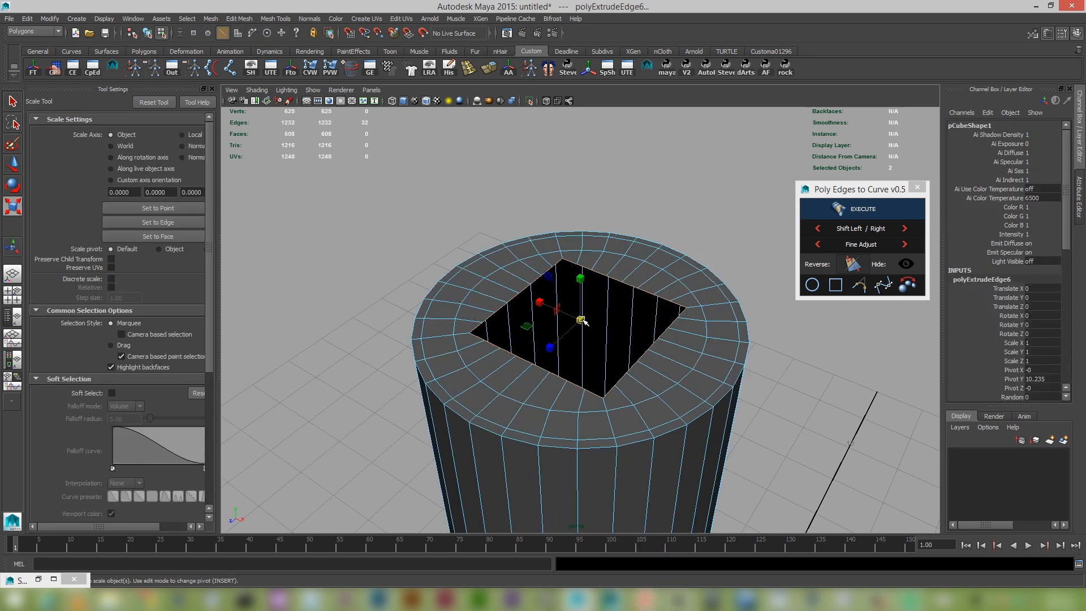
key(w)
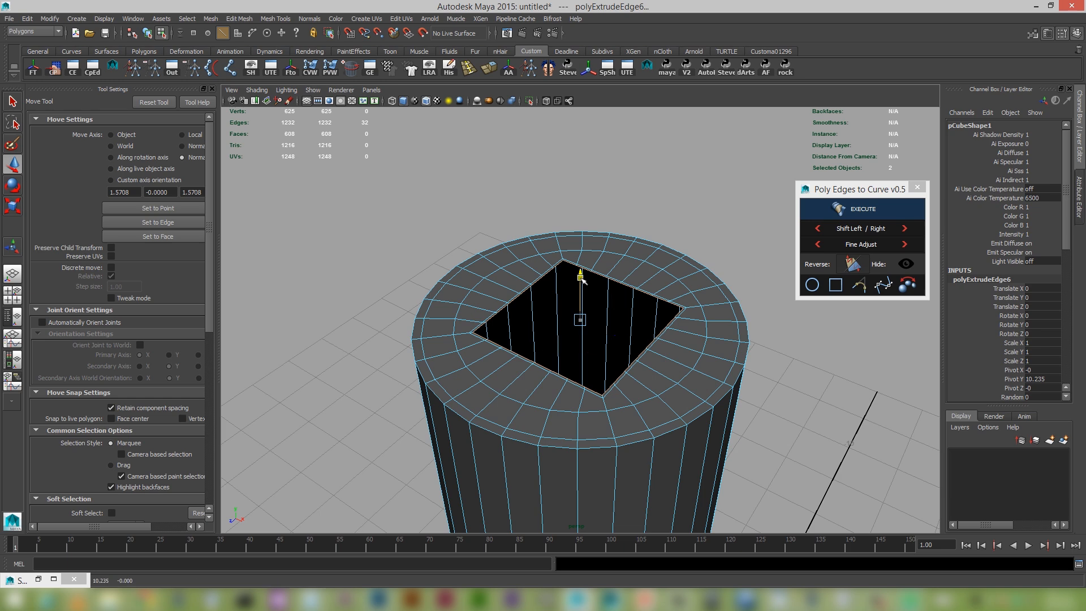
drag(583, 280, 584, 283)
Step: Extrude the square border edges again, lower the new loop into the neck, and scale it inward for tapered walls
shift+right_drag(666, 227, 659, 243)
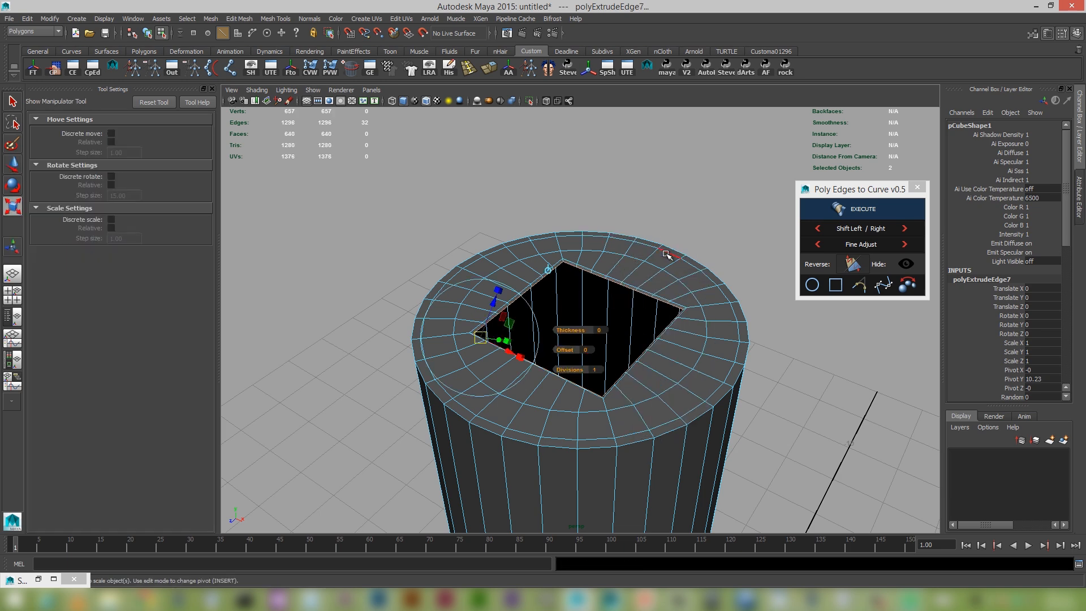
key(w)
drag(580, 276, 580, 297)
key(r)
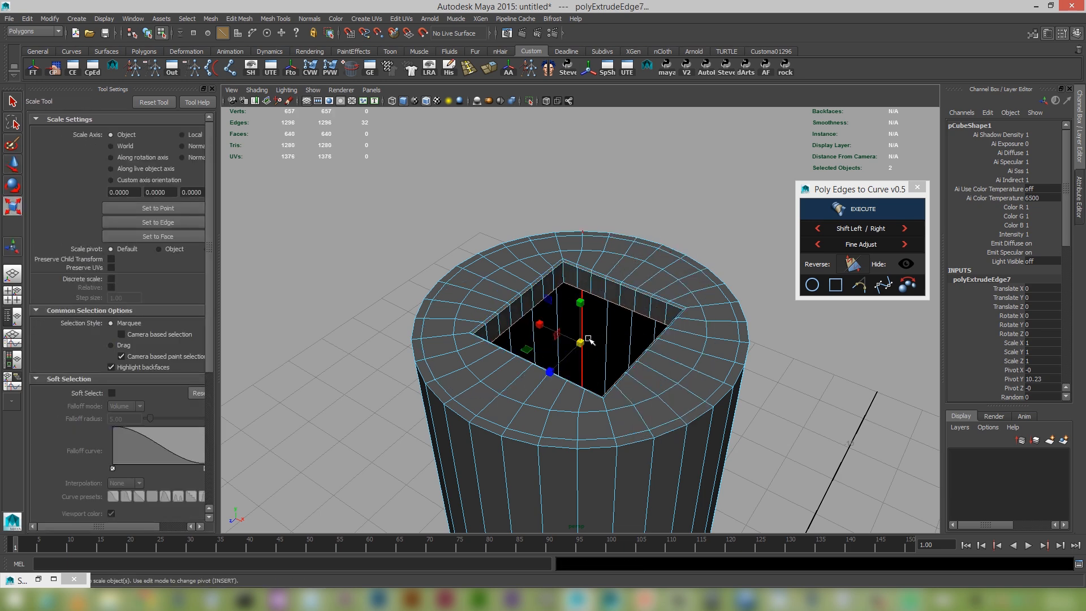
drag(580, 342, 562, 354)
key(w)
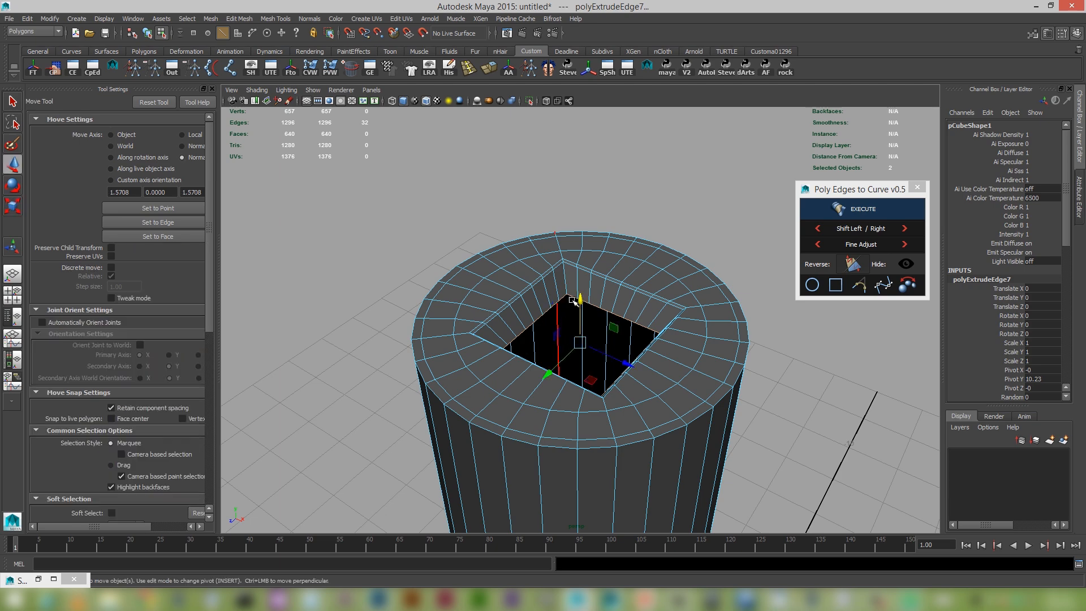
drag(578, 297, 580, 303)
key(r)
drag(584, 352, 634, 360)
Step: Extrude the recessed square border once more and scale the new loop slightly inward to start a flat floor
alt+right_drag(635, 360, 679, 349)
shift+right_drag(690, 165, 687, 190)
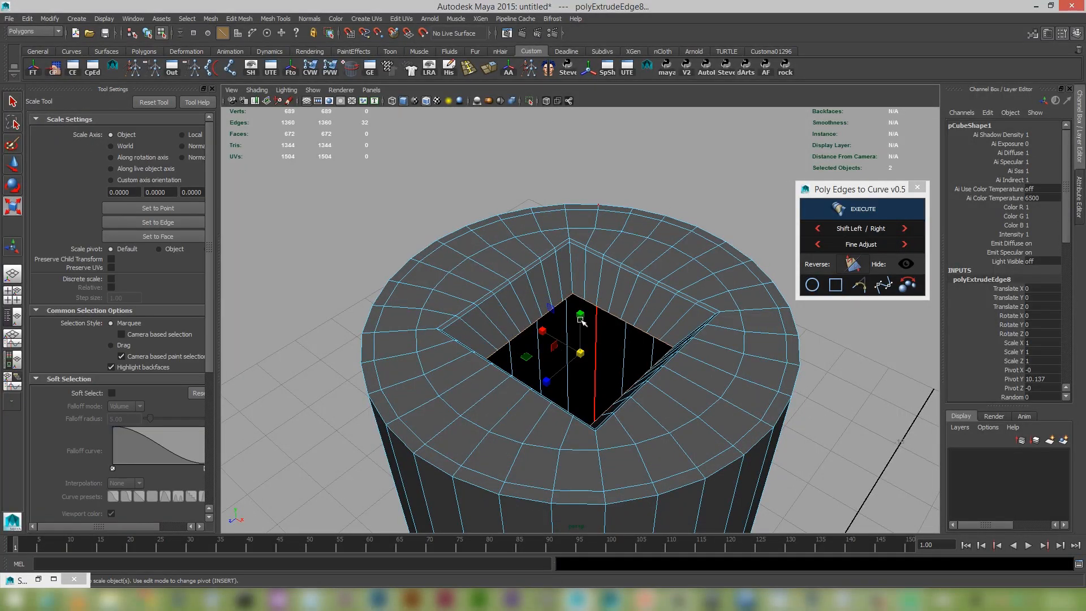
drag(580, 352, 612, 337)
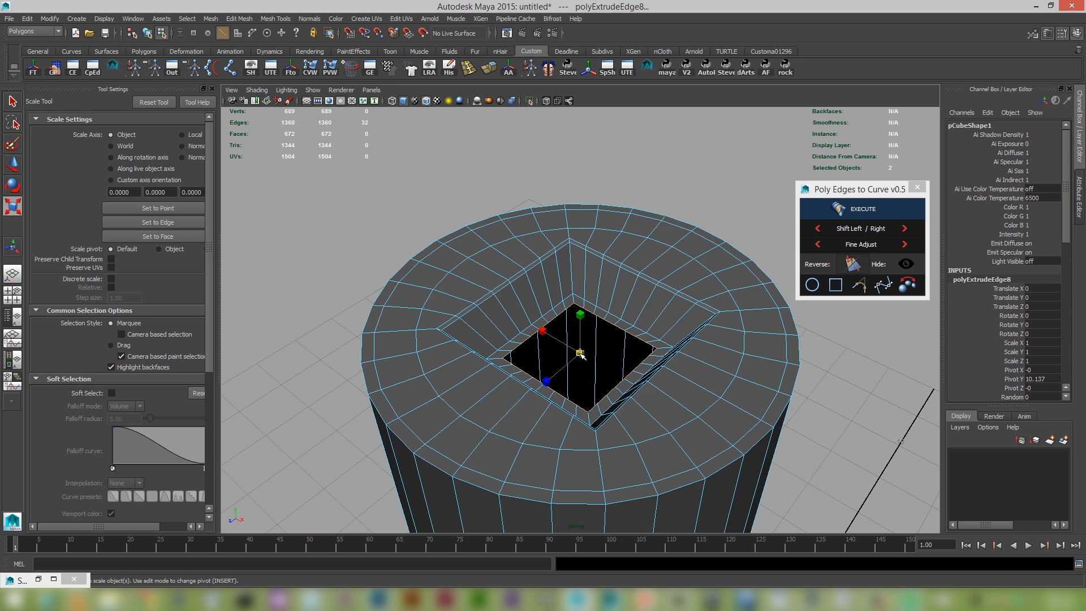
Step: Create a circle curve from the recessed border, conform the inner border loop to it with the script, and reverse the direction
click(813, 287)
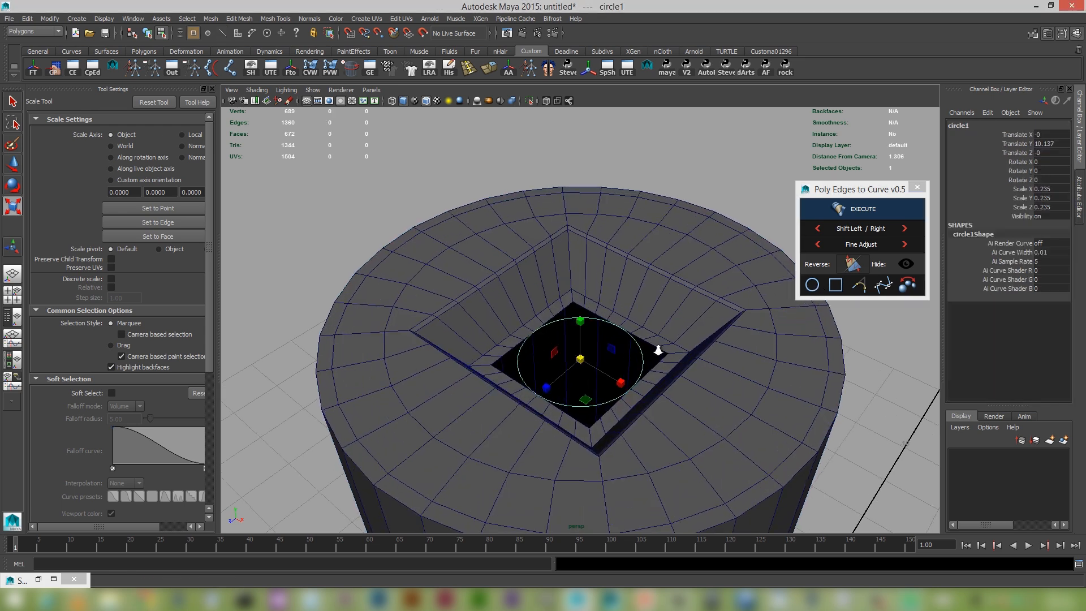
right_drag(660, 329, 661, 284)
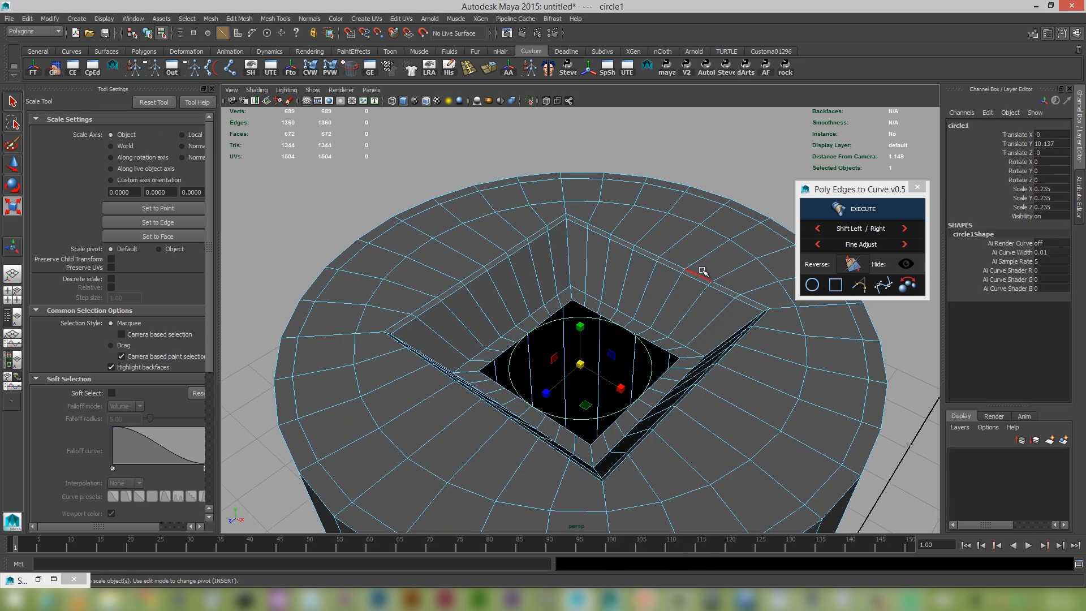
shift+double_click(658, 344)
click(854, 208)
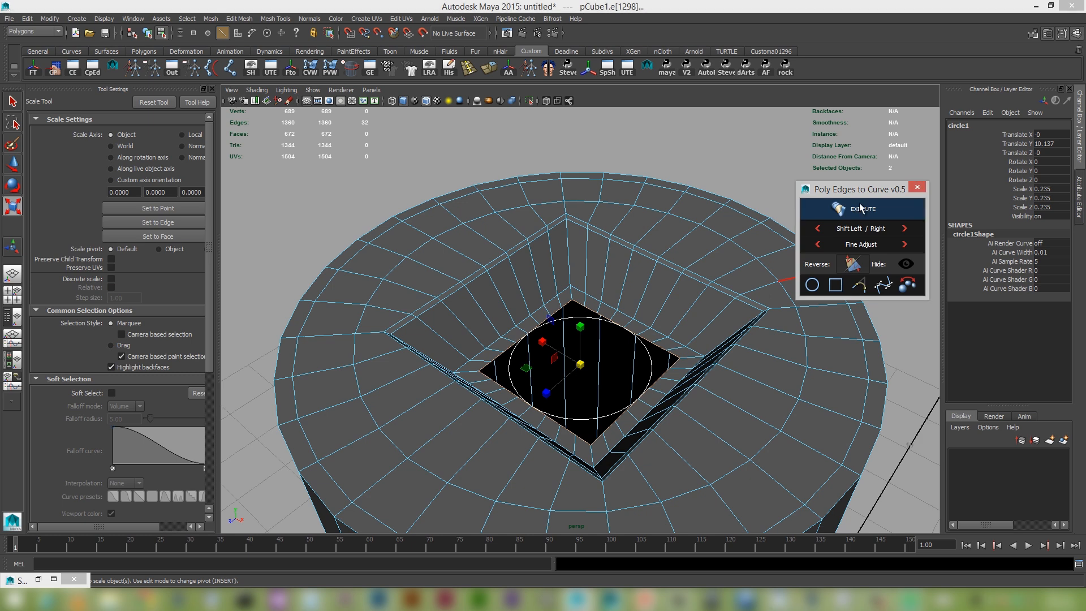
scroll(626, 310, up, 3)
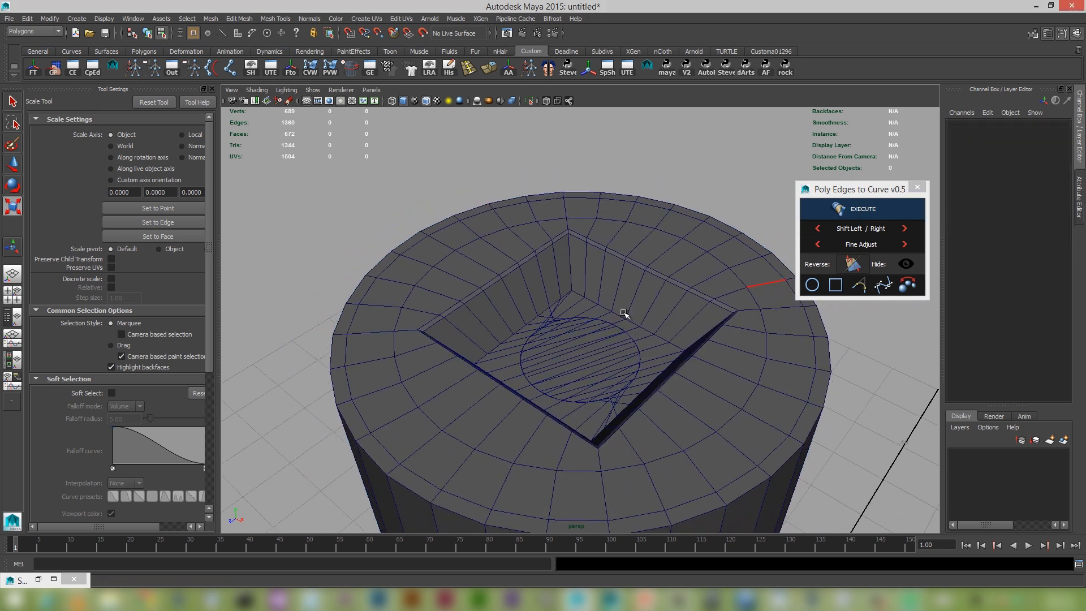
click(853, 263)
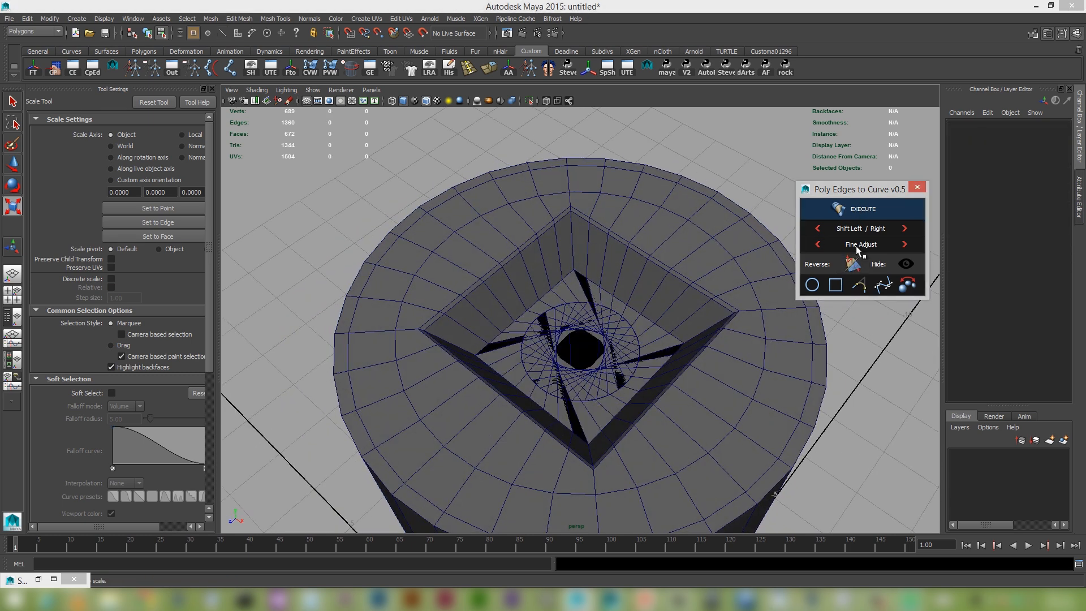
Step: Shift the conformed inner loop right along the circle curve until the edges run straight out to the square border
click(826, 231)
click(904, 228)
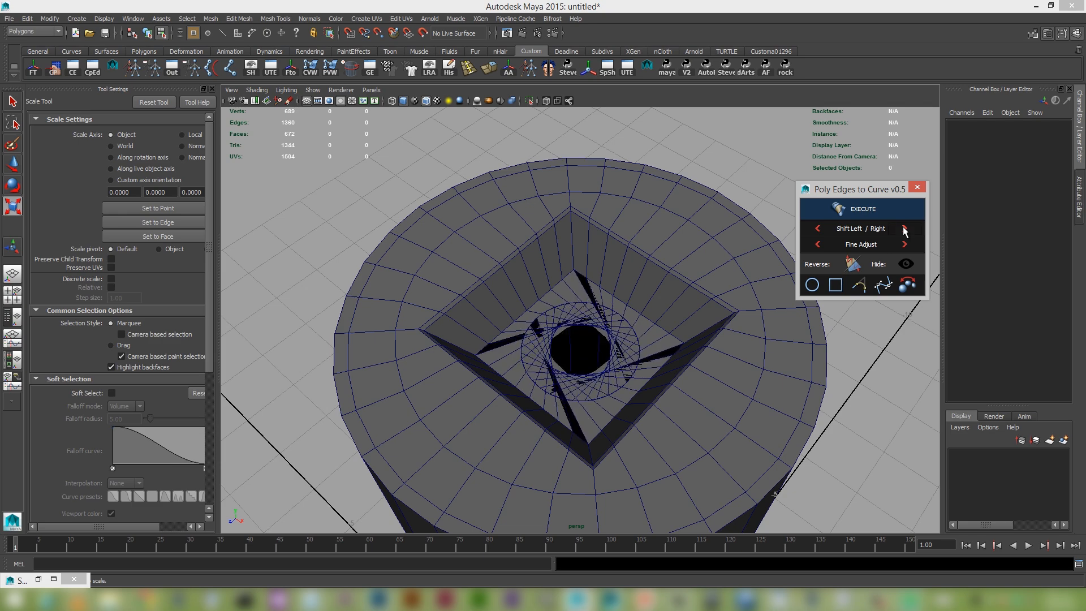
click(904, 228)
click(904, 228)
click(904, 228)
click(904, 229)
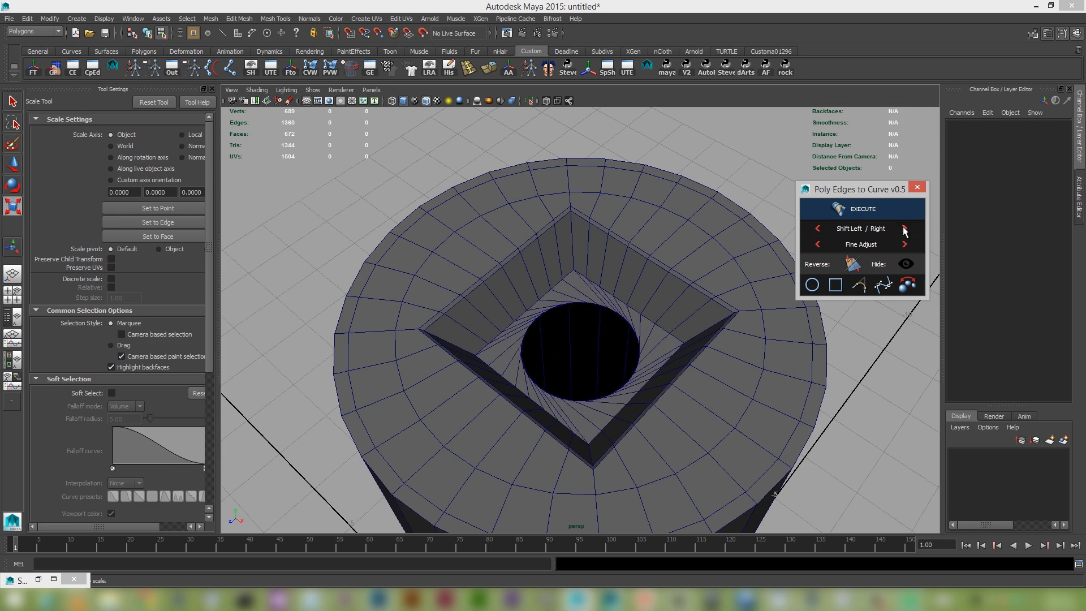
click(904, 228)
click(904, 228)
click(904, 229)
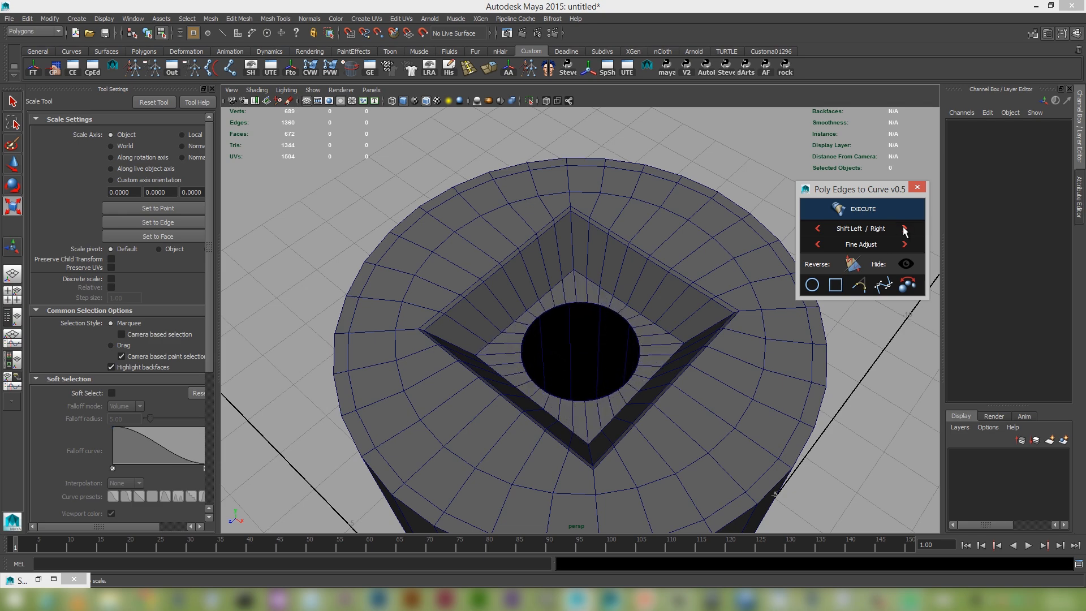
Step: Extrude the round hole's border edges, scaling the new loop slightly inward and lowering it a little
alt+drag(702, 345, 678, 398)
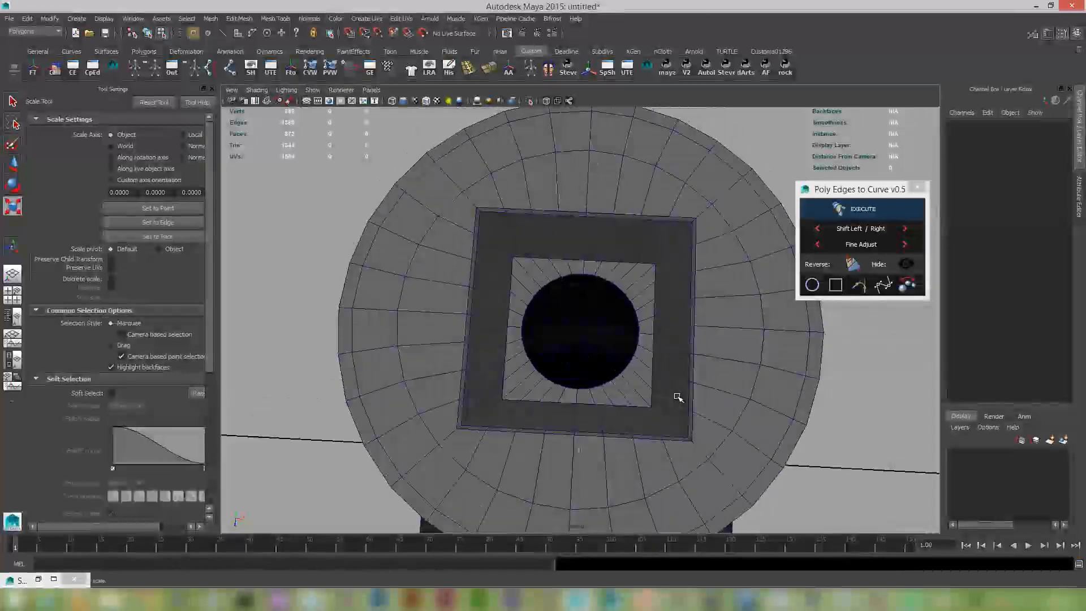
alt+right_drag(678, 397, 577, 360)
alt+drag(577, 360, 638, 414)
alt+right_drag(638, 415, 753, 451)
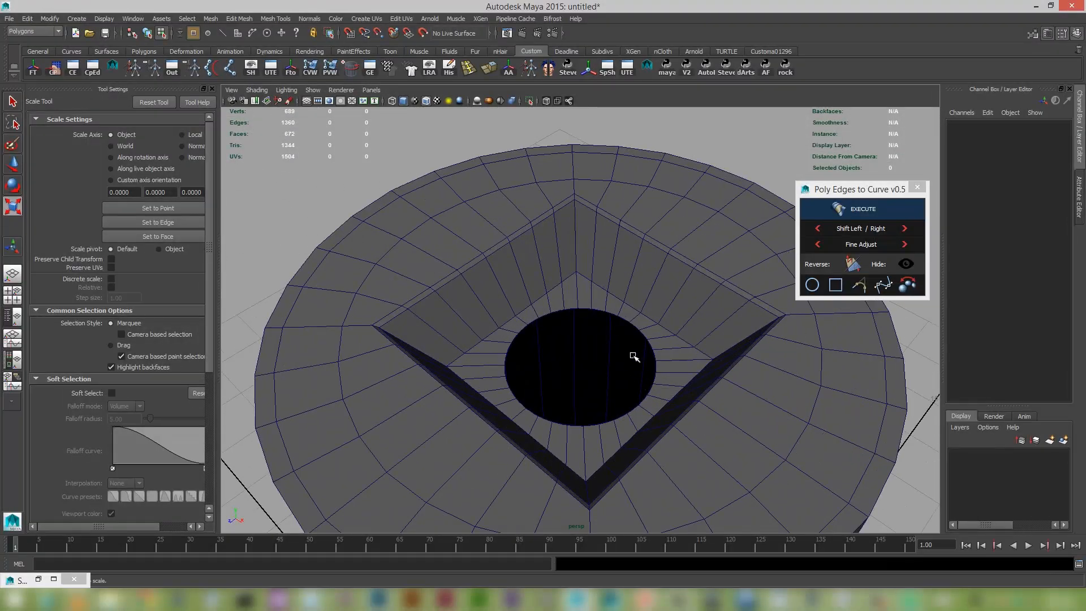
right_drag(643, 330, 640, 360)
double_click(643, 328)
key(w)
key(r)
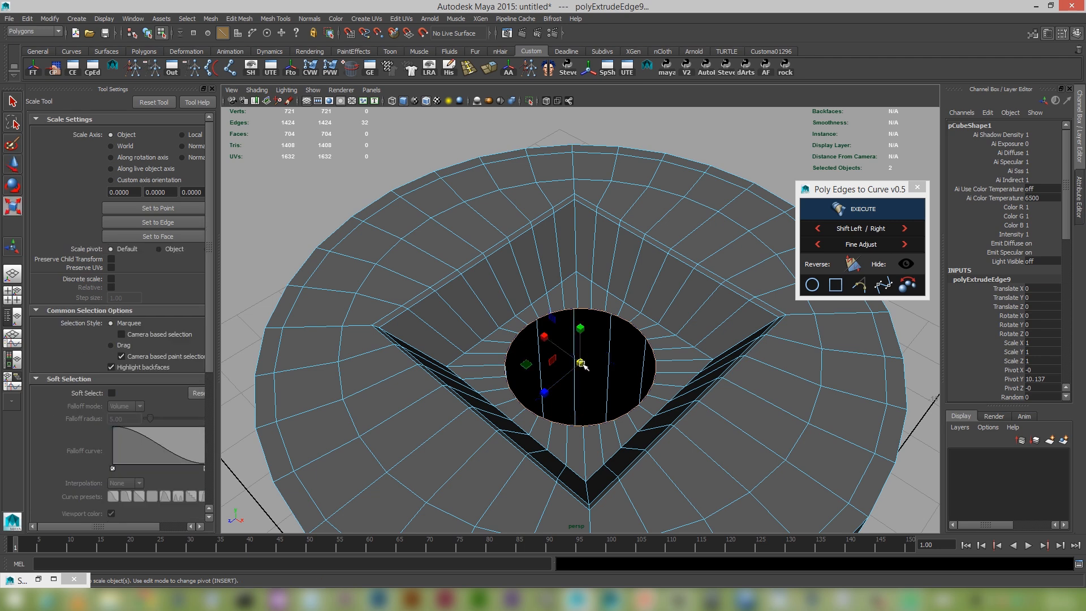
drag(582, 365, 576, 365)
key(w)
drag(579, 325, 579, 329)
Step: Extrude the round border edges again and lower the new loop to give the hole cylindrical walls
shift+right_drag(614, 298, 615, 324)
key(w)
drag(579, 332, 578, 361)
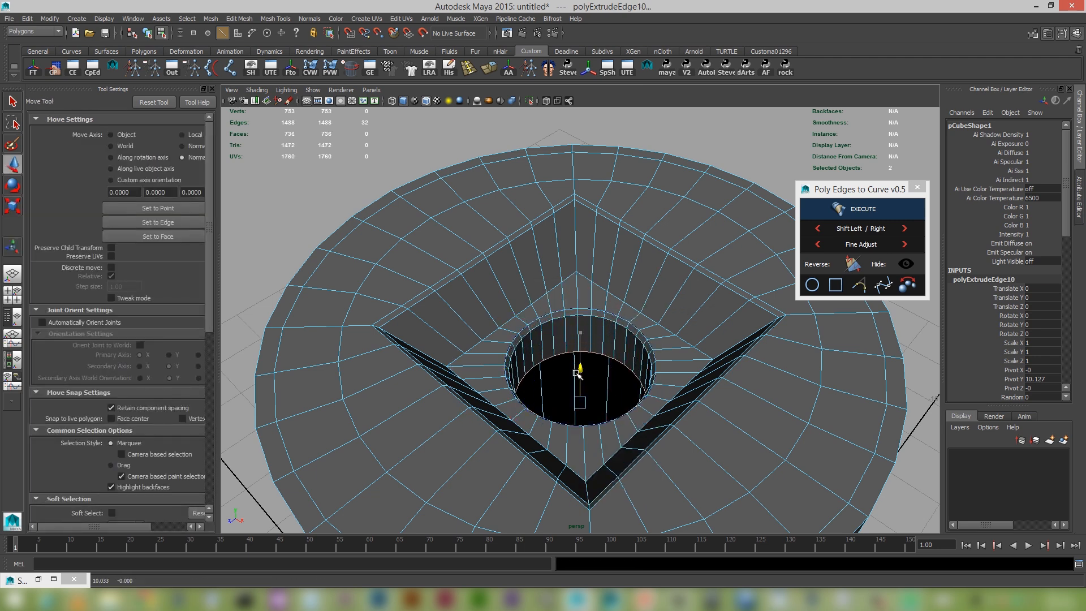
alt+right_drag(701, 471, 582, 398)
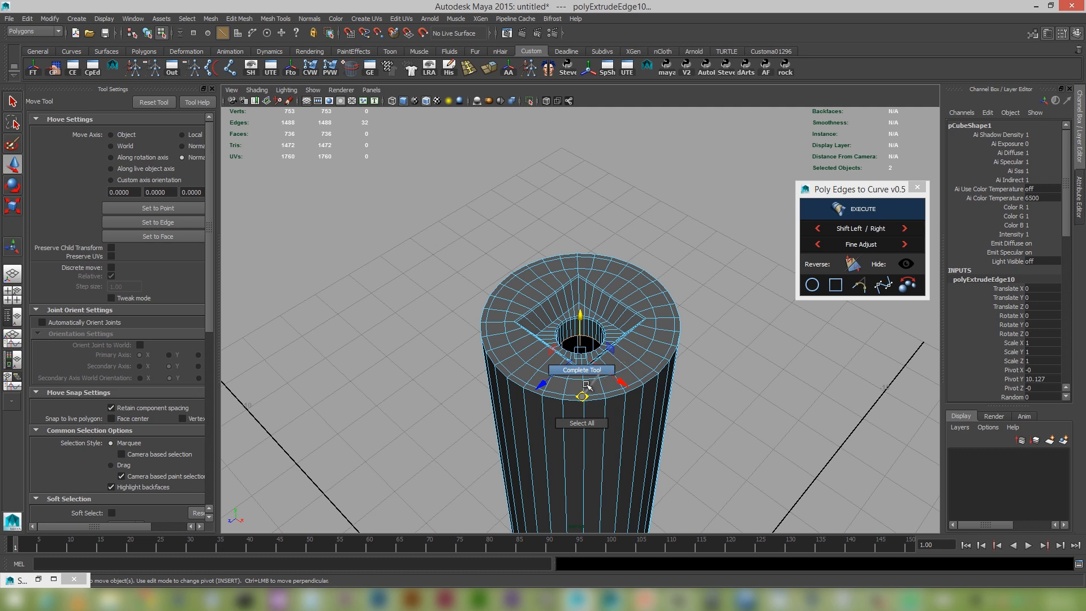
Step: Turn on the bottle's smooth preview in object mode, and clear the leftover guide curves and wireframe overlay from the view
key(F8)
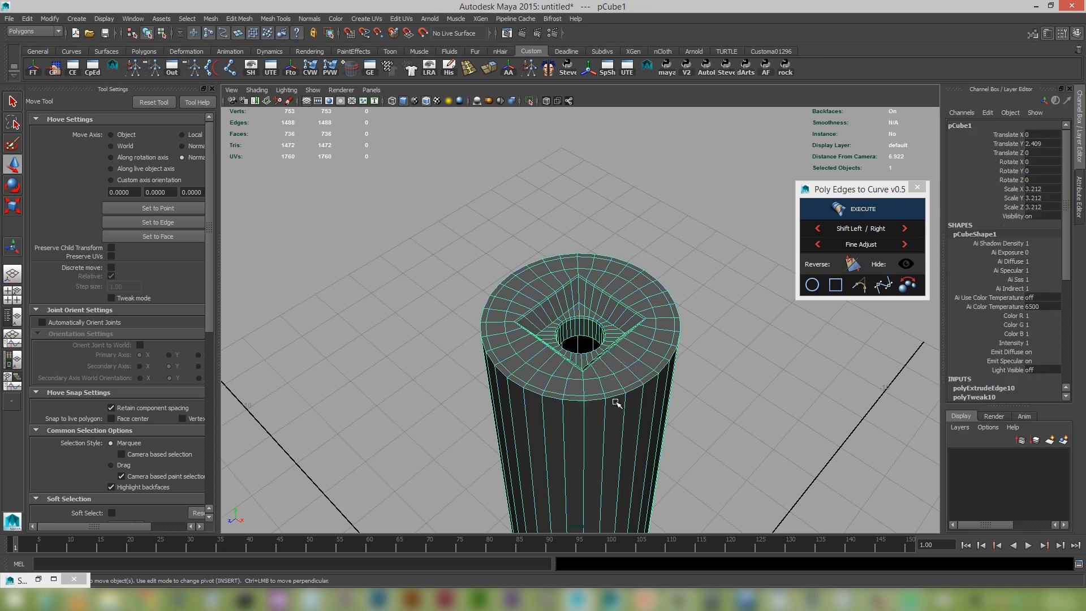
click(730, 411)
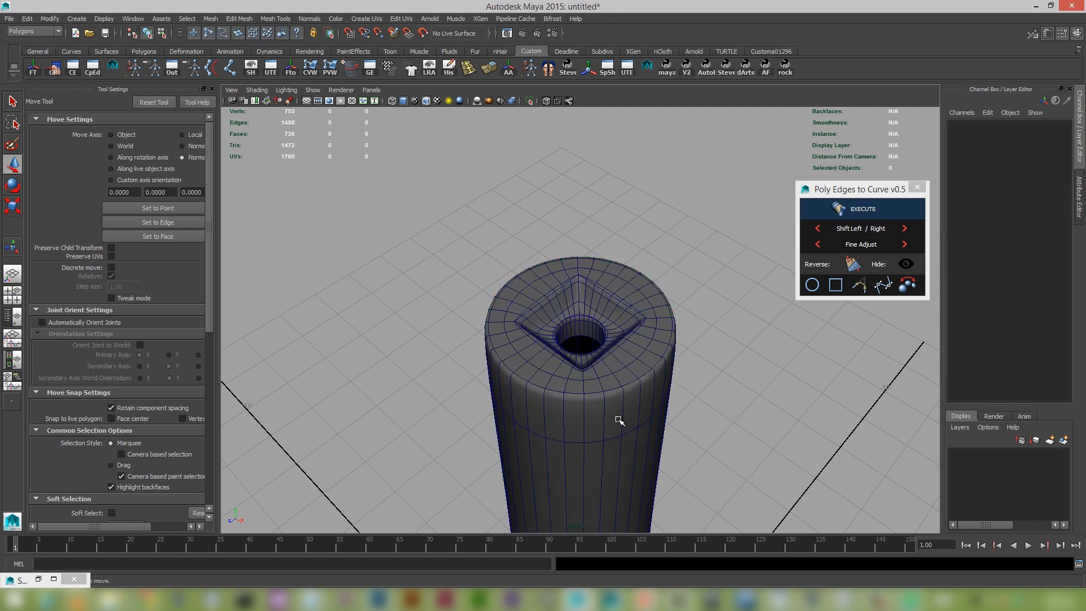
alt+right_drag(734, 444, 614, 379)
drag(496, 255, 651, 456)
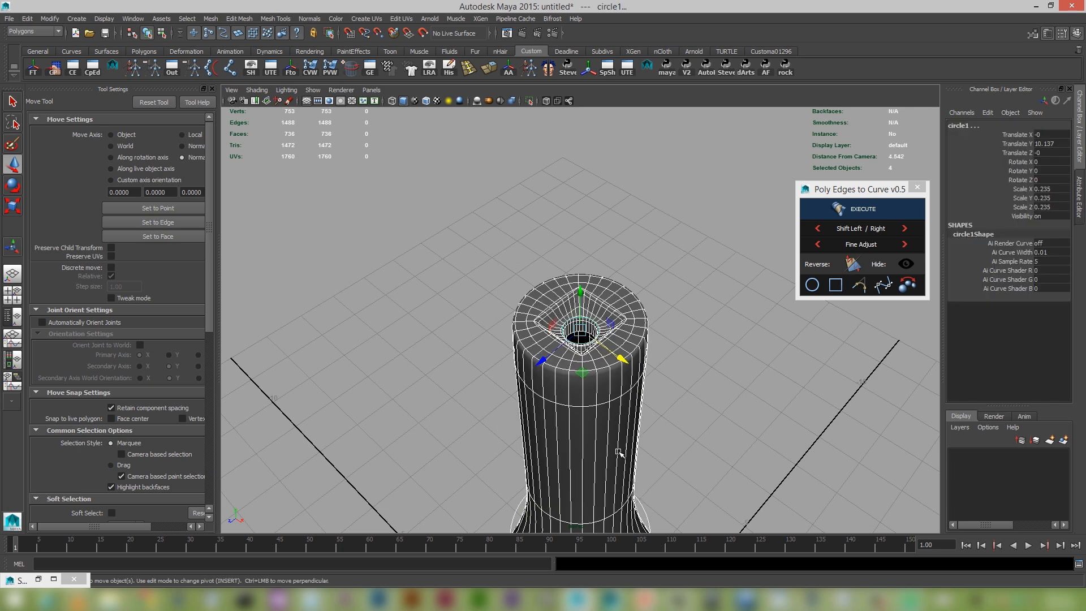
ctrl+click(585, 448)
click(587, 450)
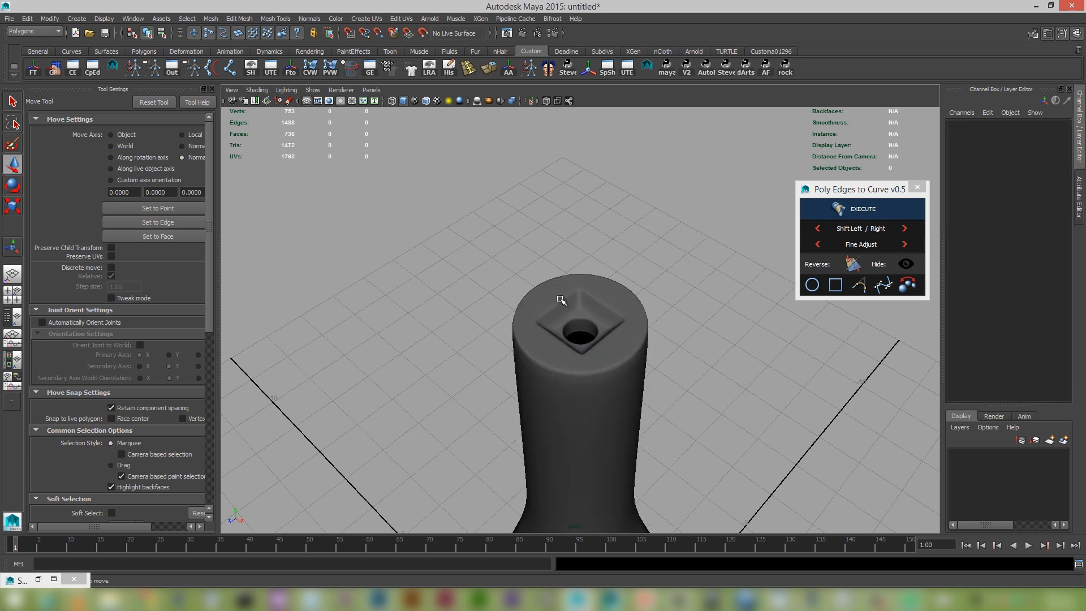
Step: Inspect the smoothed bottle from above and from the side, examining the opening, neck, shoulders and square base
alt+drag(560, 300, 563, 263)
alt+right_drag(742, 478, 643, 484)
alt+middle_drag(599, 492, 593, 297)
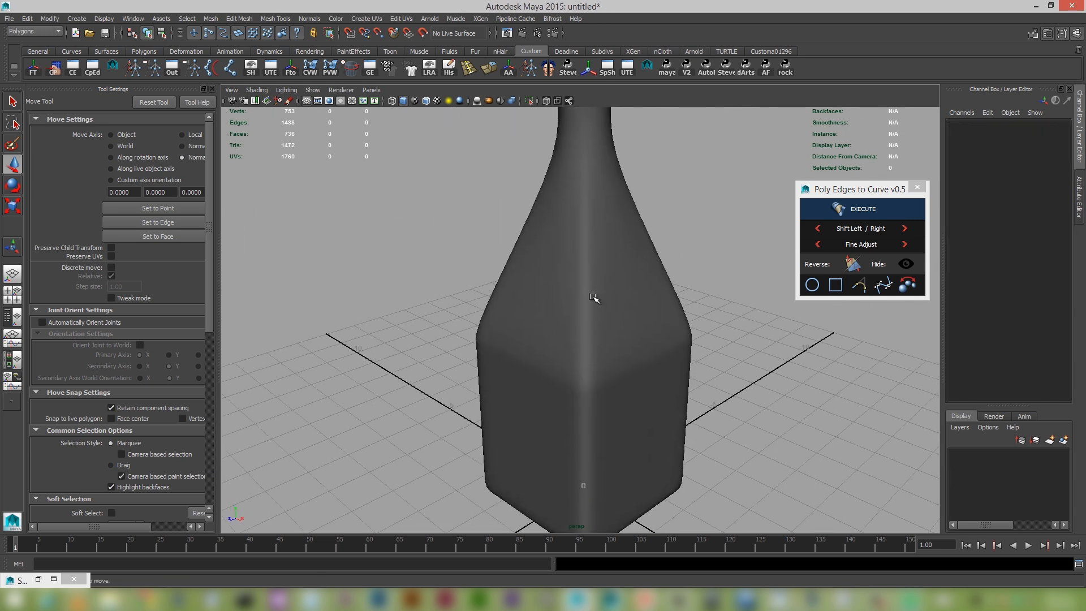
alt+right_drag(594, 297, 519, 338)
alt+drag(519, 337, 622, 430)
alt+right_drag(622, 430, 715, 411)
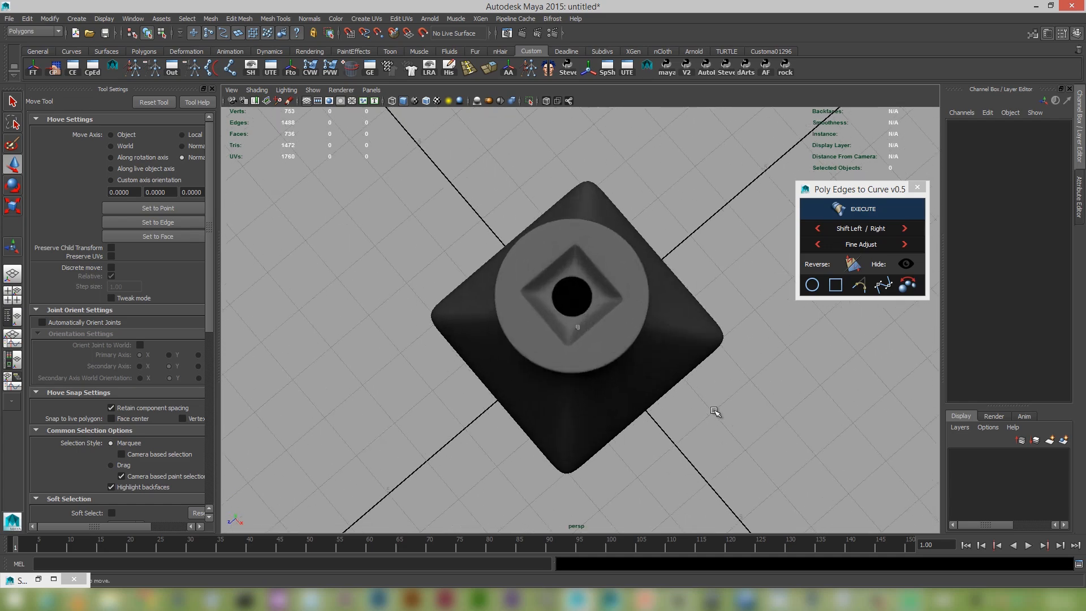
alt+drag(594, 391, 585, 327)
alt+right_drag(584, 328, 586, 448)
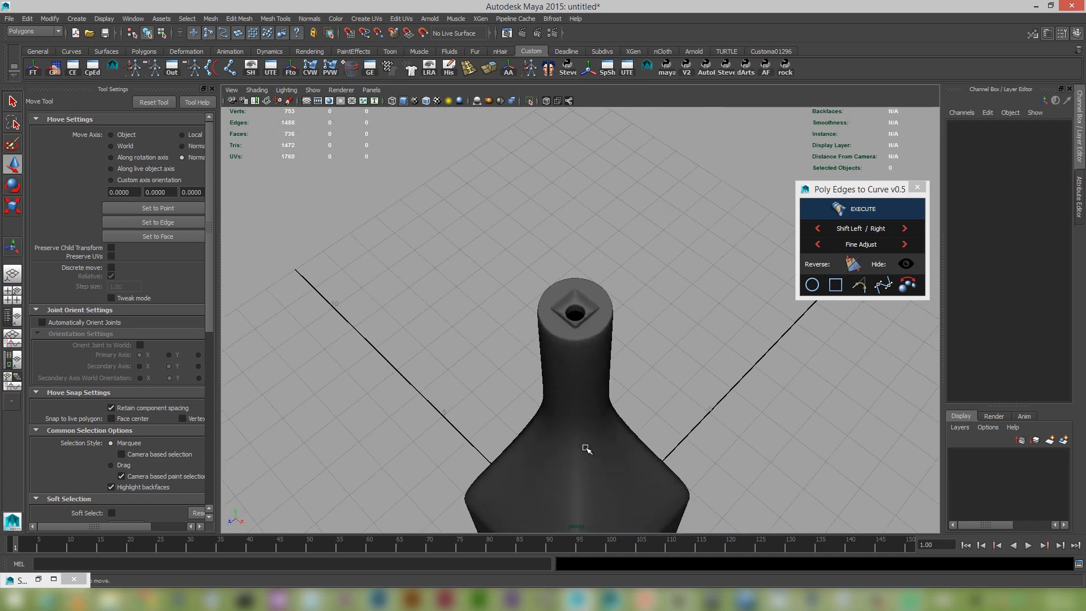
alt+middle_drag(586, 448, 597, 320)
alt+right_drag(662, 390, 487, 316)
alt+drag(487, 317, 481, 288)
alt+middle_drag(593, 378, 596, 254)
alt+right_drag(596, 254, 623, 385)
alt+middle_drag(623, 385, 604, 269)
alt+right_drag(603, 270, 589, 342)
alt+middle_drag(589, 342, 570, 366)
Step: Turn off the bottle's smooth preview and select an edge on a vertical corner of the square body
click(630, 359)
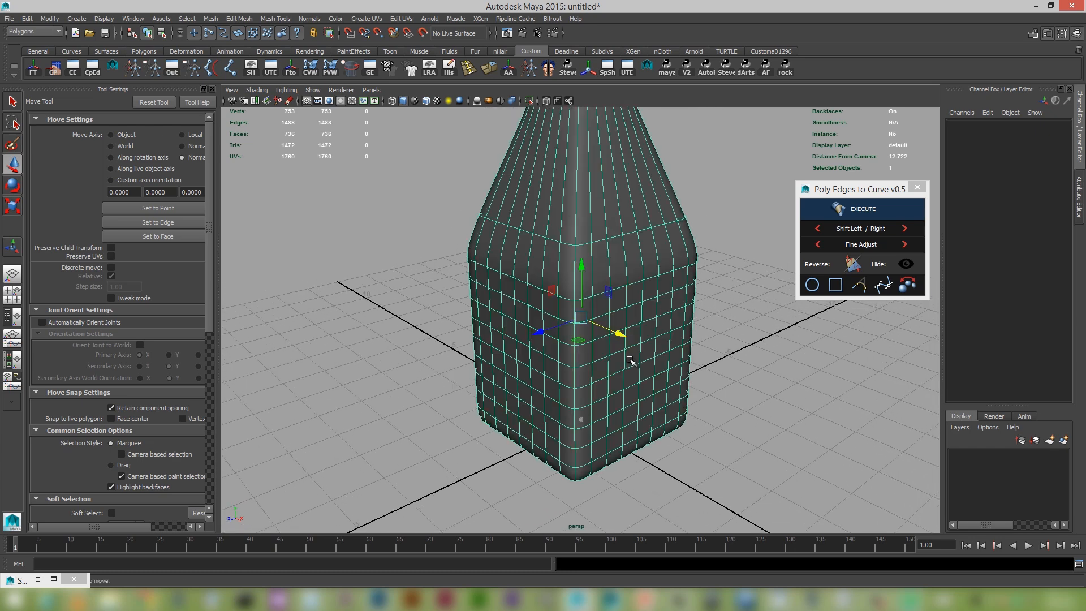
key(1)
alt+right_drag(605, 360, 606, 405)
right_click(606, 365)
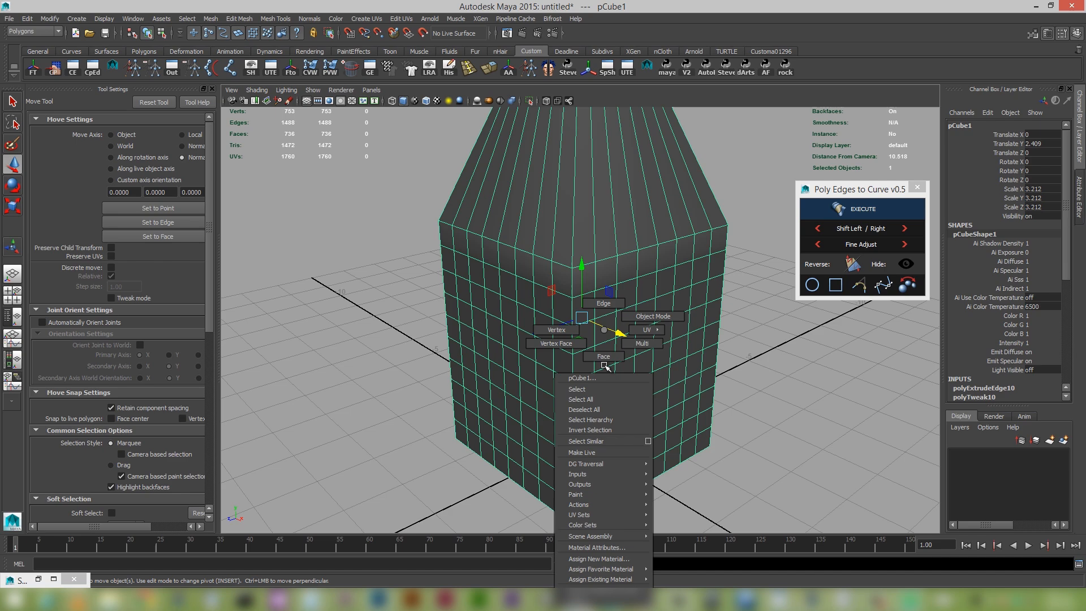
click(608, 303)
click(573, 312)
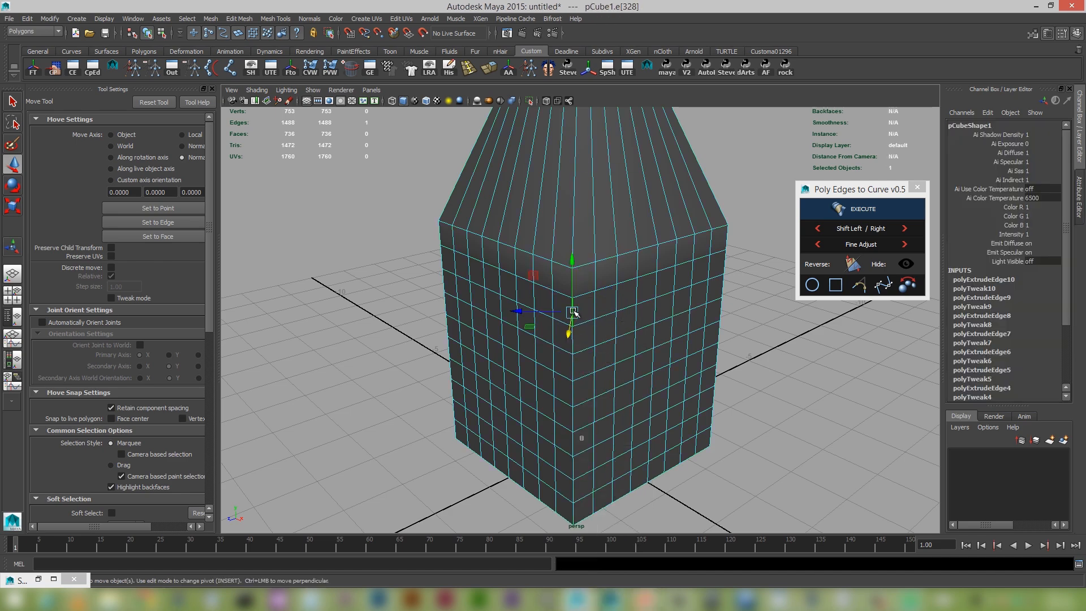
Step: Select the full edge loops along all four vertical corners of the bottle body
alt+drag(575, 315, 681, 357)
alt+right_drag(566, 358, 481, 357)
alt+drag(481, 358, 566, 323)
alt+middle_drag(566, 323, 614, 341)
alt+right_drag(613, 341, 577, 368)
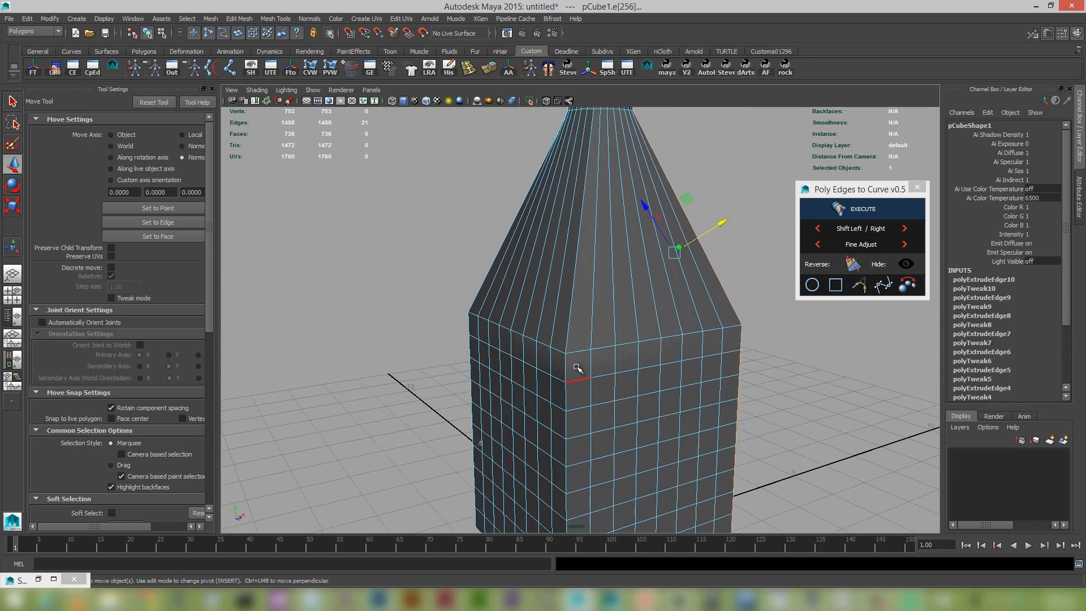
alt+drag(500, 385, 535, 367)
shift+double_click(469, 359)
alt+drag(469, 360, 579, 362)
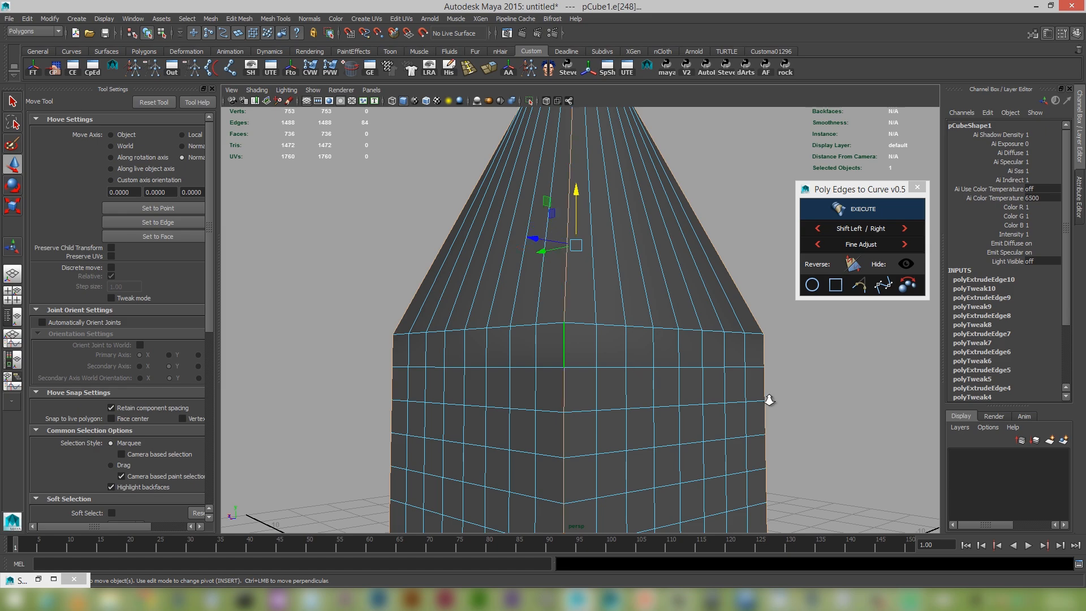
Step: Add the four perimeter edge rows around the bottle's base to the corner edge selection
alt+right_drag(770, 400, 616, 351)
alt+drag(616, 351, 548, 307)
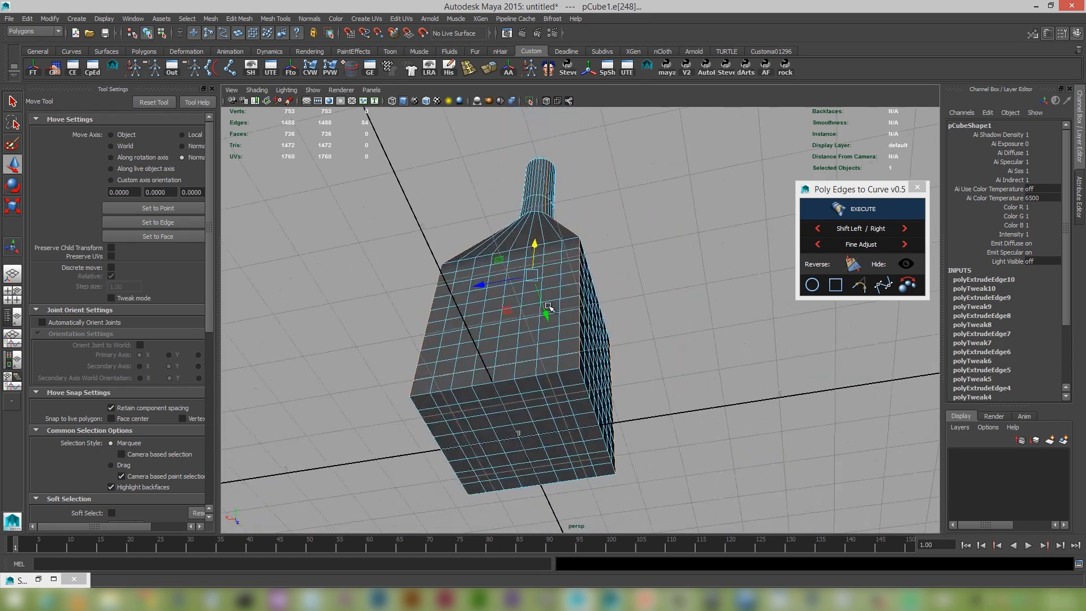
alt+right_drag(548, 307, 558, 416)
shift+double_click(567, 419)
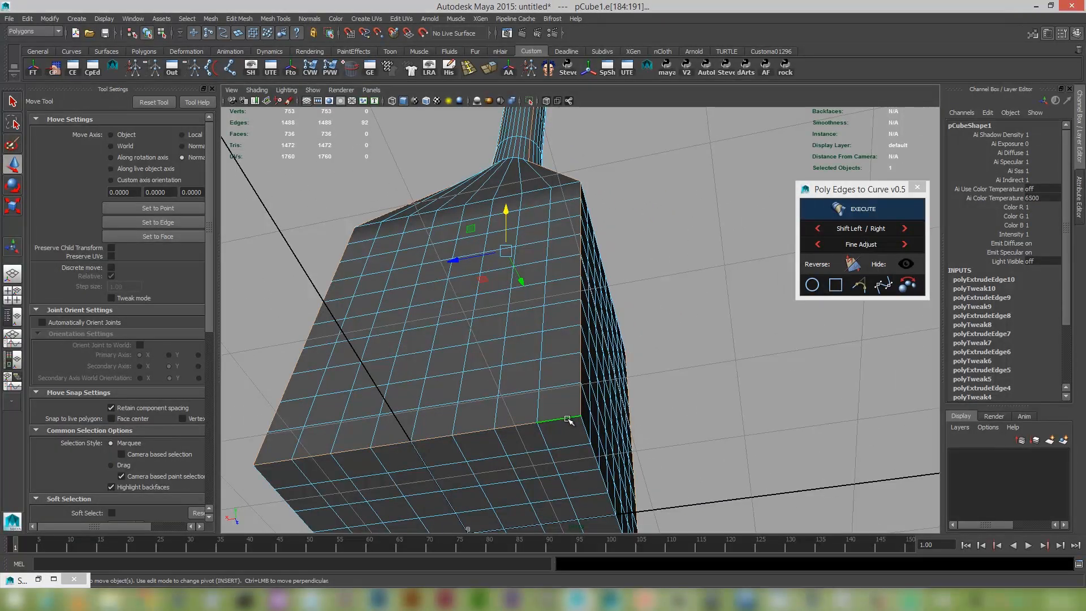
alt+drag(709, 443, 553, 454)
shift+double_click(558, 382)
alt+drag(558, 383, 651, 381)
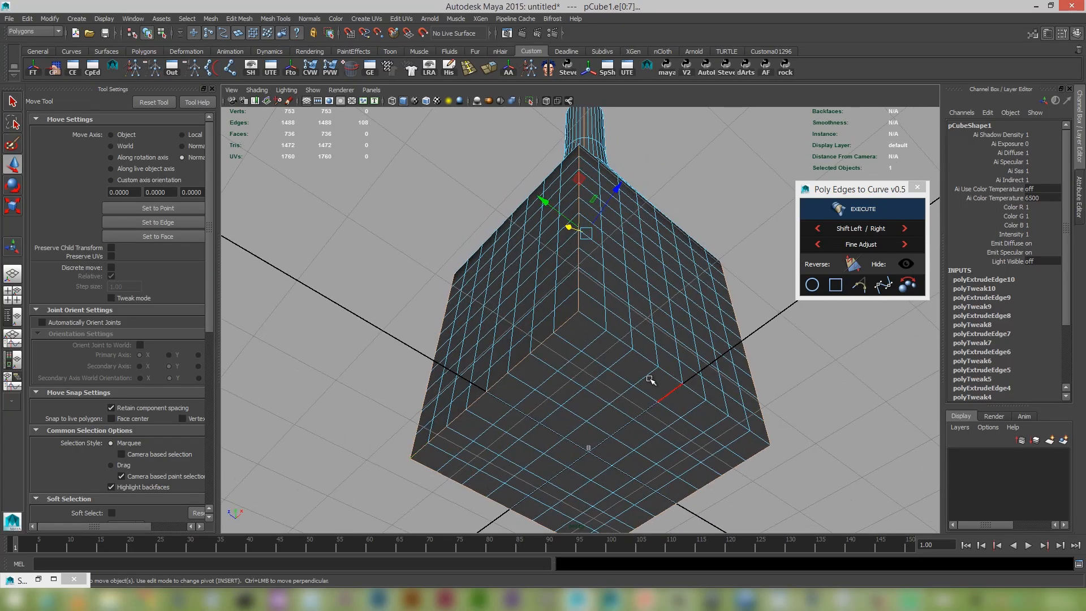
shift+double_click(612, 335)
Step: Bevel the selected vertical corner and base edges of the bottle
alt+drag(613, 336, 660, 344)
shift+right_drag(660, 343, 697, 352)
alt+drag(697, 352, 662, 356)
click(1066, 353)
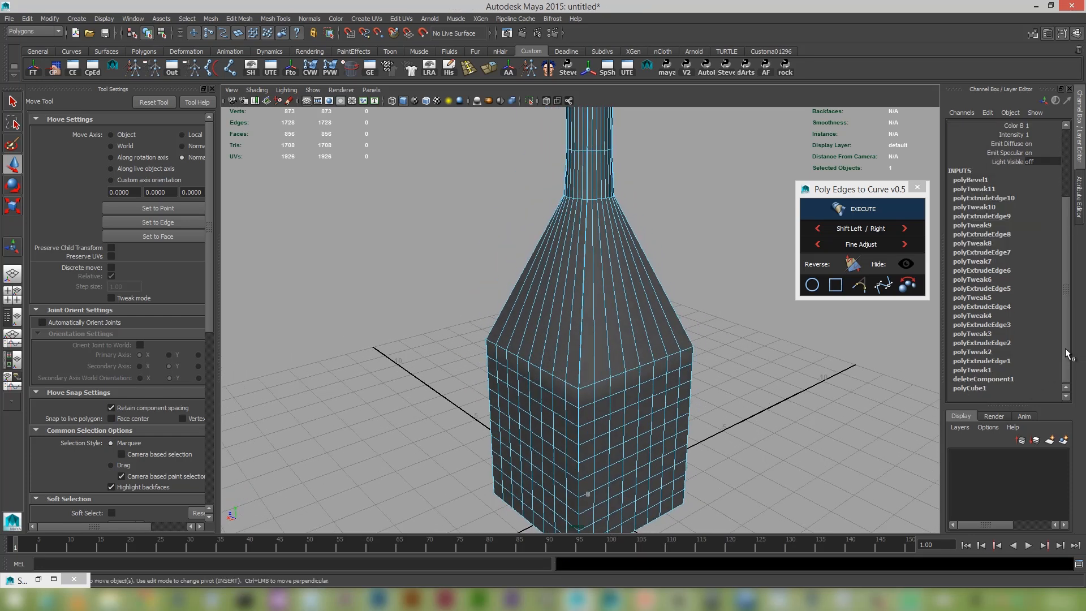
Step: Set the segments of the bottle's corner-edge bevel to 2 and reselect the bottle mesh in object mode
click(984, 180)
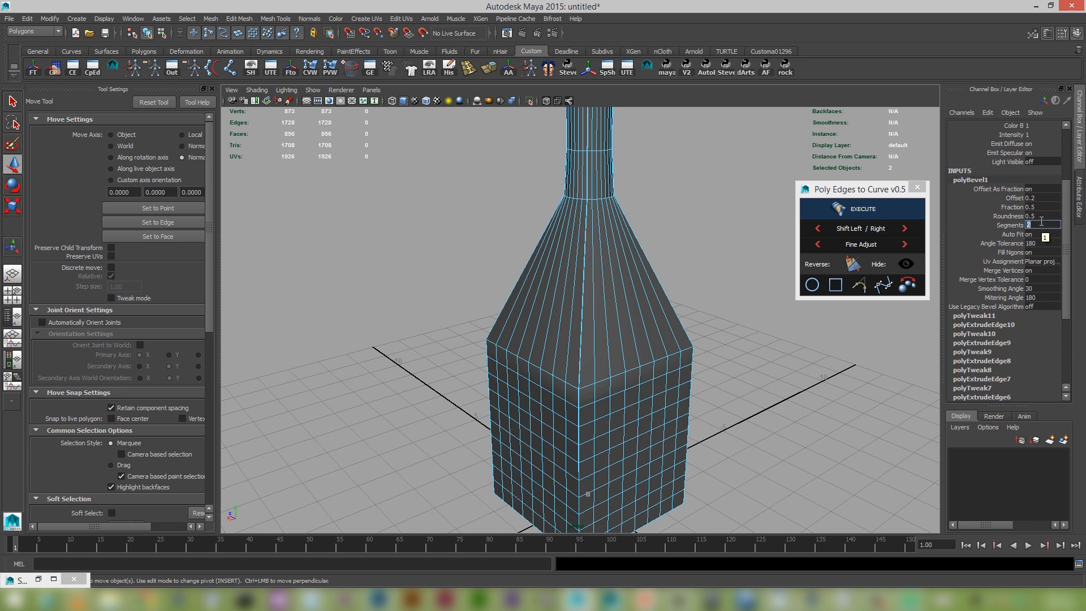
alt+right_drag(564, 330, 616, 311)
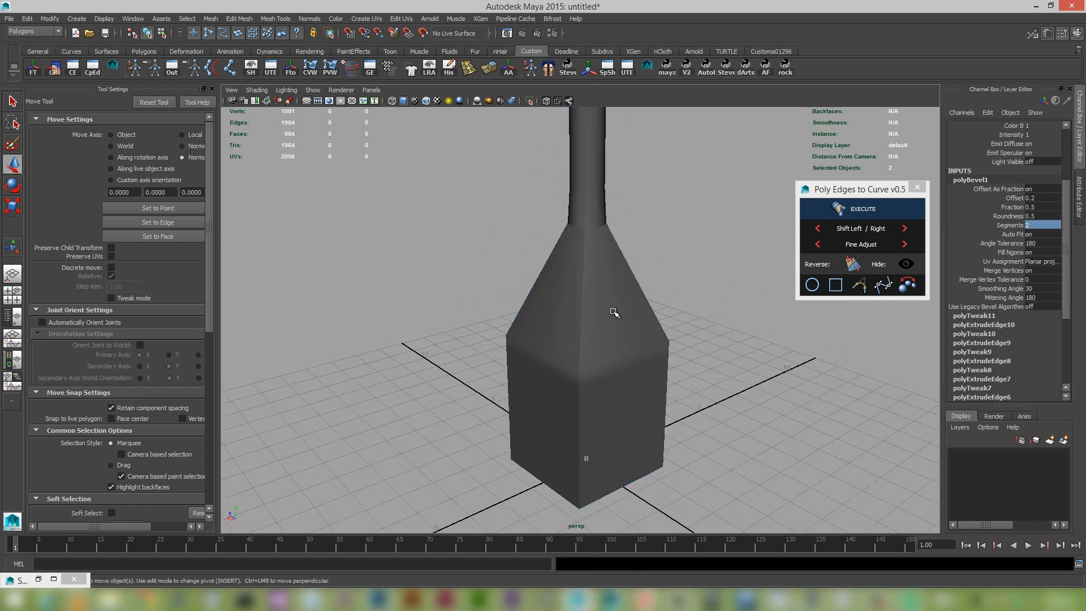
click(616, 311)
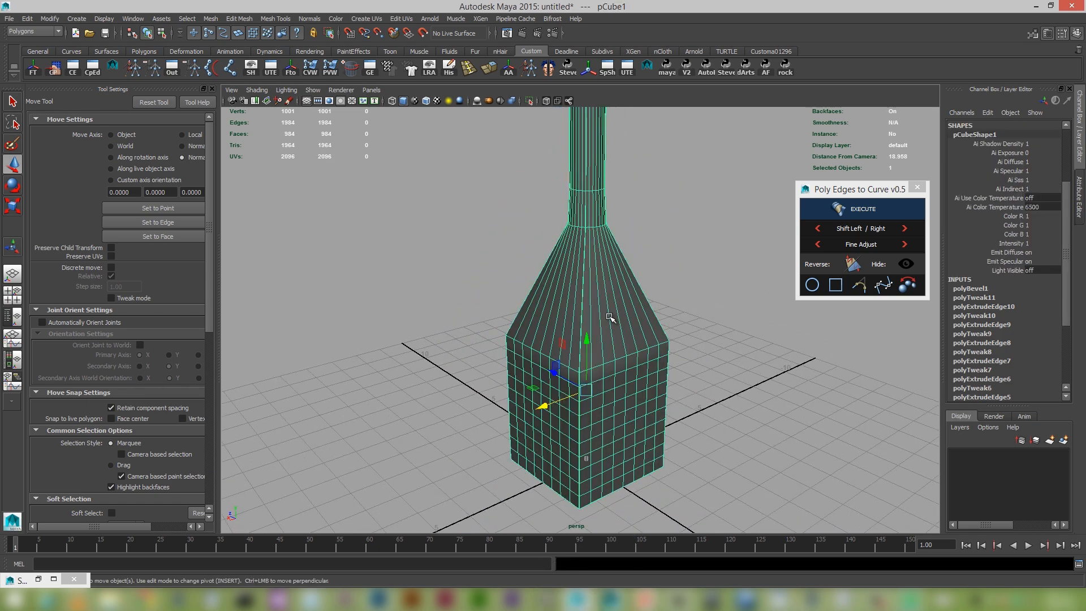
click(682, 303)
alt+drag(681, 313, 639, 389)
click(638, 389)
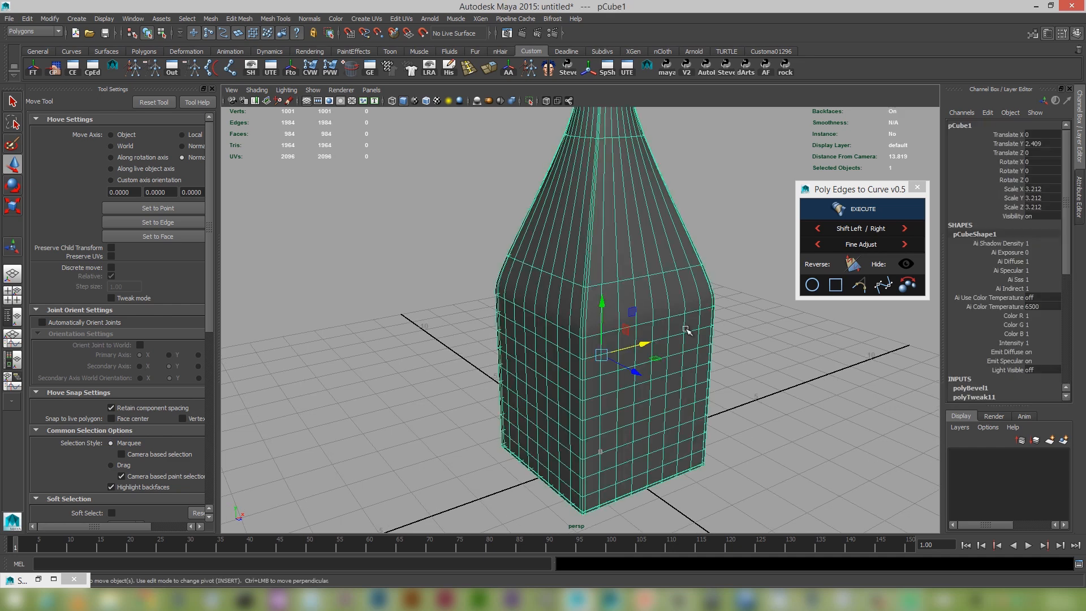
Step: Set the bevel's fraction to 3
scroll(1012, 341, down, 2)
click(984, 337)
scroll(1008, 342, down, 5)
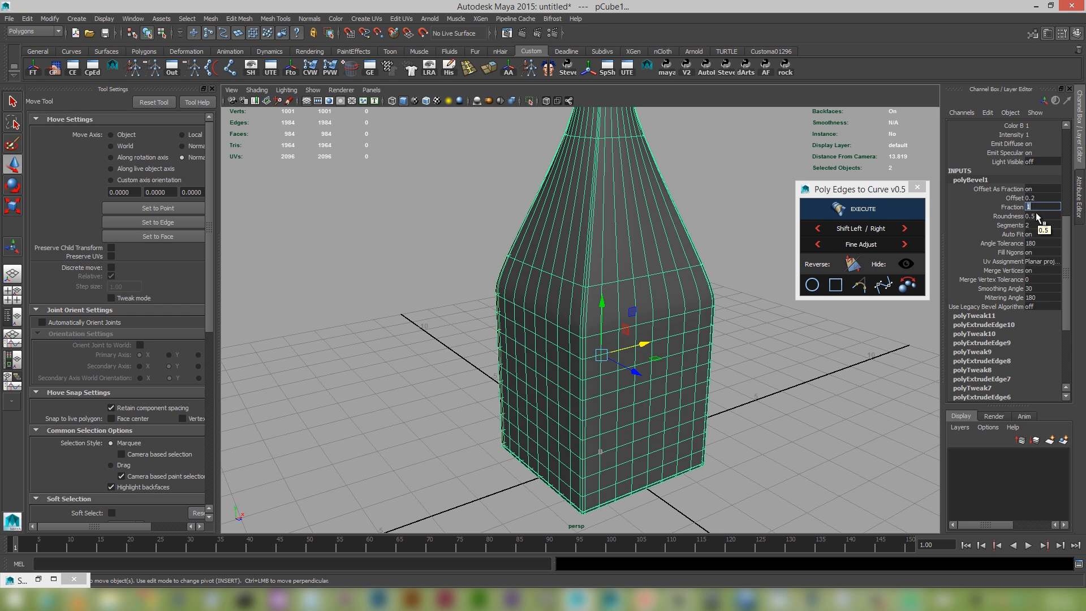
text(2)
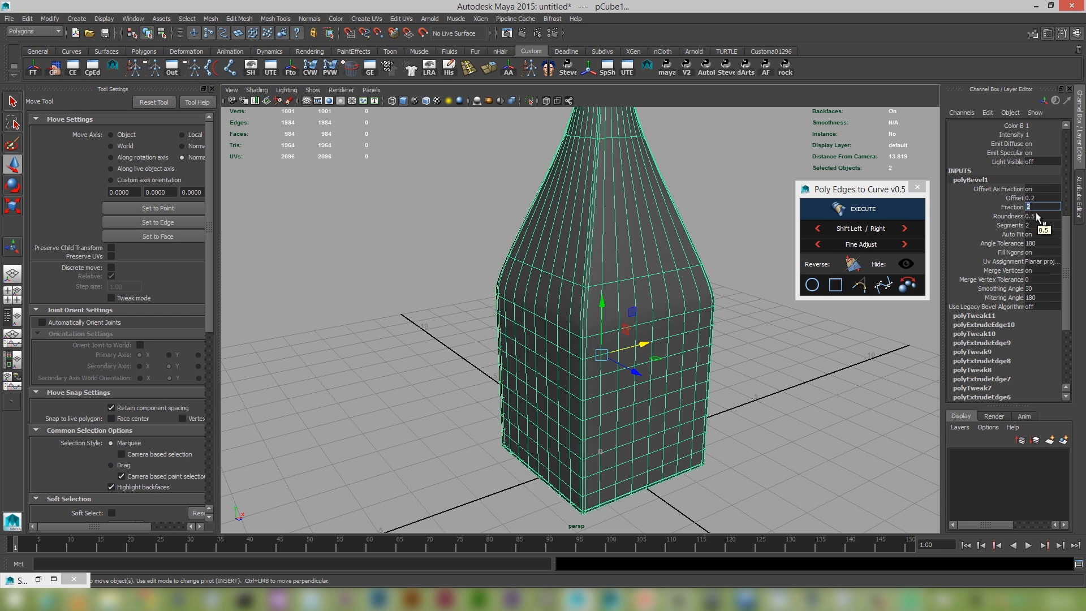
key(Return)
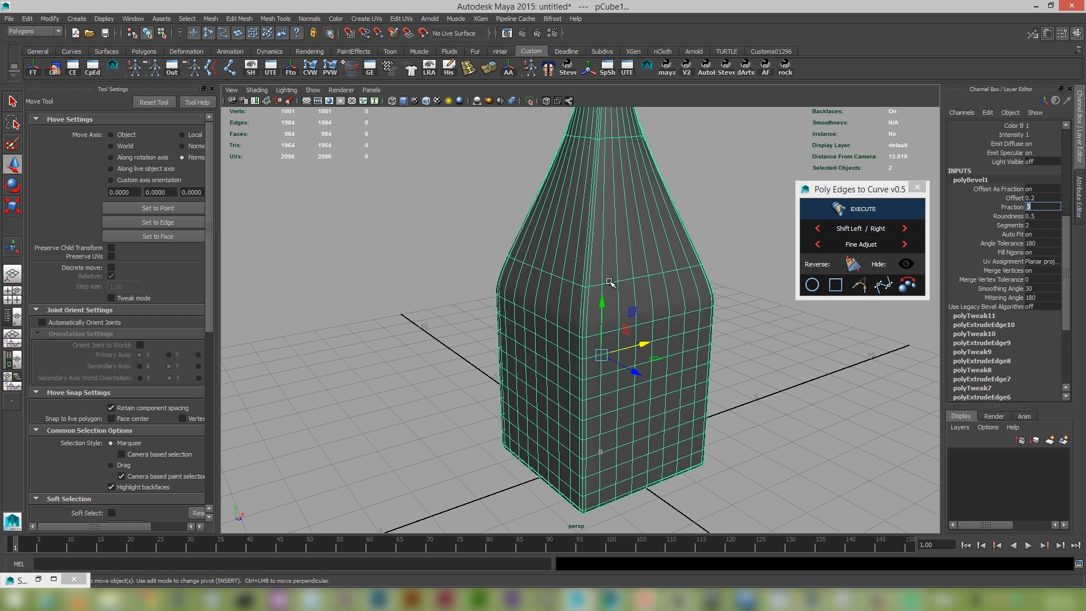
Step: Return to object mode and examine the bottle's body and shoulders with smooth mesh preview on
right_drag(610, 283, 636, 269)
key(1)
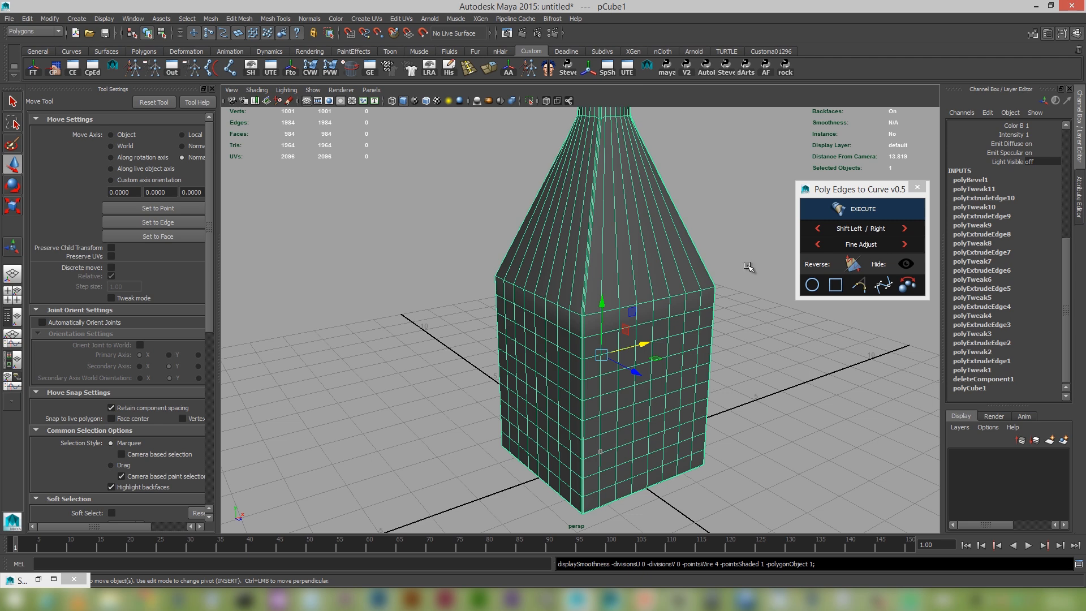
key(3)
click(747, 267)
alt+right_drag(710, 313, 629, 281)
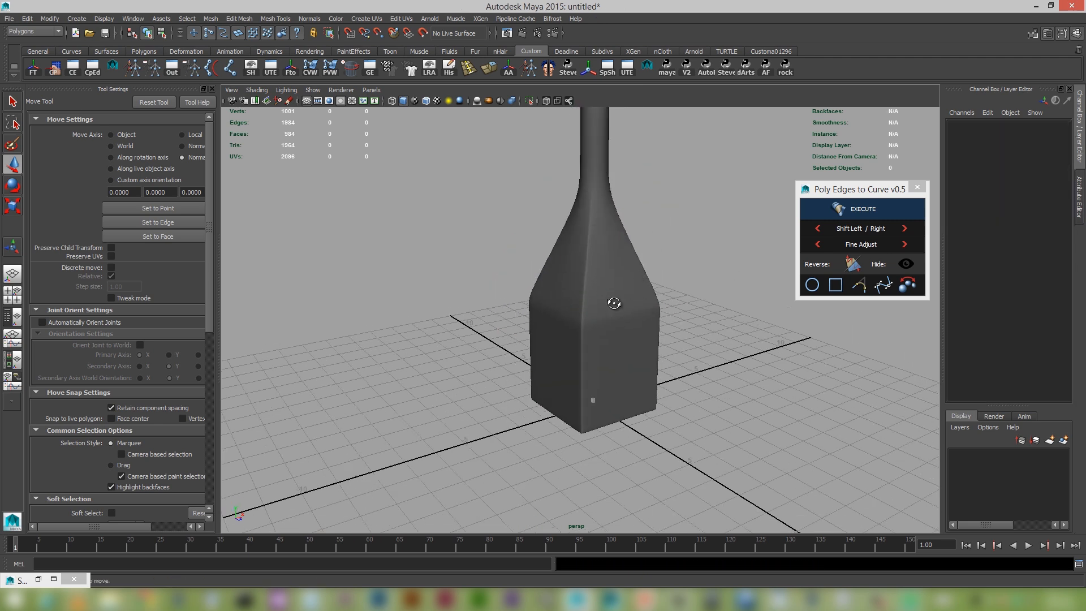
alt+drag(614, 303, 632, 333)
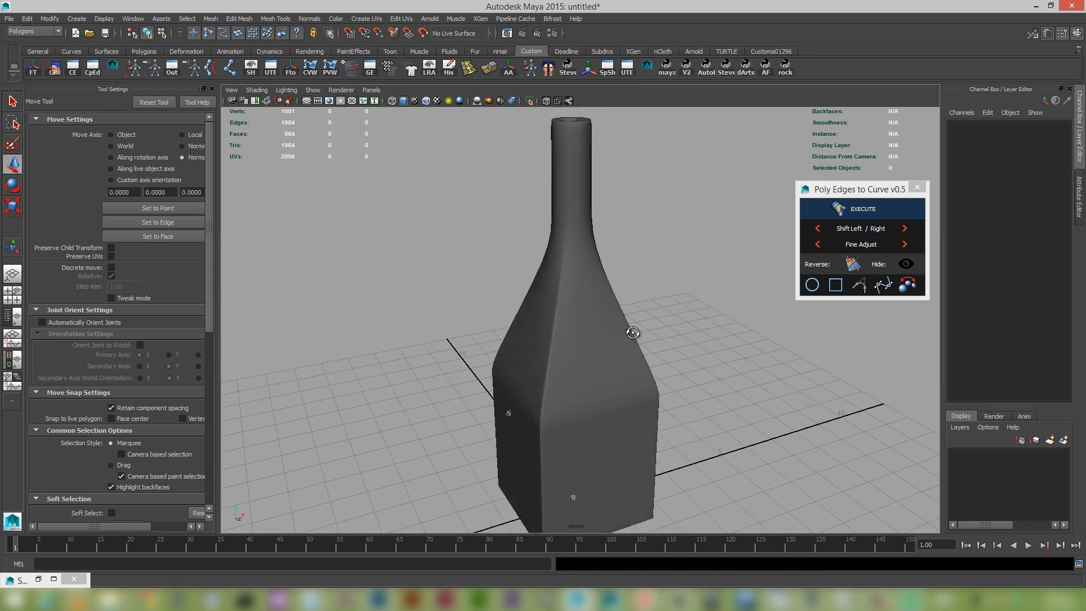
Step: Examine the bottle's neck and top opening, comparing the unsmoothed mesh with the smooth preview
alt+middle_drag(633, 332, 662, 497)
alt+right_drag(635, 385, 819, 497)
alt+middle_drag(764, 351, 705, 348)
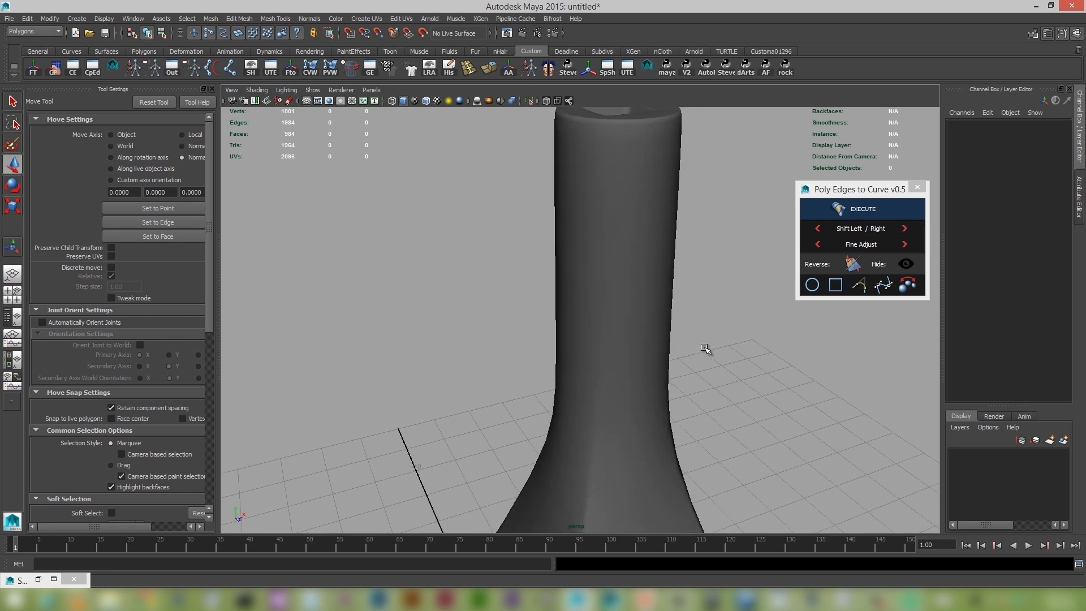
mouse_move(610, 285)
alt+mouse_down()
mouse_move(601, 281)
mouse_move(601, 298)
alt+mouse_up()
click(602, 298)
alt+right_drag(655, 327, 632, 359)
key(1)
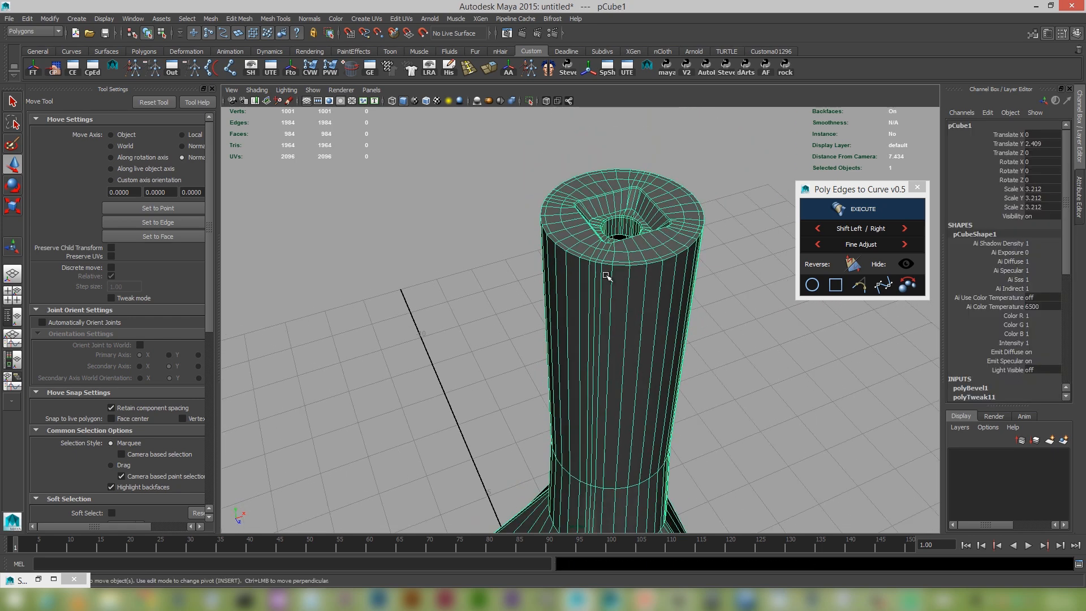
key(3)
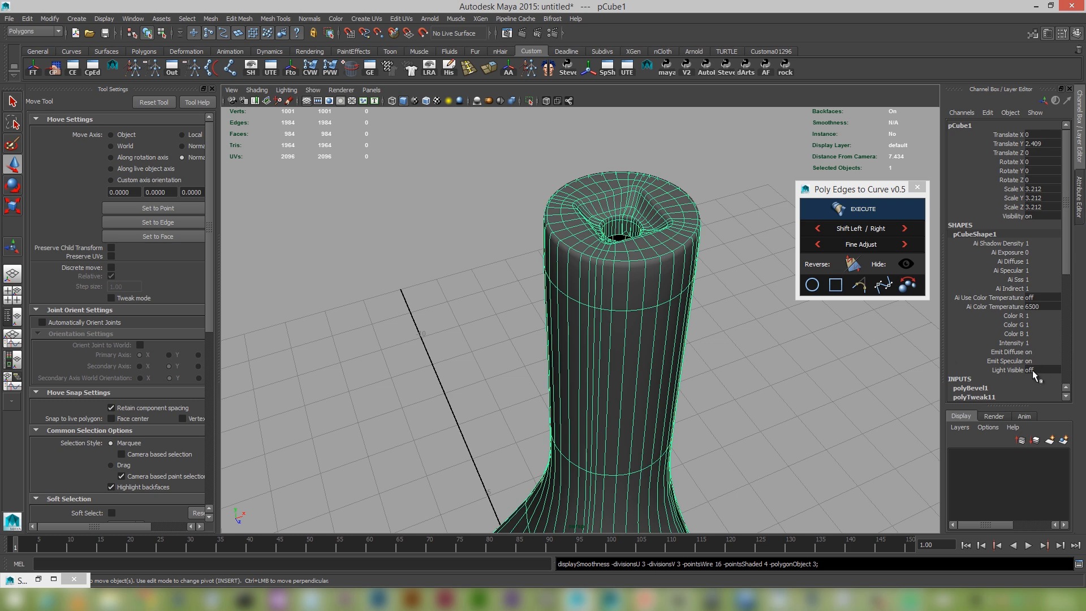
Step: Set the bevel's fraction to 1 and check the smoothed neck in object mode
click(989, 390)
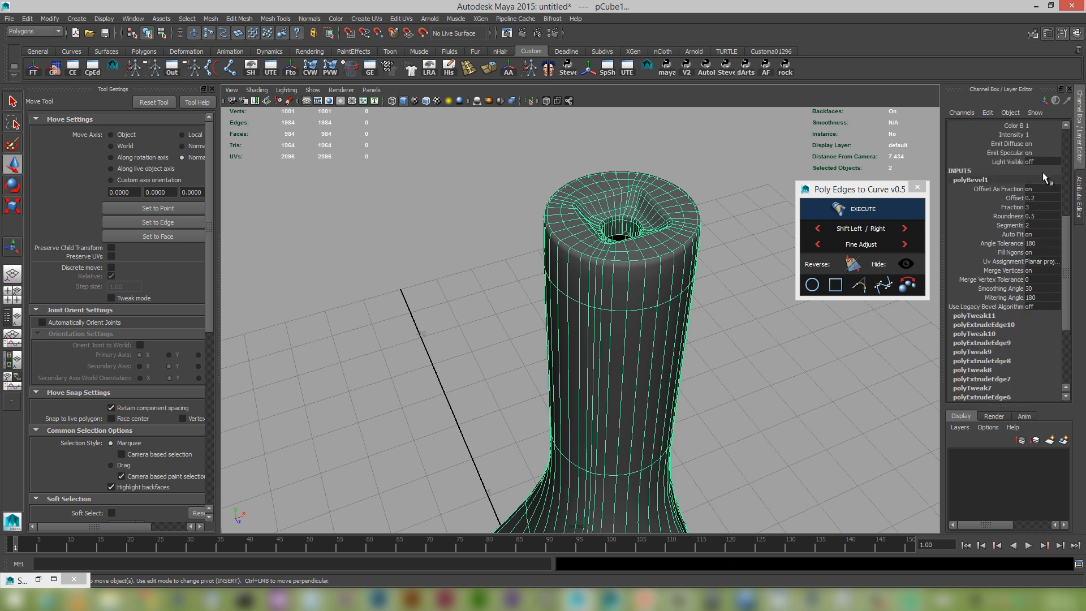
double_click(1035, 207)
text(1)
key(Return)
right_drag(598, 318, 636, 311)
click(693, 339)
alt+drag(693, 340, 652, 361)
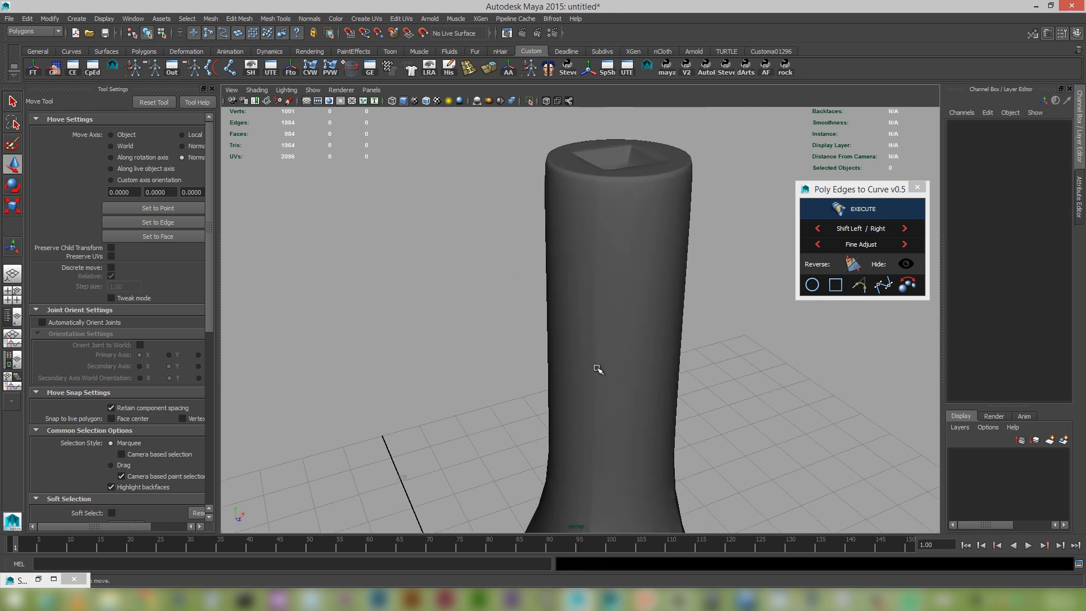
alt+drag(603, 260, 582, 322)
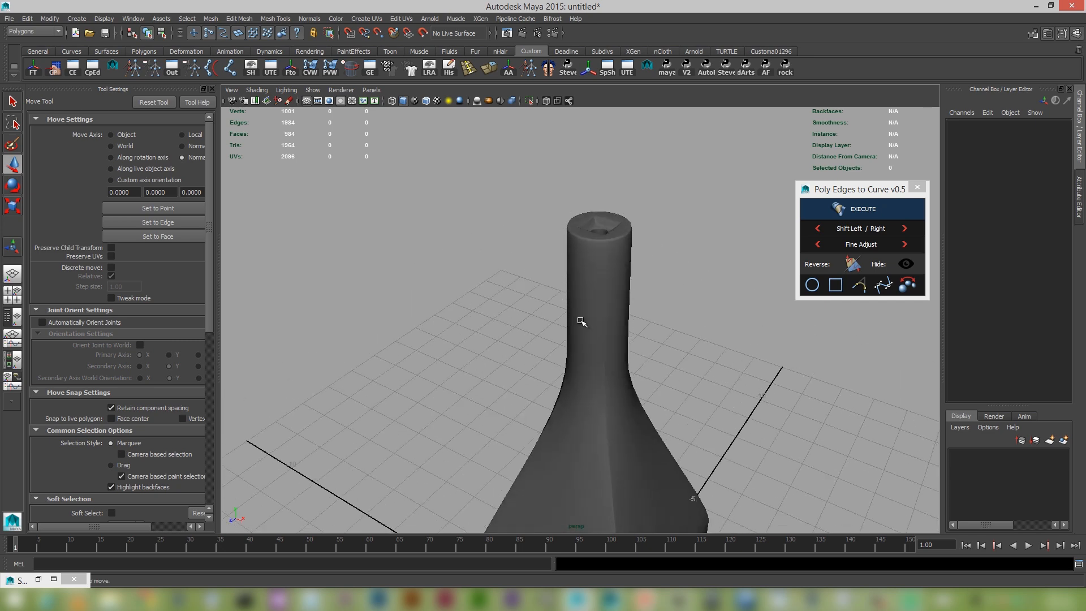
alt+right_drag(603, 353, 693, 400)
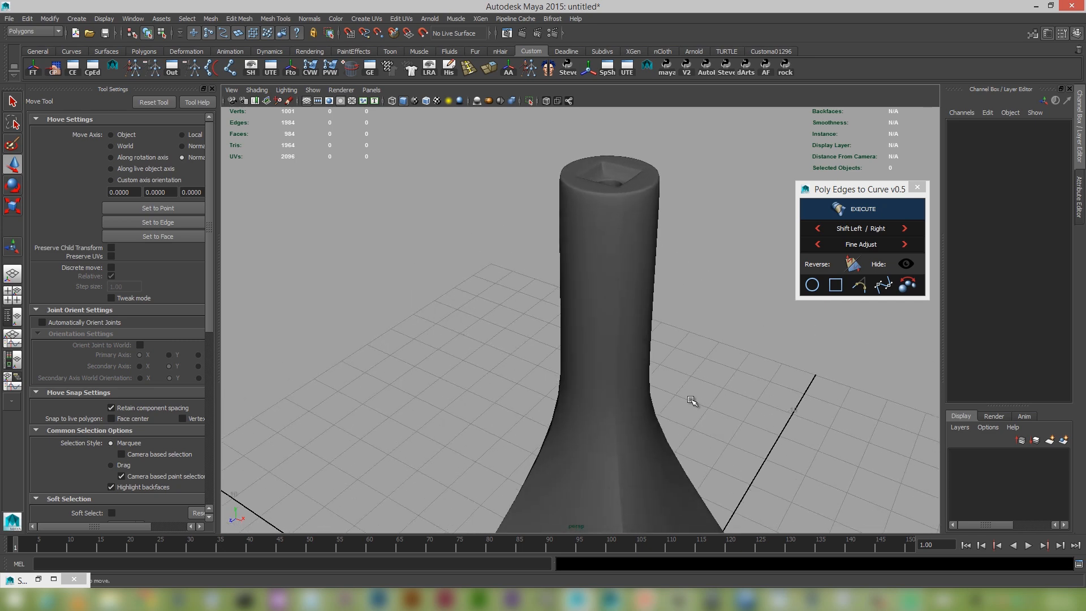
alt+right_drag(537, 305, 594, 342)
Step: Turn off the bottle's smooth preview and select the edge loop where the neck meets the shoulder
click(592, 342)
key(1)
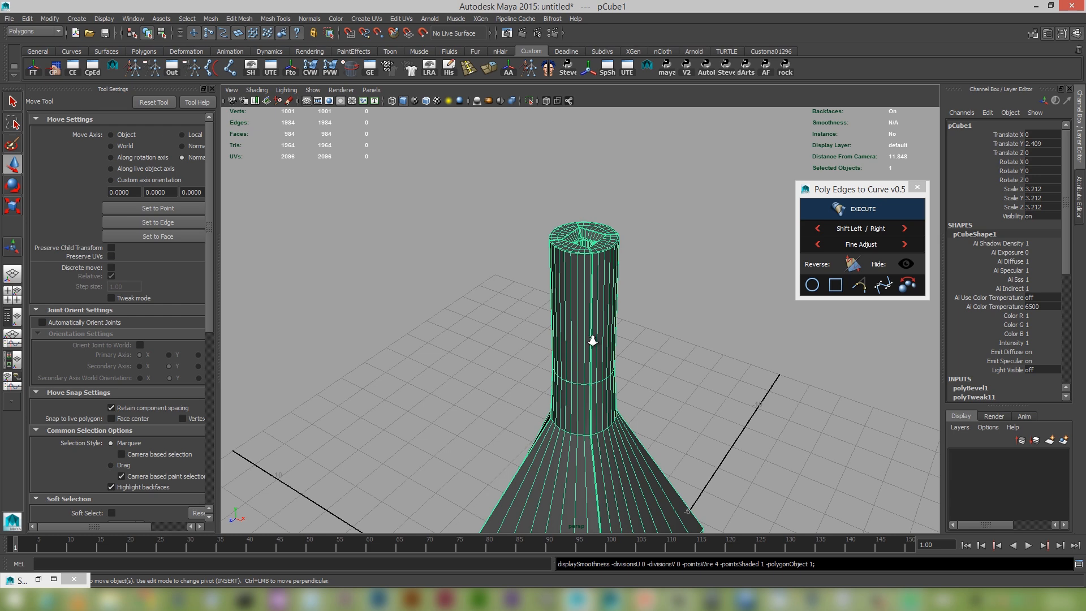
scroll(592, 341, up, 6)
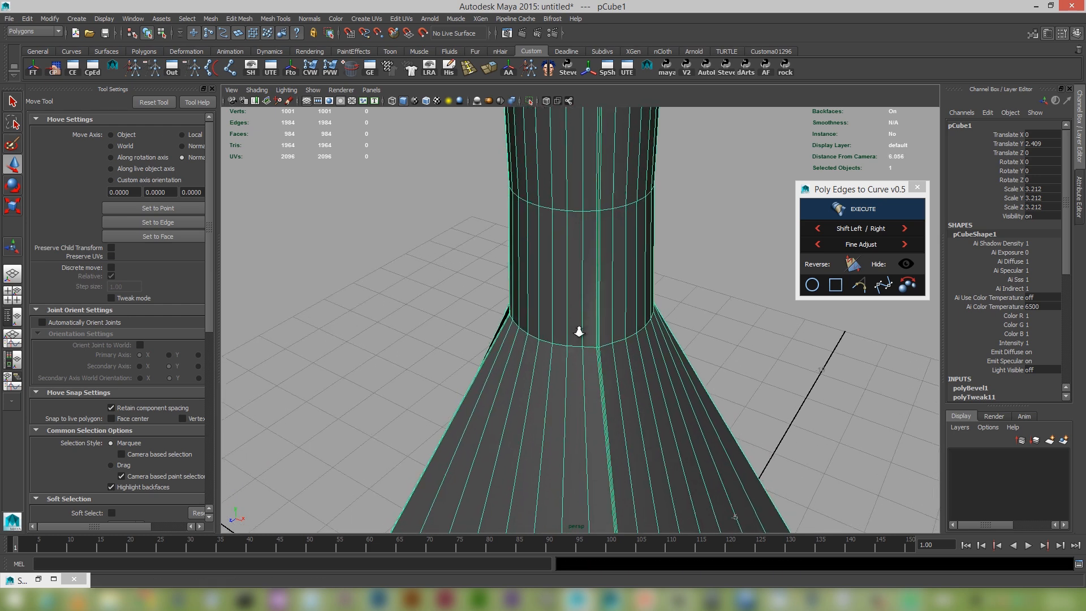
scroll(578, 331, up, 3)
scroll(592, 342, down, 3)
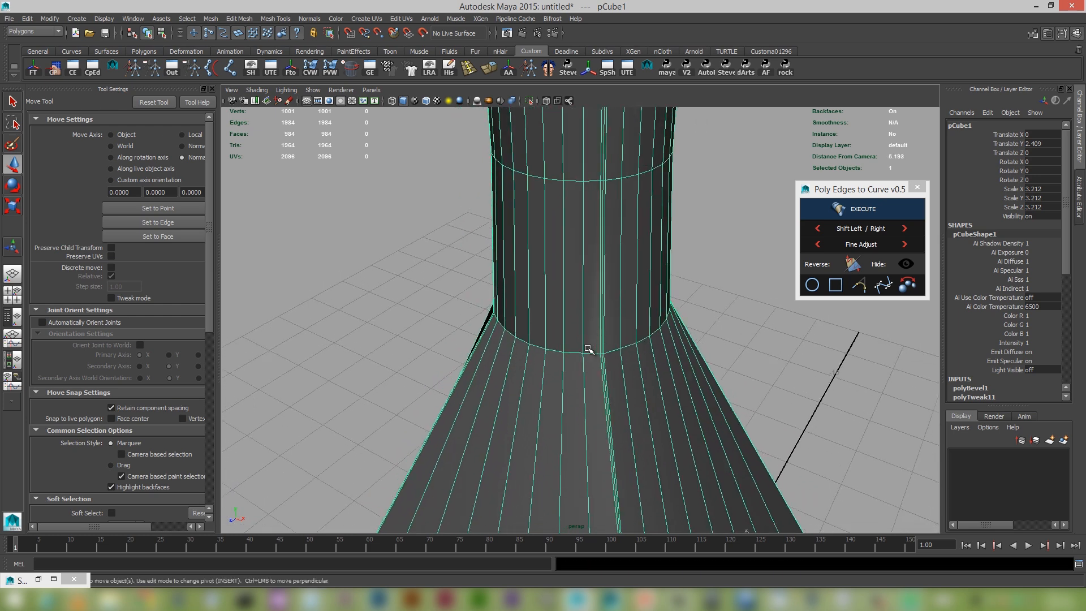
right_drag(589, 349, 587, 325)
double_click(590, 354)
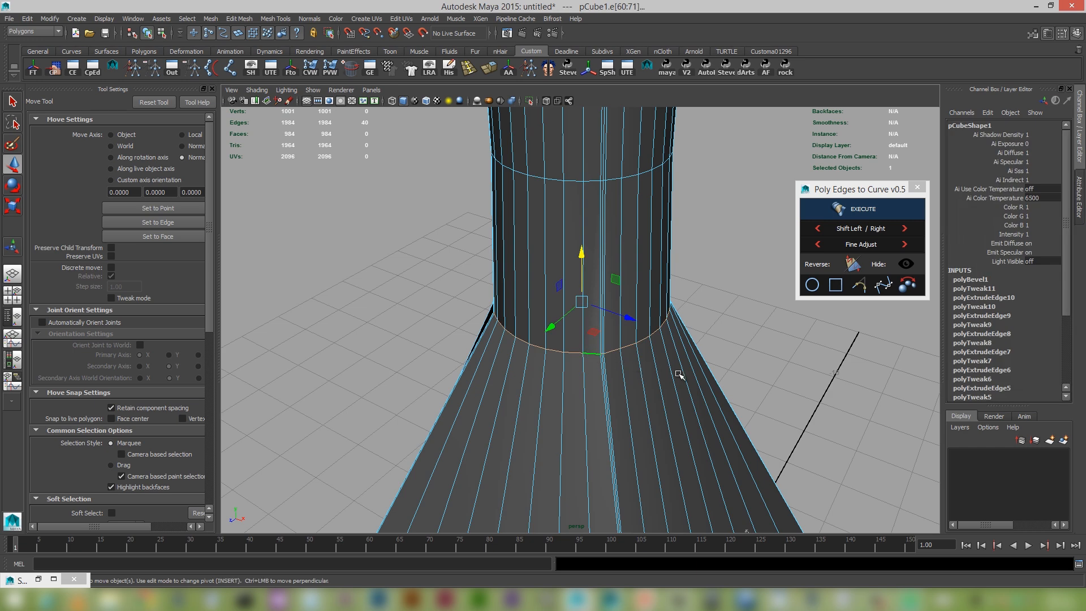
scroll(800, 412, down, 2)
scroll(801, 411, up, 4)
scroll(800, 411, down, 1)
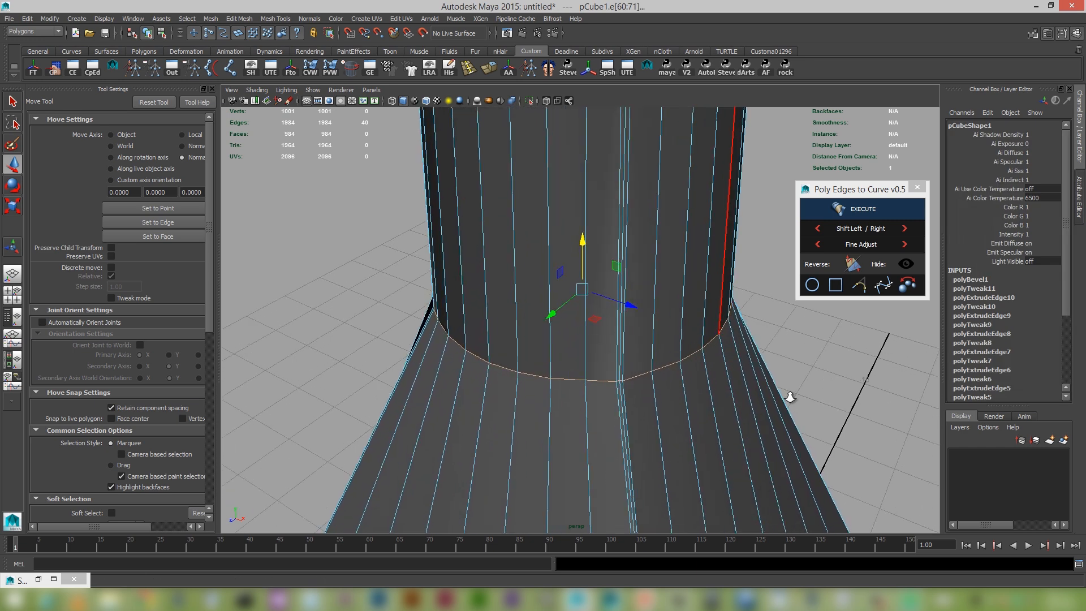
scroll(788, 396, down, 2)
Step: Return to object mode and delete the bottle's construction history, keeping the mesh selected
right_drag(625, 224, 648, 206)
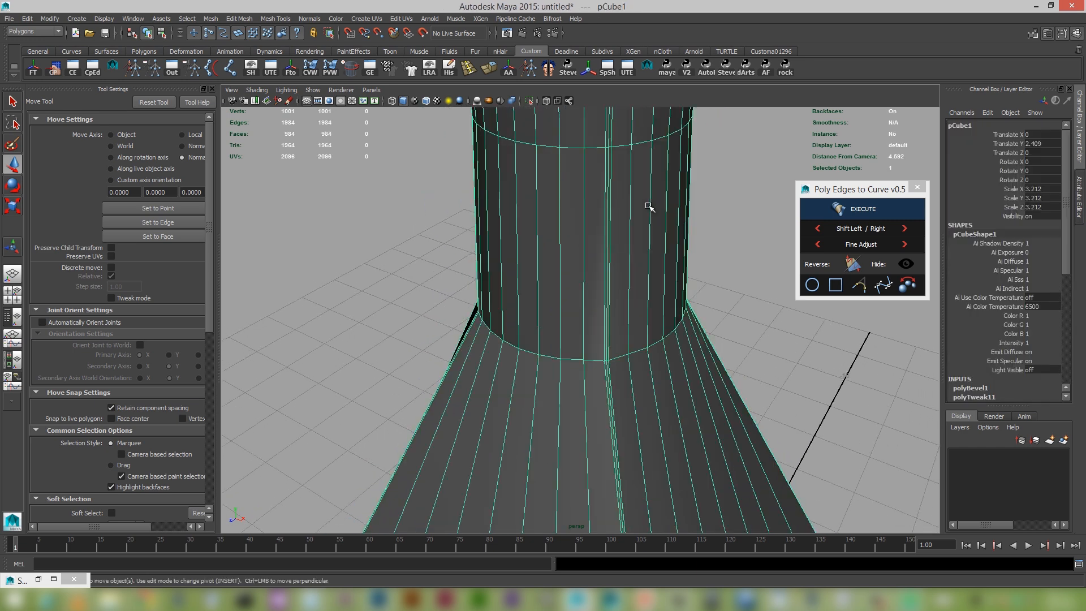
click(550, 300)
scroll(703, 285, down, 3)
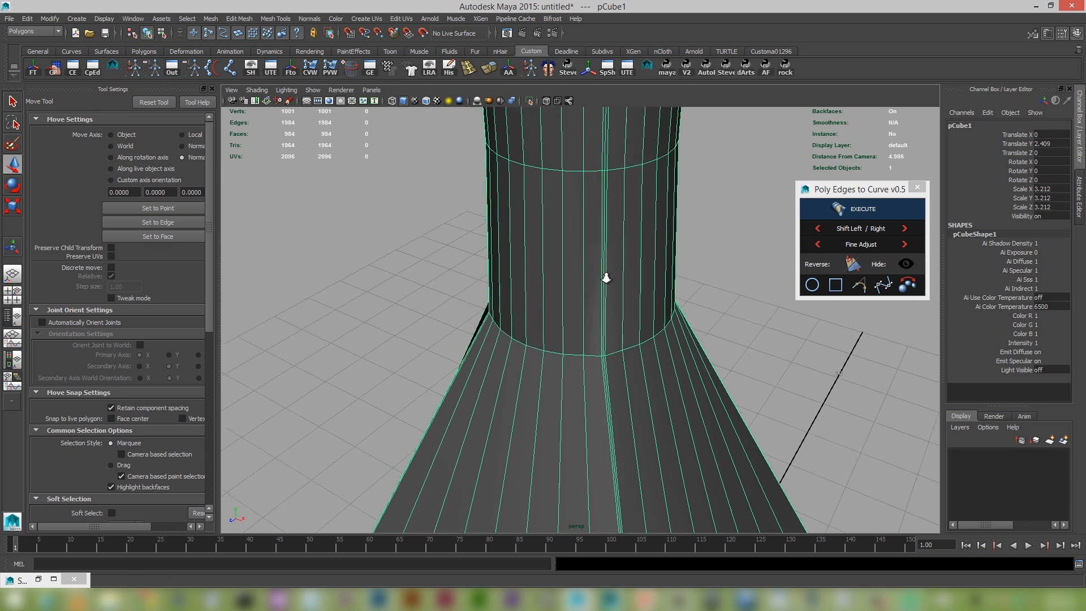
click(704, 285)
key(ctrl+z)
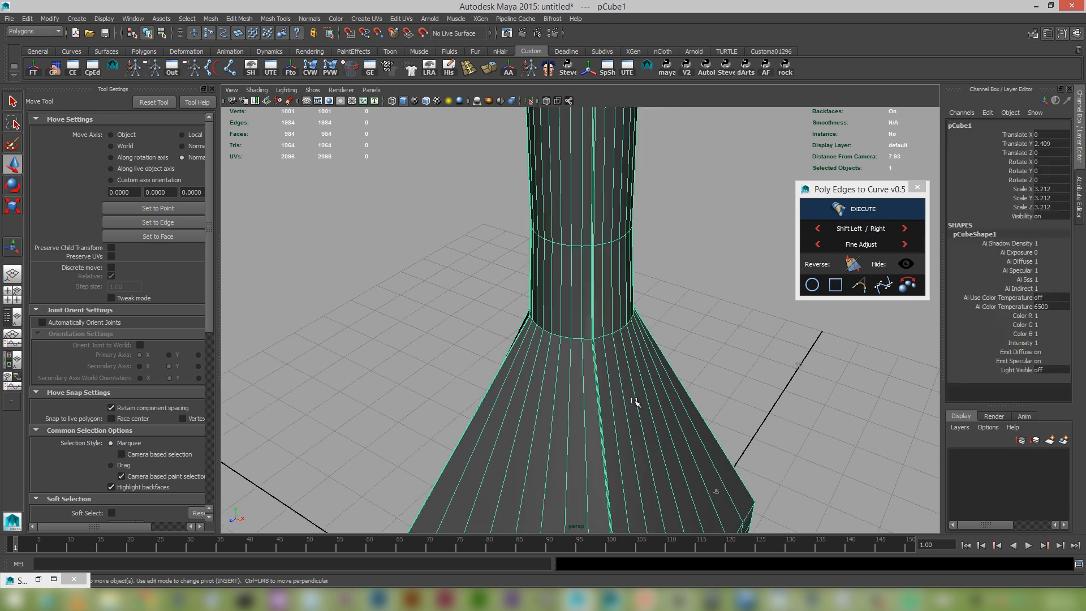
Step: Compare the smoothed and unsmoothed neck, and select the full edge loop at the neck's base
key(3)
scroll(610, 296, up, 2)
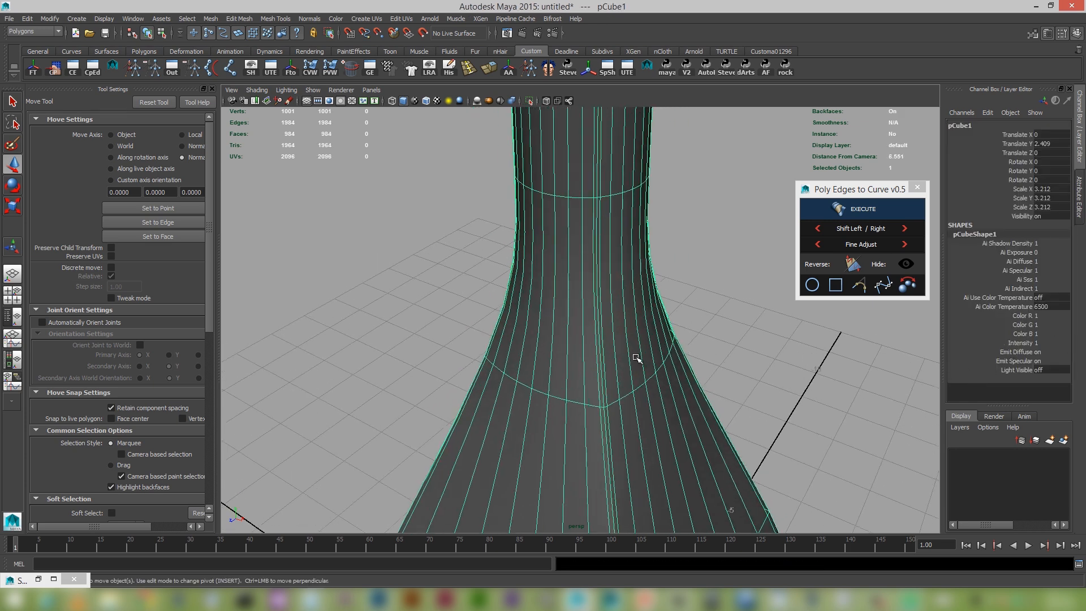
key(1)
scroll(517, 294, up, 3)
key(F10)
double_click(646, 359)
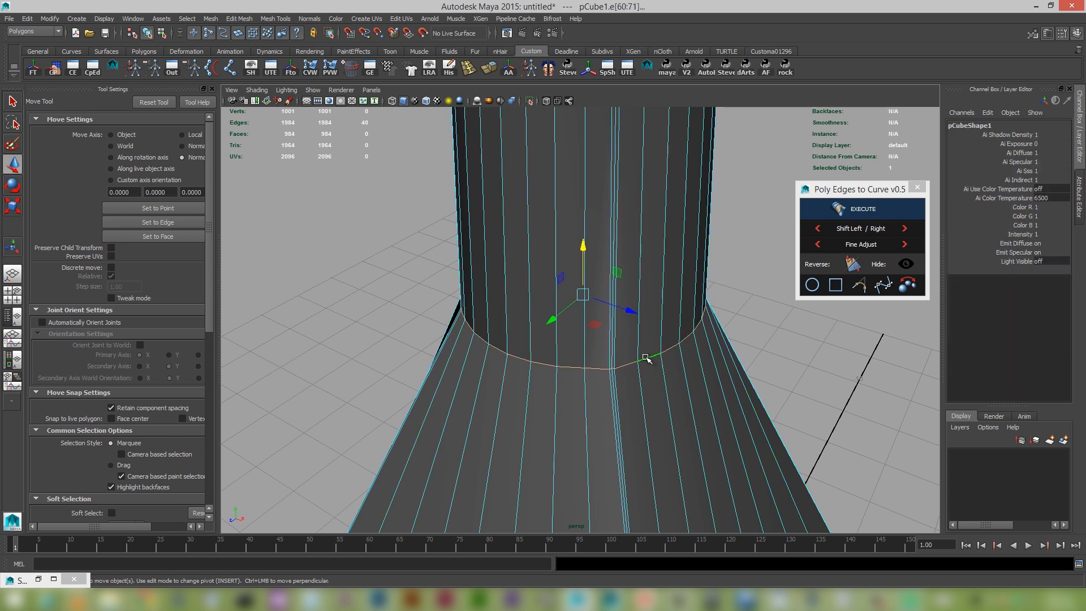
Step: Try converting the selected neck-base edge loop to a curve with Poly Edges to Curve, and undo it
alt+drag(711, 378, 753, 390)
right_click(911, 281)
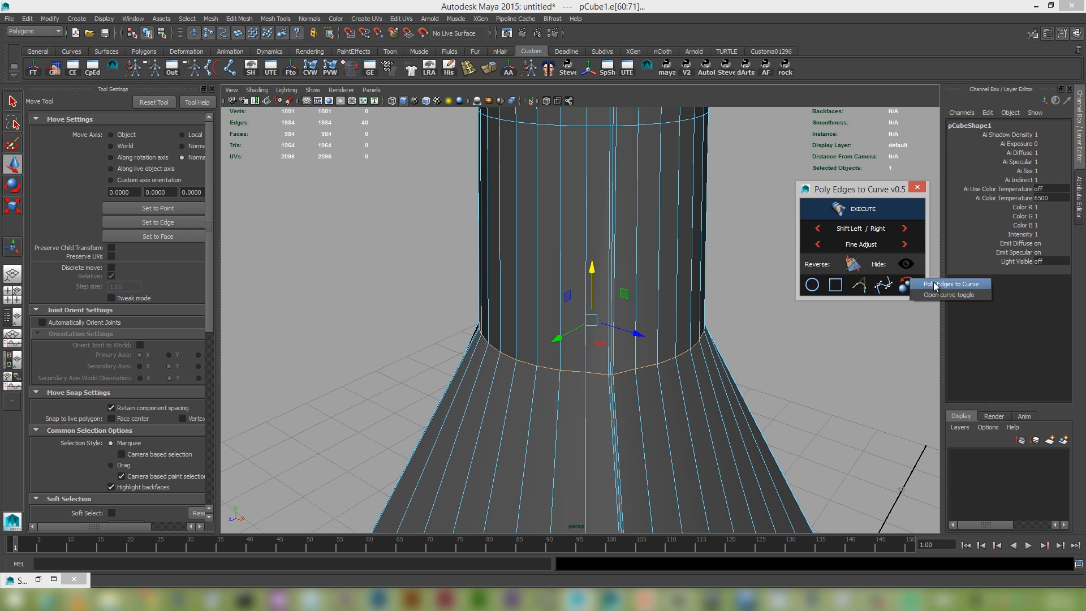
click(950, 284)
alt+drag(792, 390, 694, 390)
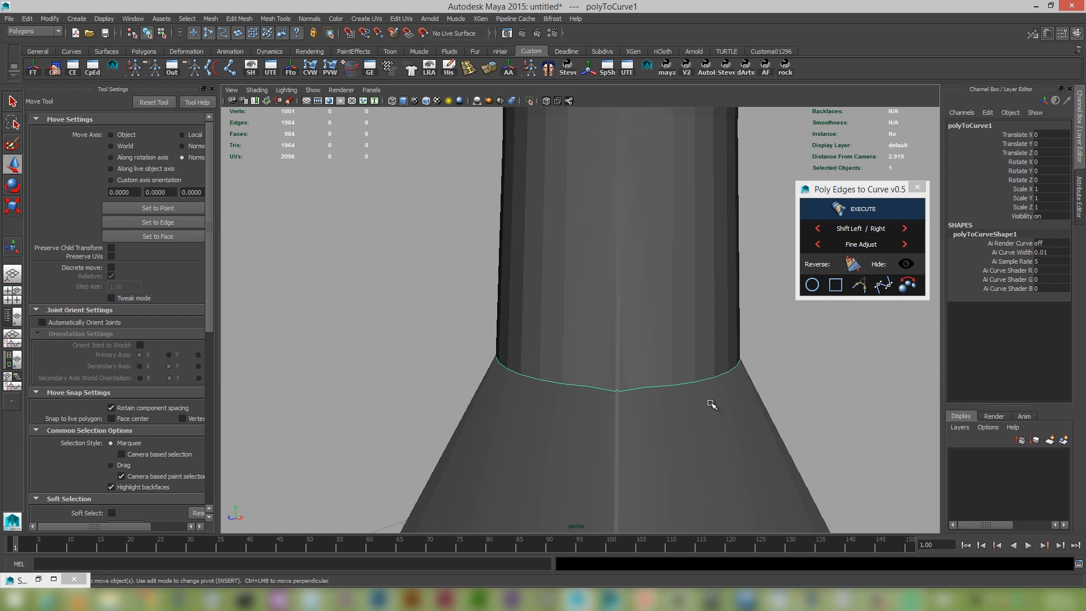
mouse_move(711, 404)
alt+right_down()
mouse_move(538, 308)
mouse_move(700, 406)
alt+right_up()
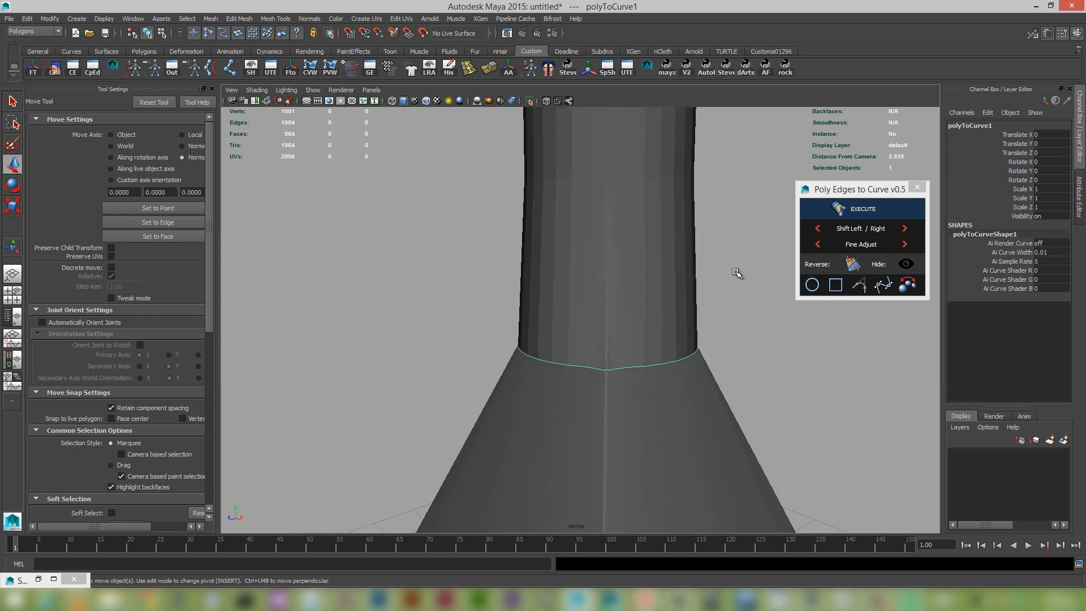
key(ctrl+z)
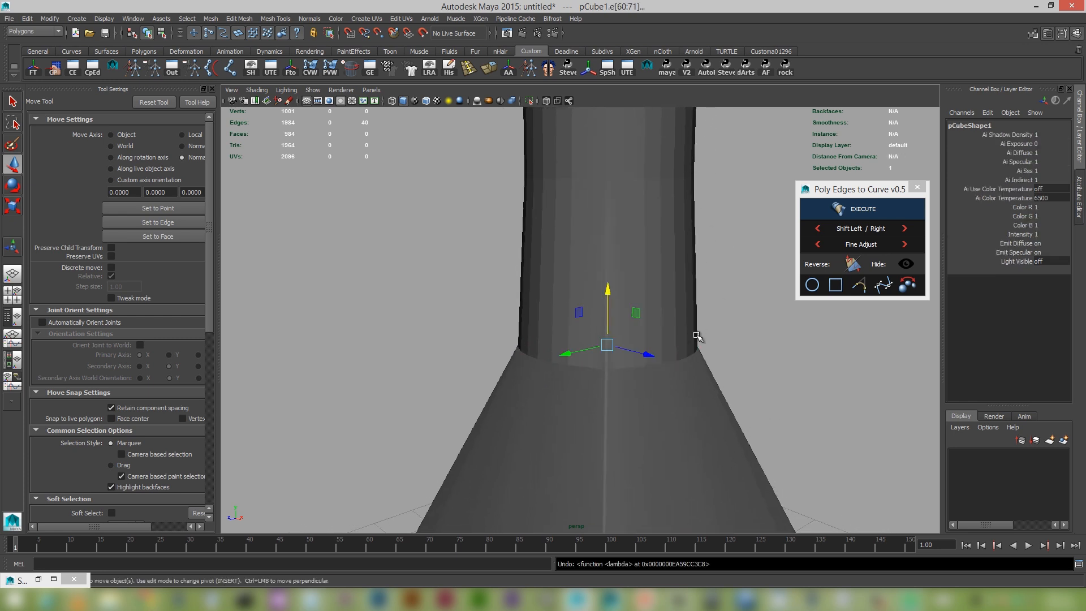
Step: Create a circle curve from the neck-base edge loop and return the bottle to edge mode with both selected
right_drag(673, 349, 675, 323)
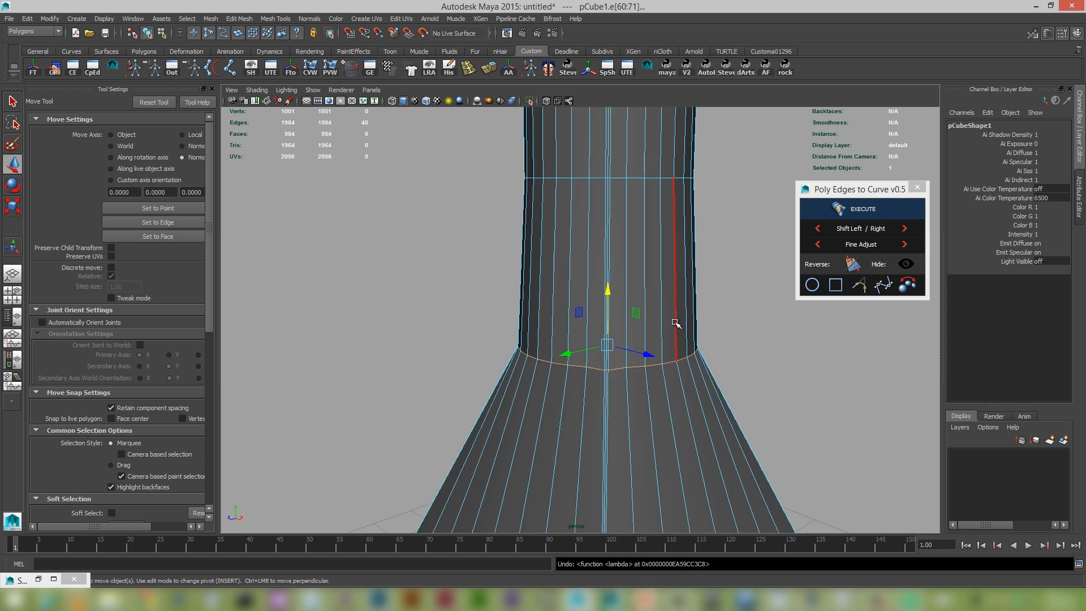
click(812, 286)
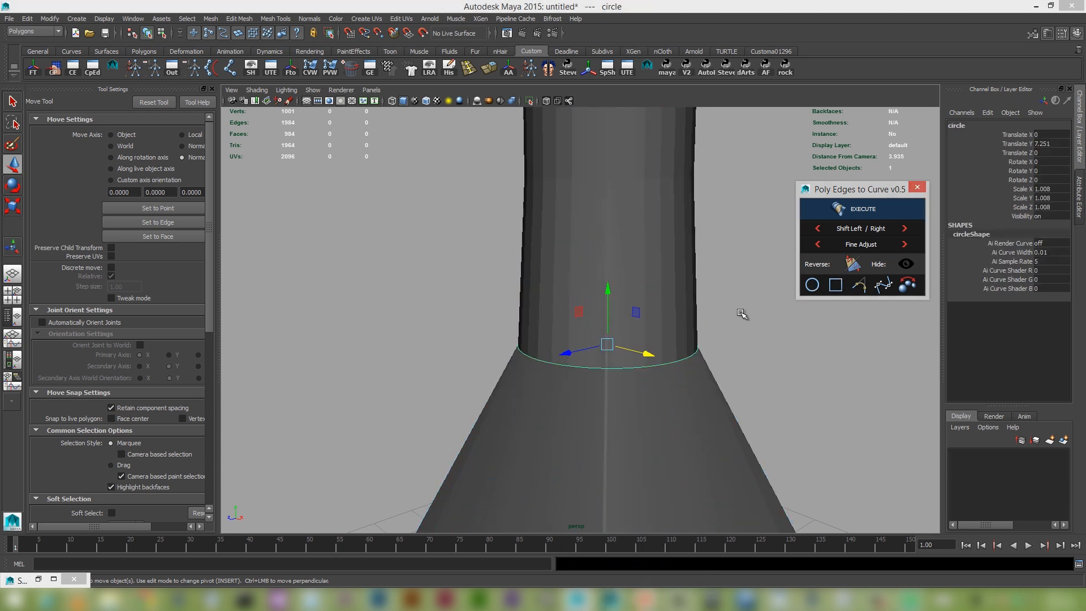
alt+drag(741, 316, 654, 331)
right_click(661, 263)
right_drag(662, 264, 661, 237)
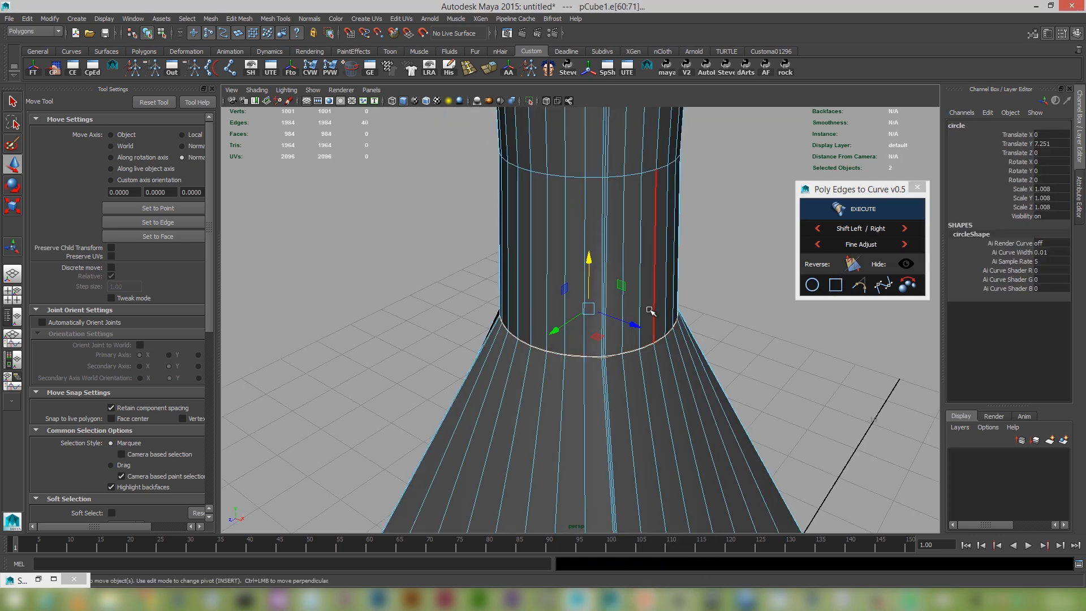
alt+right_drag(642, 319, 633, 342)
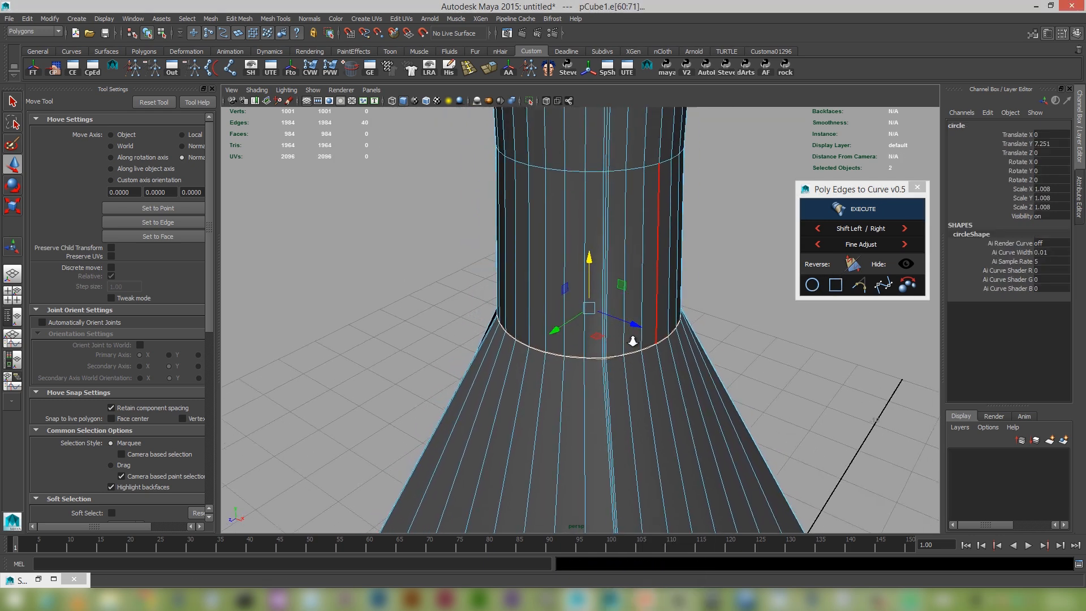
Step: Fit the selected neck-base edge loop to the circle curve with Poly Edges to Curve and check the twist it causes
click(865, 221)
alt+drag(650, 269, 716, 289)
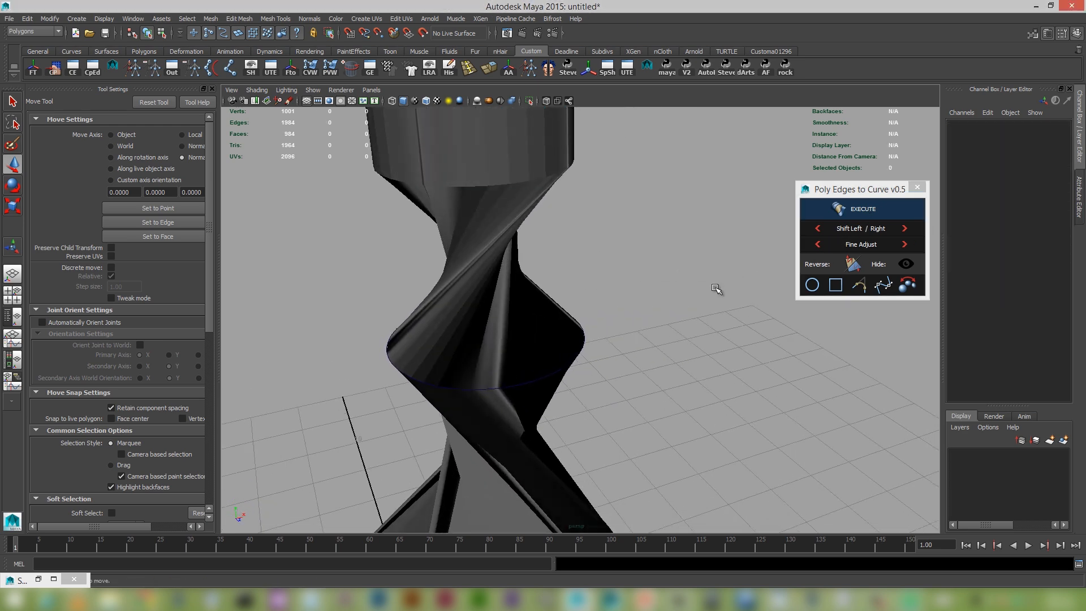
alt+right_drag(703, 303, 472, 245)
alt+drag(473, 245, 754, 284)
Step: Shift the neck-base loop's vertices around the circle to the right to untwist the bottle's neck and shoulder
click(820, 229)
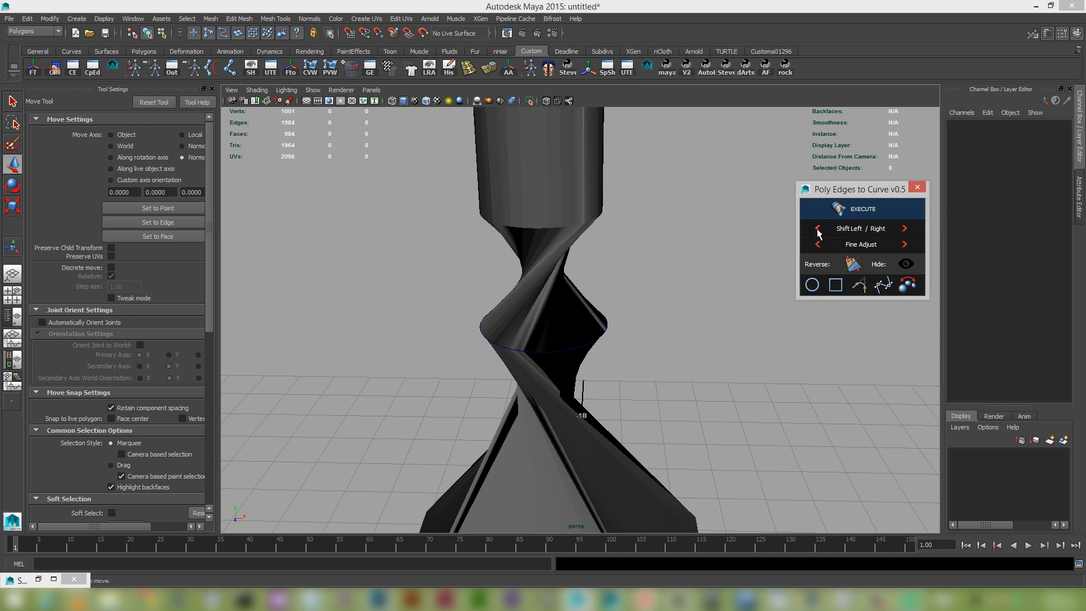
click(909, 229)
click(910, 230)
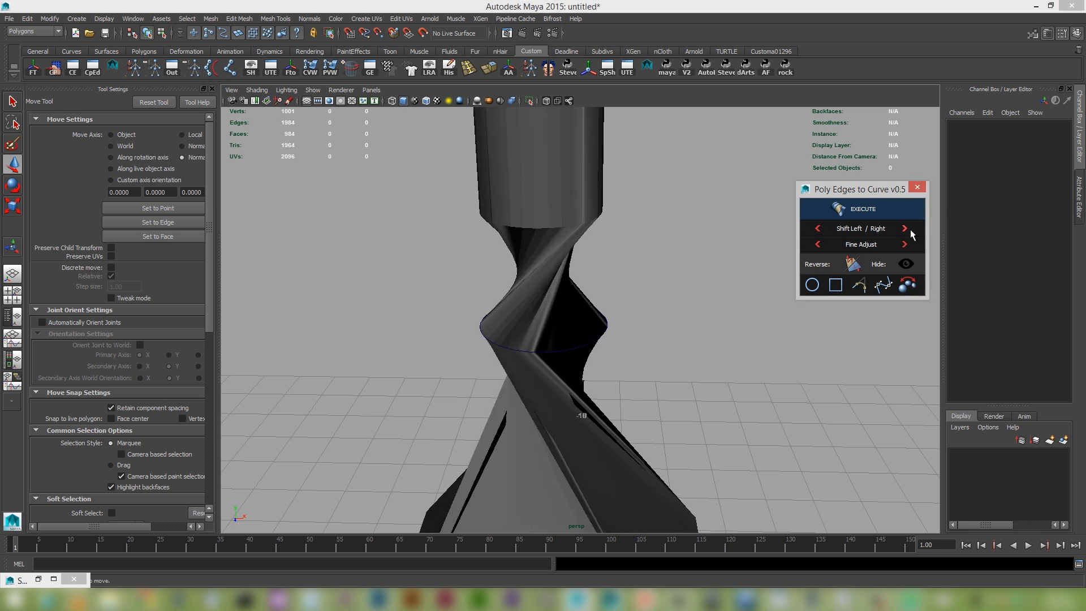
click(911, 230)
click(911, 229)
click(911, 230)
click(911, 230)
click(910, 229)
click(910, 230)
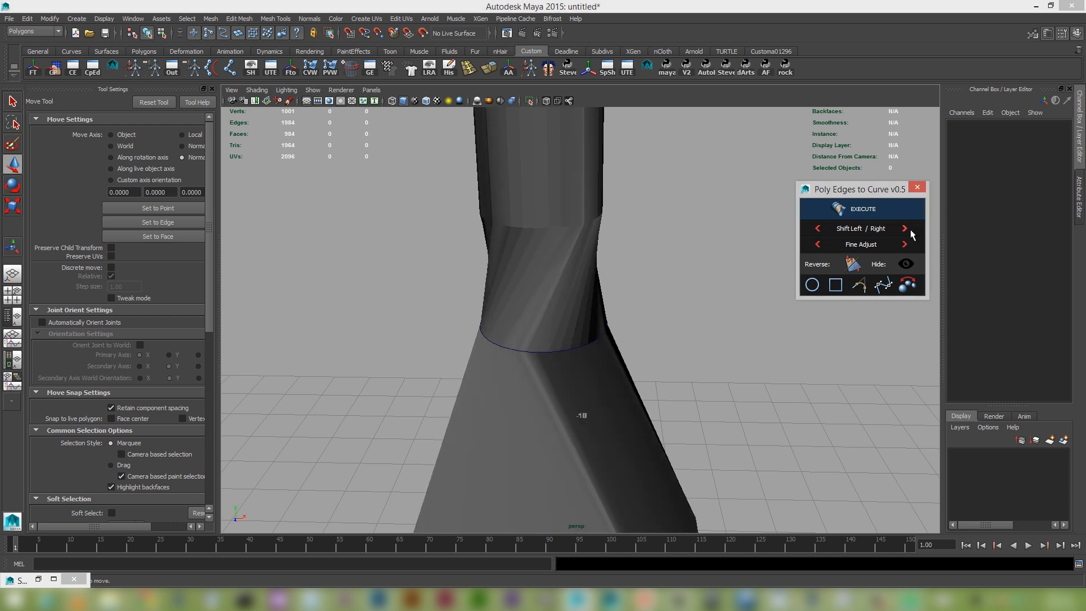
click(911, 229)
Step: Show wireframe on shaded and shift the neck-base loop further right until its vertical edges line up in the front view
click(668, 96)
key(alt+5)
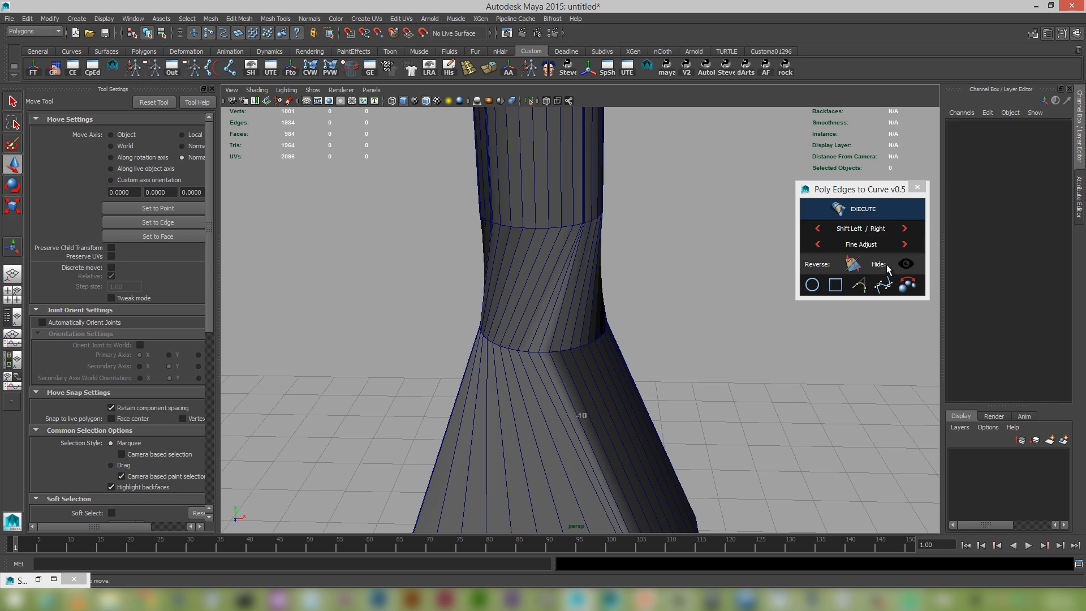
click(906, 230)
click(906, 230)
click(906, 229)
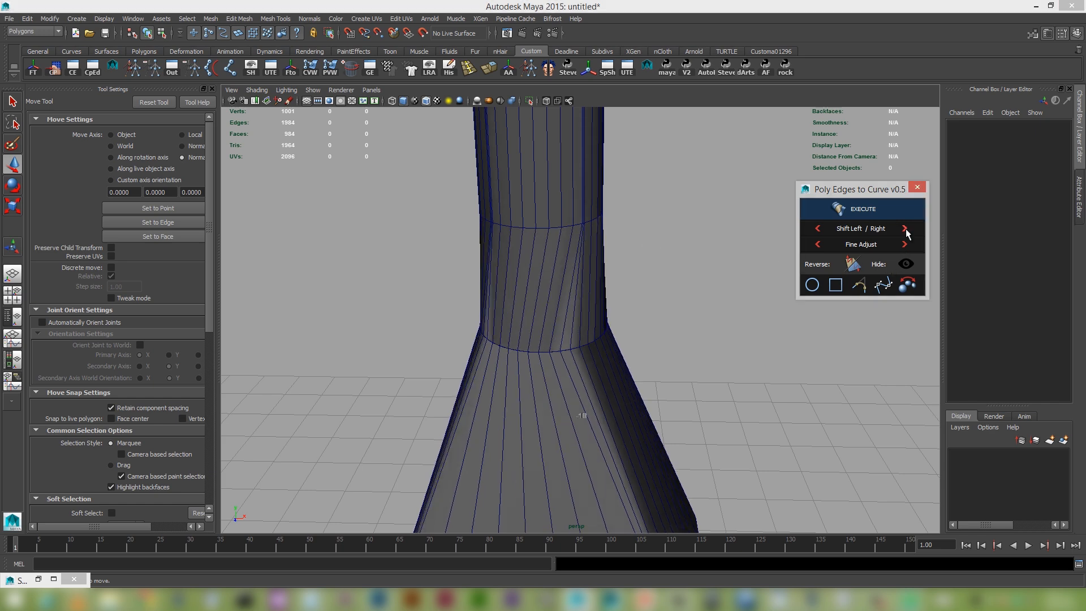
click(707, 126)
key(space)
drag(680, 242, 677, 263)
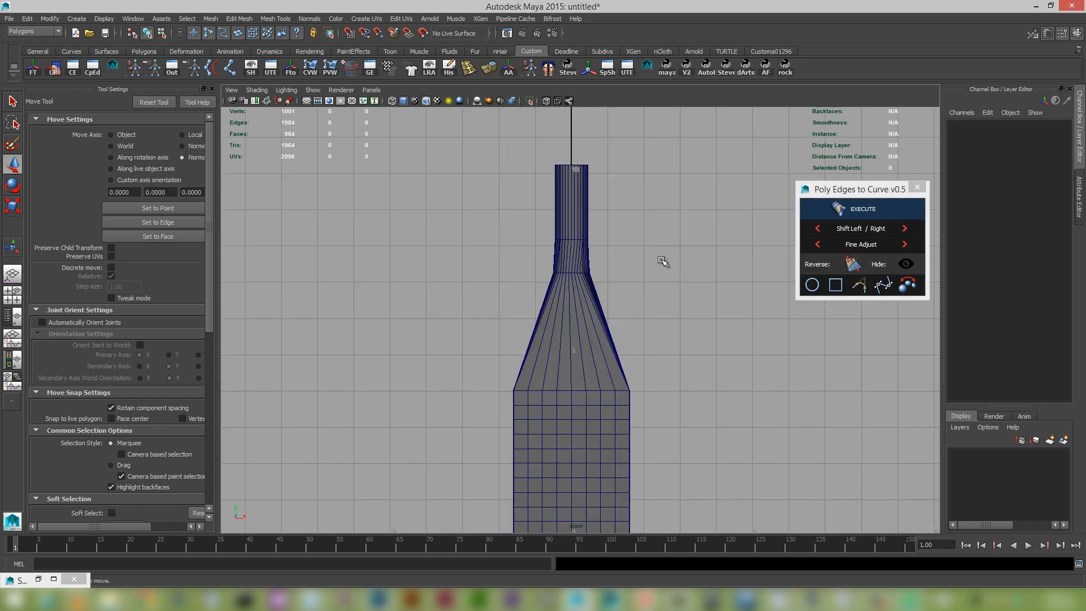
scroll(663, 262, up, 10)
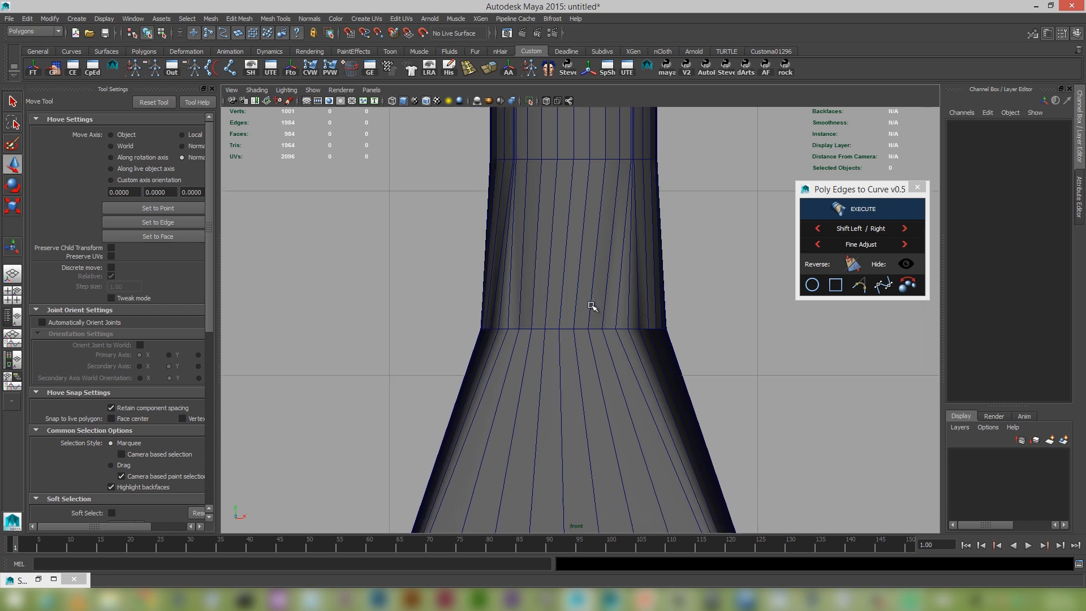
scroll(592, 306, up, 4)
click(904, 229)
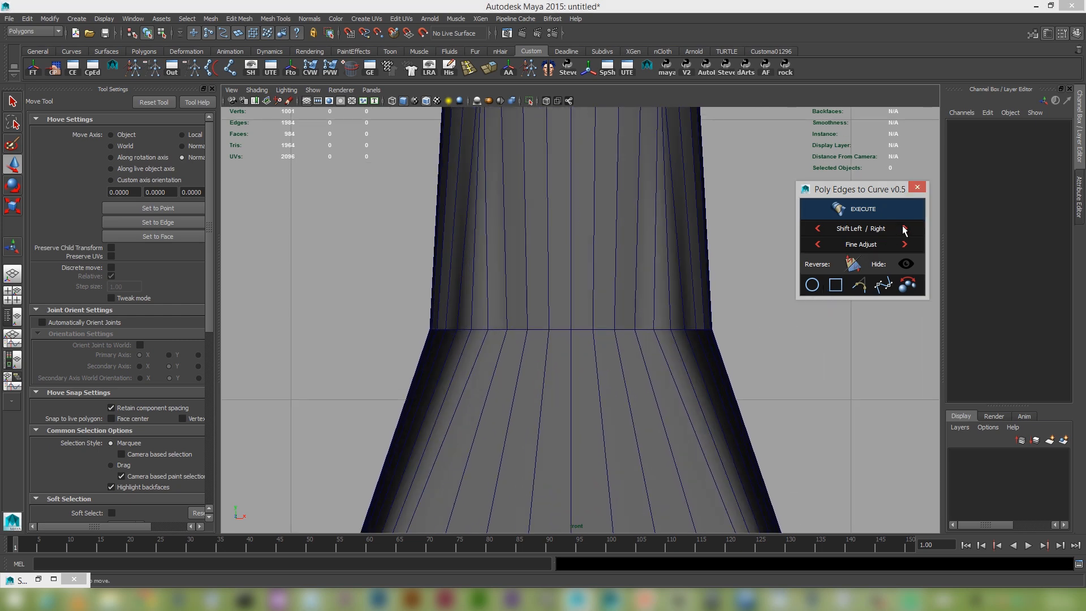
Step: Select the full horizontal edge loop on the neck just above the neck base, in edge mode
scroll(528, 300, down, 8)
scroll(622, 340, up, 8)
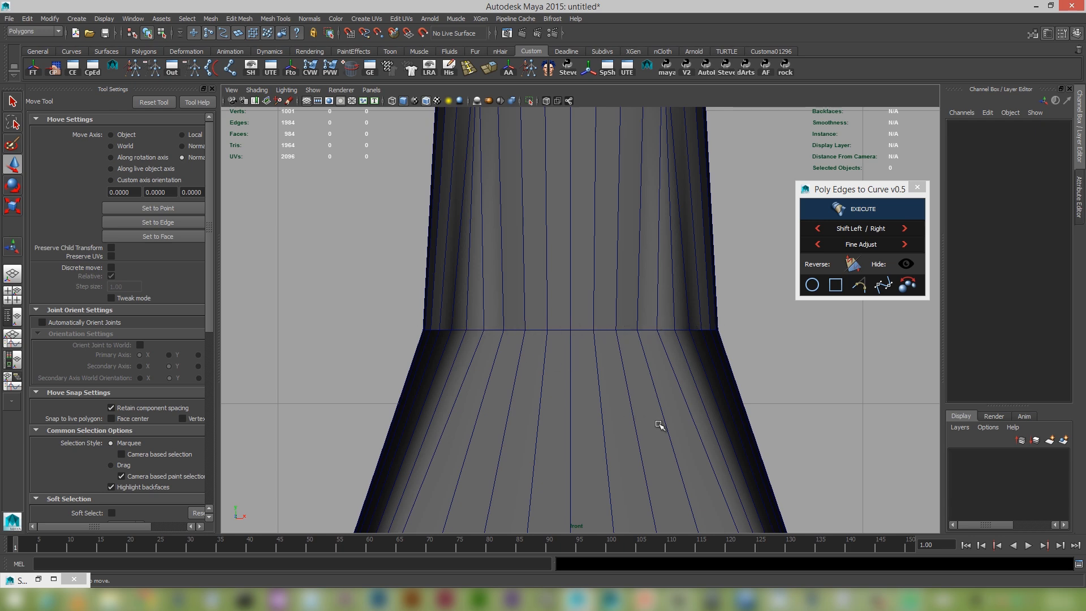
scroll(566, 396, down, 8)
scroll(582, 388, up, 8)
scroll(628, 430, down, 2)
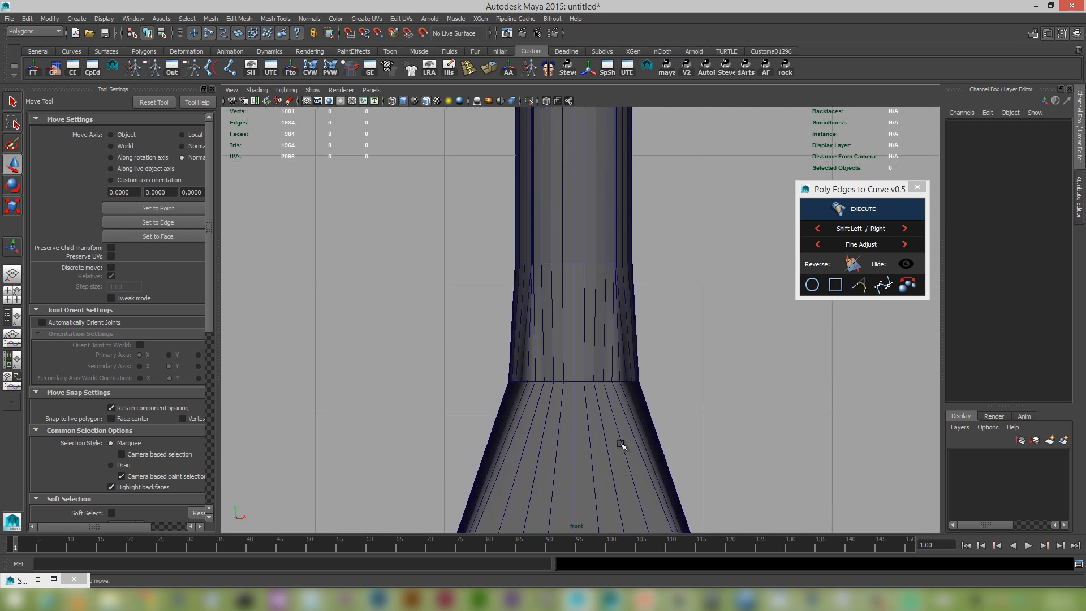
scroll(639, 425, up, 5)
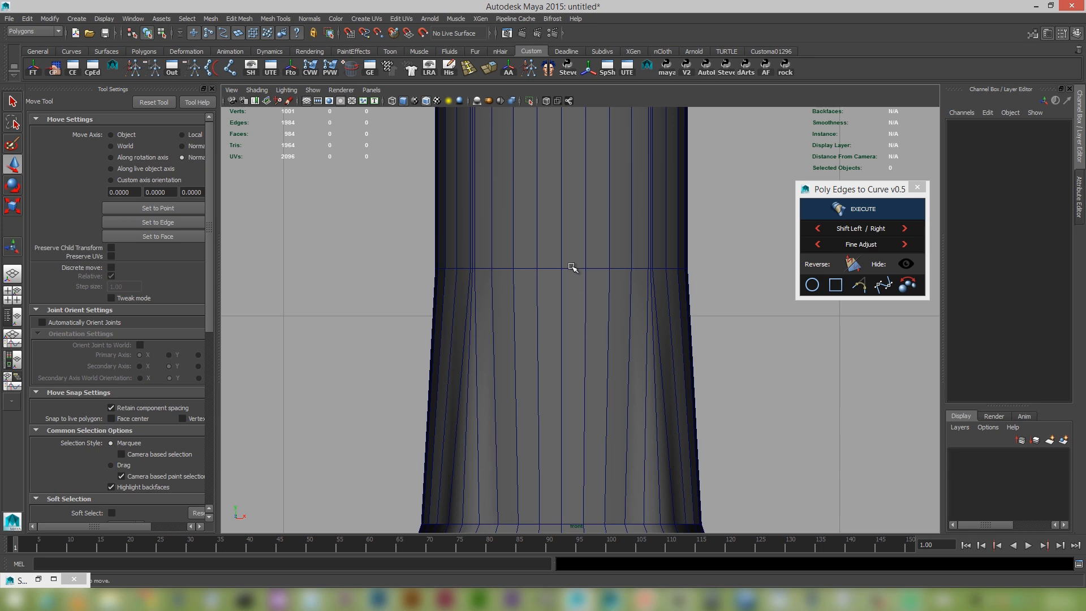
right_drag(571, 267, 572, 240)
double_click(573, 267)
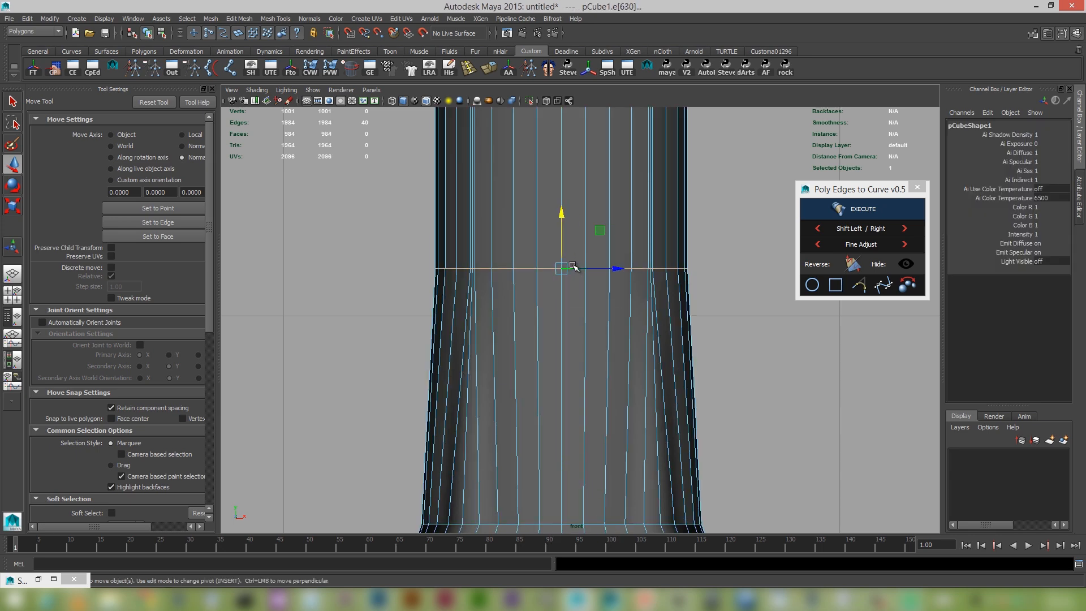
Step: Create a circle curve from the selected edge loop on the neck
scroll(727, 436, down, 6)
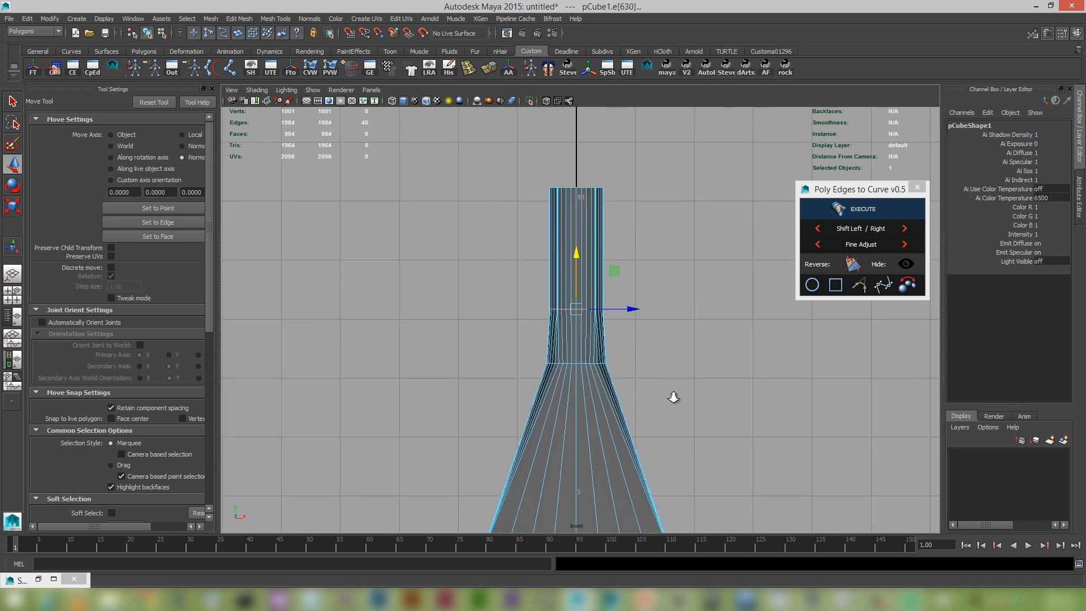
scroll(710, 434, up, 4)
scroll(651, 396, up, 3)
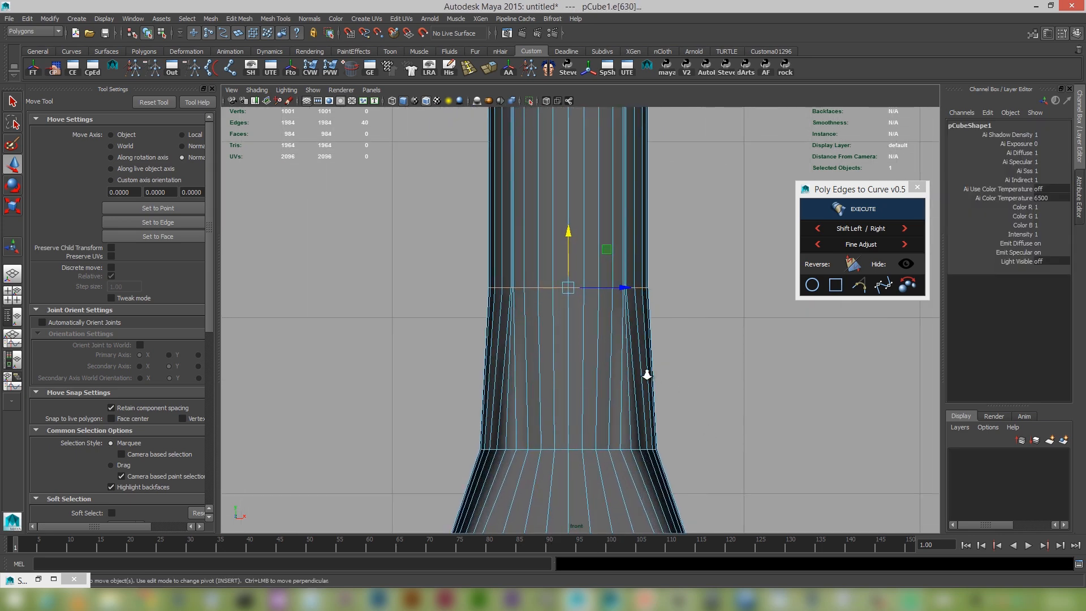
click(813, 286)
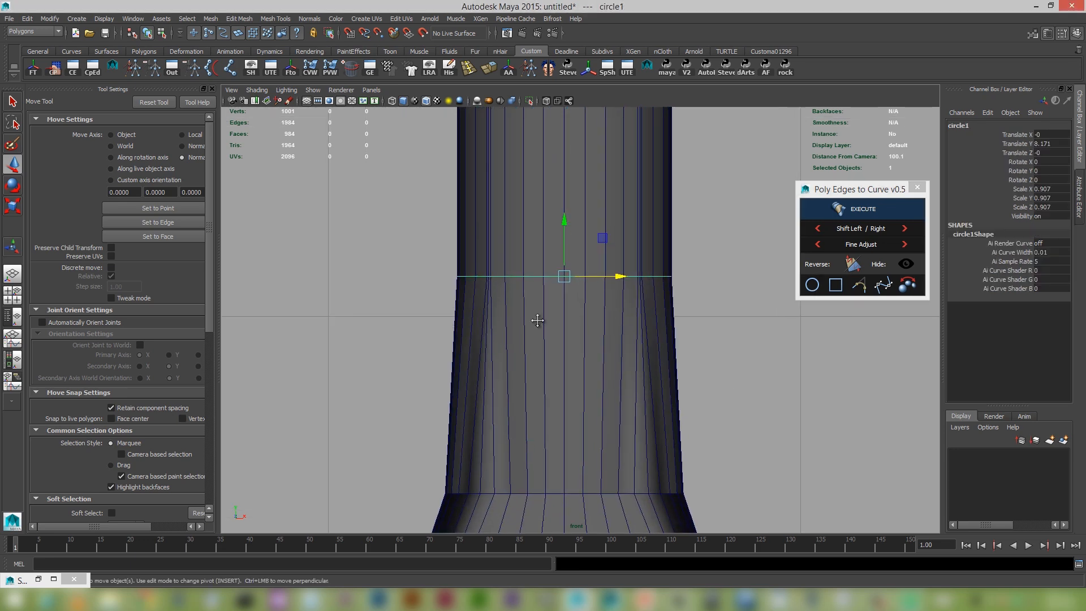
Step: In the perspective view, fit the upper neck edge loop to its circle curve and reverse the curve's direction
key(space)
drag(481, 350, 472, 316)
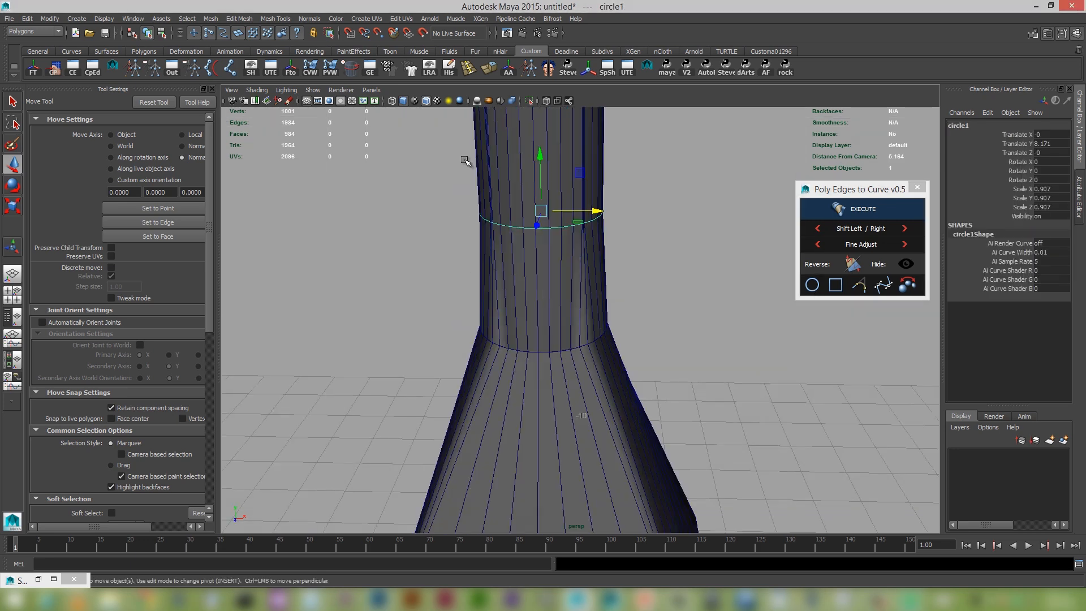
scroll(533, 258, up, 3)
scroll(533, 258, up, 3)
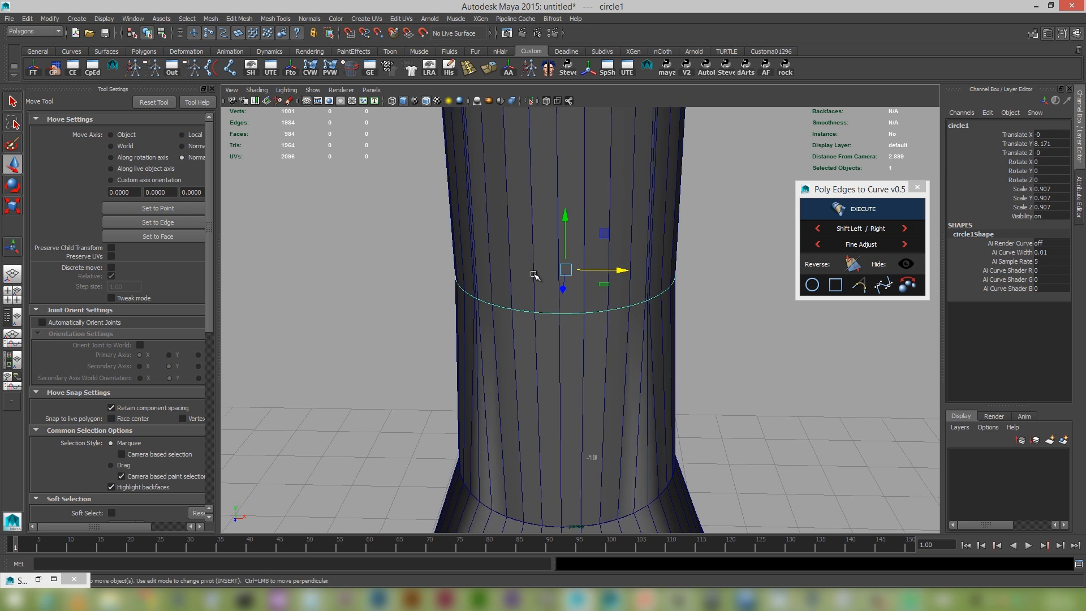
right_drag(535, 266, 528, 238)
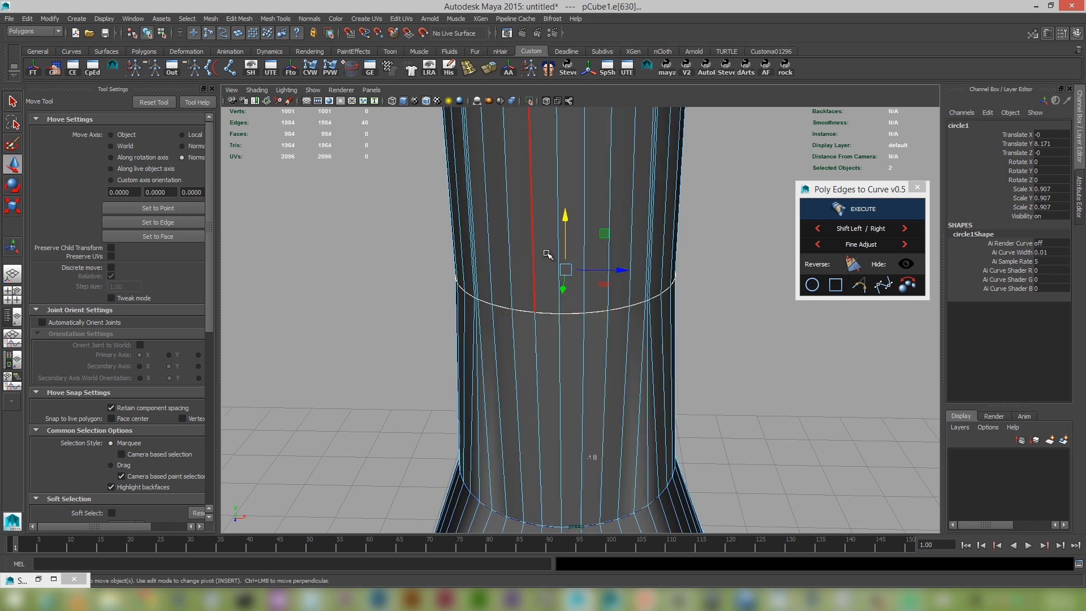
click(880, 212)
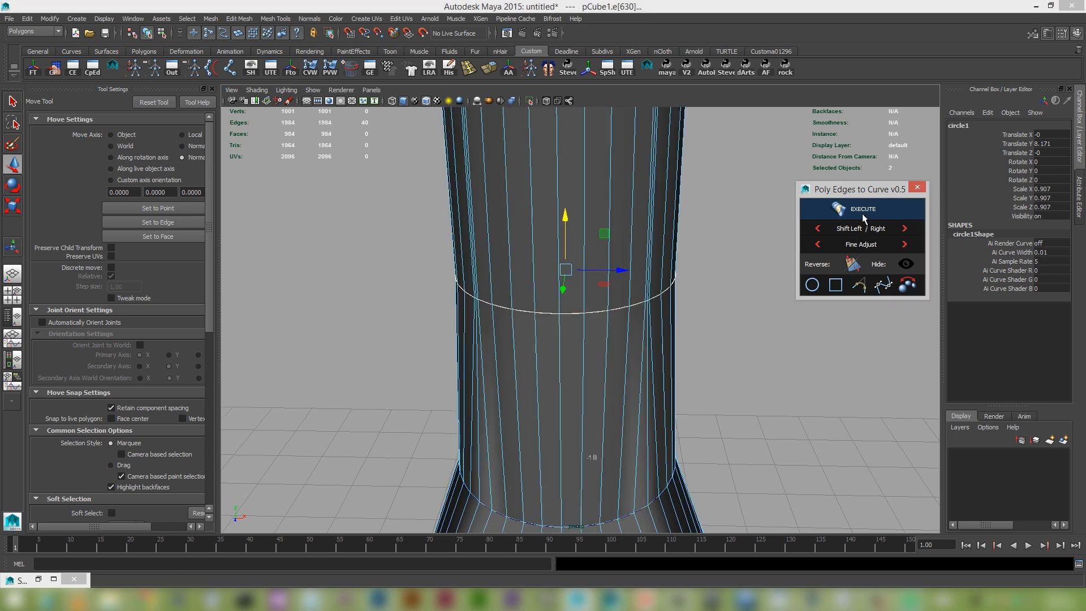
click(854, 261)
Step: Shift the upper neck loop's vertices around the circle to the right until the neck's vertical edges run straight
click(903, 229)
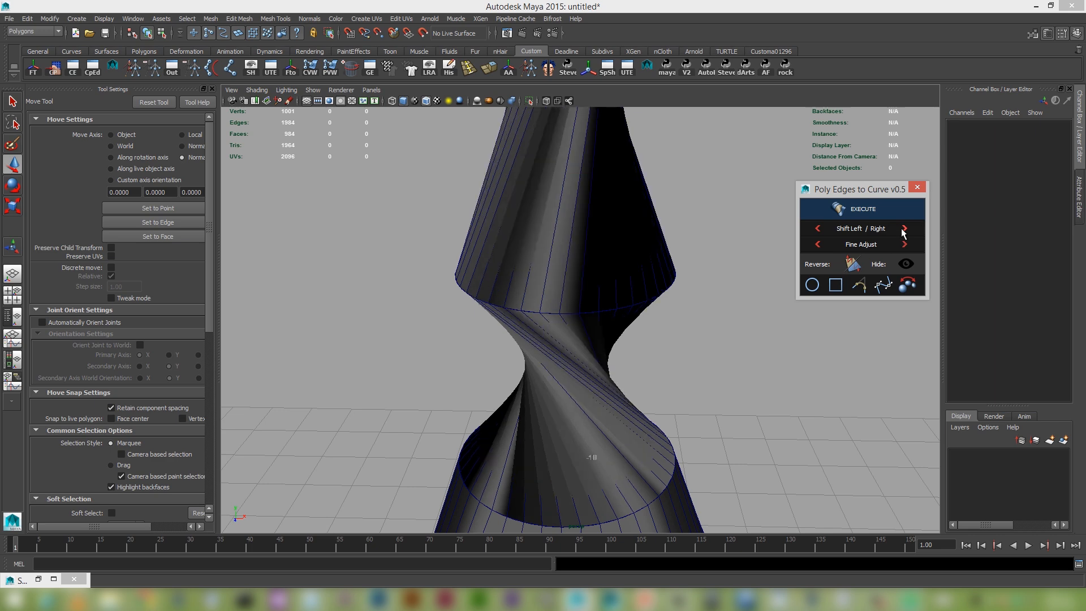
click(902, 229)
click(902, 229)
click(902, 230)
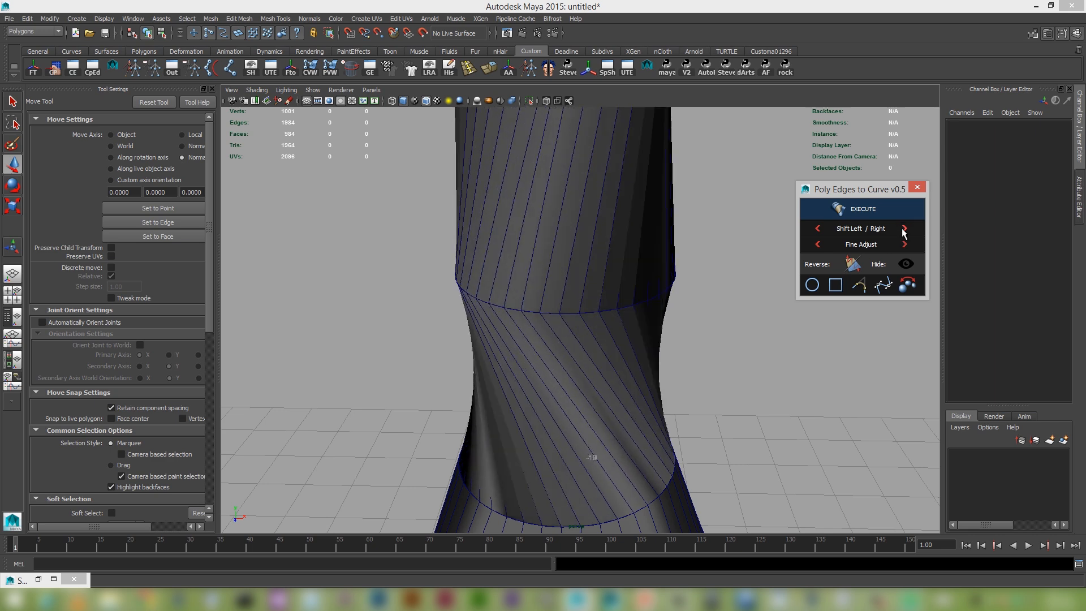
click(902, 229)
click(902, 229)
click(903, 229)
click(903, 229)
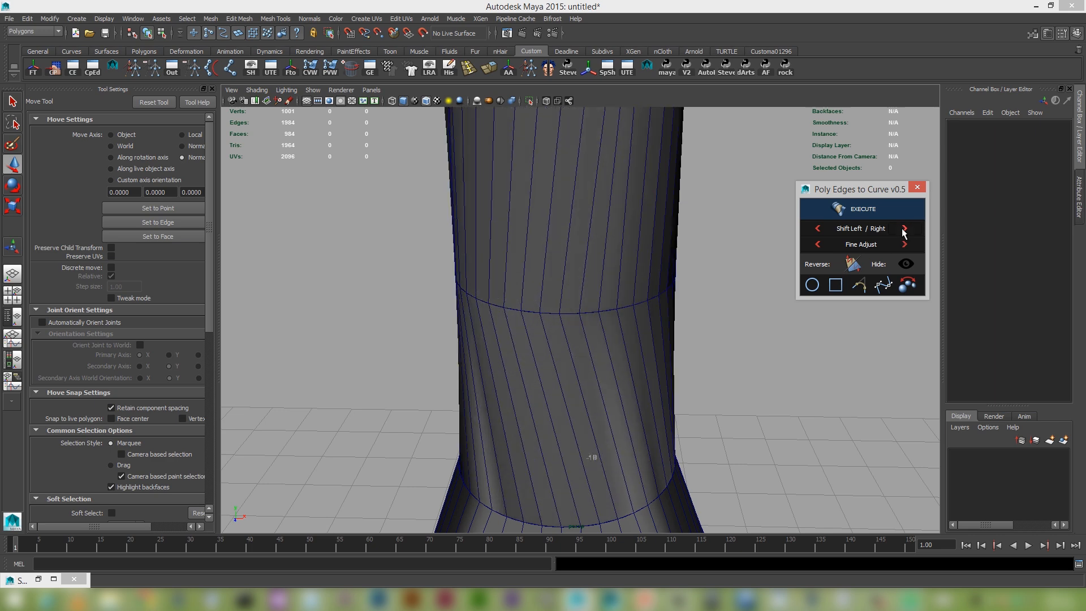
click(904, 229)
click(903, 229)
click(903, 229)
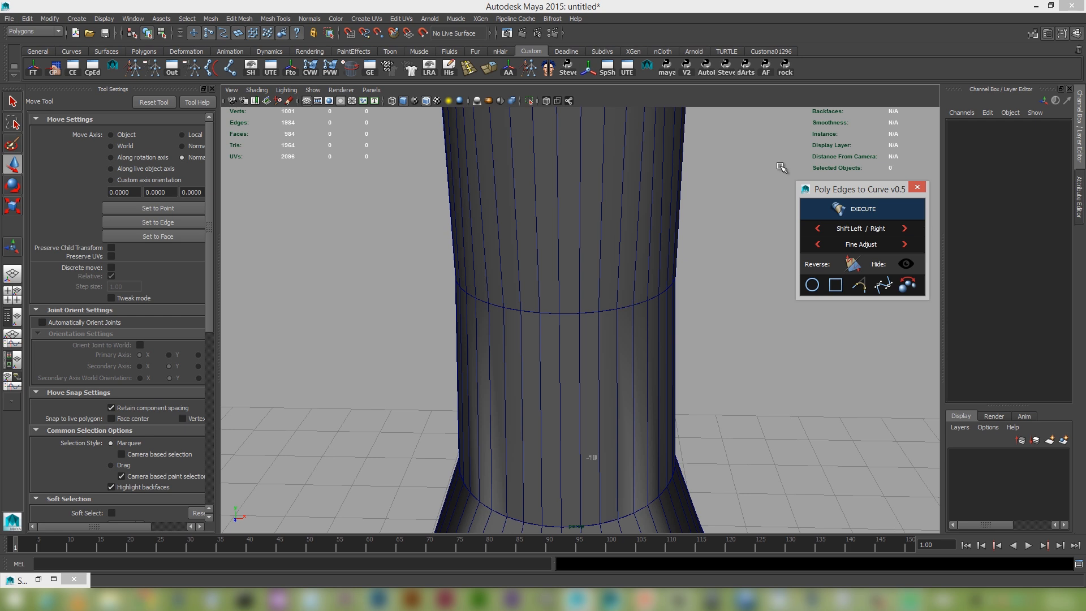
Step: Examine the alignment of the neck's vertical edges in the front view, from the neck base up to the rim
click(751, 105)
key(space)
drag(668, 187, 636, 220)
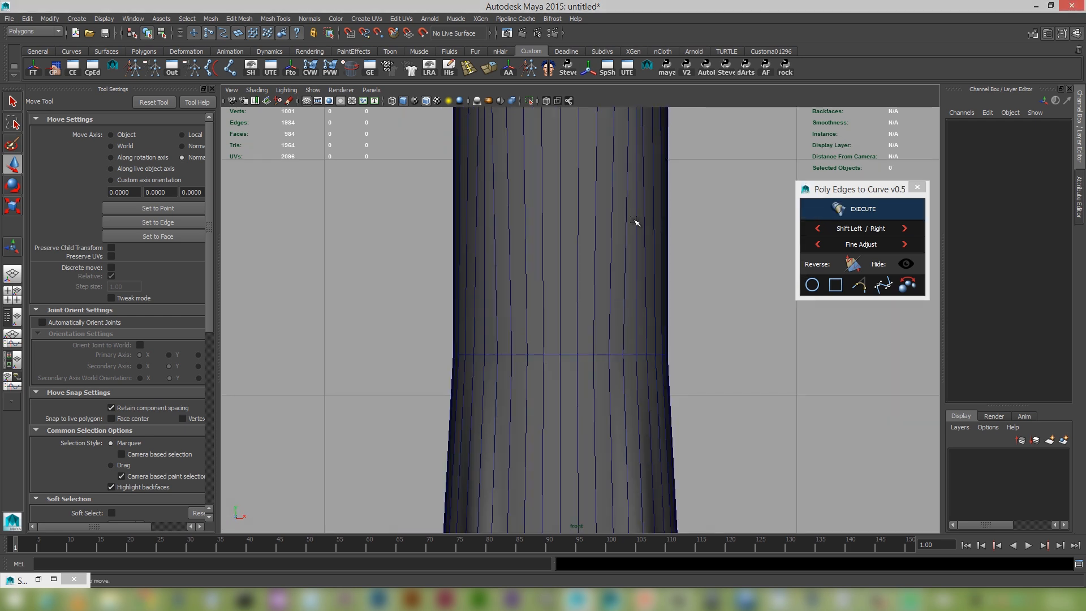
alt+right_drag(516, 238, 606, 331)
mouse_move(704, 379)
alt+right_down()
mouse_move(672, 366)
mouse_move(693, 384)
alt+right_up()
alt+middle_drag(691, 370, 699, 309)
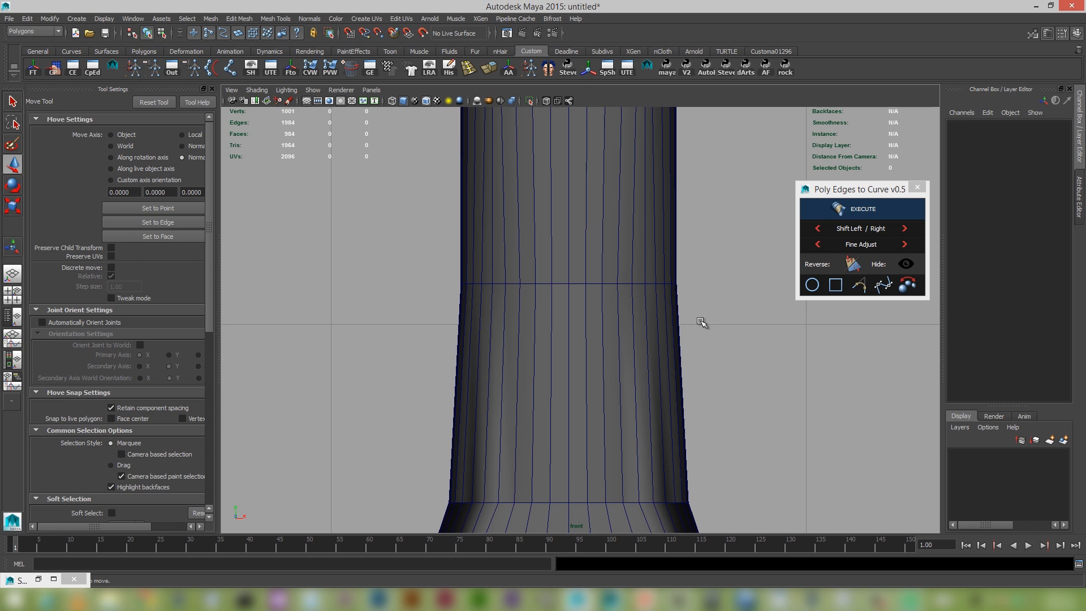
alt+right_drag(720, 370, 616, 293)
alt+middle_drag(616, 293, 596, 499)
scroll(560, 269, up, 2)
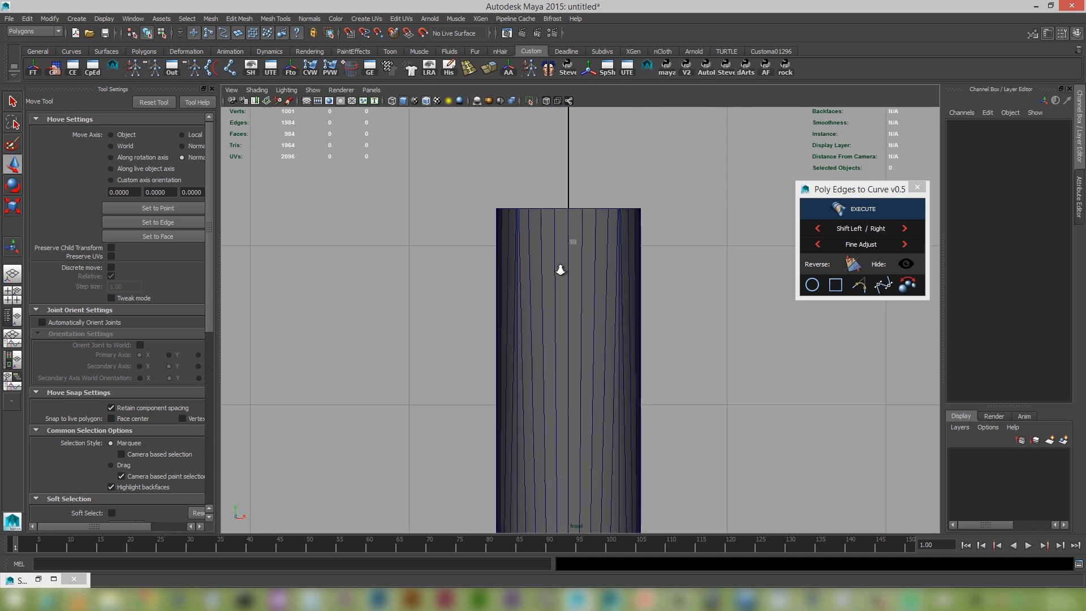
Step: In the perspective view, select the full outer edge loop around the bottle's top rim
key(space)
drag(567, 276, 564, 252)
alt+right_drag(578, 280, 555, 228)
alt+middle_drag(554, 228, 575, 504)
alt+middle_drag(591, 318, 577, 439)
alt+right_drag(577, 439, 606, 417)
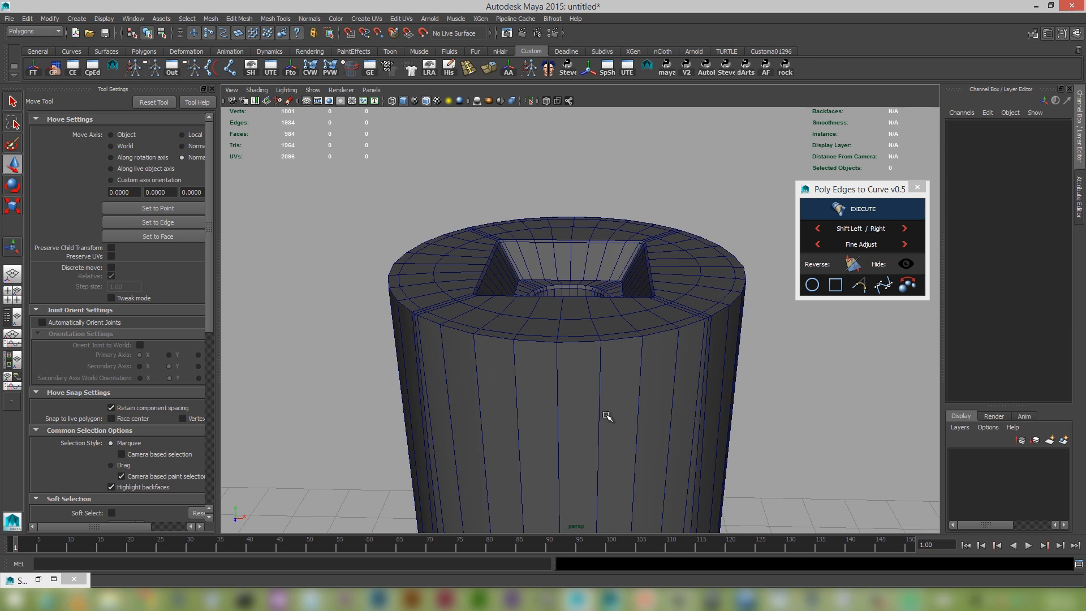
right_drag(581, 301, 582, 266)
double_click(584, 341)
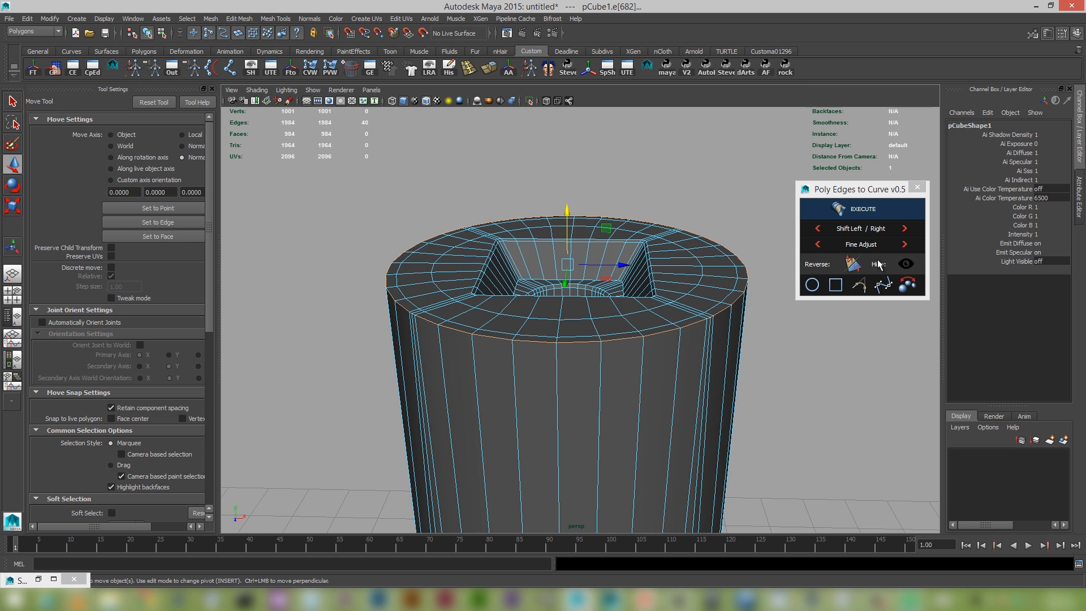
Step: Create a circle curve from the top rim's outer edge loop and fit the loop to that circle
scroll(684, 368, down, 1)
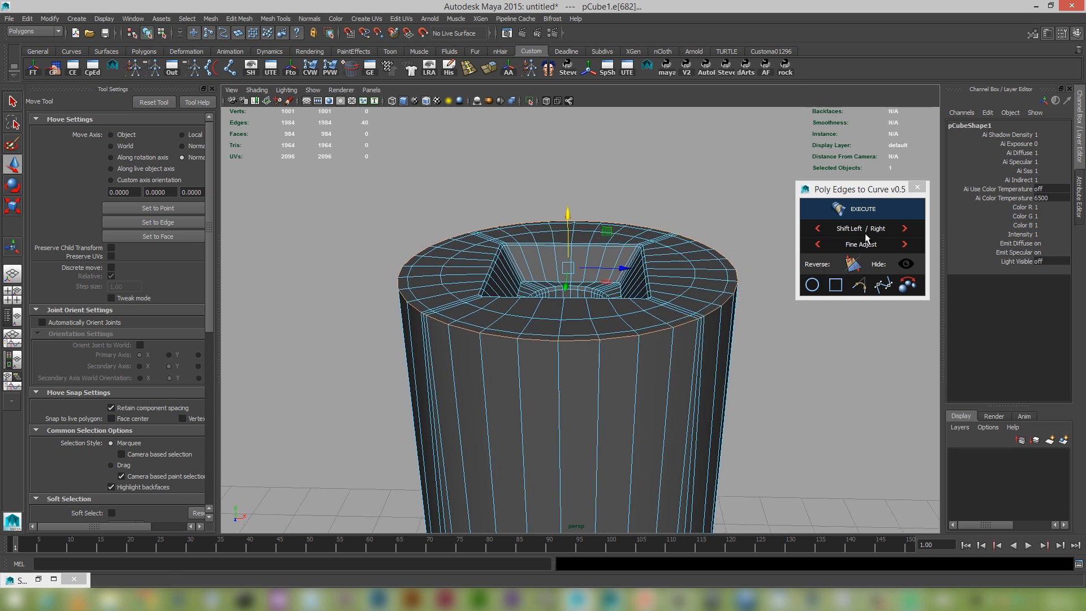
click(813, 288)
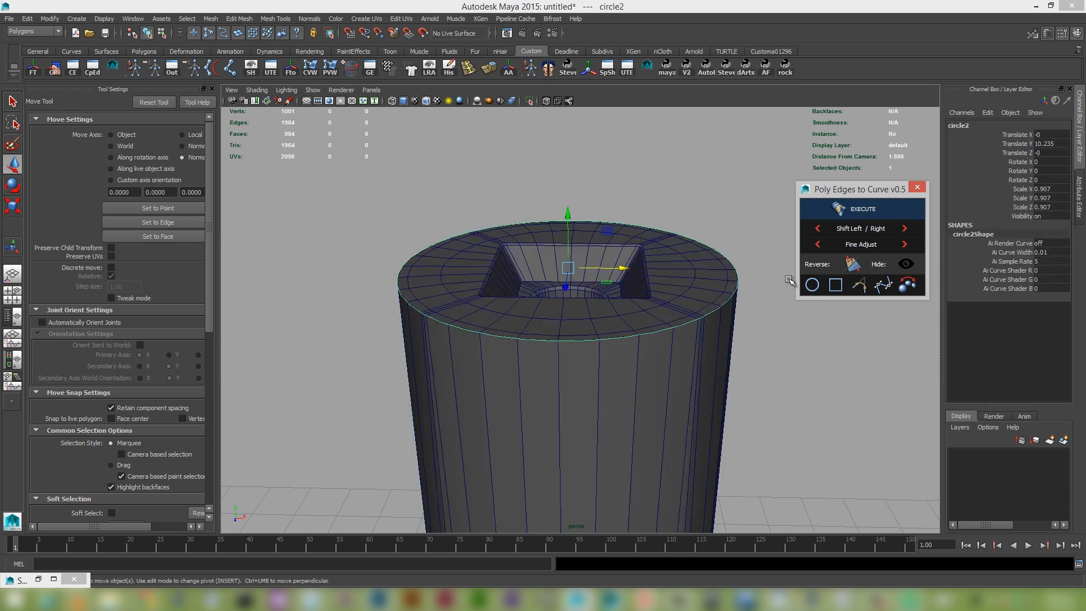
right_drag(650, 310, 654, 261)
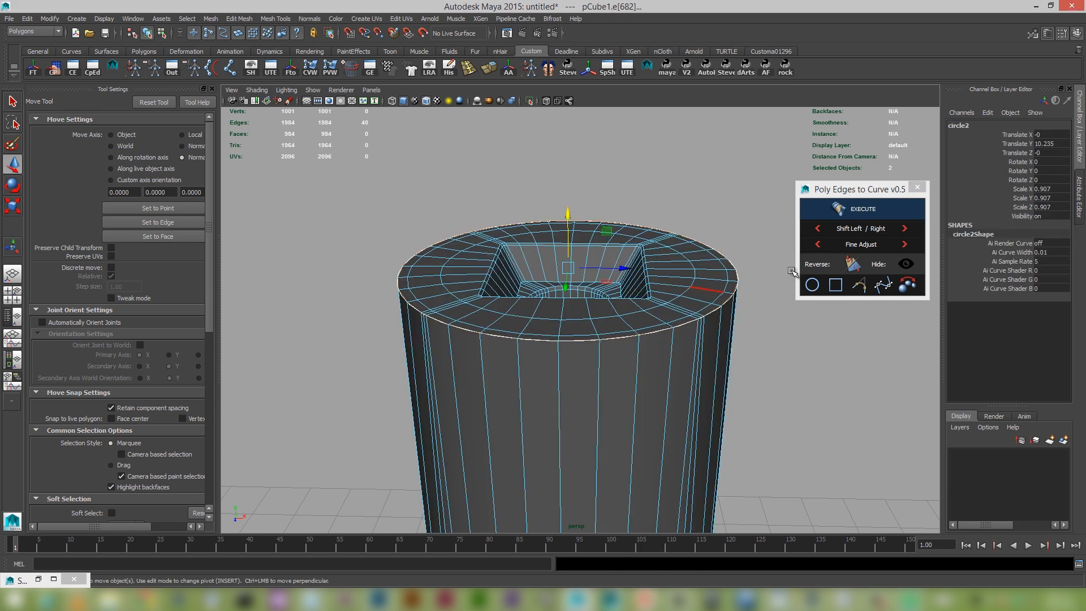
click(862, 209)
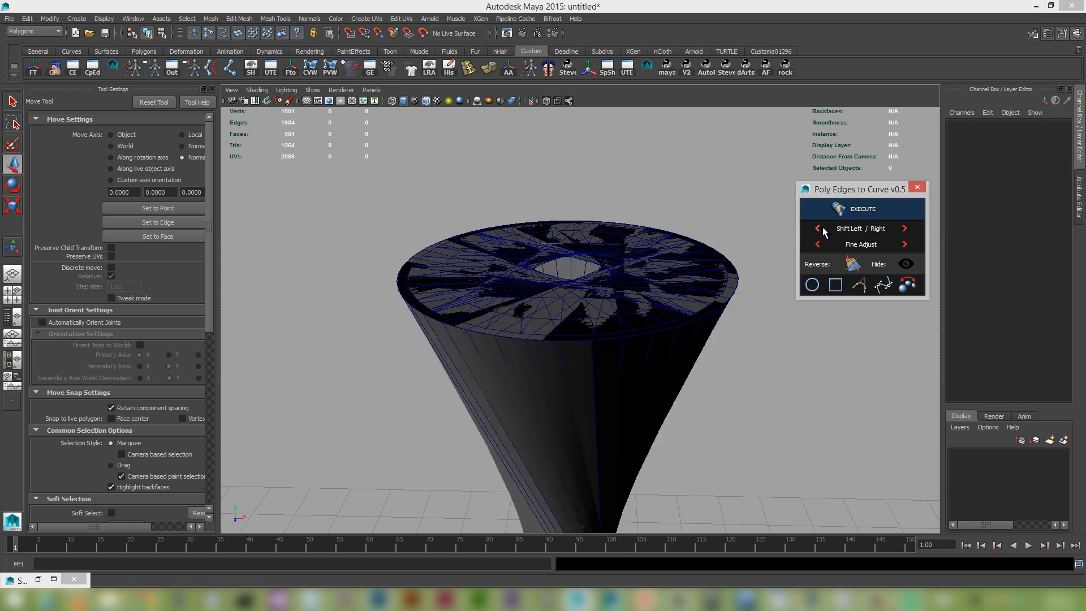
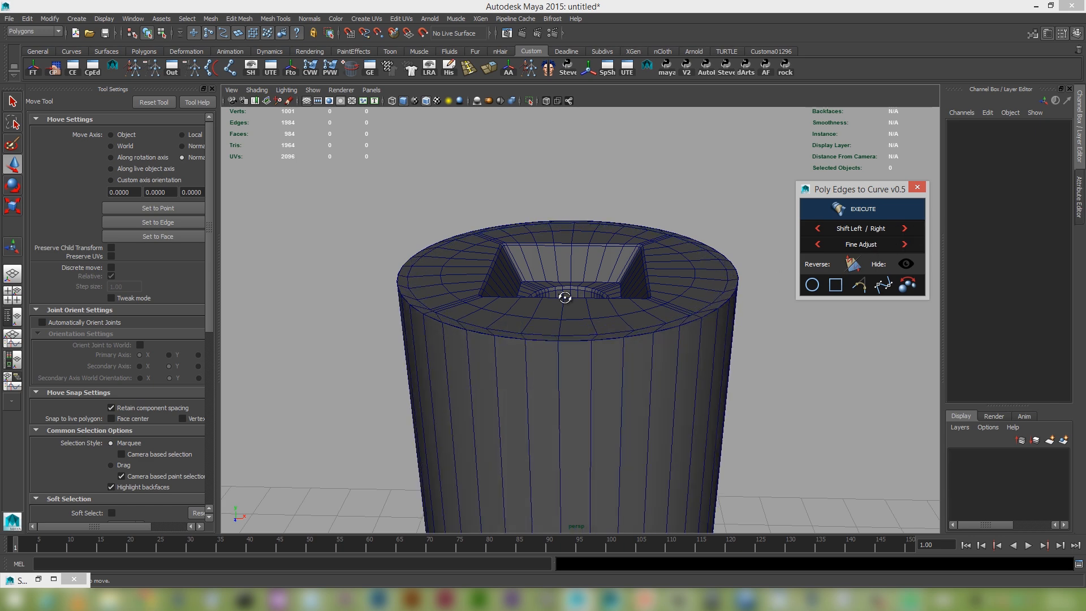
Step: Select the edge loop just inside the outer rim on the bottle's top face and convert it to a curve with Poly Edges to Curve
alt+drag(565, 297, 566, 308)
alt+right_drag(567, 308, 571, 335)
alt+middle_drag(565, 336, 599, 311)
alt+right_drag(600, 311, 622, 312)
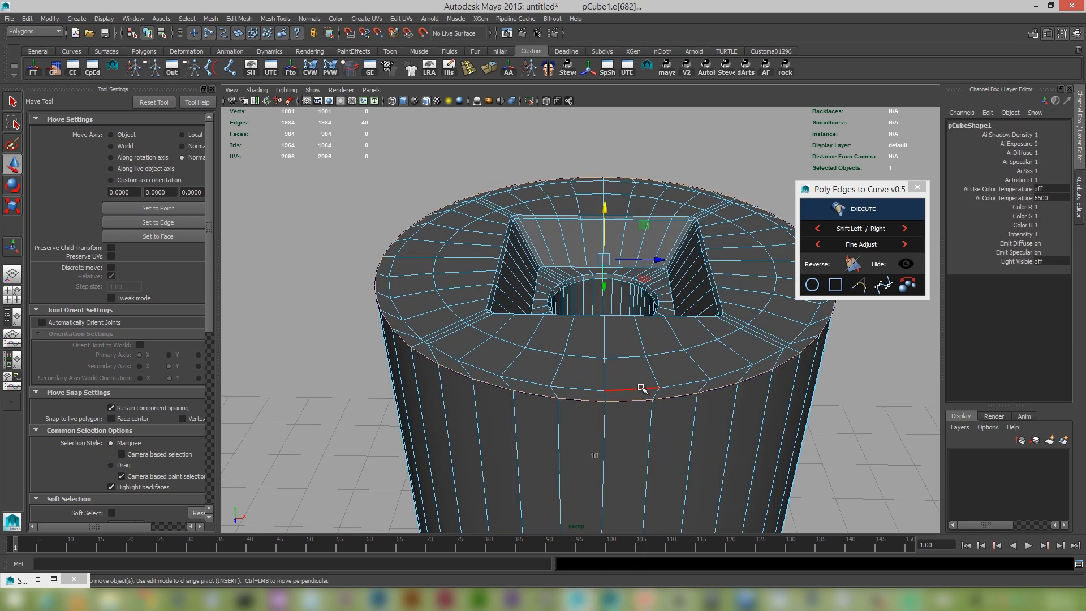
right_click(911, 284)
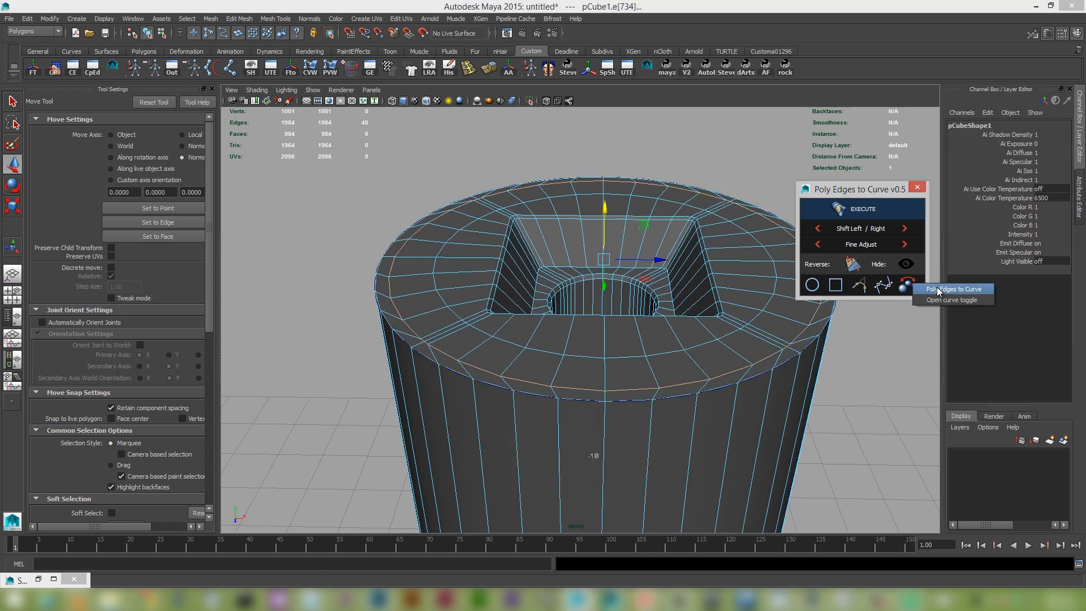
click(944, 290)
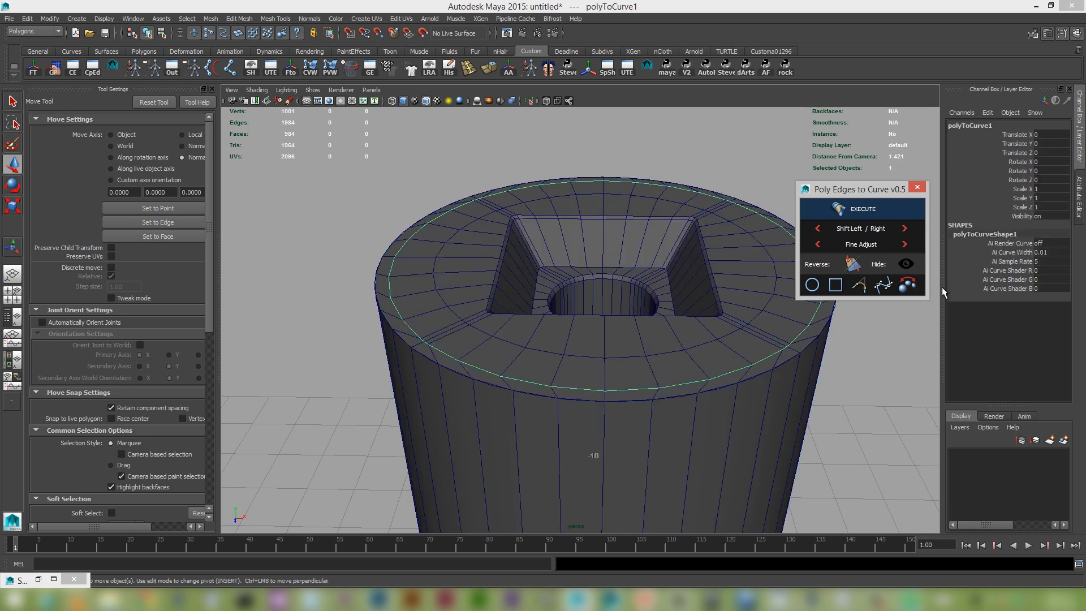
Step: Fit the edge loop just inside the outer rim to the curve created from it
alt+drag(627, 330, 671, 385)
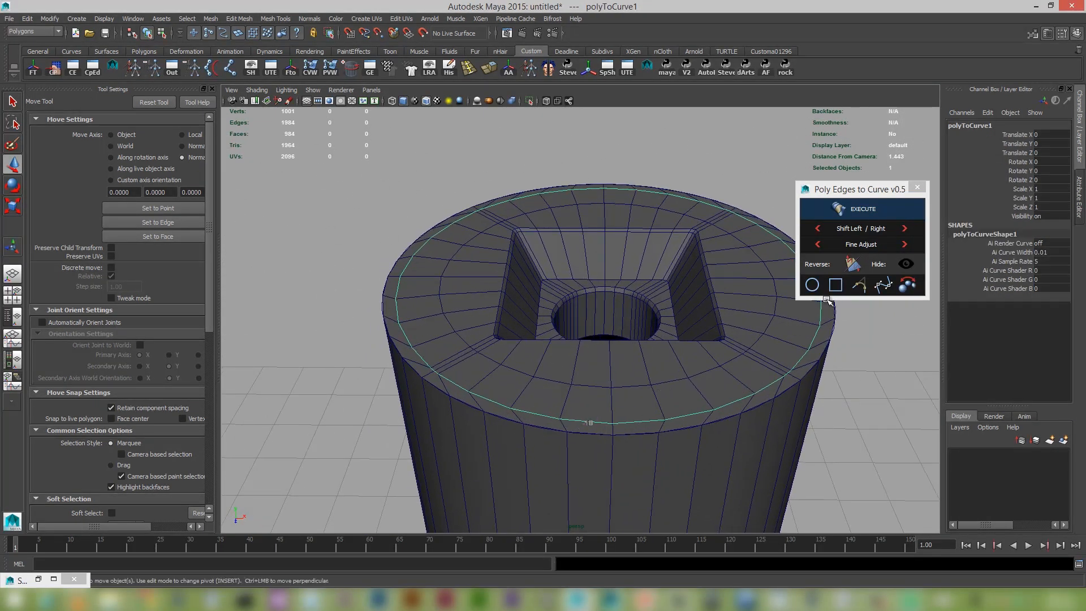
right_drag(654, 355, 662, 310)
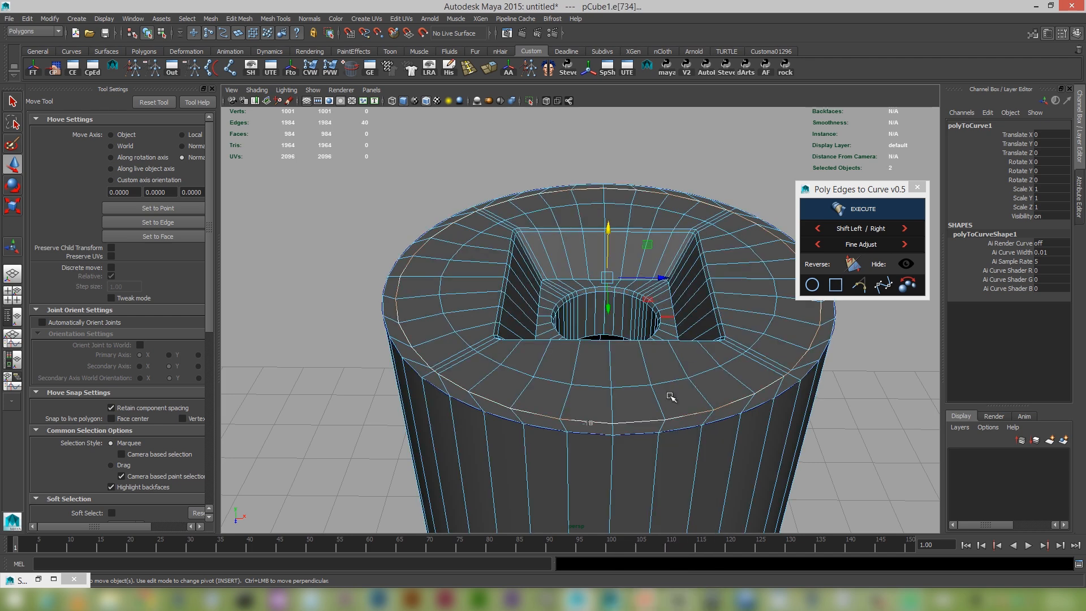
click(864, 210)
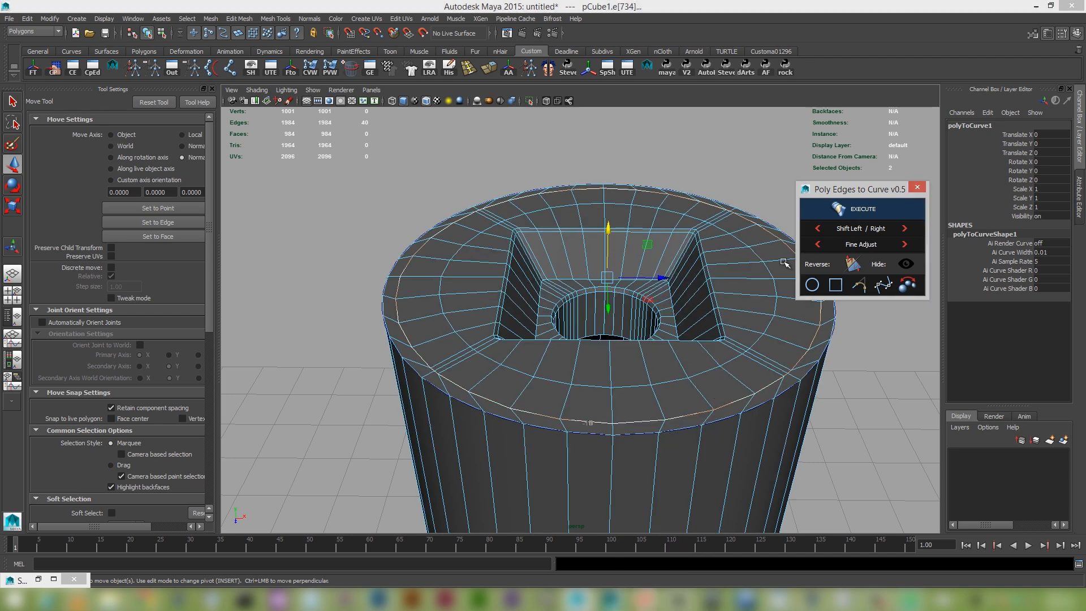
alt+right_drag(699, 360, 708, 384)
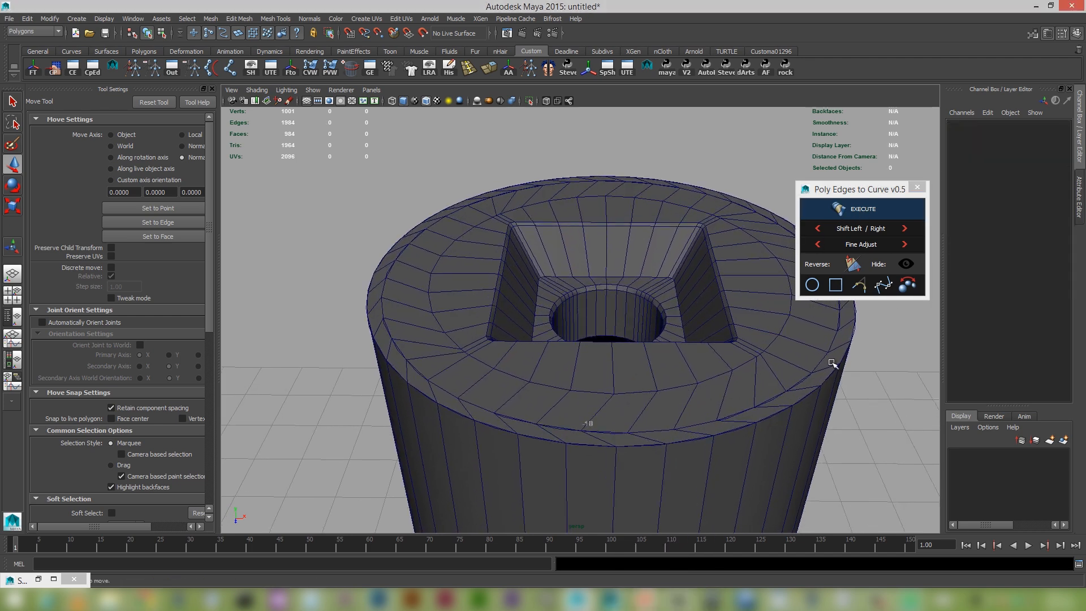
Step: Try shifting the fitted rim loop's vertices left and right along the curve by whole steps
click(819, 228)
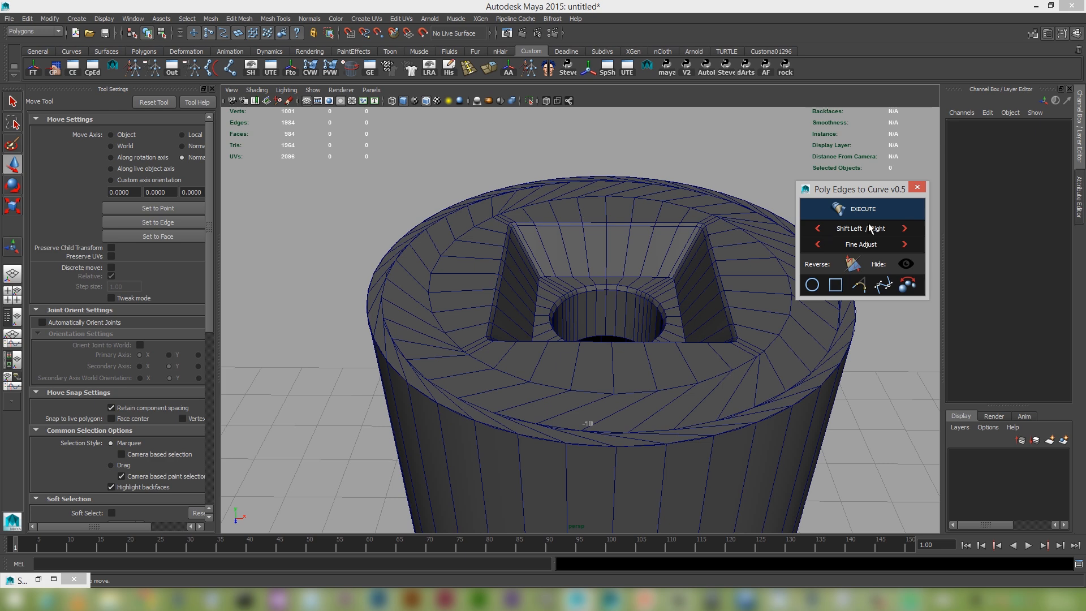
click(892, 228)
click(891, 228)
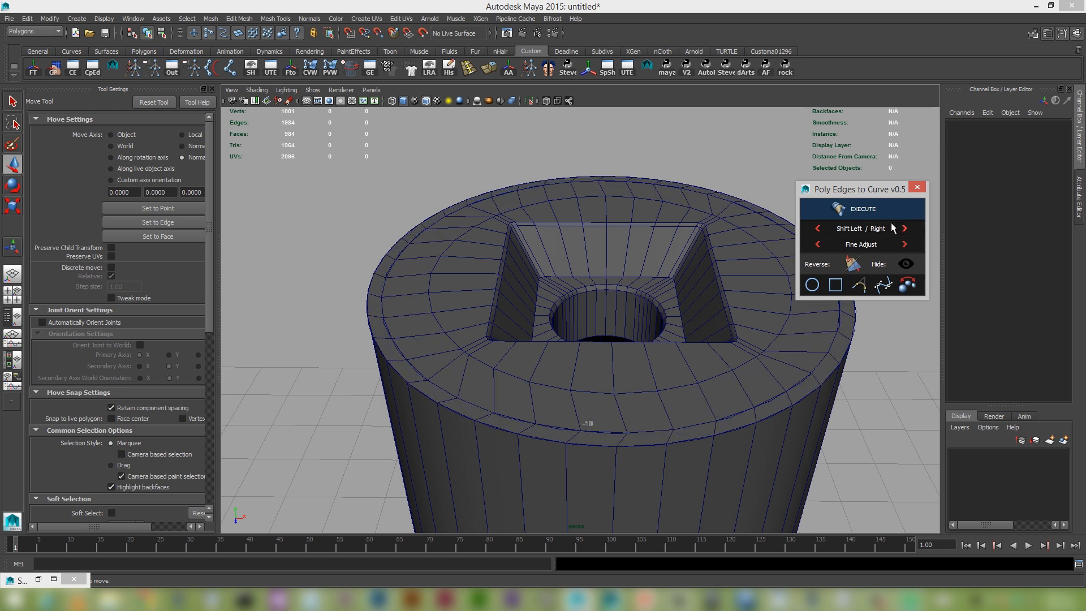
alt+drag(837, 477, 833, 337)
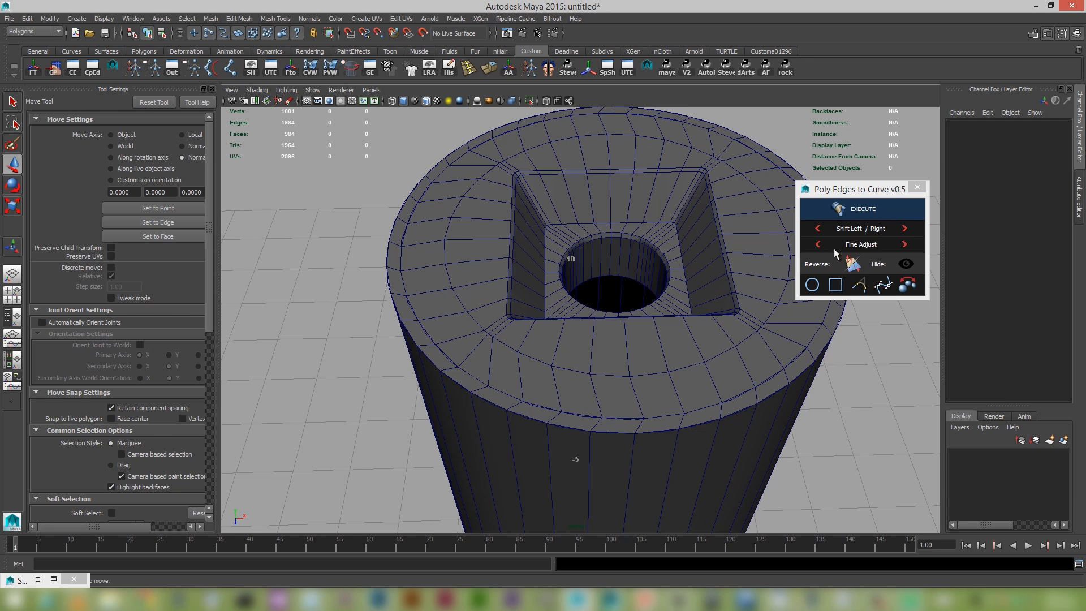
click(819, 229)
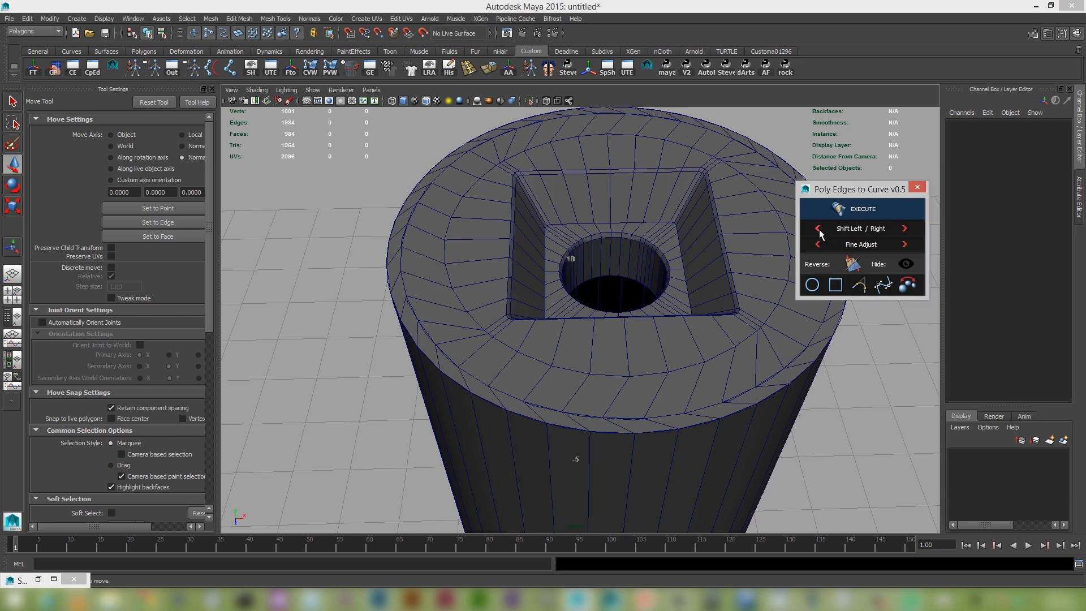
Step: Fine-adjust the rim loop's vertices to the right along the curve until they line up with the outer rim's edges
click(903, 245)
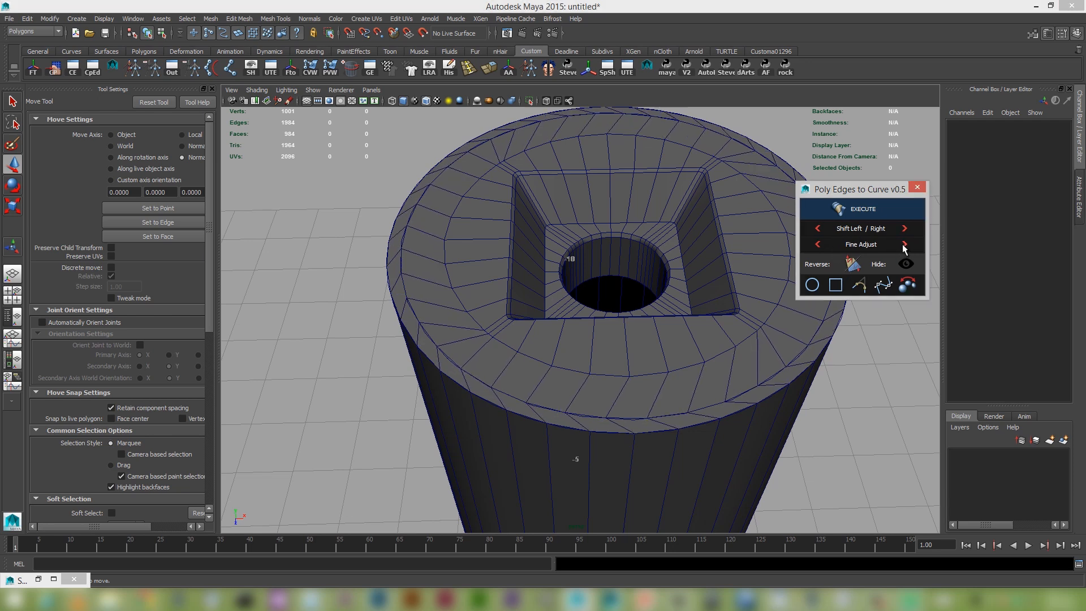
click(904, 245)
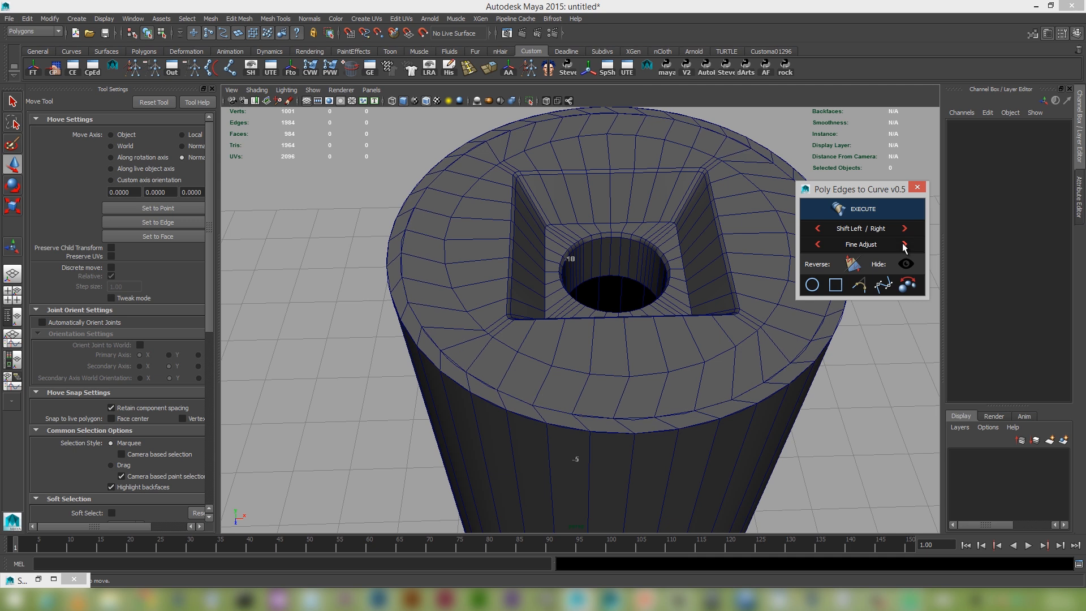
click(904, 245)
click(904, 245)
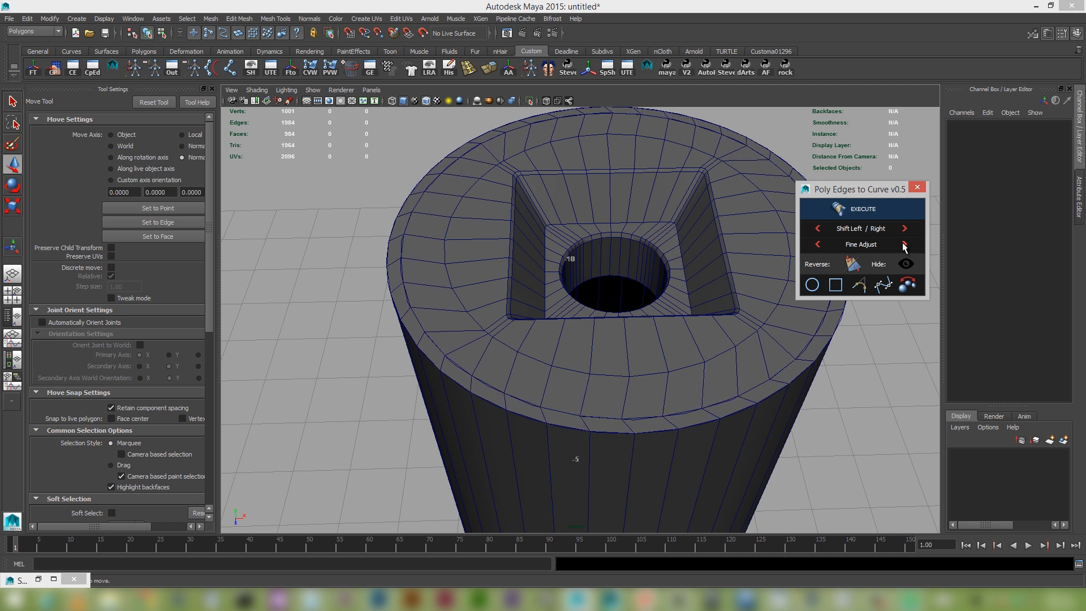
click(904, 245)
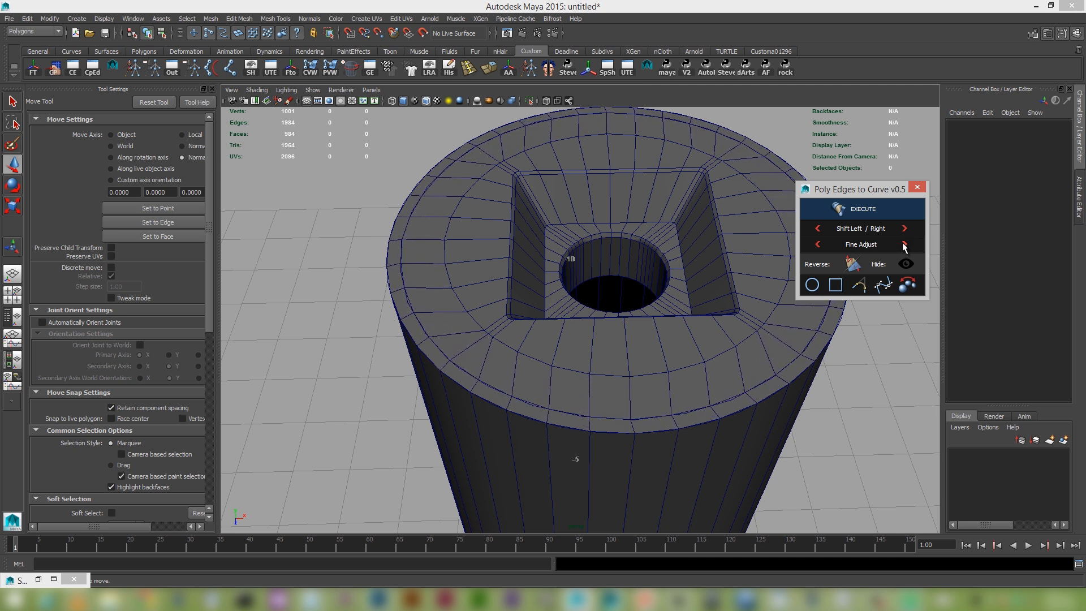
click(904, 245)
click(904, 245)
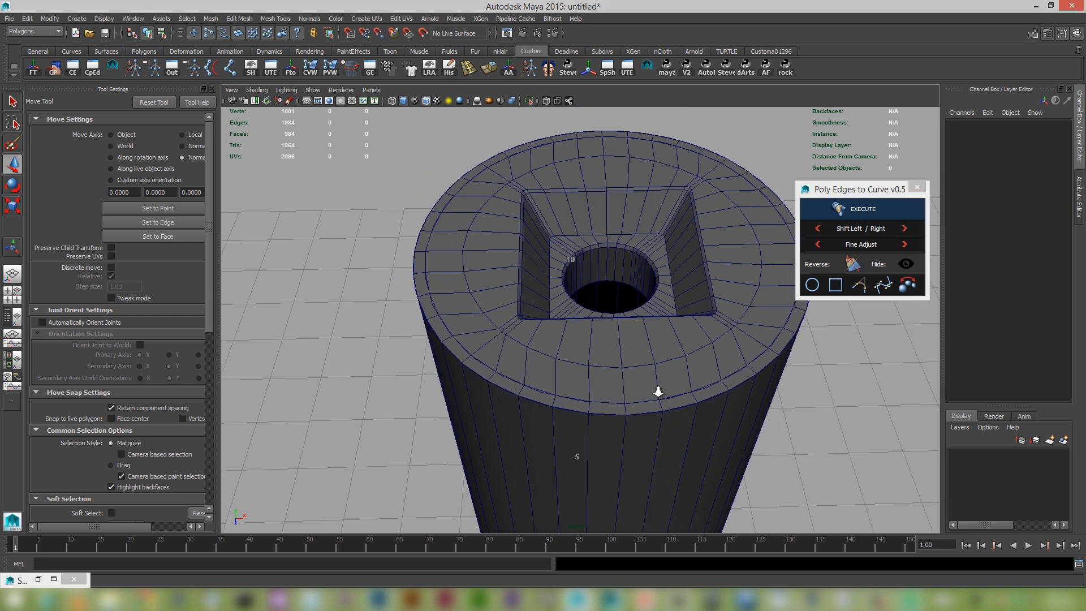
Step: Select the next edge loop inward around the square opening, create a circle curve from it, and fit the loop to that circle
scroll(690, 453, up, 2)
click(678, 395)
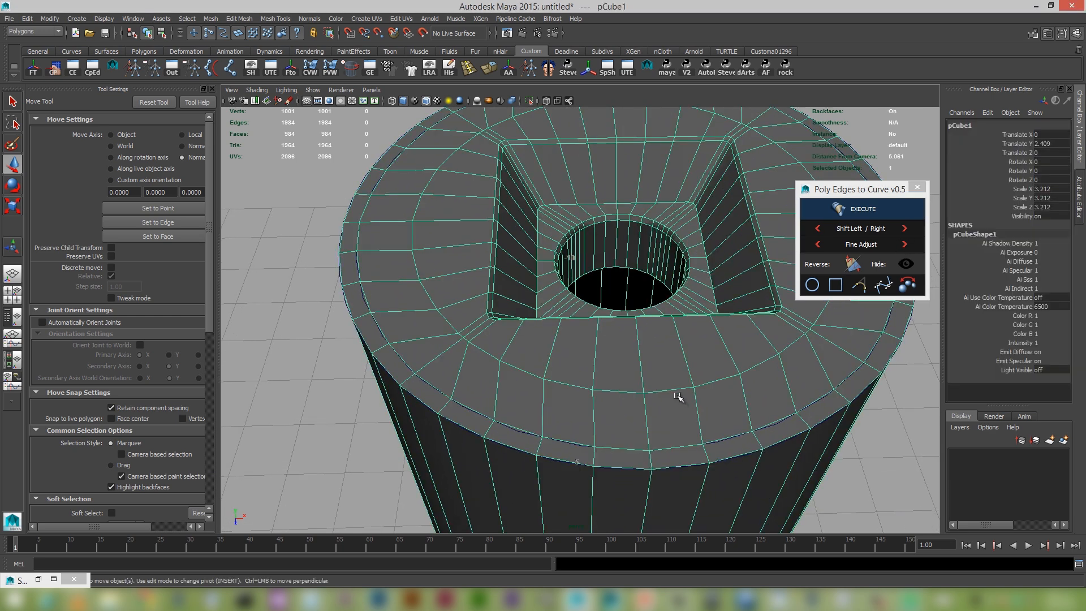
right_drag(678, 395, 680, 338)
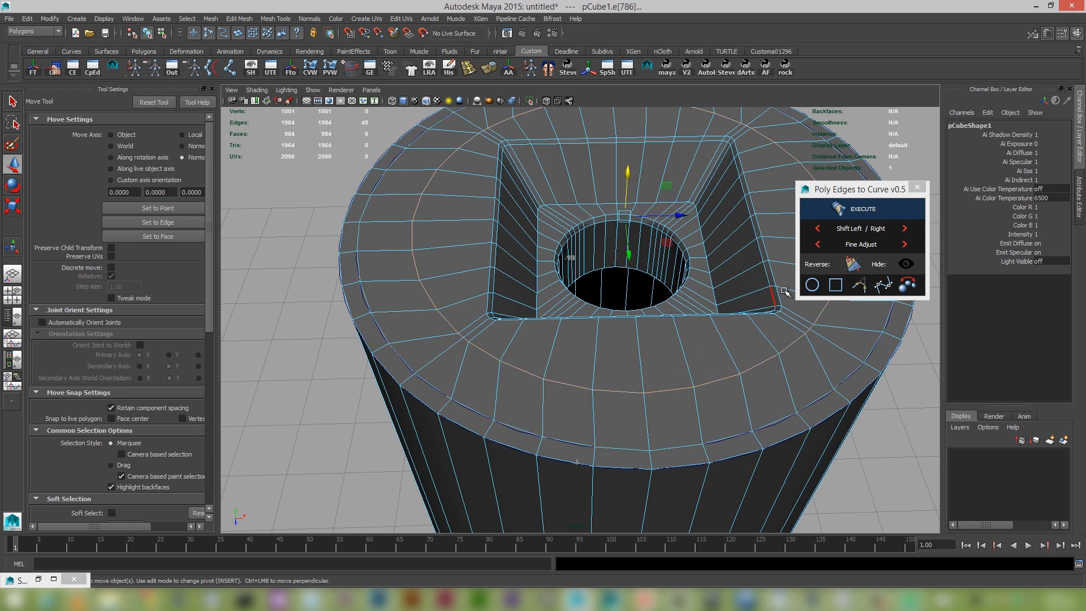
click(811, 287)
alt+right_drag(747, 365, 713, 371)
right_drag(663, 334, 660, 306)
click(843, 210)
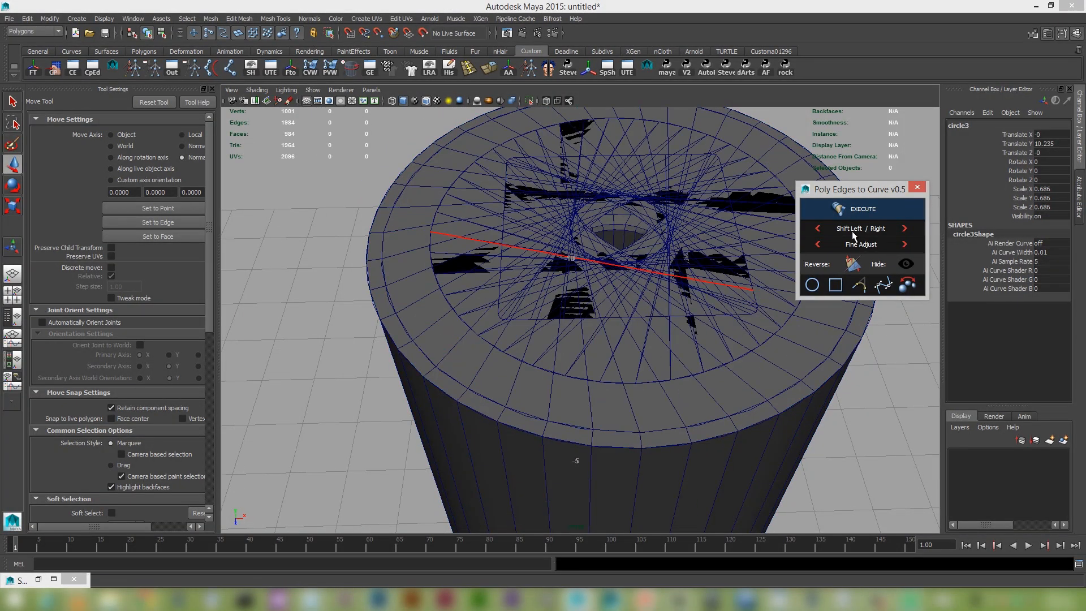
Step: Shift the inner loop's vertices right around the circle until the edges on the top face untwist and run radially
click(817, 229)
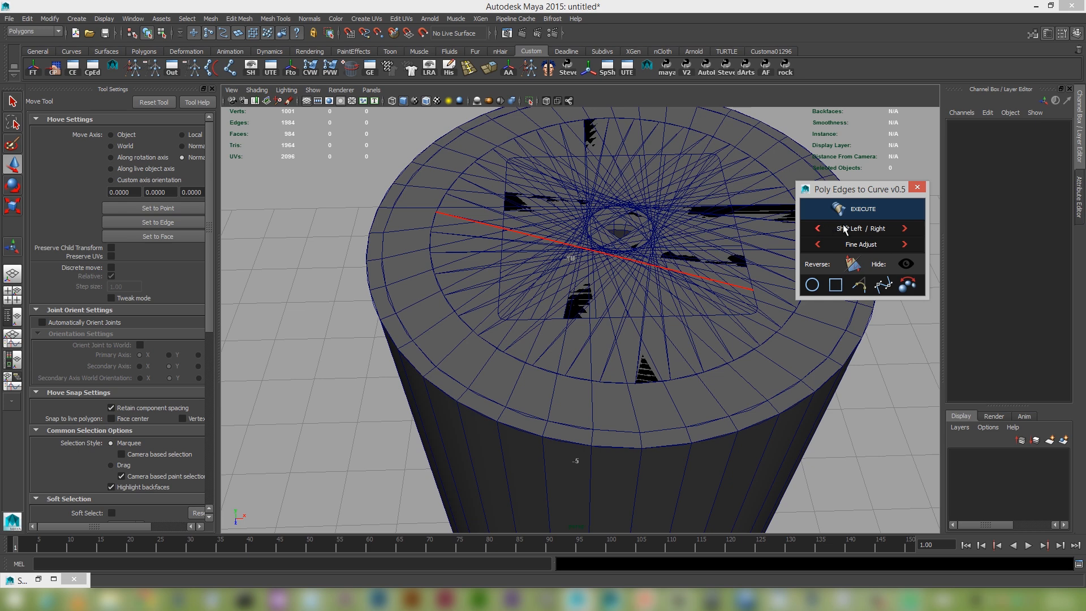
click(904, 229)
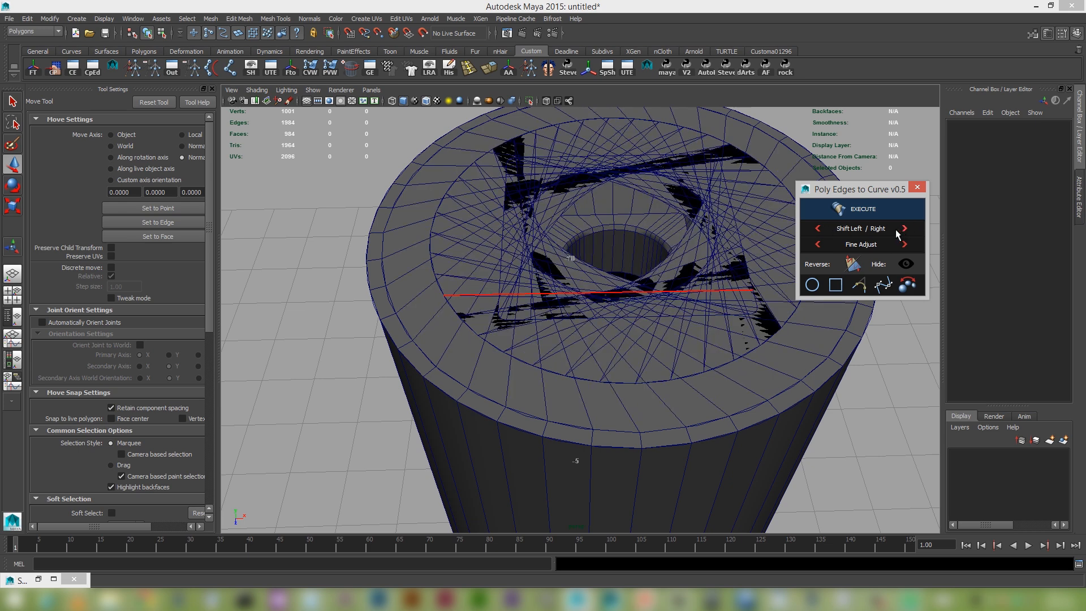
click(903, 229)
click(902, 228)
click(903, 229)
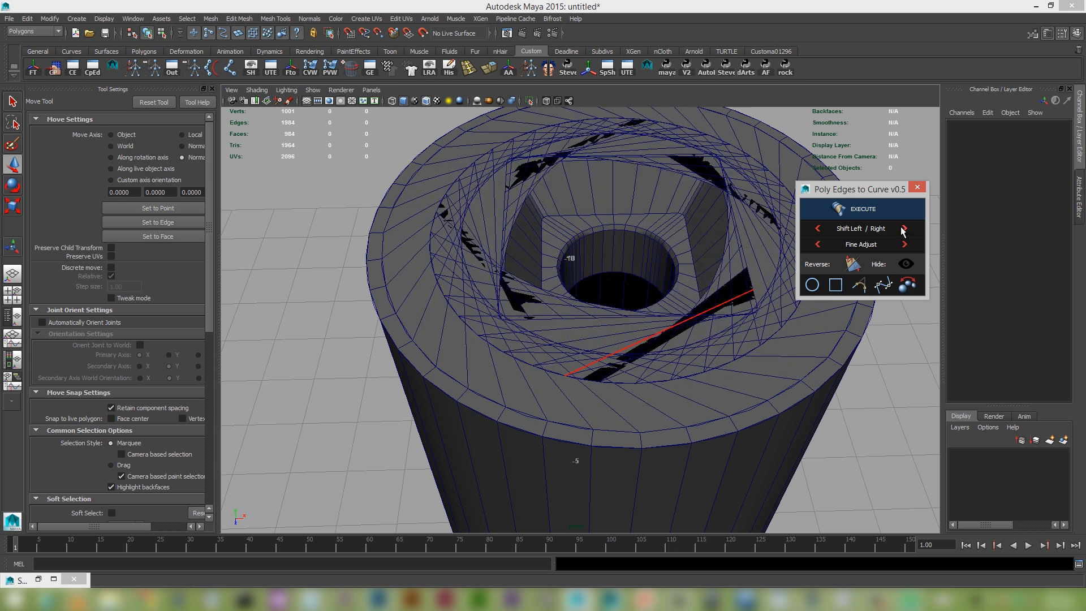
click(902, 228)
click(902, 228)
click(902, 228)
click(903, 228)
click(902, 227)
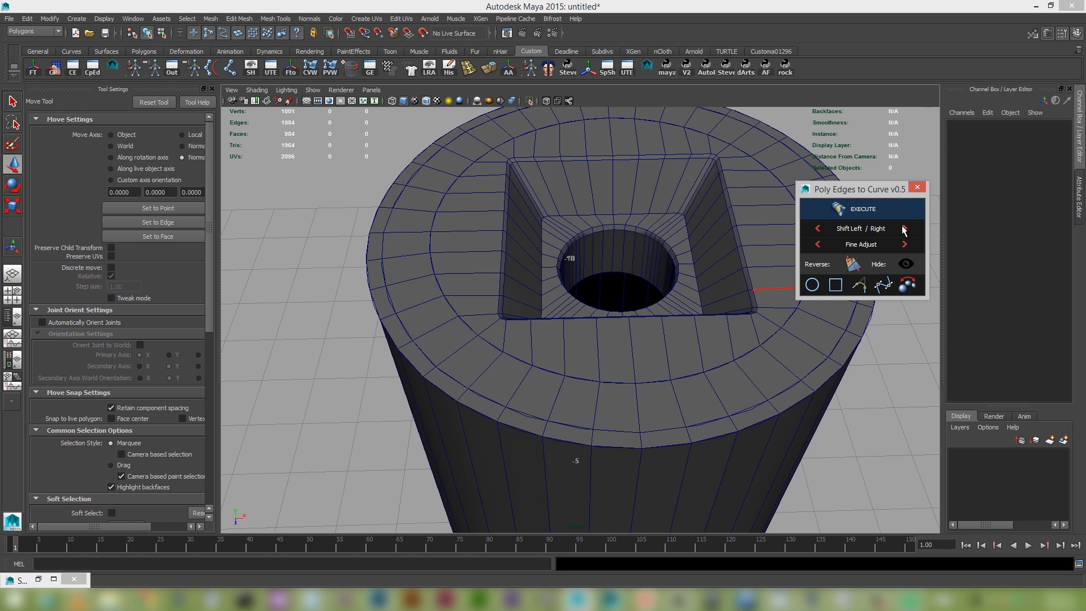
Step: Select the whole bottle mesh in object mode and turn on its smooth mesh preview
alt+right_drag(733, 389, 691, 334)
right_drag(691, 331, 743, 317)
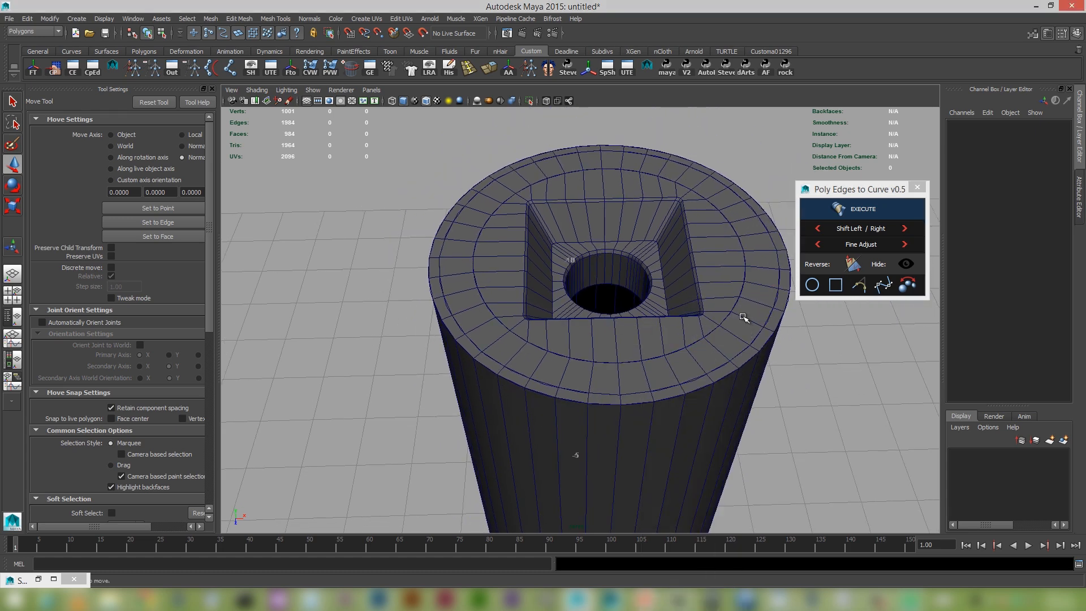
alt+right_drag(735, 383, 652, 340)
click(651, 341)
key(3)
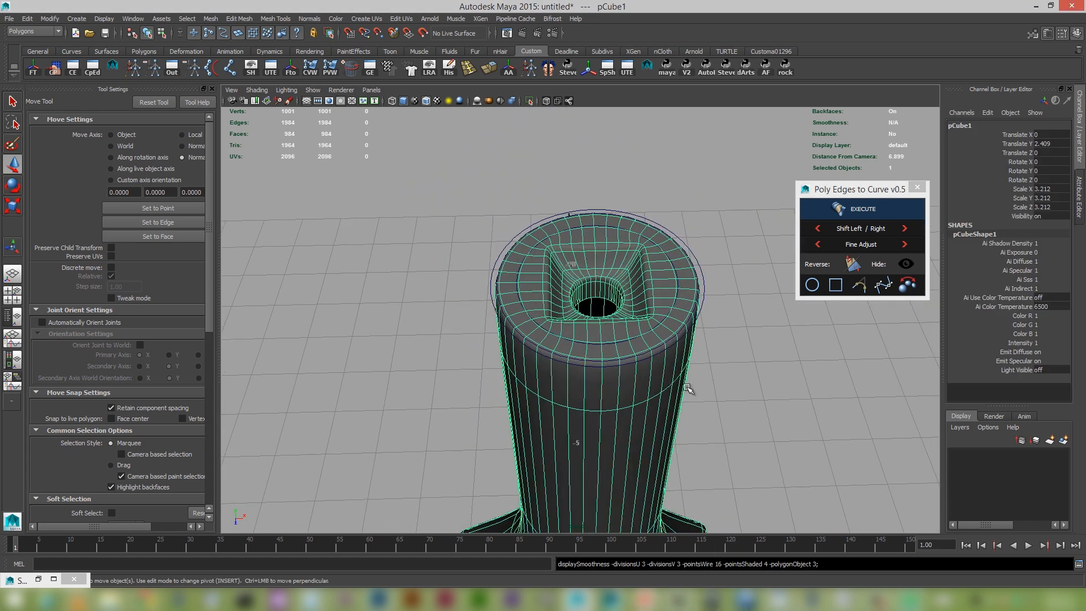
Step: Select all the leftover construction curves around the neck and rim, leaving out the bottle mesh, and delete them
click(704, 276)
alt+right_drag(736, 395, 566, 351)
alt+drag(543, 340, 673, 533)
alt+right_drag(714, 342, 555, 345)
drag(459, 230, 669, 470)
shift+click(546, 452)
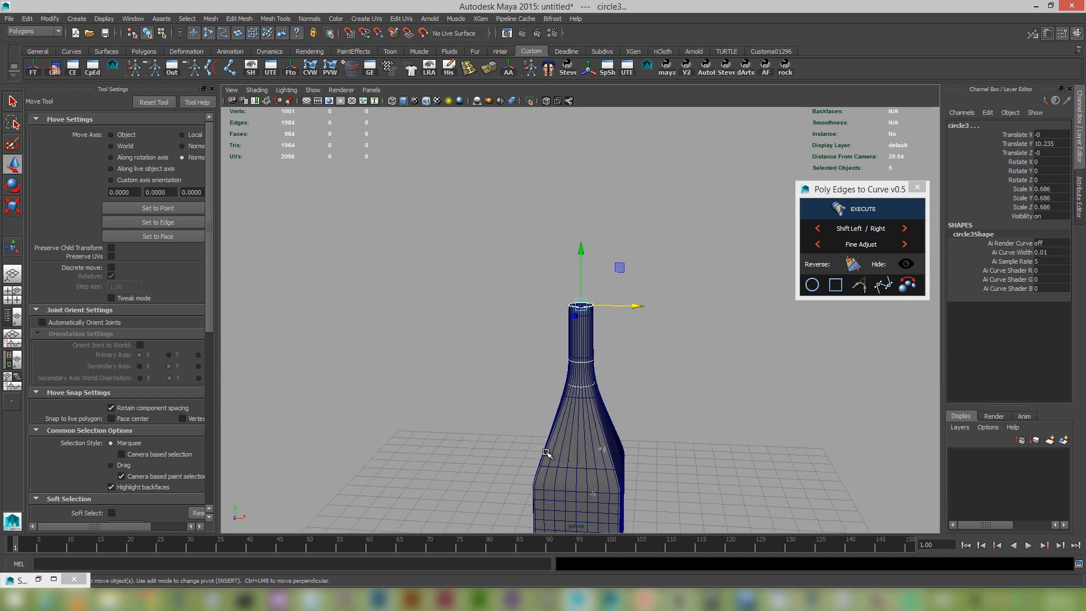
key(Delete)
Step: Turn off the wireframe overlay, hide the grid, and examine the bottle's smoothed neck and shoulders up close
key(alt+5)
alt+drag(667, 414, 589, 412)
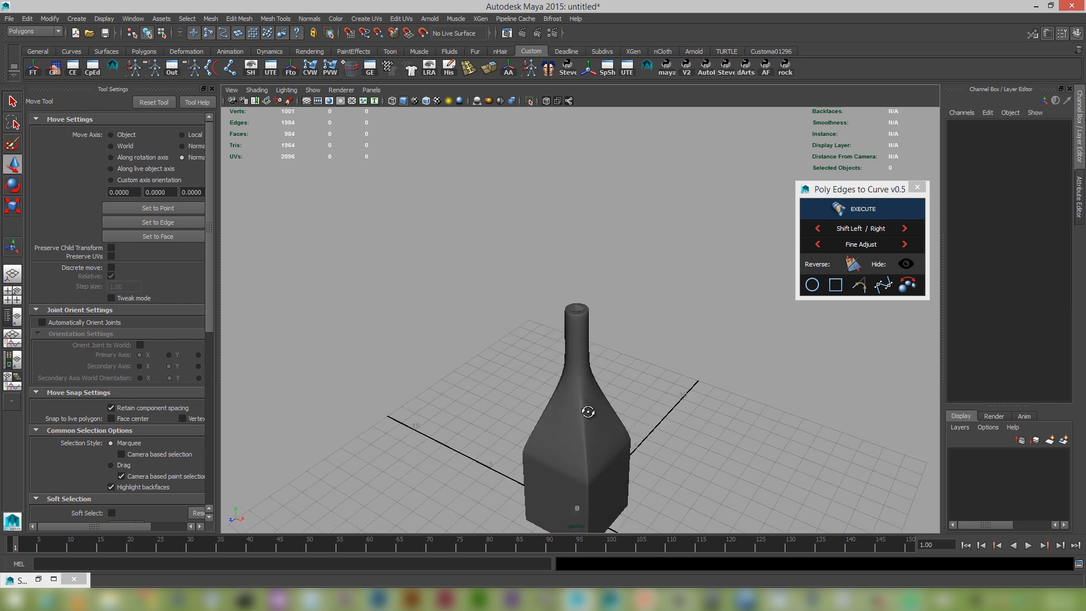
scroll(575, 392, up, 2)
alt+middle_drag(606, 372, 609, 309)
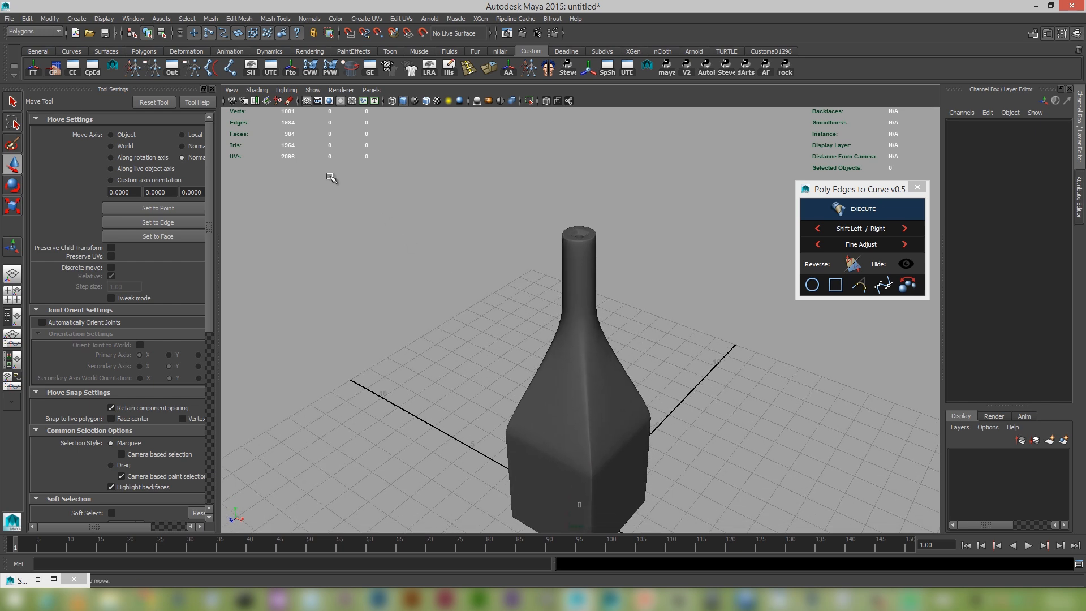
click(308, 101)
alt+drag(667, 381, 589, 294)
alt+right_drag(588, 294, 583, 353)
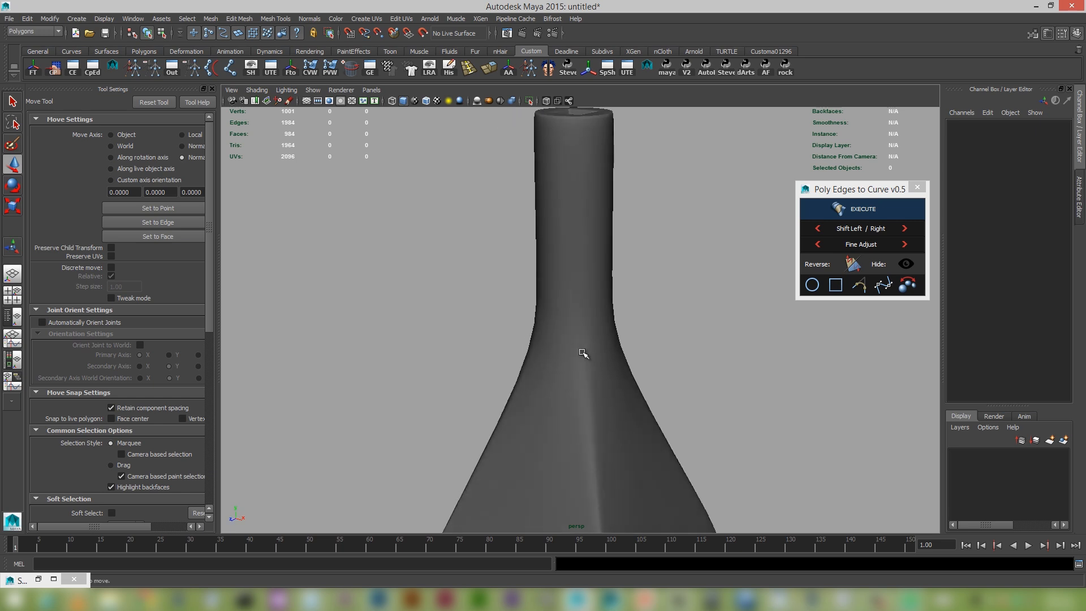
Step: Switch the bottle to its unsmoothed display and examine the edge flow from the square body up to the round rim
click(584, 367)
alt+right_drag(676, 422, 601, 393)
key(1)
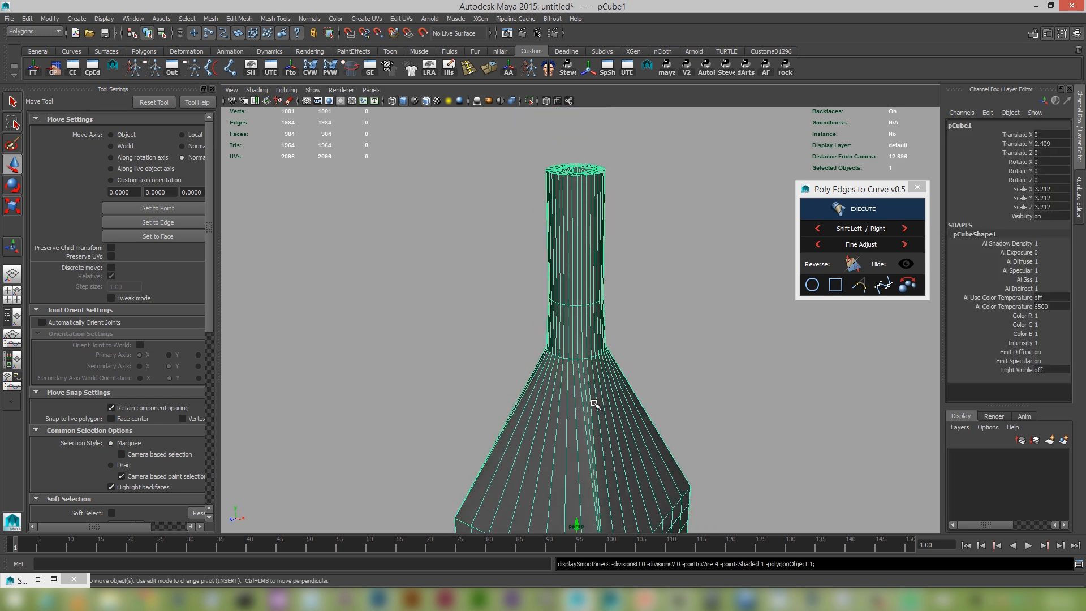
alt+drag(601, 395, 596, 293)
alt+right_drag(561, 359, 552, 439)
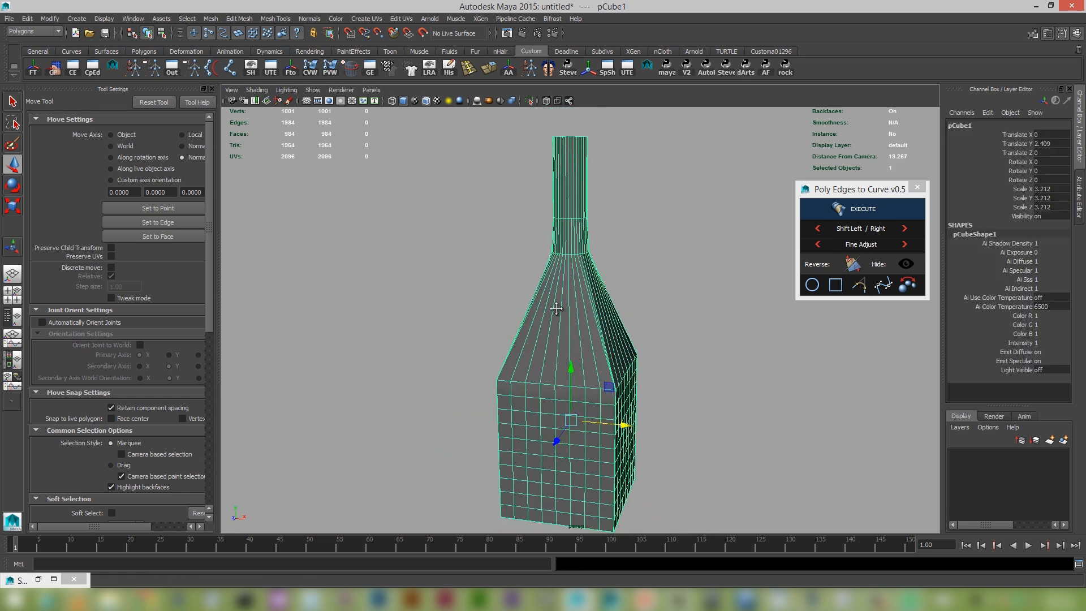
alt+drag(552, 439, 596, 480)
alt+right_drag(604, 358, 582, 375)
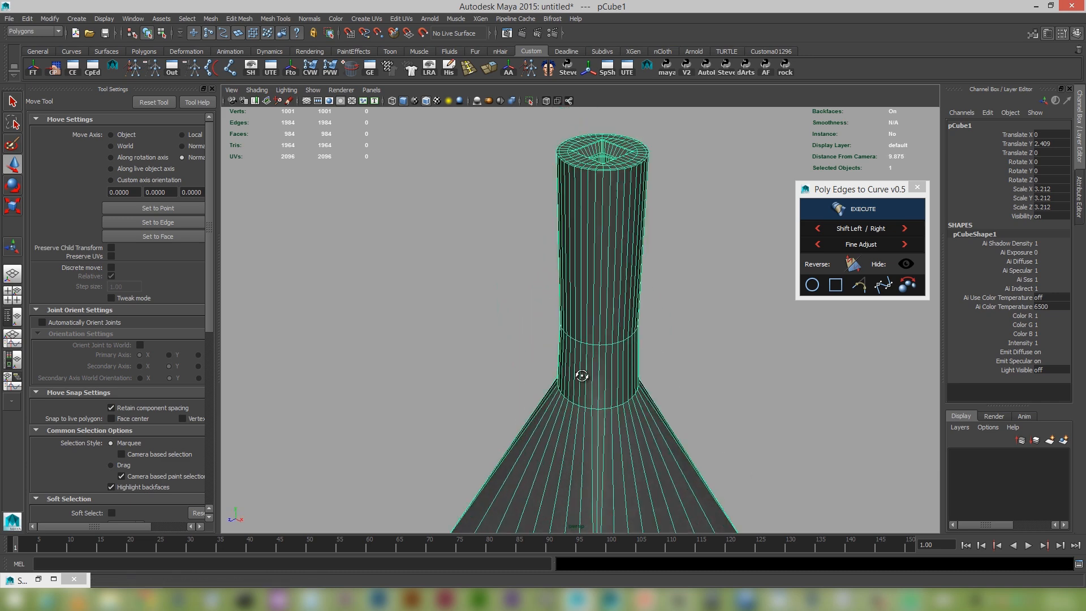
alt+drag(582, 376, 577, 438)
Step: Turn the bottle's smooth mesh preview back on, deselect it, and examine the smoothed shape from above
key(3)
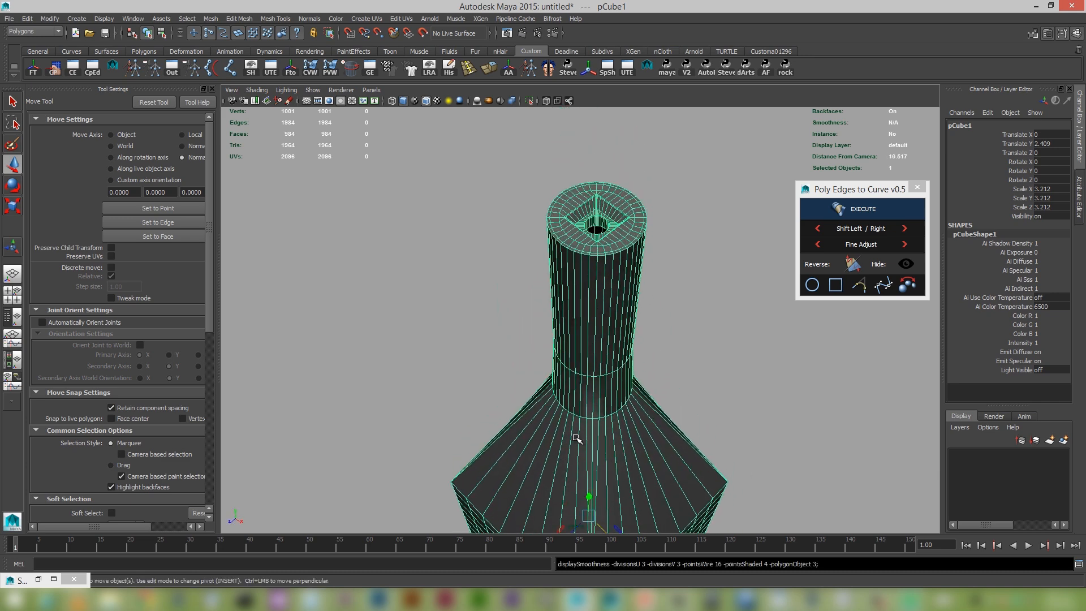
scroll(788, 310, down, 2)
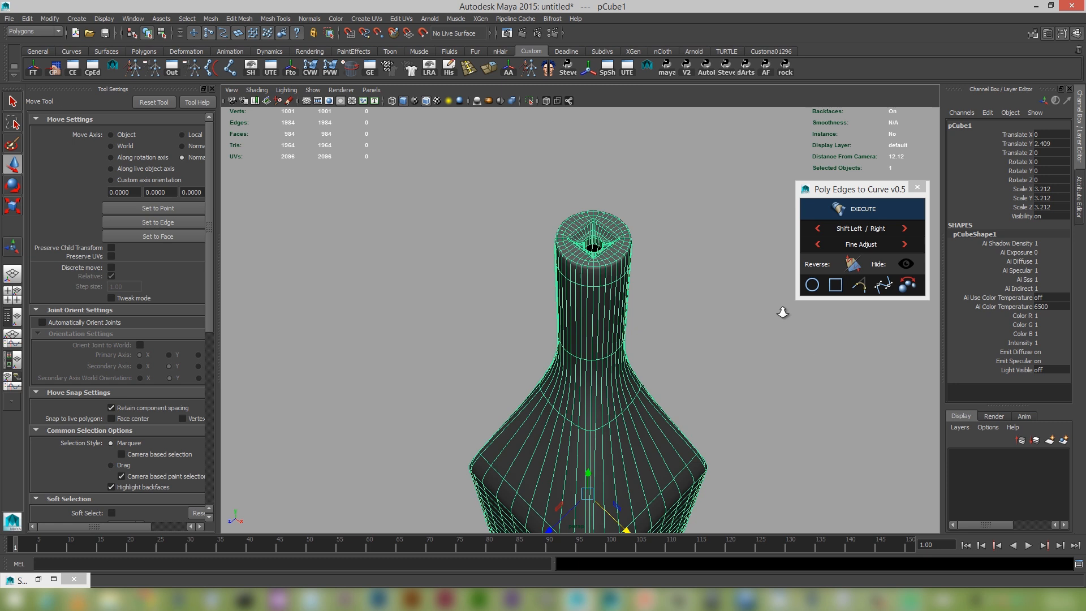
click(722, 318)
alt+drag(778, 367, 626, 276)
alt+drag(701, 403, 577, 310)
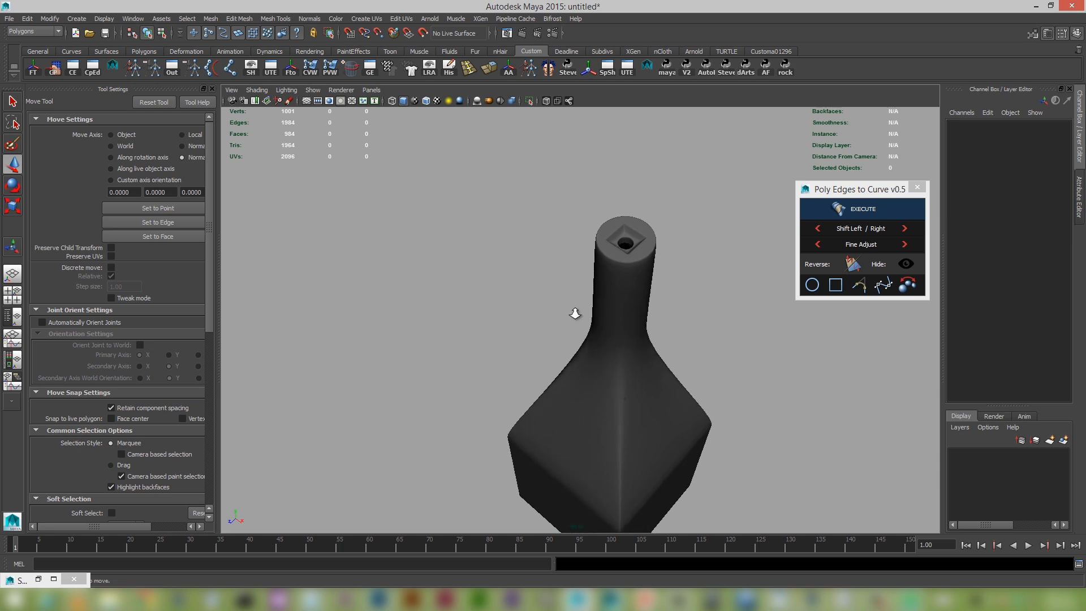
Step: Select a two-by-two block of faces in the middle of one flat side of the bottle's body
alt+right_drag(577, 311, 629, 414)
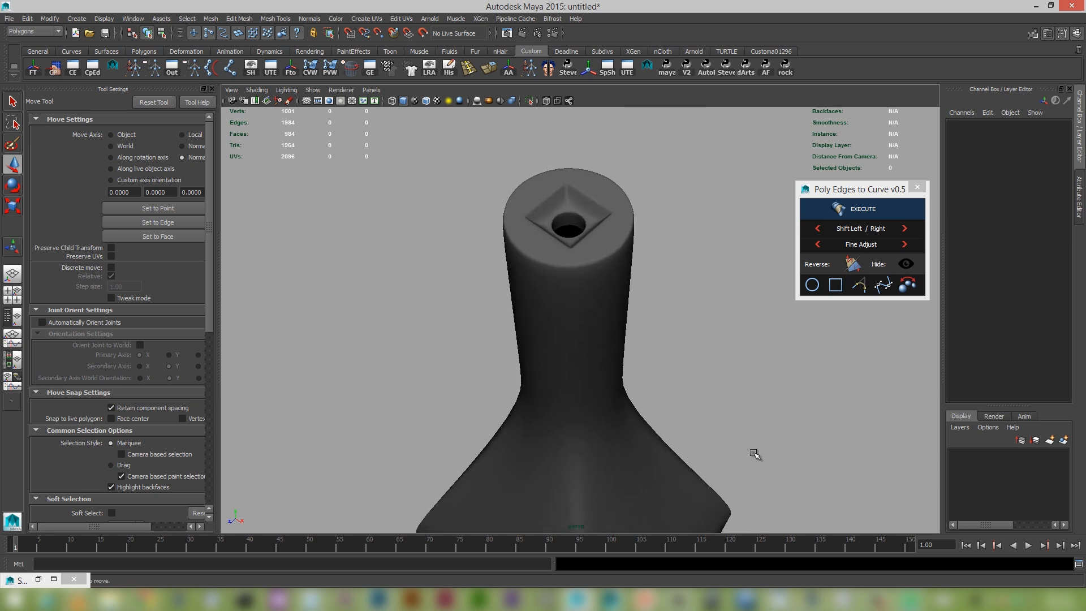
alt+right_drag(755, 455, 594, 380)
alt+drag(594, 381, 594, 368)
alt+right_drag(594, 368, 622, 376)
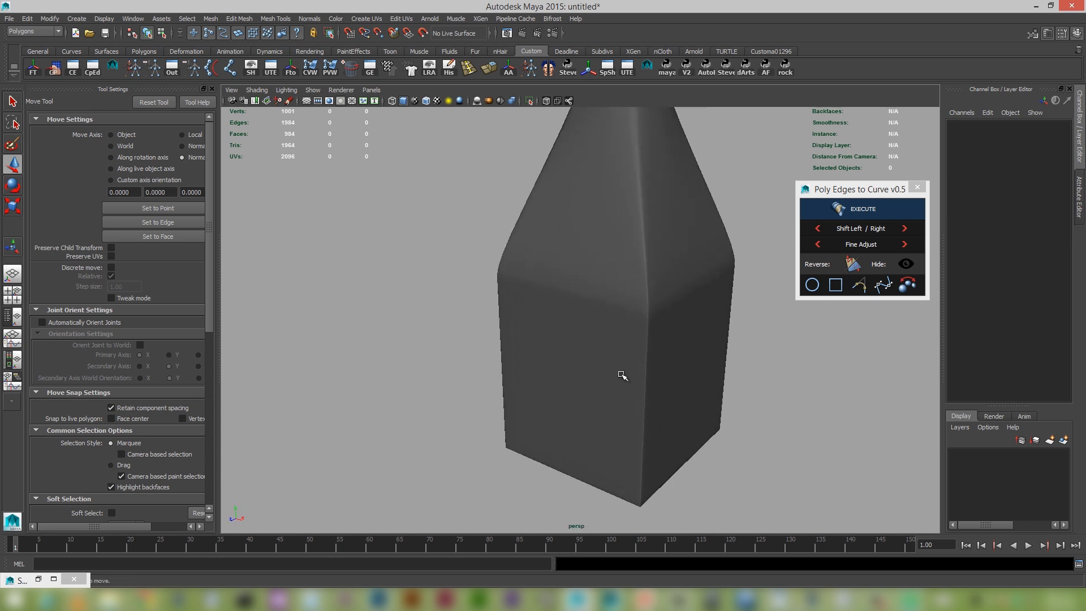
click(623, 376)
alt+drag(592, 371, 594, 375)
right_click(594, 376)
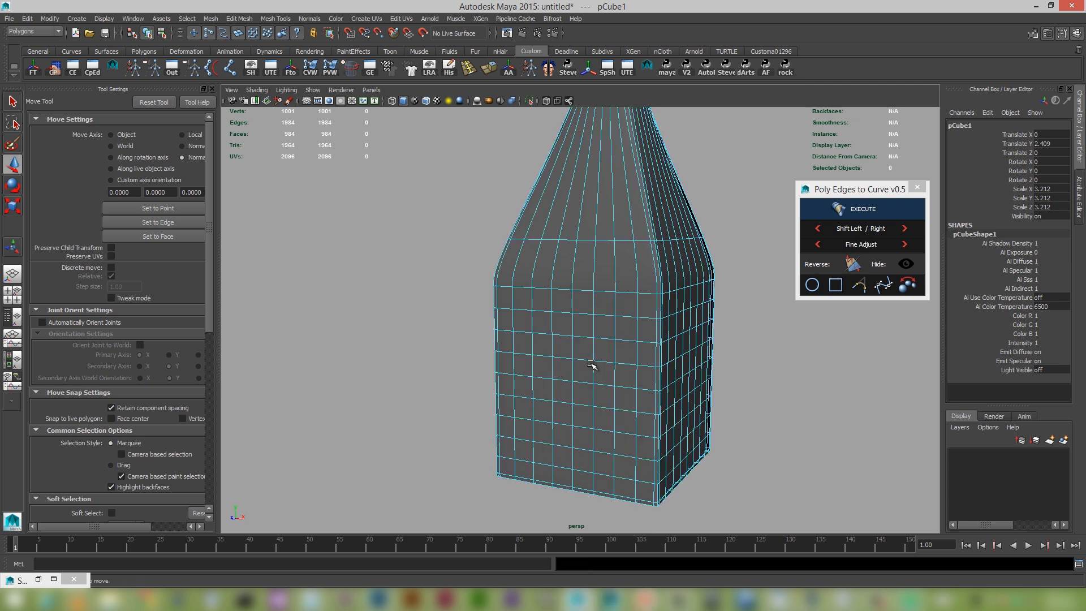
click(567, 386)
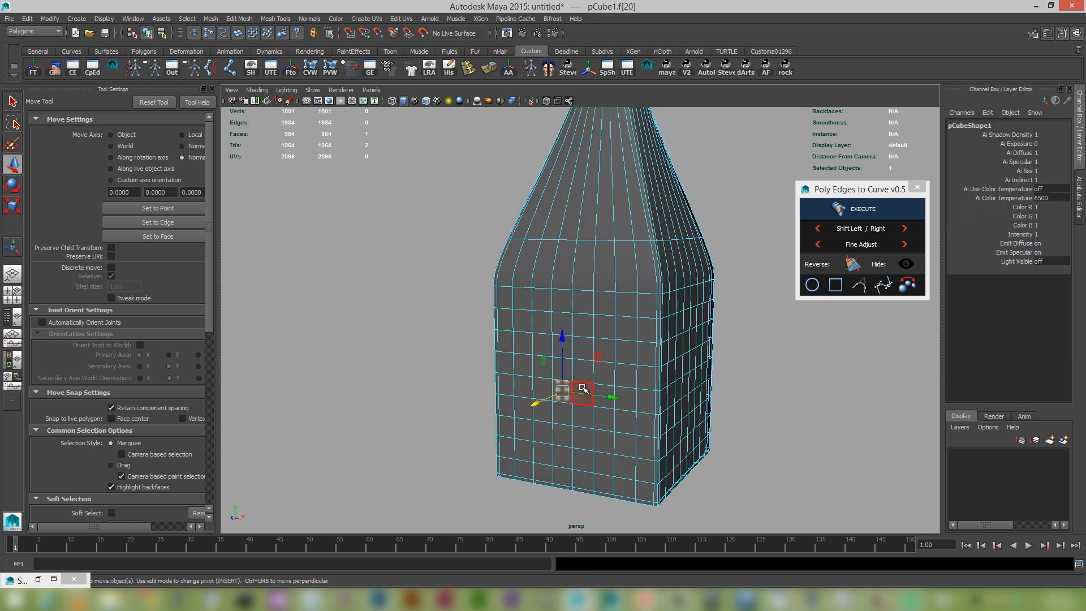
shift+click(583, 388)
shift+click(563, 369)
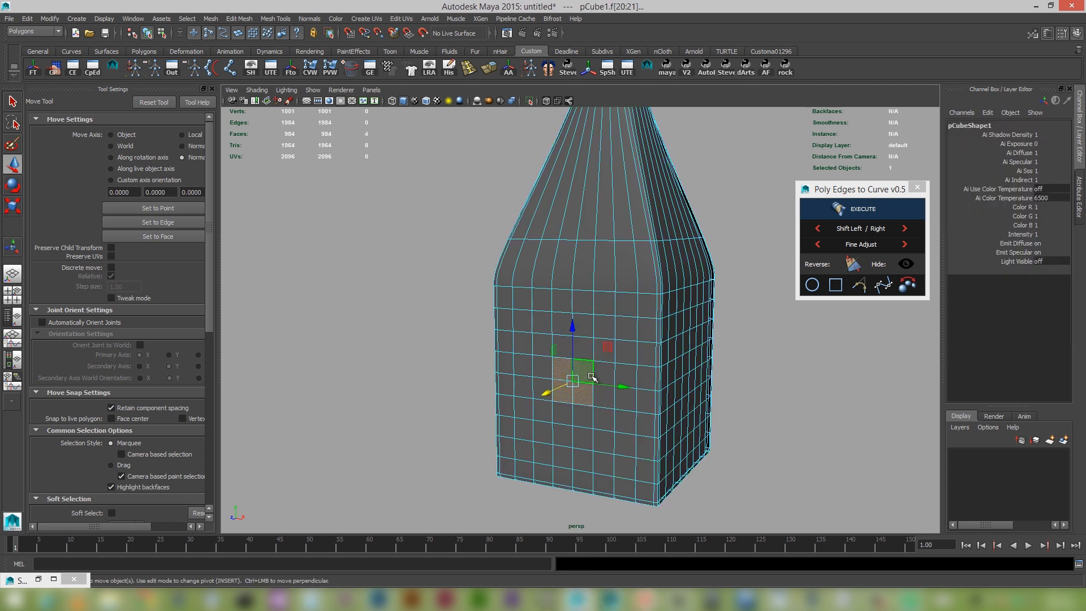
key(Delete)
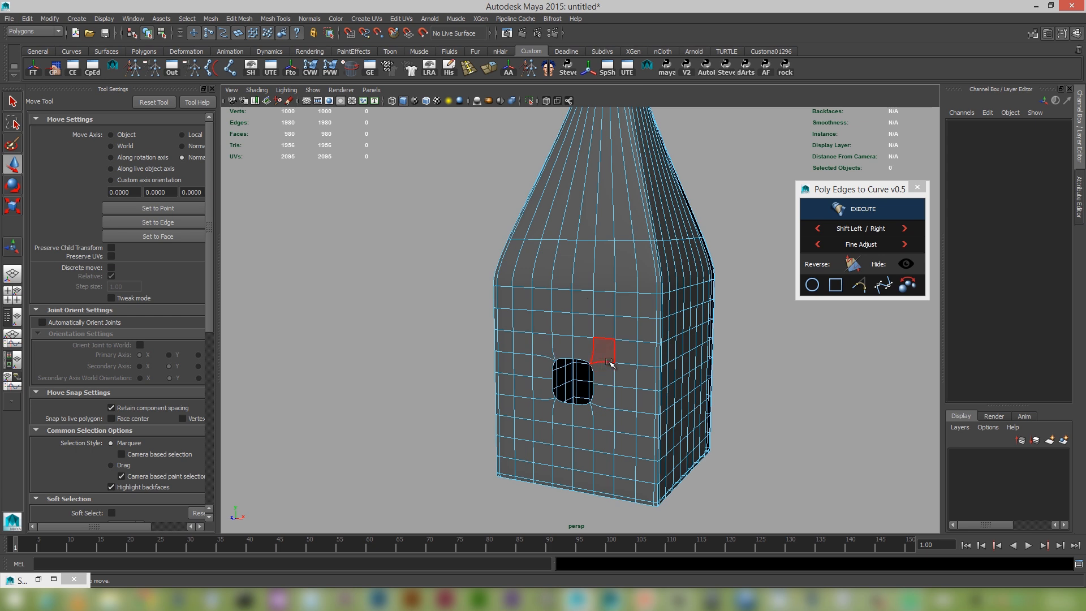
right_drag(609, 362, 609, 334)
key(ctrl+z)
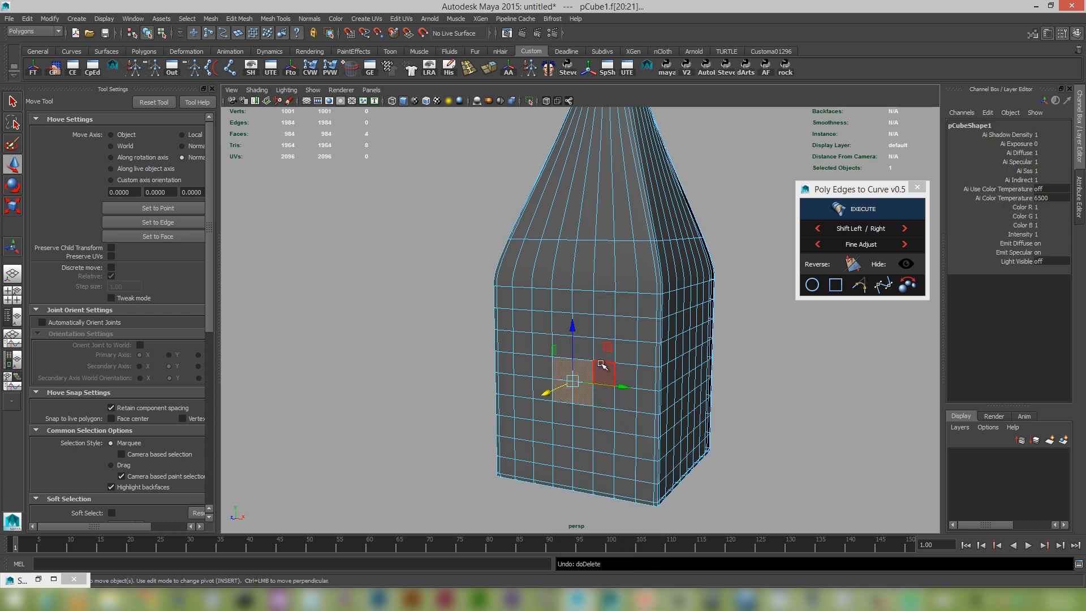
Step: Grow the selection to a four-by-four block of faces, delete it, and select the opening's border edge loop
key(shift+period)
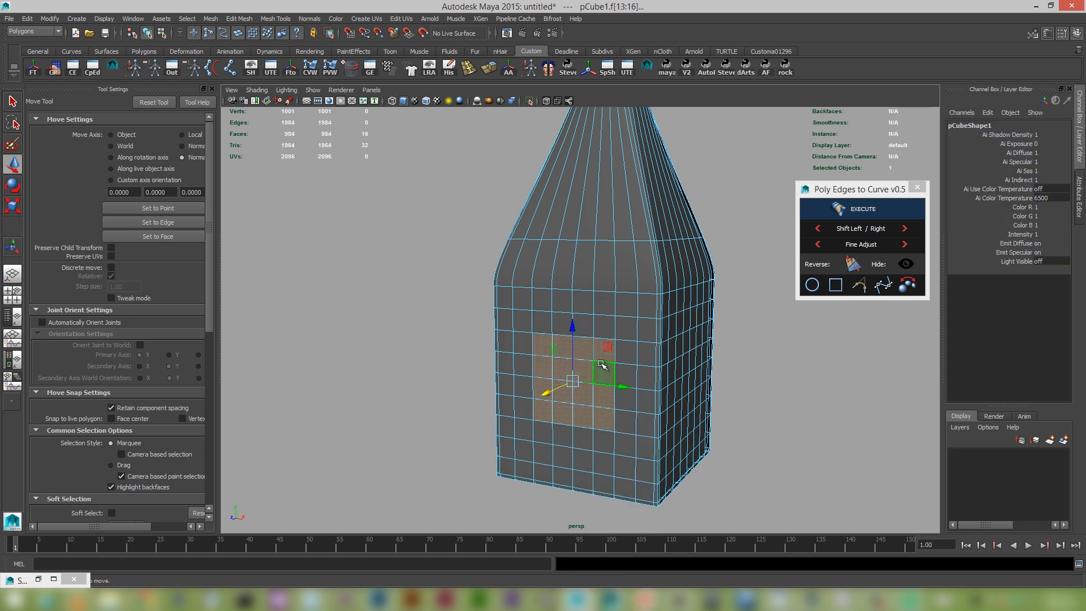
key(Delete)
double_click(600, 362)
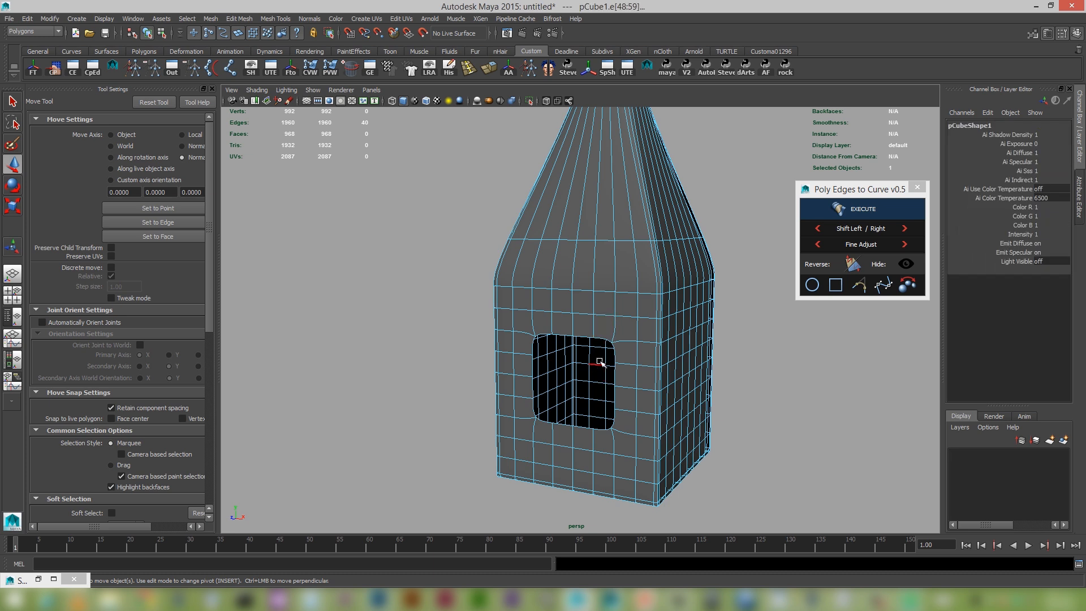
double_click(603, 336)
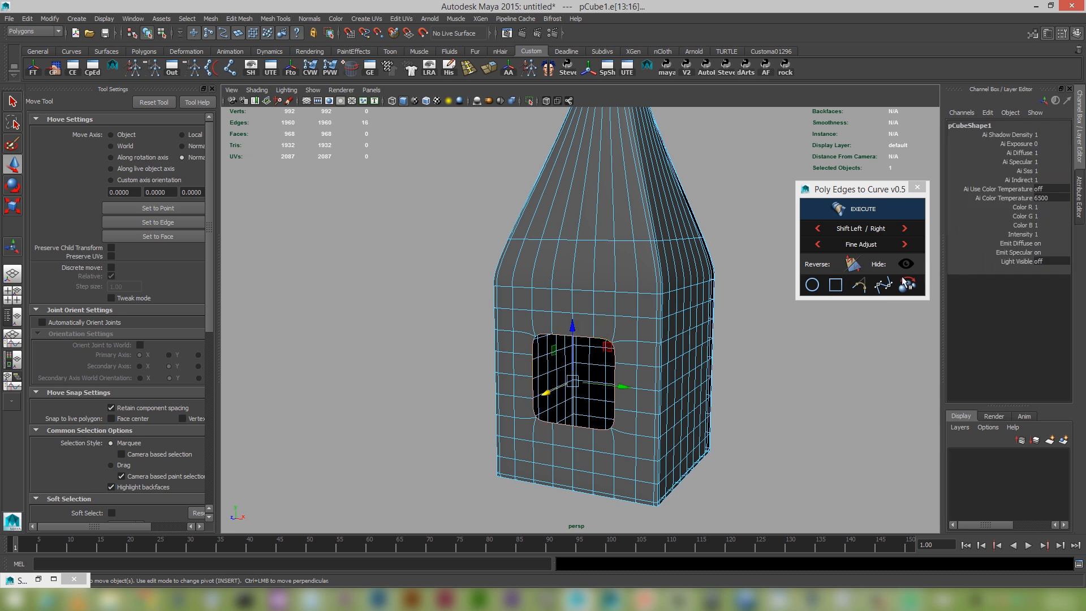
Step: Create a circle curve at the opening, rotated 105 in X, moved out to Translate Z 3.75 and scaled to 1.201
click(812, 285)
scroll(648, 323, up, 2)
key(e)
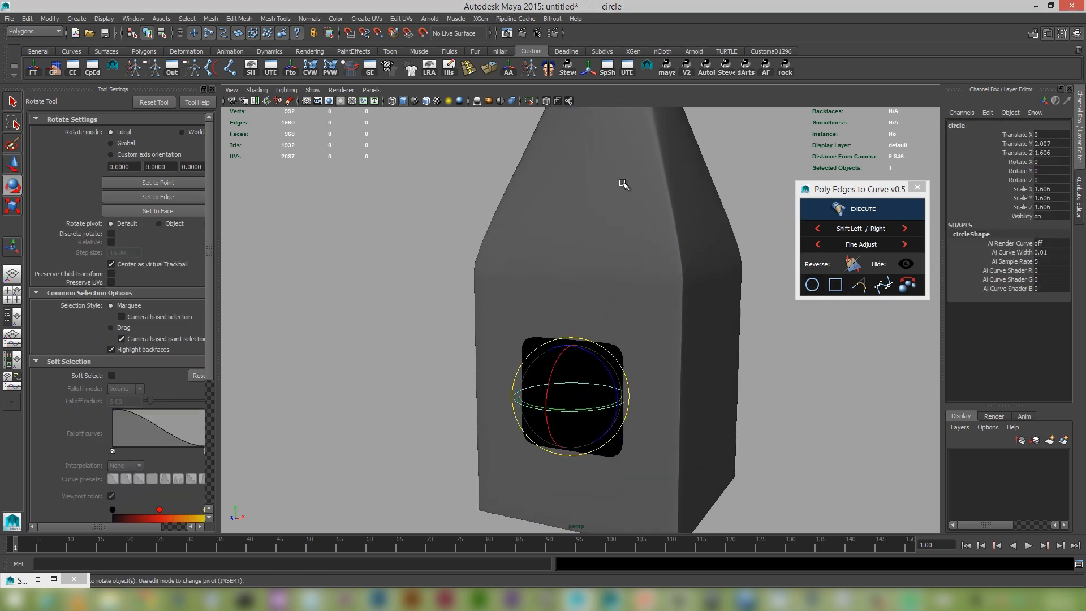
key(j)
drag(560, 361, 551, 447)
alt+drag(621, 424, 402, 405)
key(w)
alt+drag(565, 406, 444, 418)
key(r)
Step: Extrude the opening's border edges and scale them slightly inward to form a narrow ring of faces
click(627, 317)
mouse_move(626, 317)
right_down()
mouse_move(635, 267)
mouse_move(623, 331)
mouse_move(633, 335)
right_up()
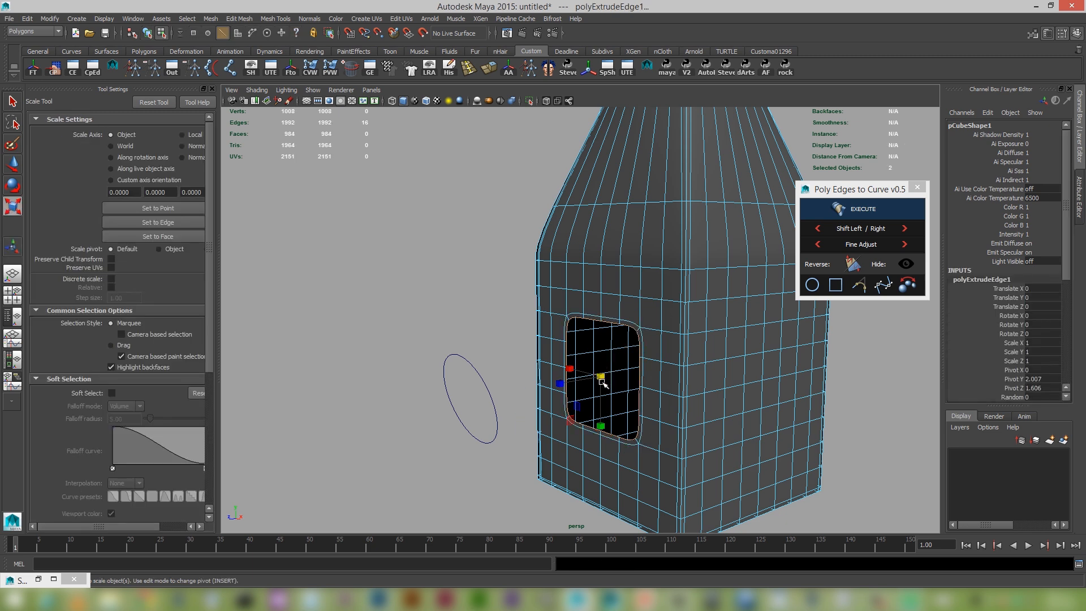
drag(603, 382, 585, 385)
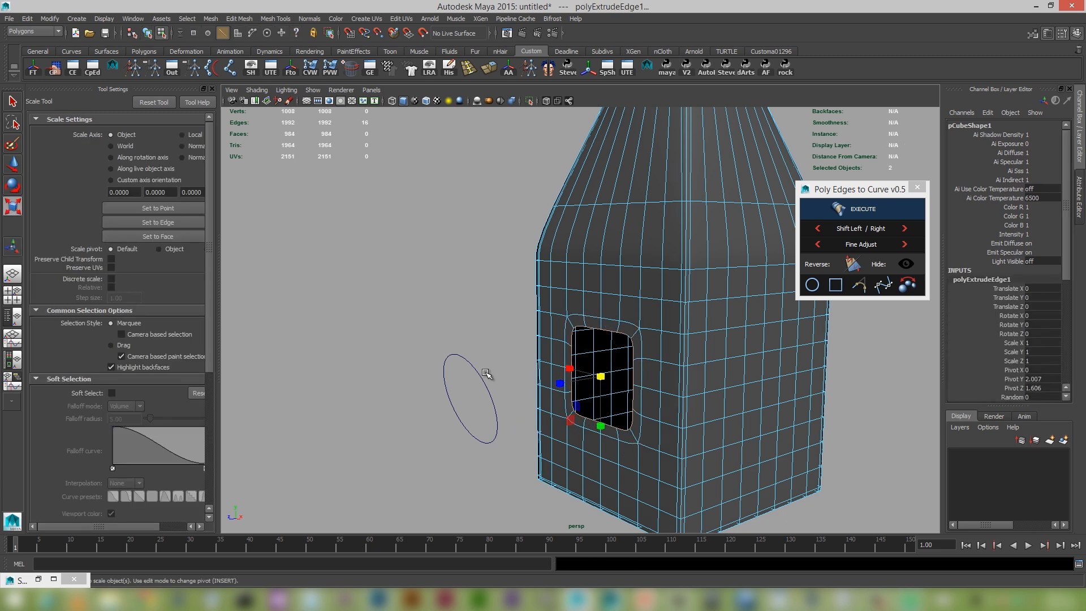
Step: Select the circle curve together with the opening's inner border edge loop and execute Poly Edges to Curve
key(F8)
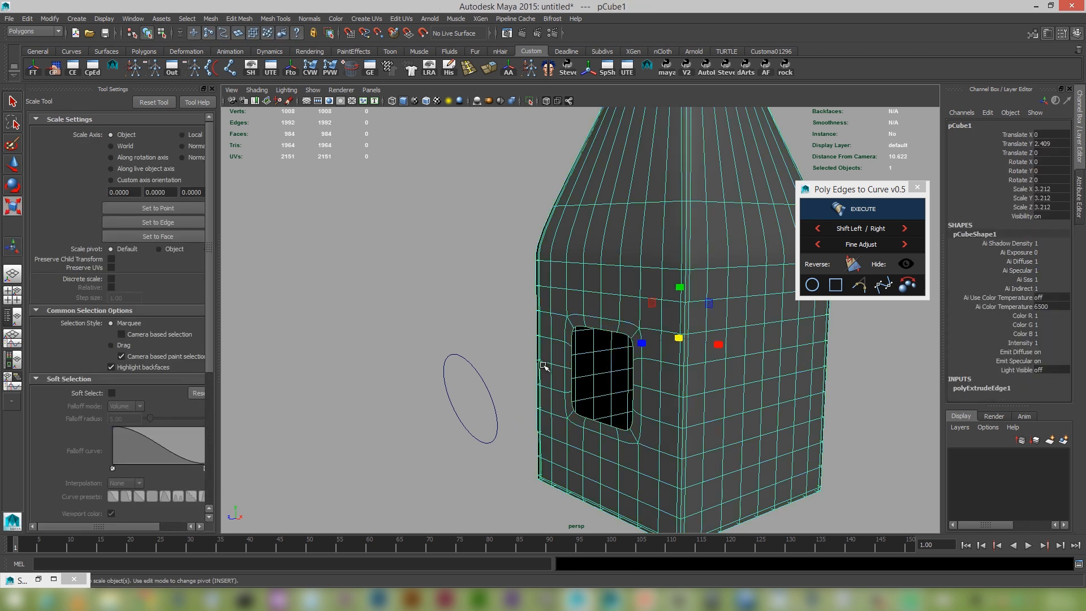
drag(429, 403, 493, 374)
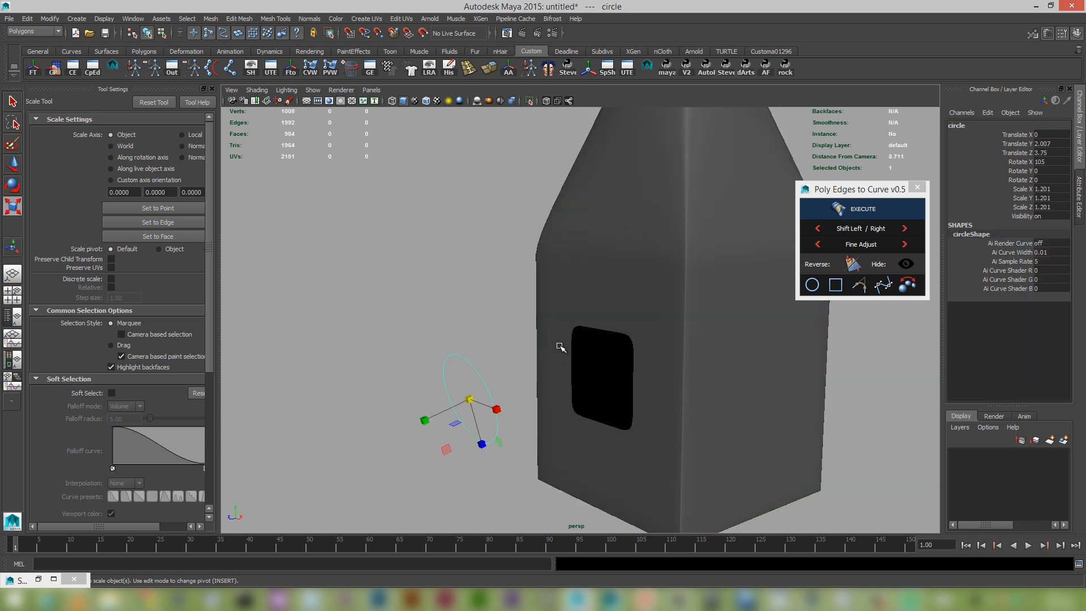
right_drag(587, 295, 605, 209)
shift+double_click(609, 330)
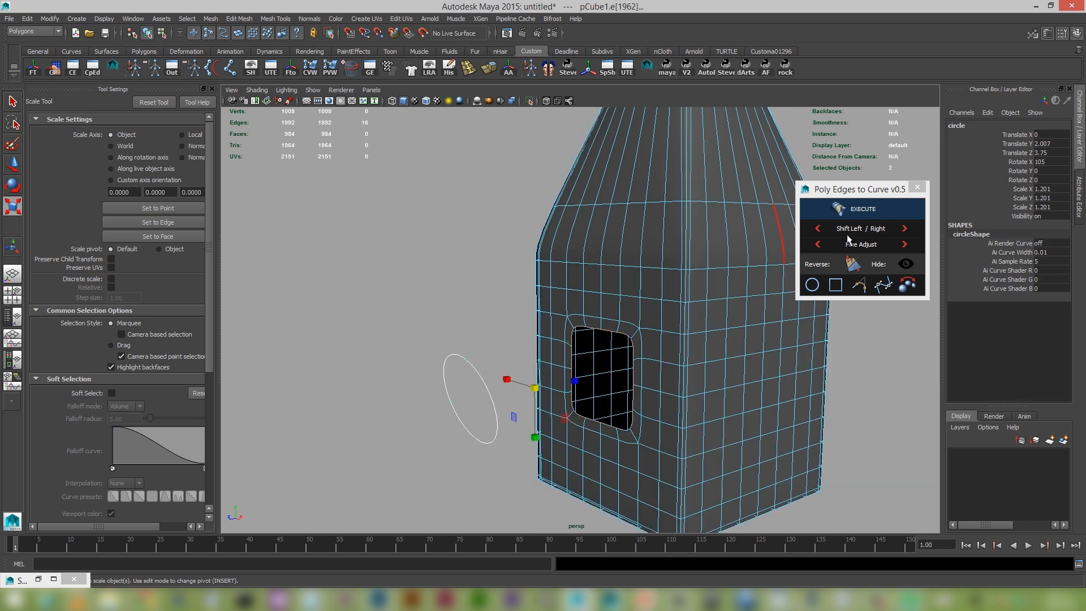
click(872, 215)
Step: Turn on the wireframe overlay and shift the edge loop's vertices around the circle until the spout is untwisted
mouse_move(671, 315)
alt+mouse_down()
mouse_move(734, 300)
mouse_move(646, 304)
mouse_move(594, 323)
alt+mouse_up()
key(alt+5)
alt+right_drag(594, 323, 643, 319)
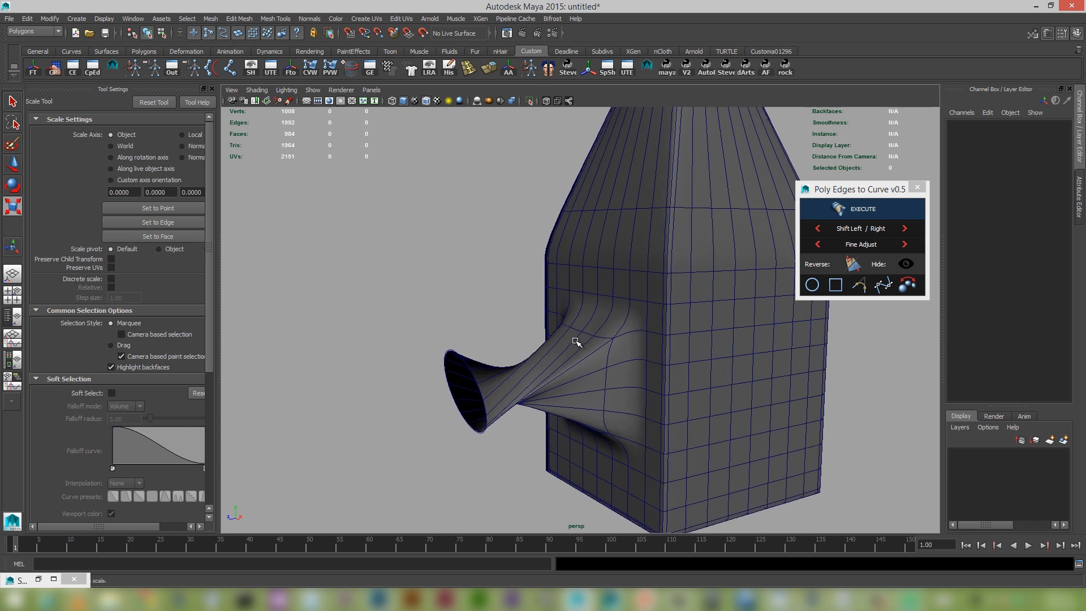
click(829, 232)
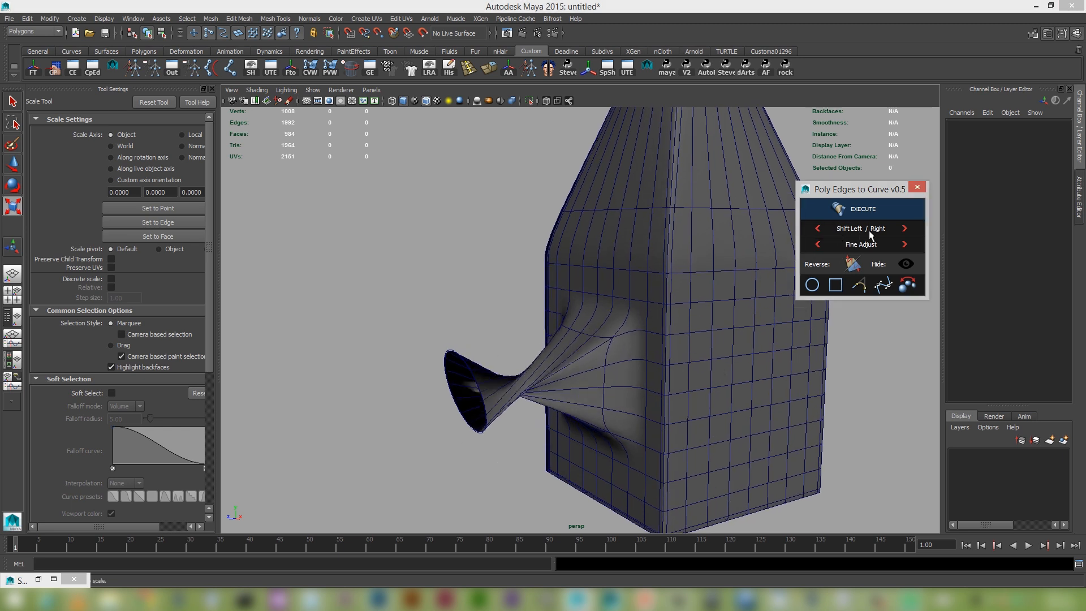
click(904, 229)
click(904, 230)
click(904, 229)
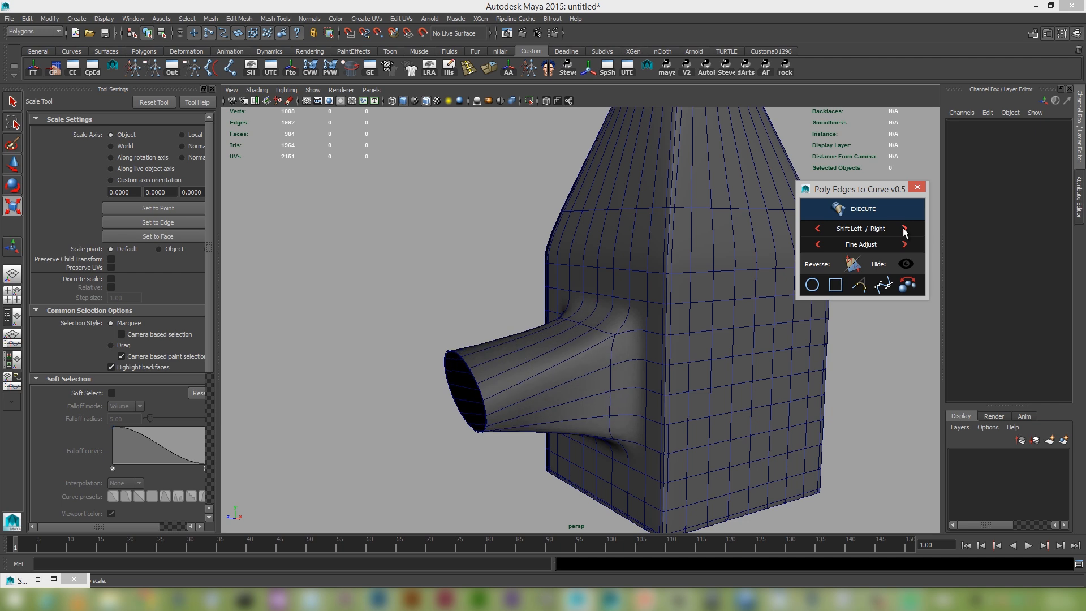
click(905, 229)
Step: Switch the bottle to its unsmoothed display and set it to edge selection around the spout
alt+drag(577, 344, 589, 368)
click(567, 375)
right_drag(567, 375, 564, 293)
key(1)
alt+right_drag(604, 357, 630, 388)
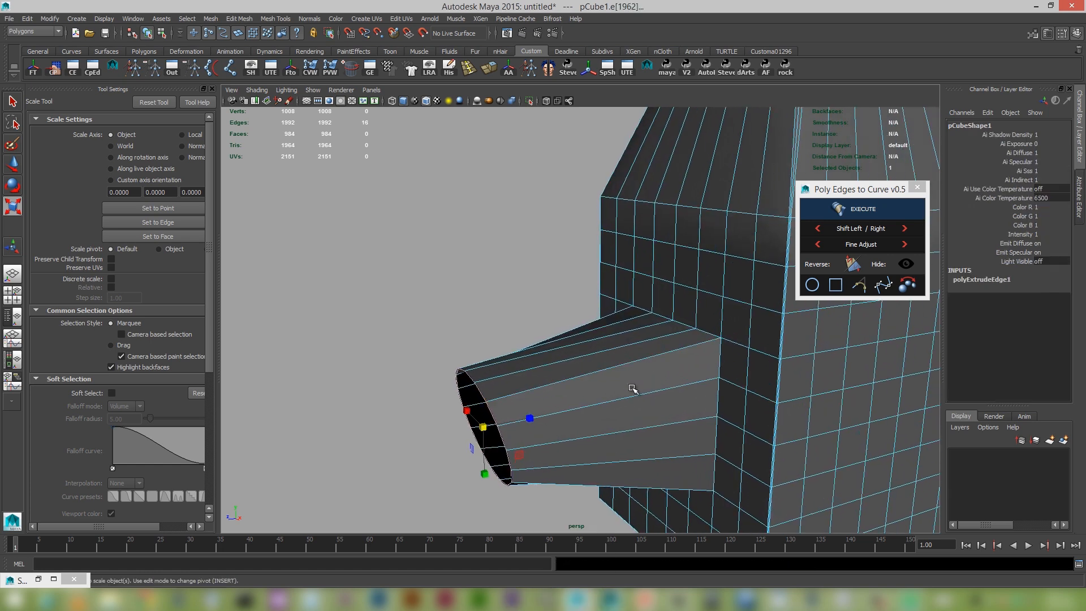
alt+middle_drag(630, 388, 574, 379)
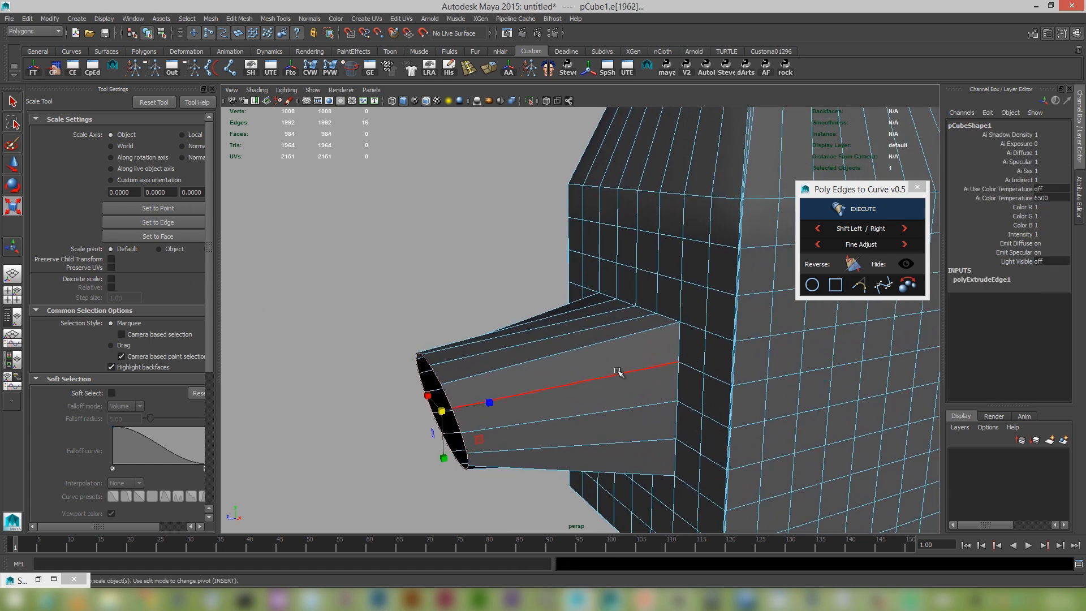
Step: Select the complete square edge loop where the spout meets the bottle's body
alt+drag(618, 371, 669, 340)
right_drag(668, 334, 667, 288)
double_click(672, 328)
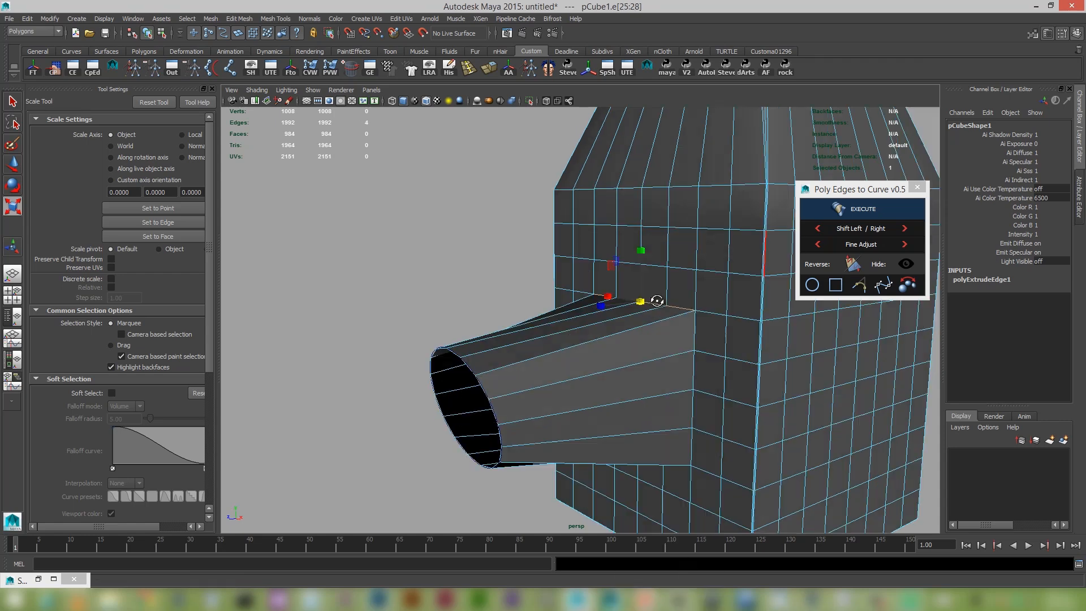
shift+double_click(703, 310)
alt+drag(703, 310, 707, 368)
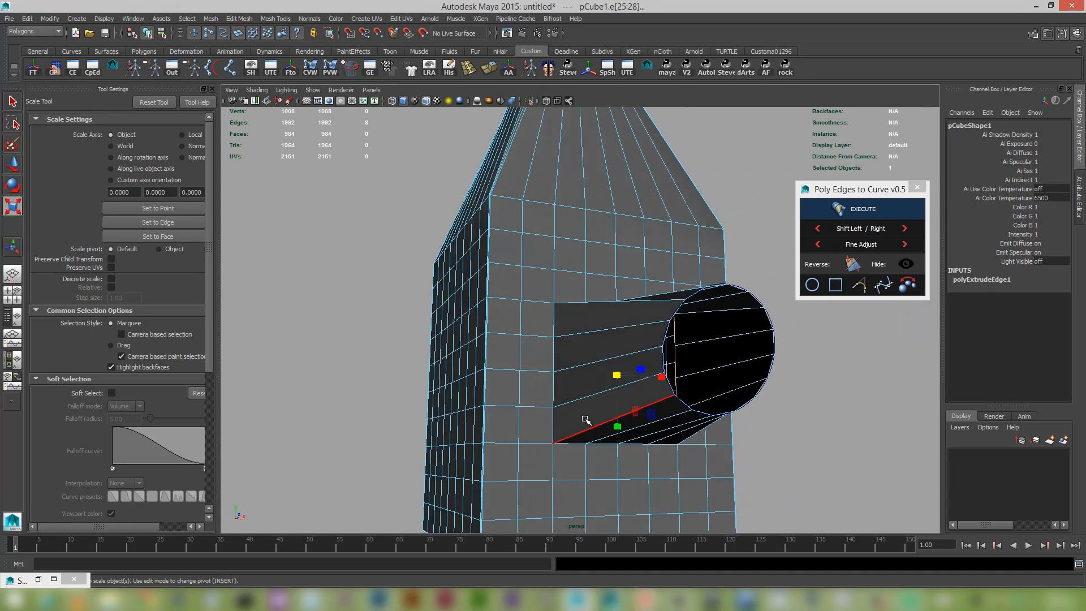
shift+double_click(567, 431)
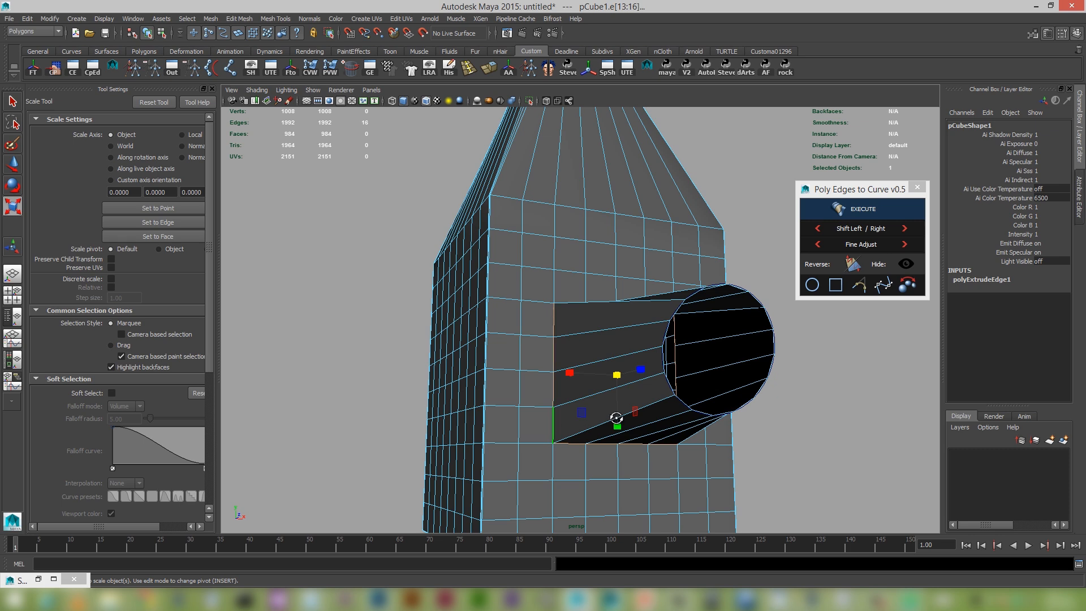
alt+drag(617, 418, 571, 416)
Step: Create a circle at the spout's base, rotate it 90 in X, and execute Poly Edges to Curve with the base edge loop
click(812, 285)
alt+drag(710, 324, 630, 404)
key(e)
key(j)
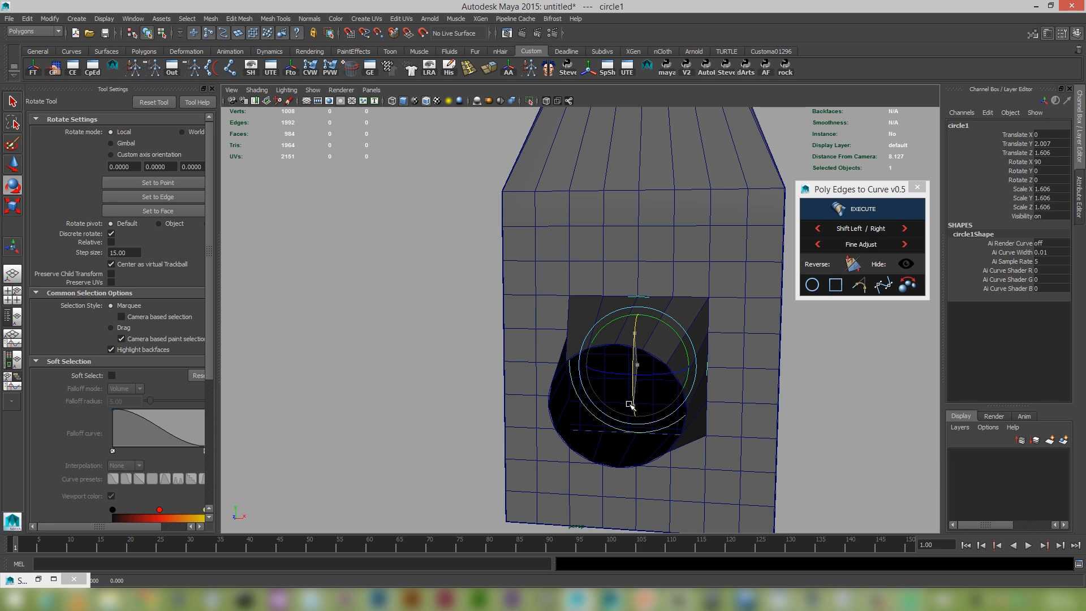
shift+click(727, 215)
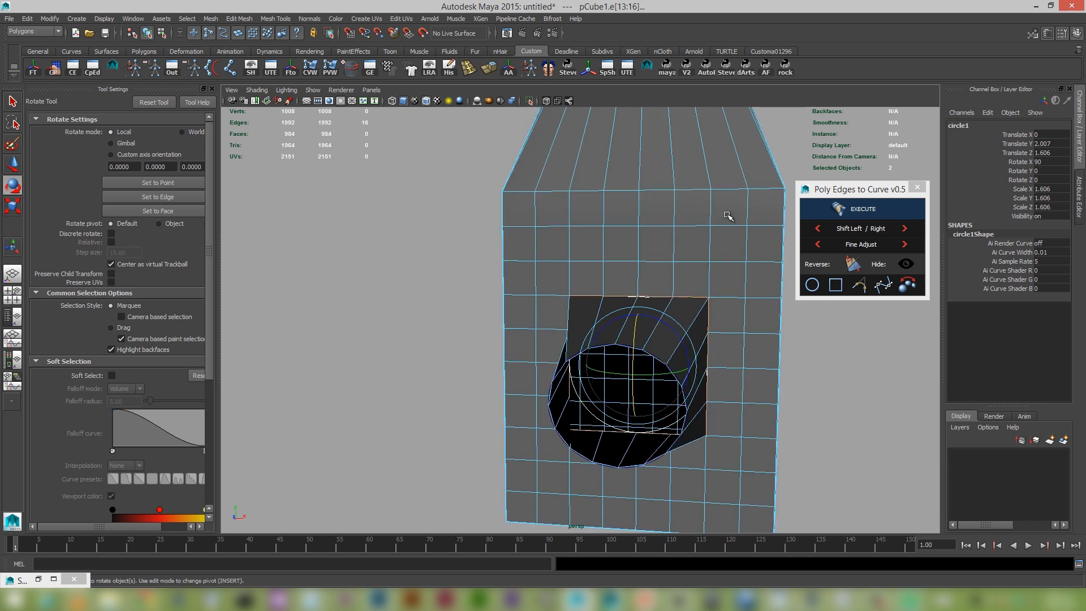
click(840, 209)
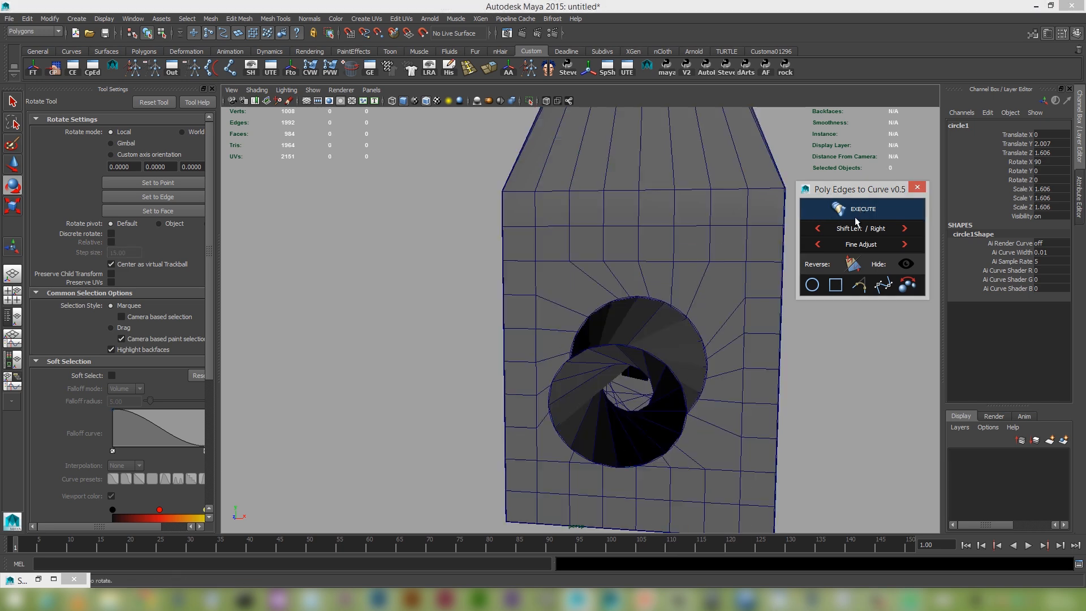
Step: Shift the base loop's vertices around its circle until the spout's edges run straight to the opening without twisting
click(820, 228)
click(819, 229)
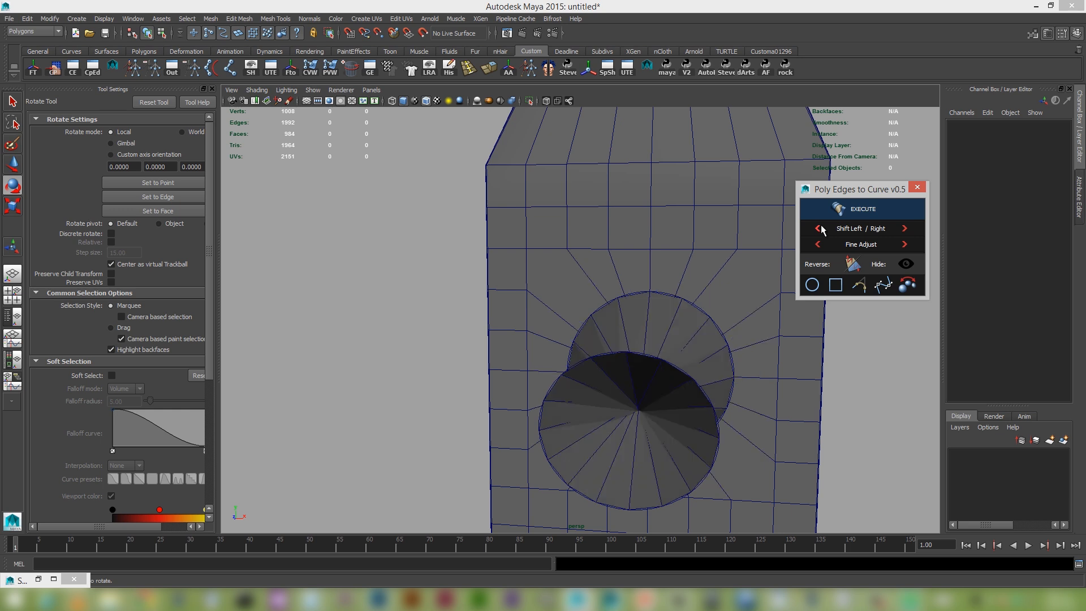
click(897, 231)
click(898, 230)
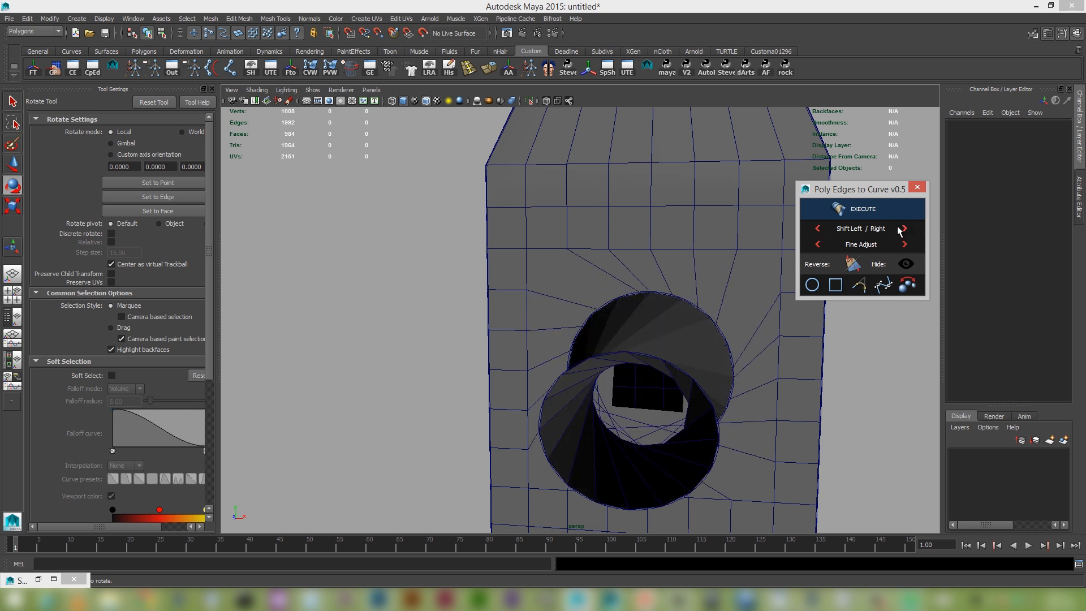
click(900, 229)
click(900, 230)
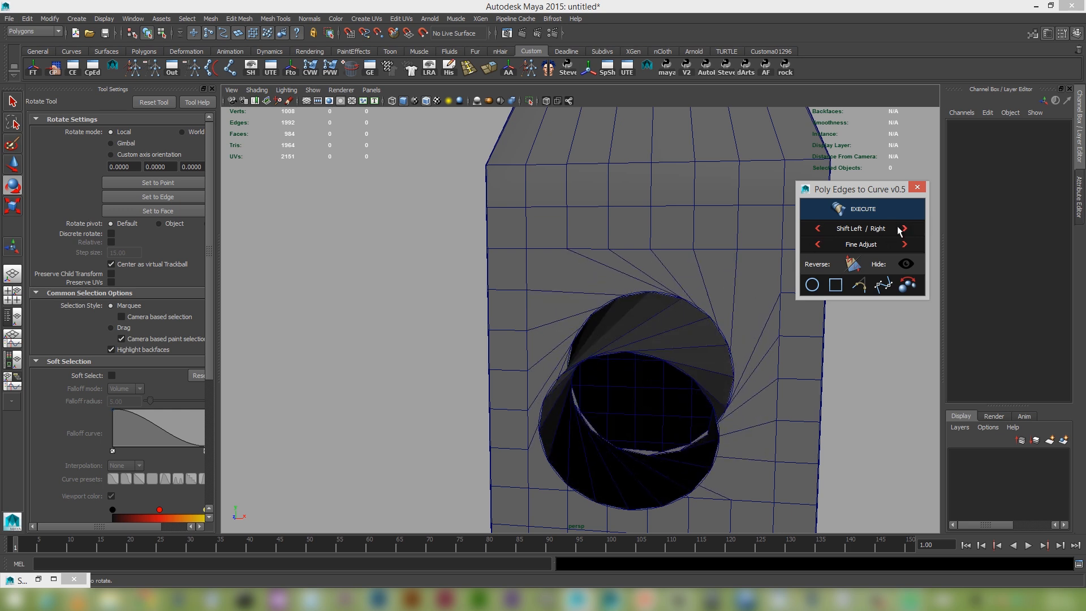
click(899, 229)
click(900, 229)
click(900, 230)
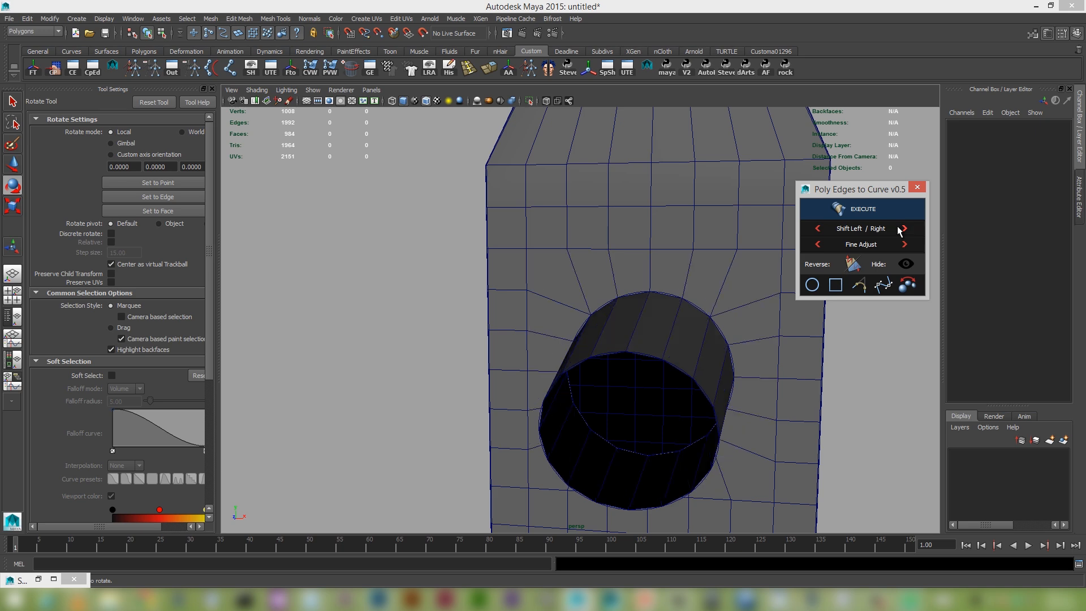
Step: Turn on the bottle's smooth mesh preview, hide the wireframe overlay, and examine the spout's blend into the body
alt+right_drag(712, 366, 601, 293)
alt+drag(601, 294, 551, 303)
right_drag(677, 266, 703, 246)
click(707, 249)
key(3)
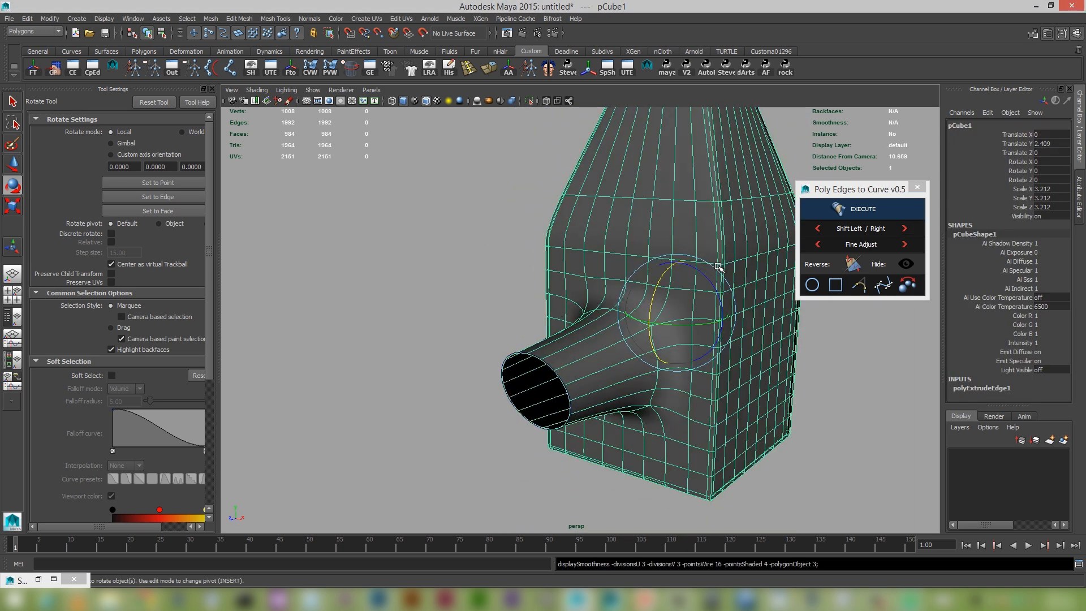
click(816, 421)
alt+drag(851, 439, 451, 308)
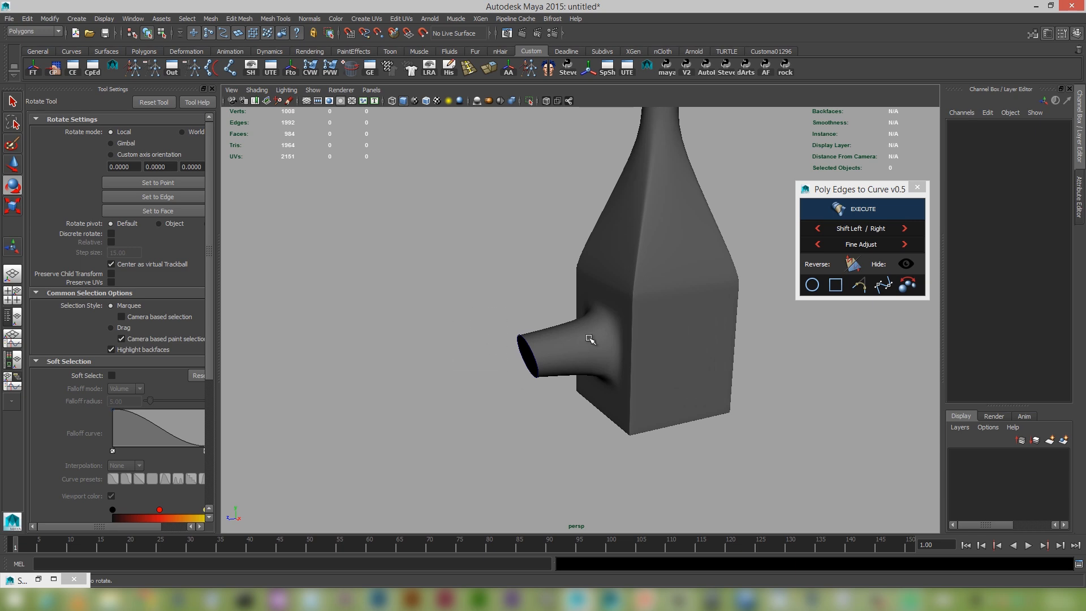
Step: Select the bottle mesh and return it to its unsmoothed display for a close view of the spout
click(508, 339)
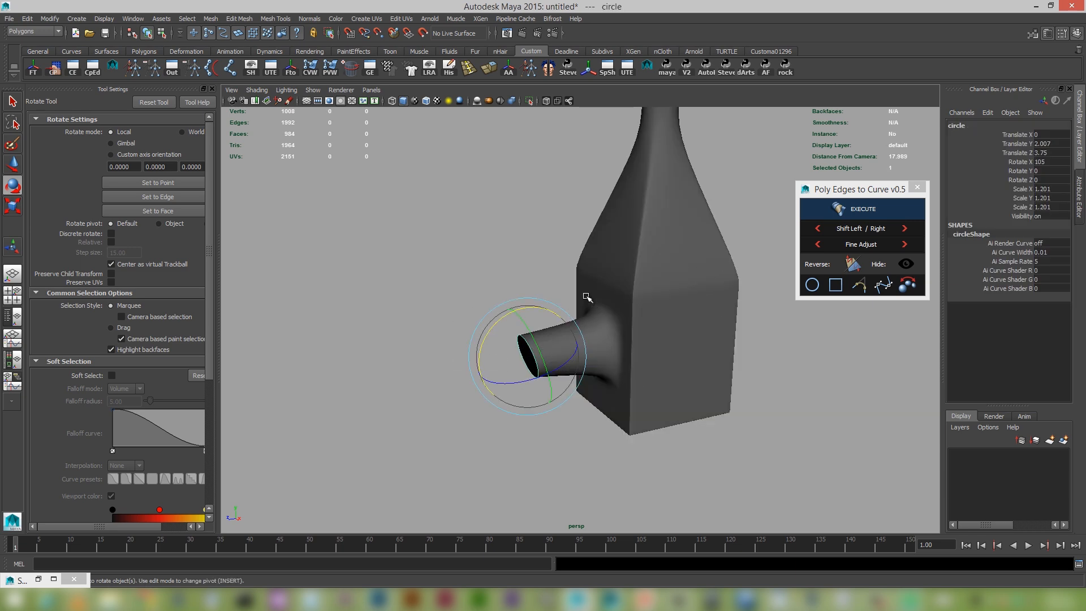
click(600, 311)
alt+right_drag(527, 292, 732, 456)
key(1)
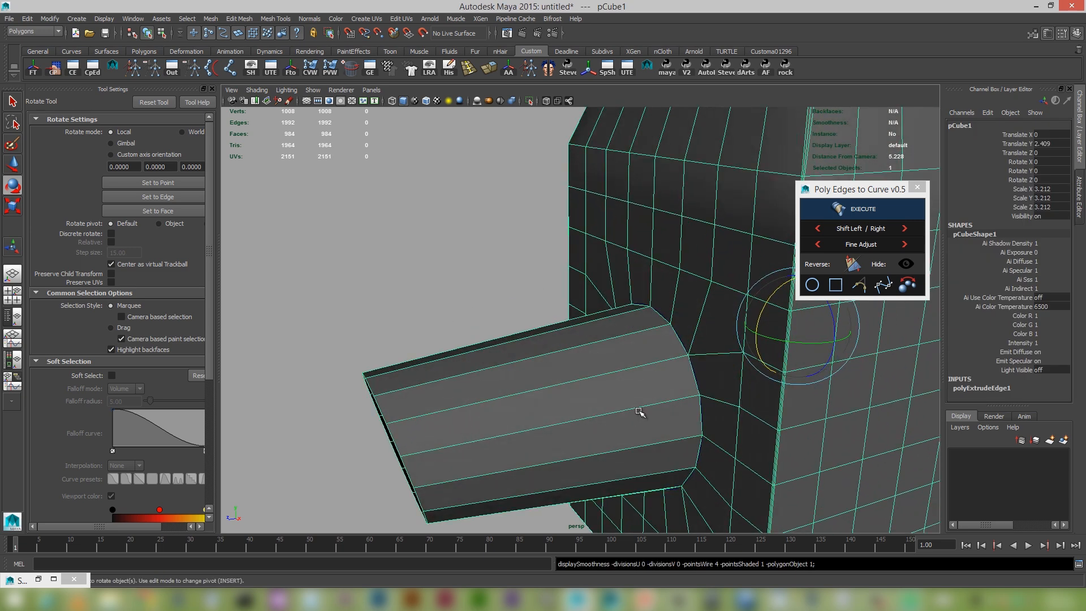
Step: Insert an edge loop around the side spout close to its base
alt+drag(640, 412, 656, 366)
right_drag(656, 367, 662, 328)
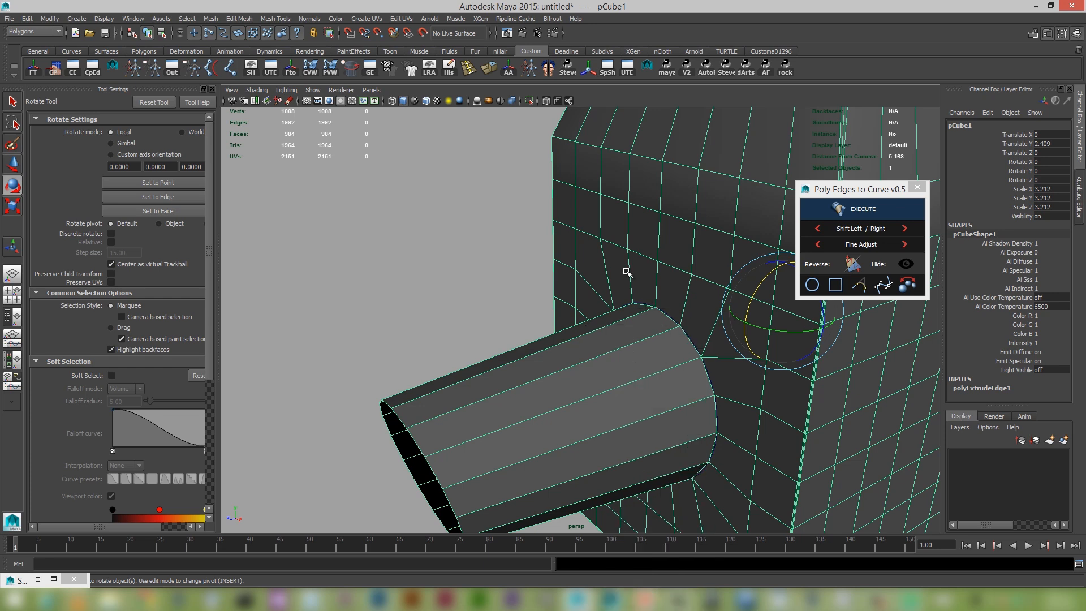
click(469, 67)
click(675, 328)
key(q)
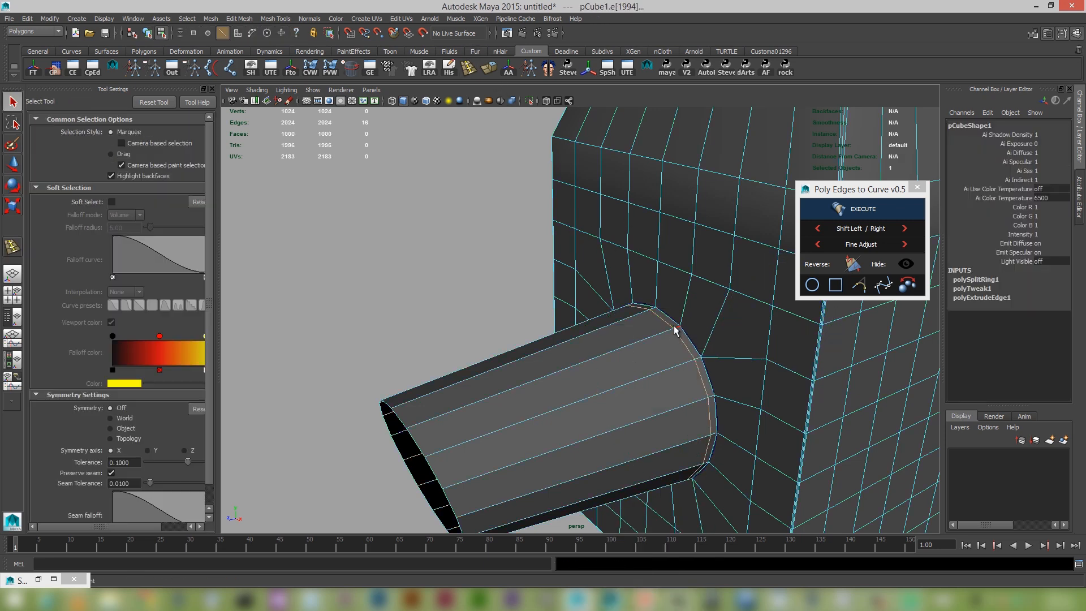
Step: Select the full edge loop where the spout meets the bottle's body and scale it outward to widen the base
click(688, 336)
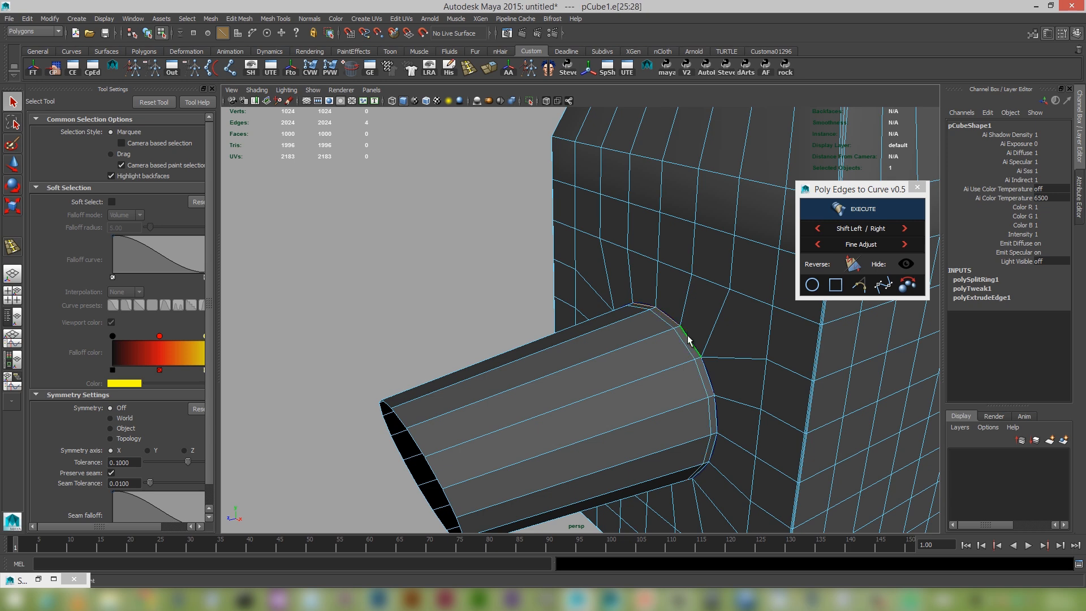
alt+drag(701, 342, 652, 454)
shift+click(720, 342)
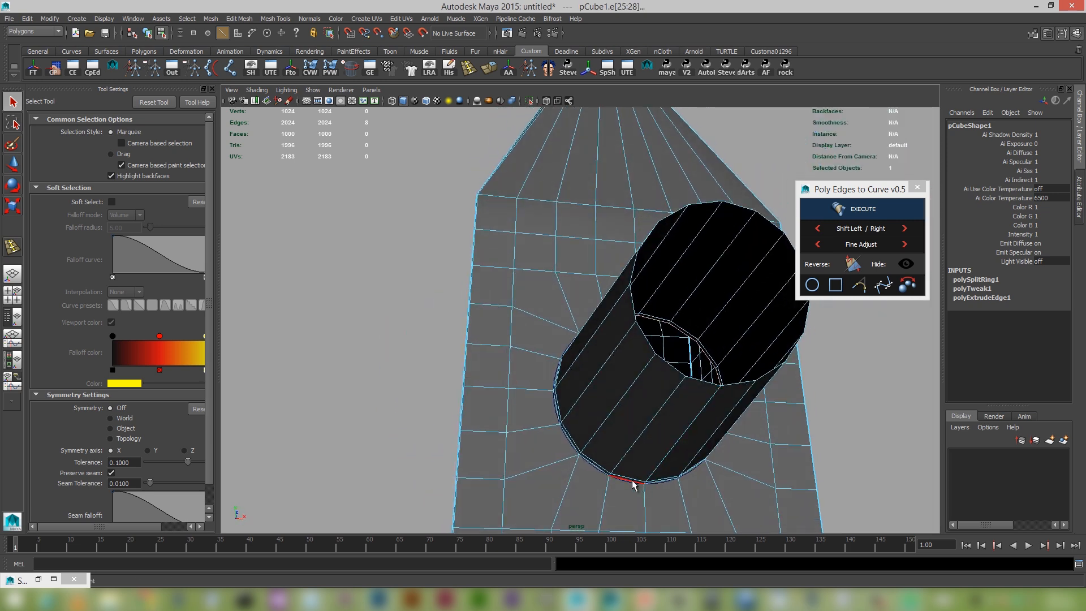
shift+click(582, 464)
key(r)
drag(642, 393, 682, 391)
Step: Turn on the bottle's smooth mesh preview and examine the spout's blend and the whole bottle without its wireframe
key(3)
alt+drag(721, 453, 648, 334)
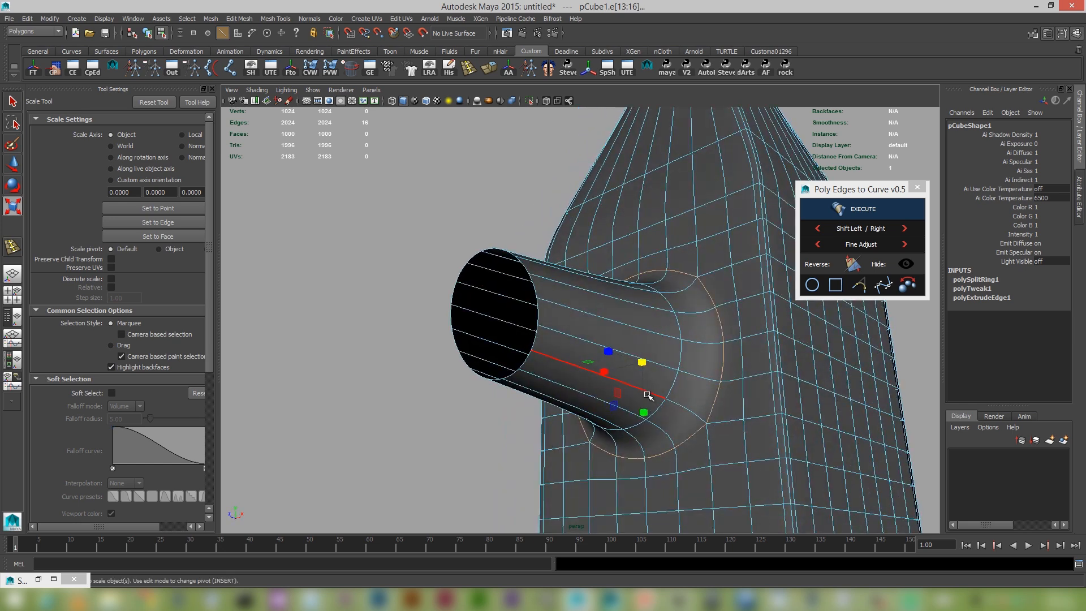
right_drag(647, 329, 697, 315)
alt+drag(697, 315, 720, 436)
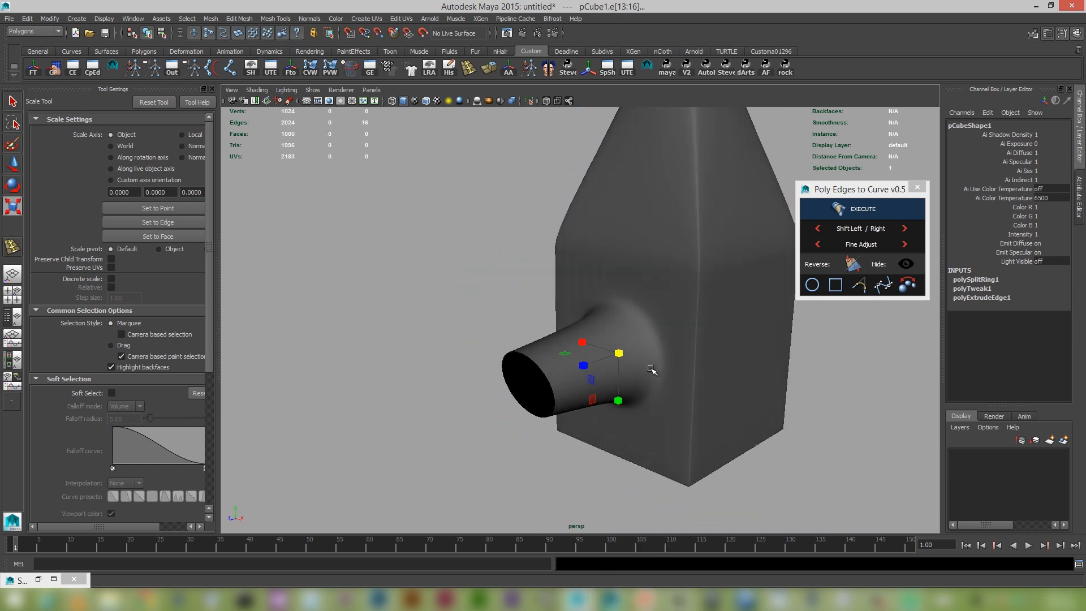
click(830, 428)
scroll(666, 384, down, 4)
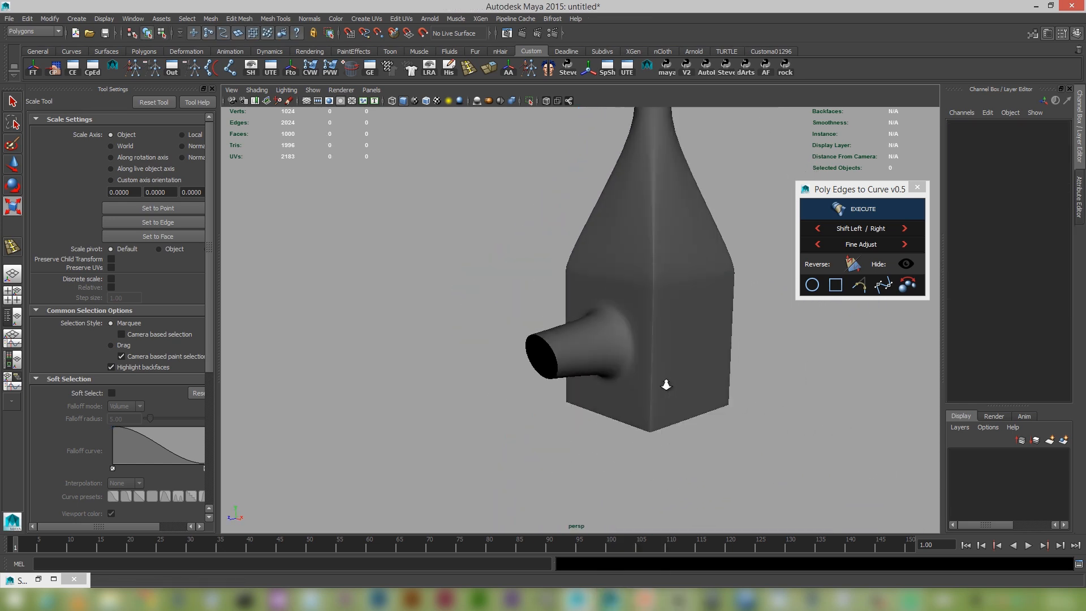
alt+middle_drag(667, 385, 674, 487)
alt+drag(717, 429, 708, 498)
alt+right_drag(655, 351, 728, 456)
alt+middle_drag(728, 455, 685, 532)
alt+drag(655, 393, 653, 356)
alt+right_drag(749, 400, 561, 326)
alt+drag(562, 325, 583, 310)
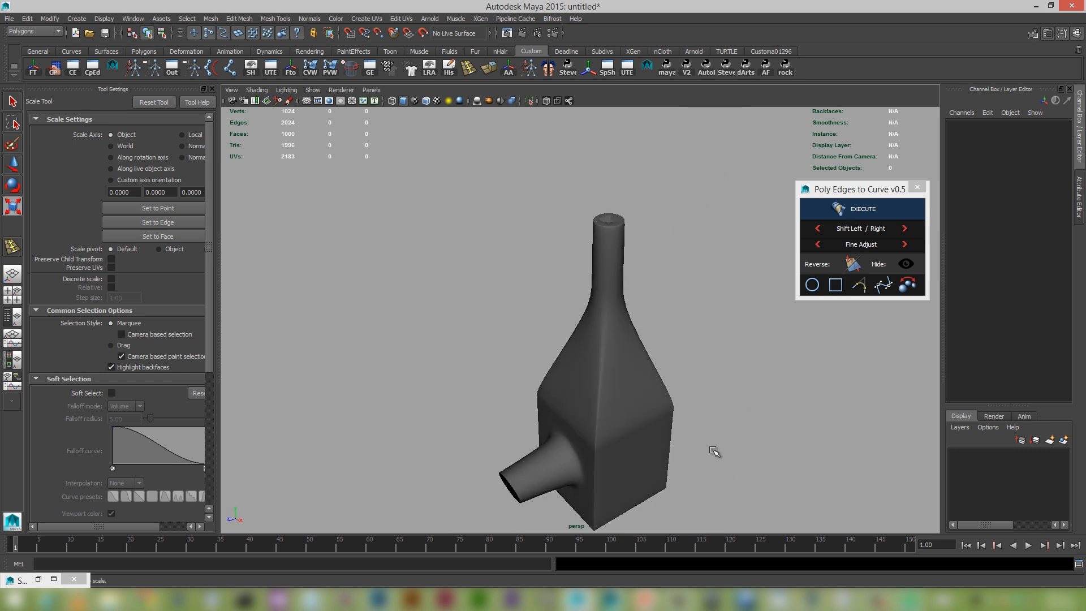
Step: Move the bottle along X to clear the centre of the scene, and deselect it
key(ctrl+z)
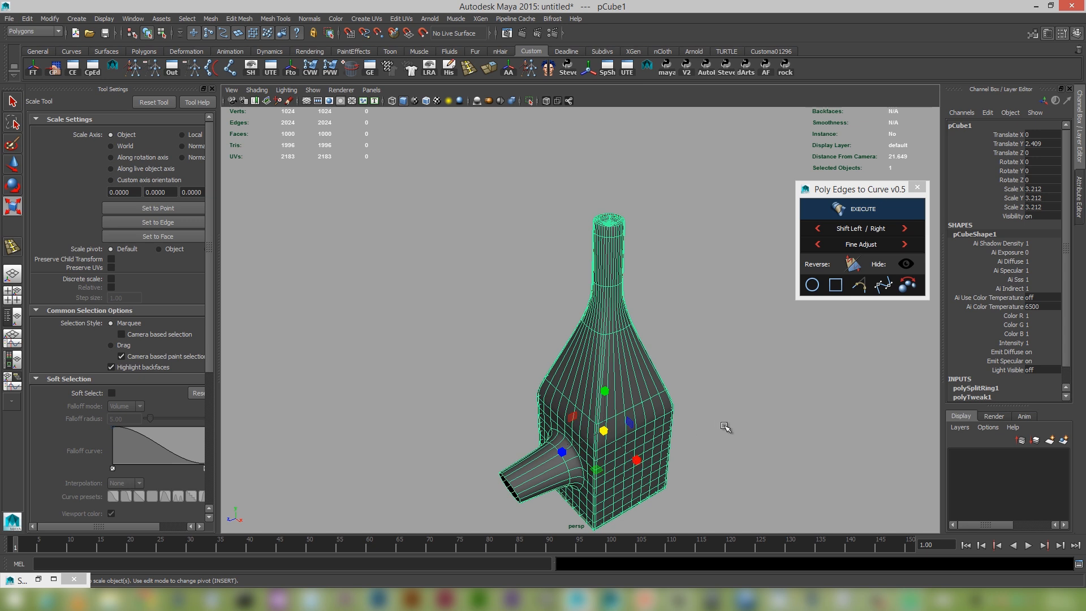
click(726, 428)
alt+drag(725, 427, 629, 352)
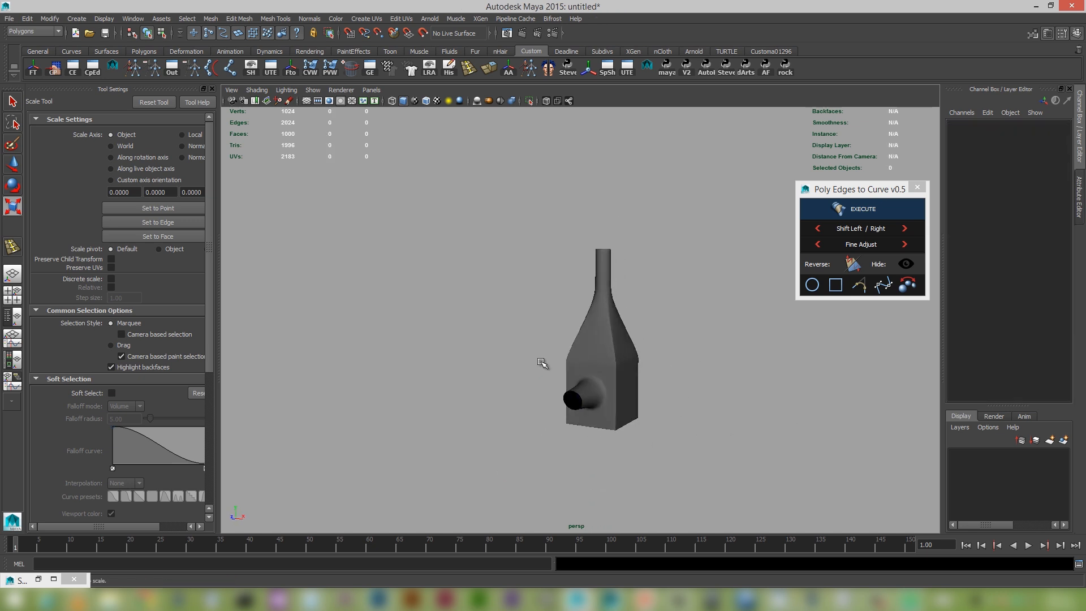
drag(542, 362, 685, 471)
click(618, 340)
alt+right_drag(558, 342, 629, 385)
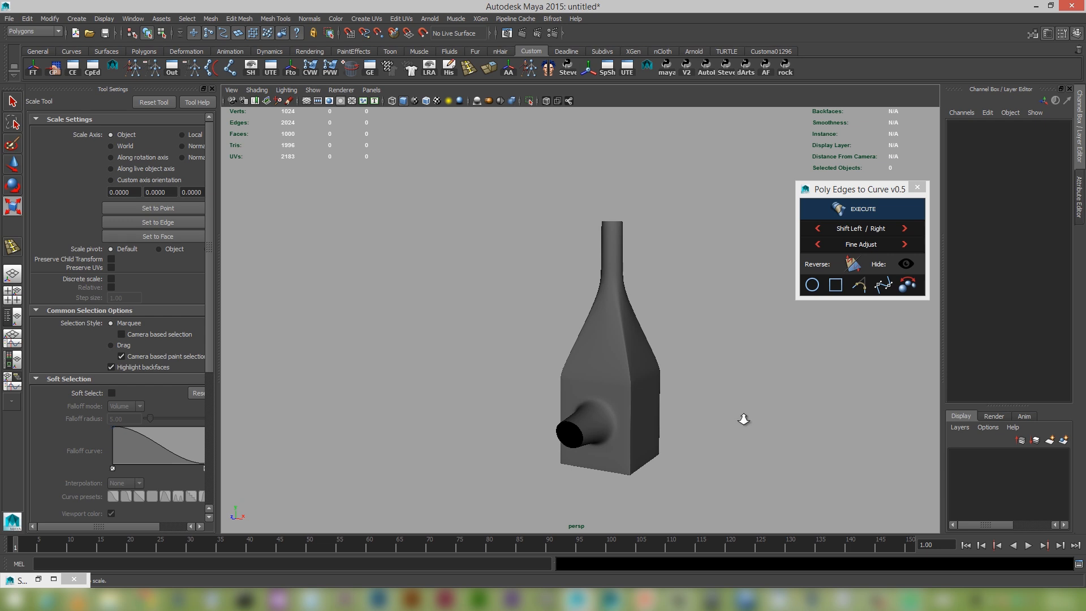
alt+right_drag(743, 419, 703, 404)
click(645, 399)
key(w)
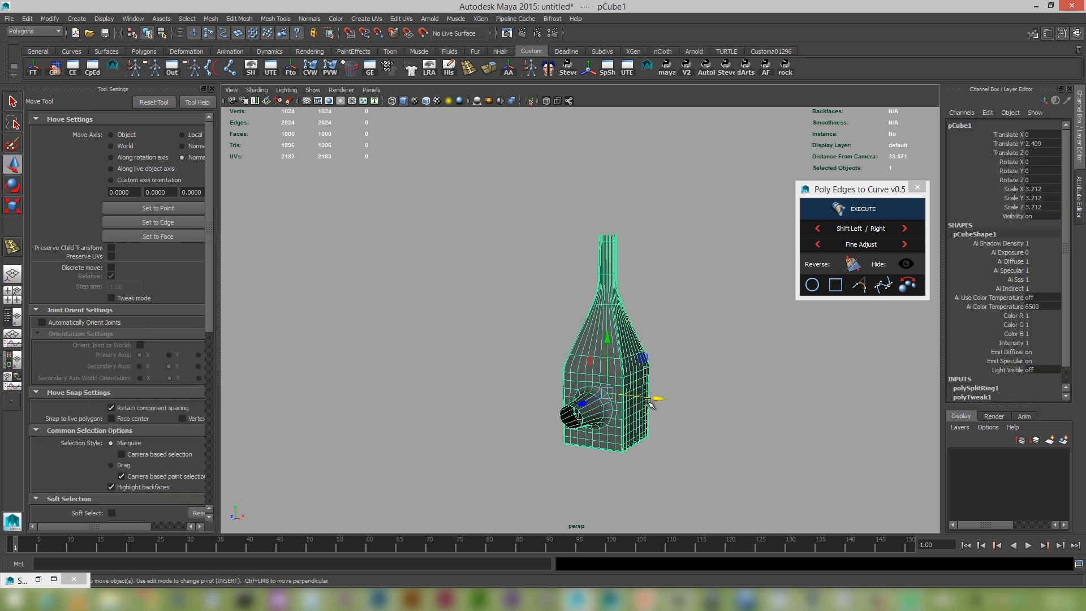
drag(650, 400, 569, 379)
click(569, 379)
Step: Show the grid and create a polygon plane at the origin, rotated 90 in X to stand upright
right_click(699, 394)
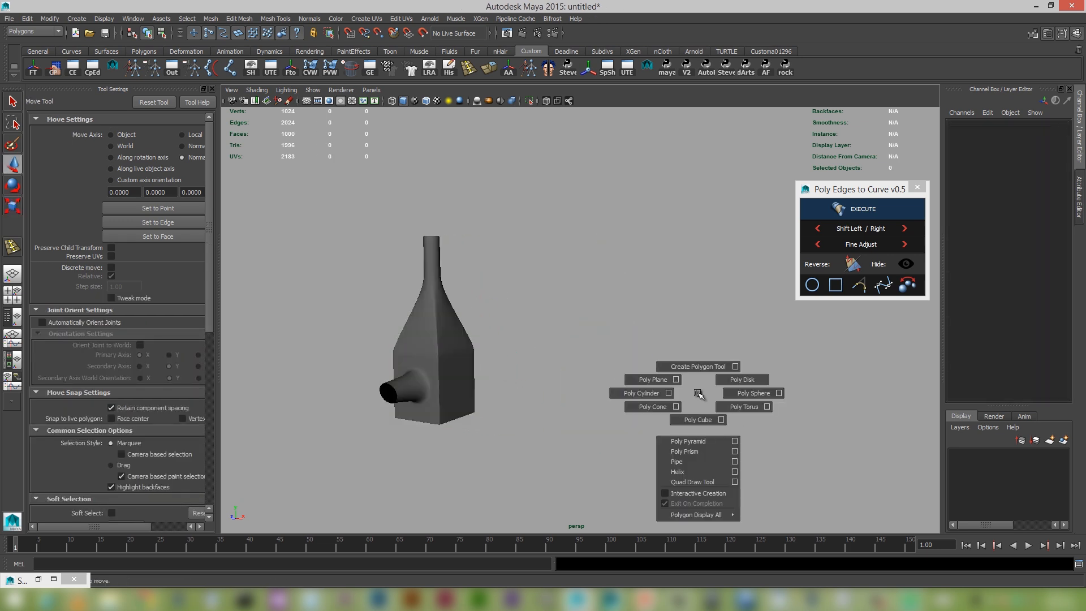
click(306, 101)
shift+right_click(602, 377)
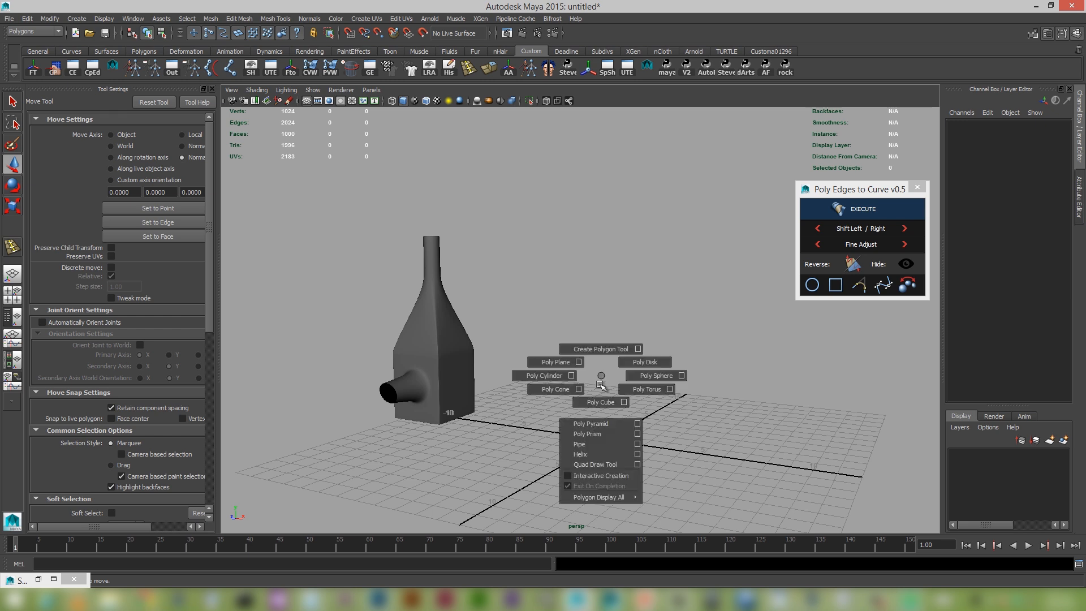
click(555, 362)
key(e)
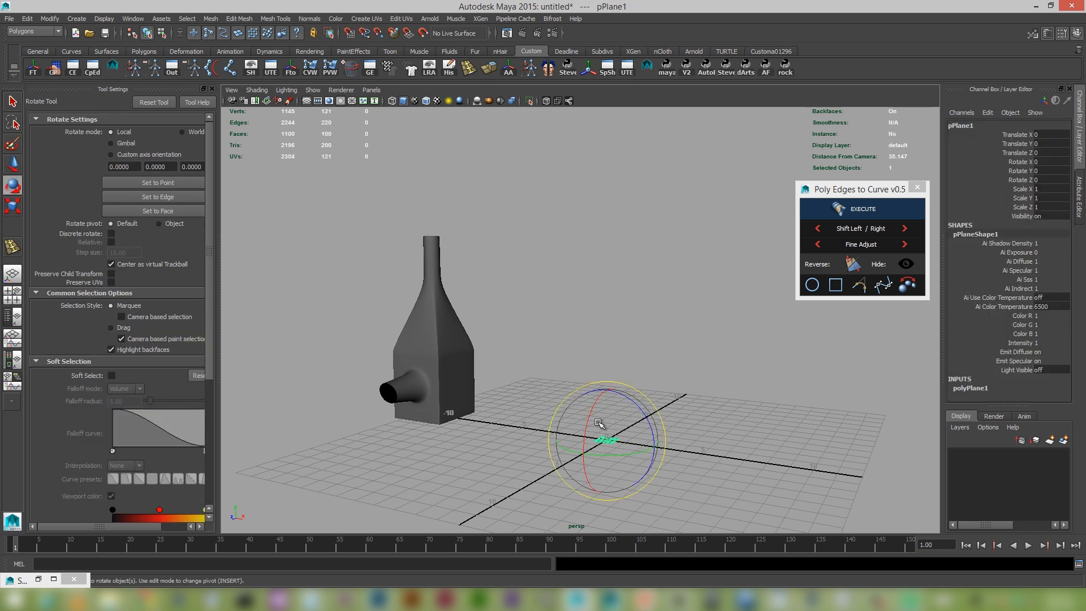
key(j)
drag(598, 400, 603, 442)
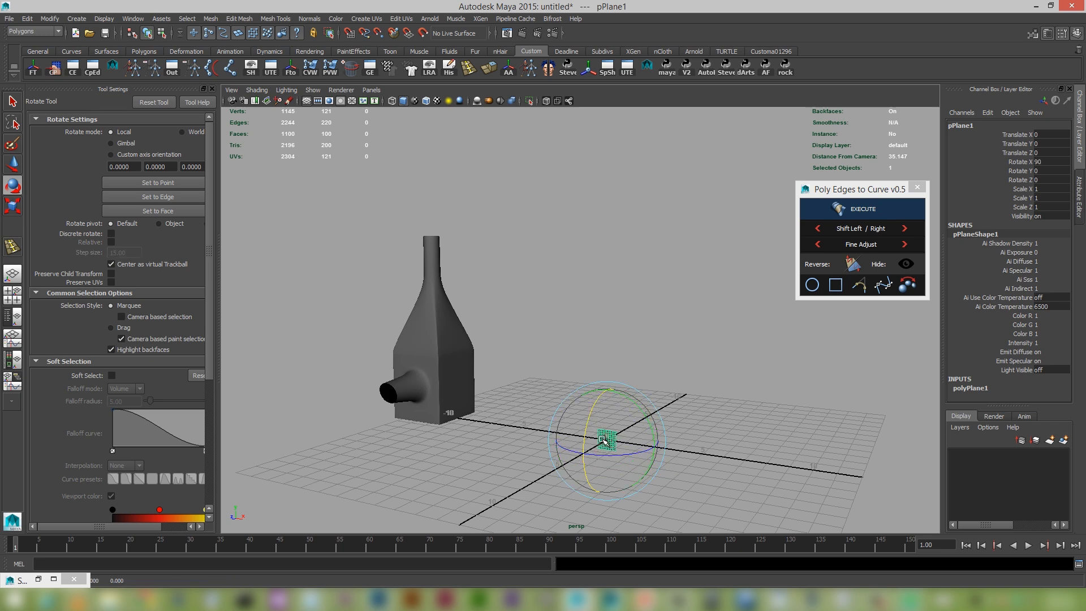
Step: Set the plane's Subdivisions Width to 20 and Subdivisions Height to 1
alt+drag(602, 439, 683, 417)
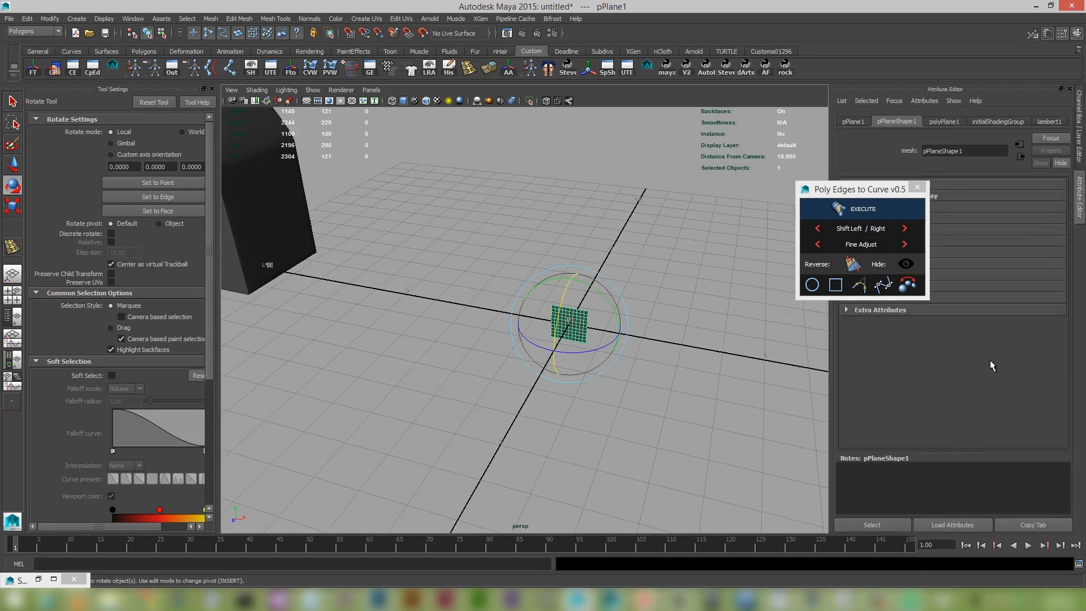
click(981, 387)
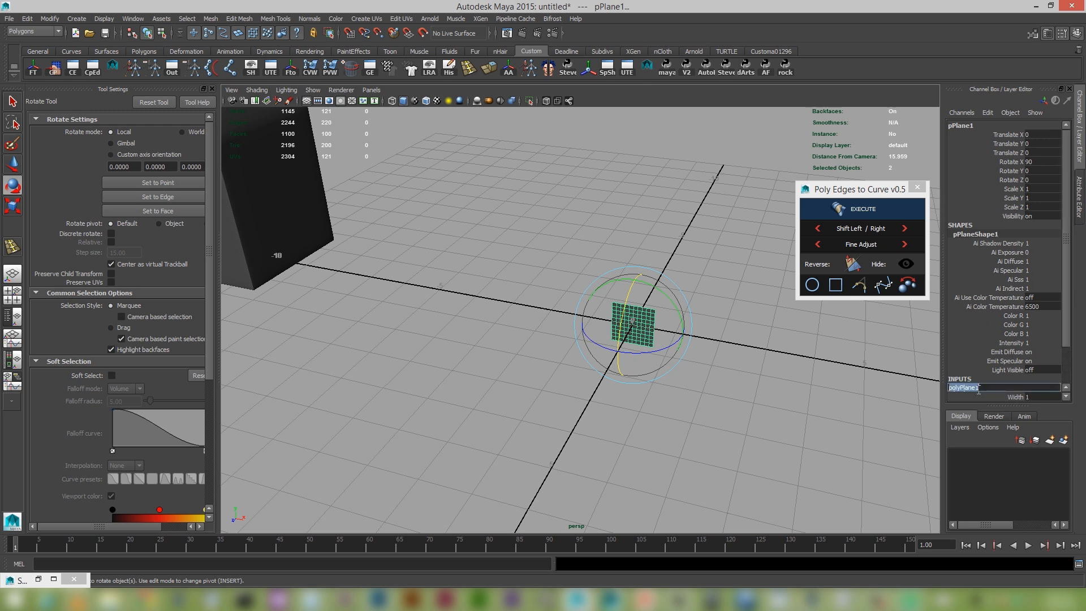
scroll(1018, 386, down, 2)
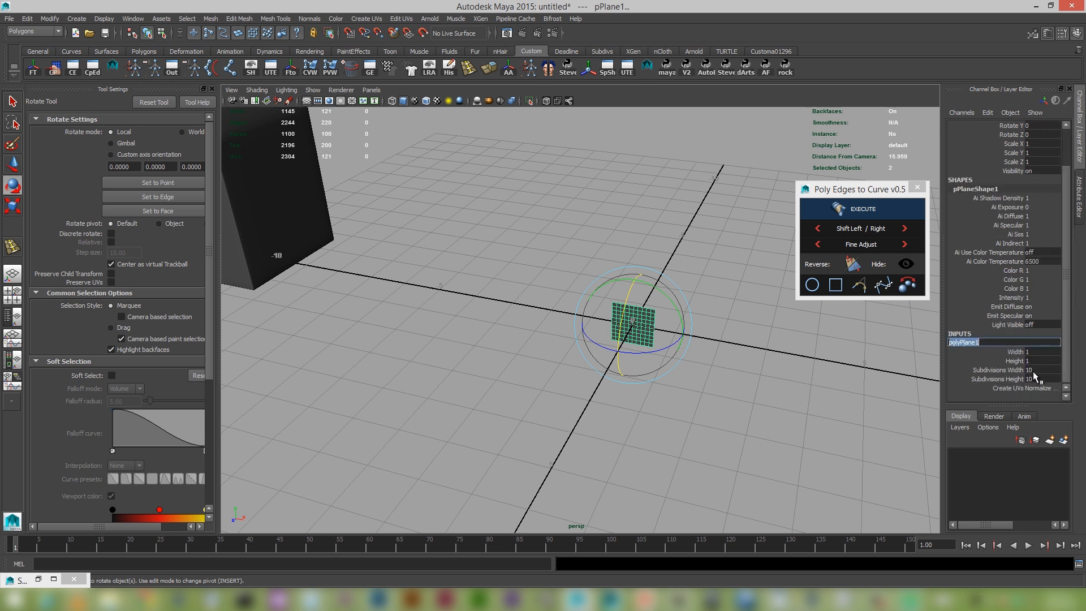
click(1030, 370)
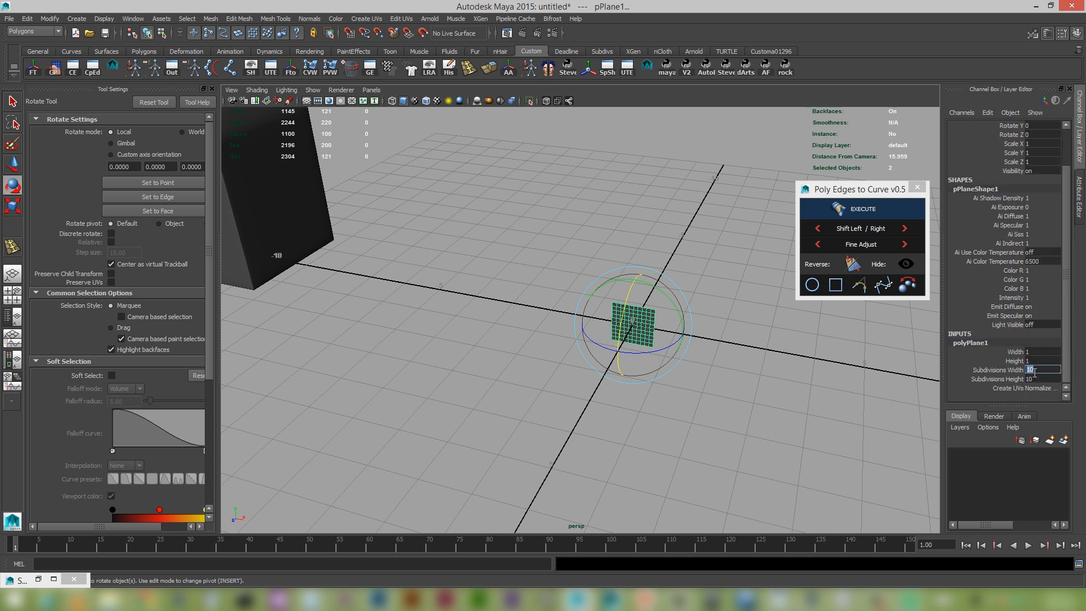
text(20)
key(Tab)
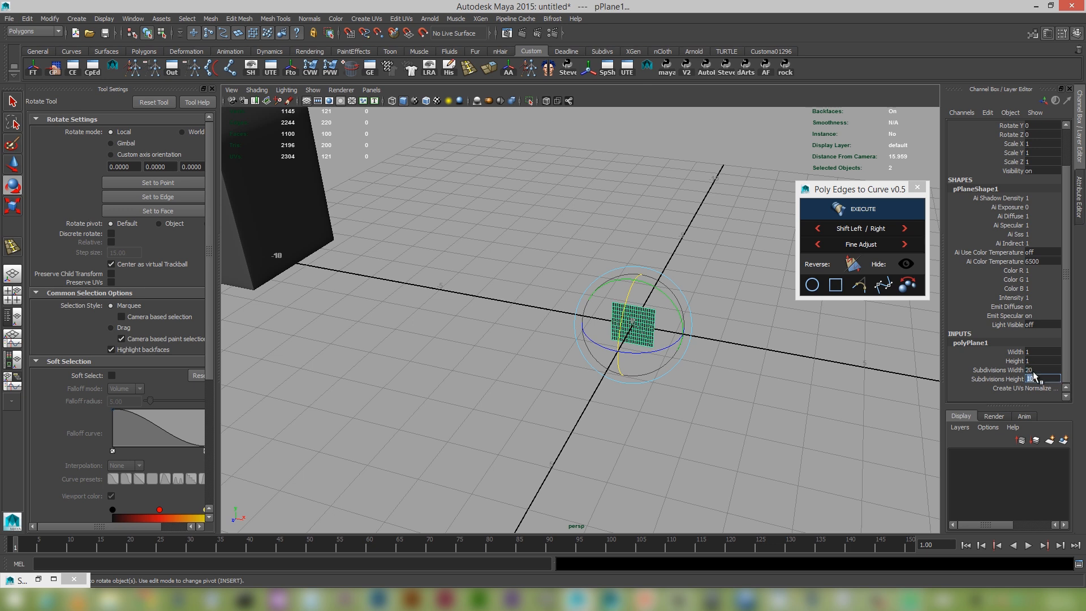
text(1)
key(Return)
Step: Stretch the plane into a tall strip by raising its top vertices, and move its bottom row of vertices onto the grid
alt+drag(668, 305, 692, 305)
key(F9)
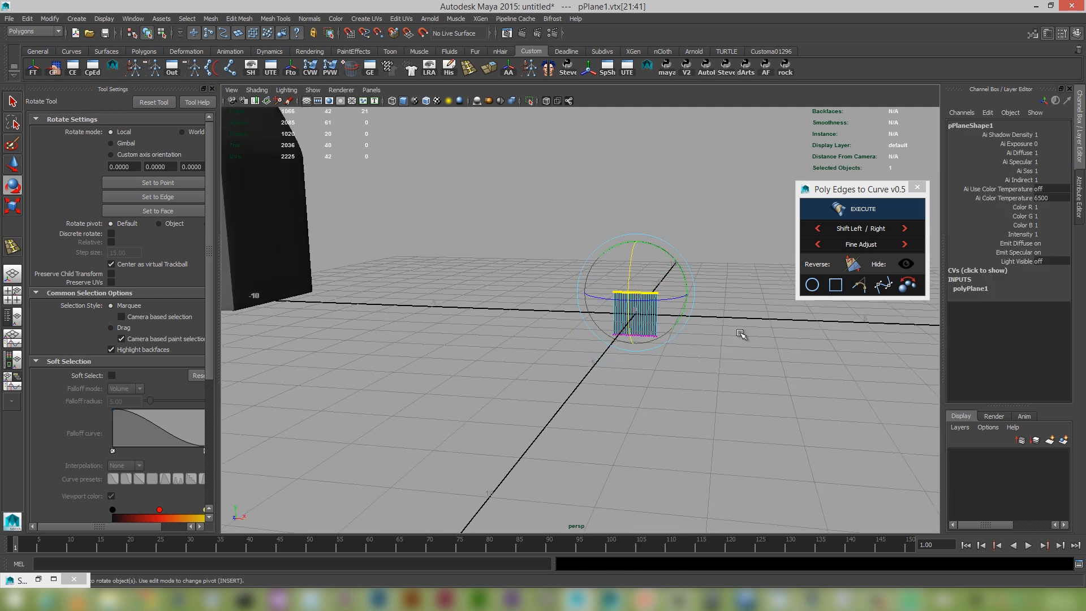
alt+drag(736, 334, 609, 150)
key(w)
drag(588, 362, 625, 325)
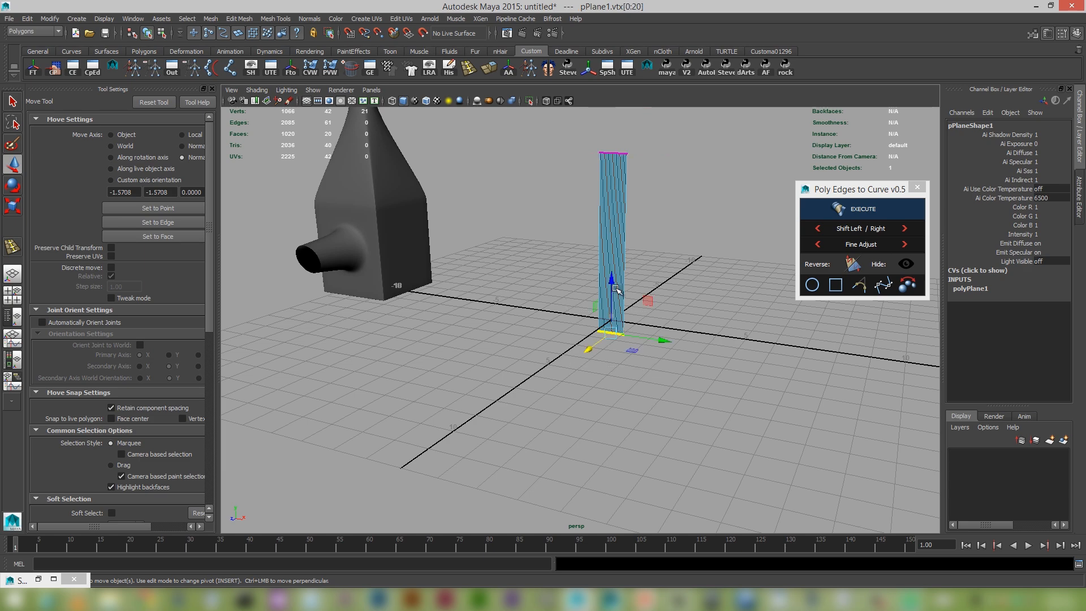
drag(612, 278, 632, 323)
Step: Select the strip's bottom row of vertices and apply a nonlinear Bend deformer to them
alt+right_drag(631, 322, 582, 328)
right_drag(603, 262, 611, 235)
click(611, 236)
alt+drag(611, 235, 635, 271)
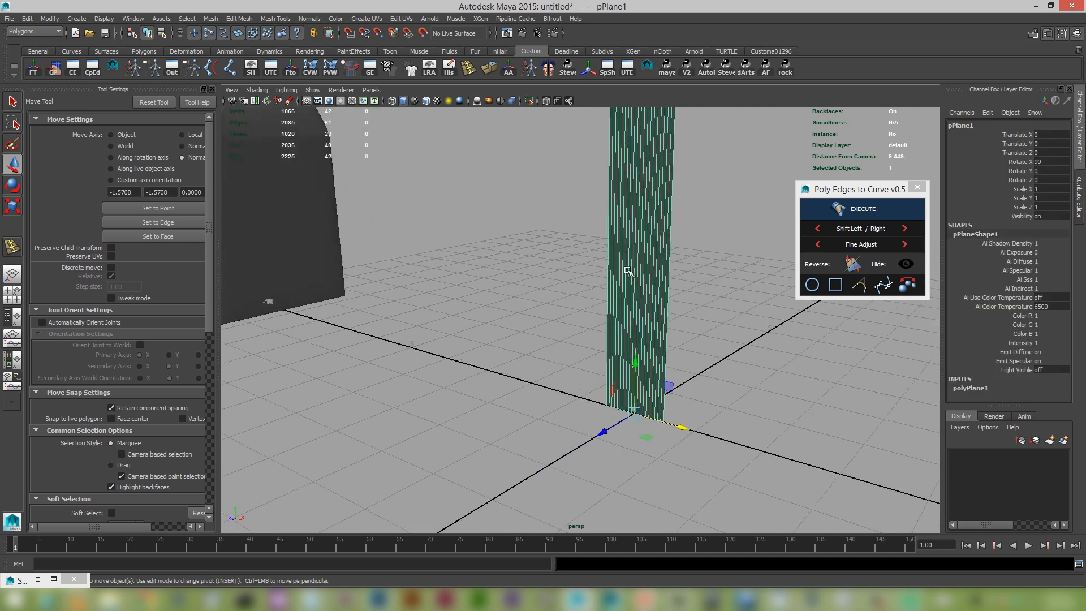
right_drag(628, 272, 616, 348)
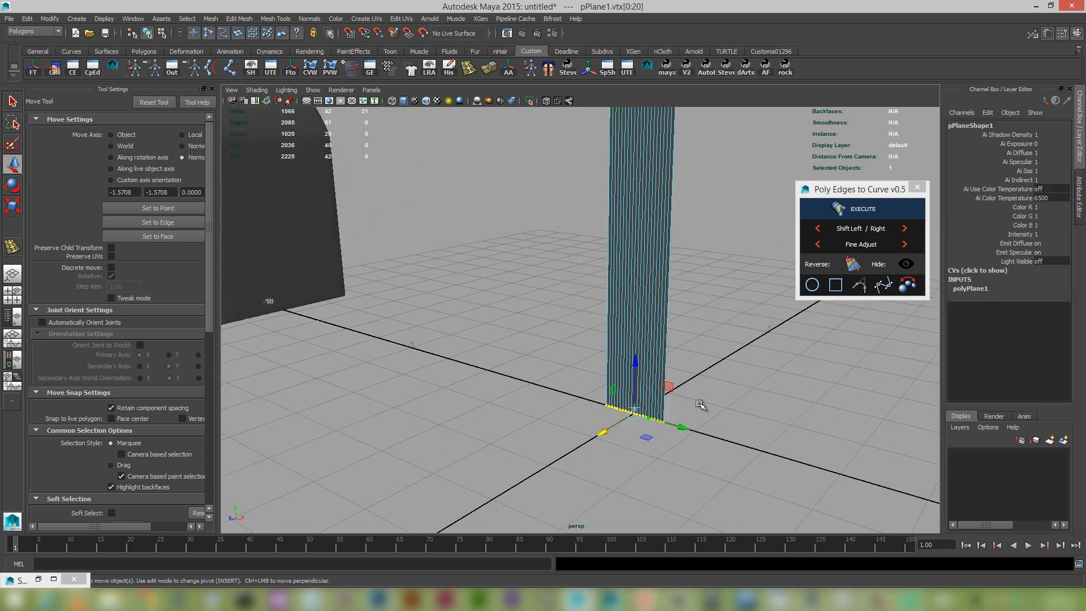
alt+right_drag(700, 405, 628, 396)
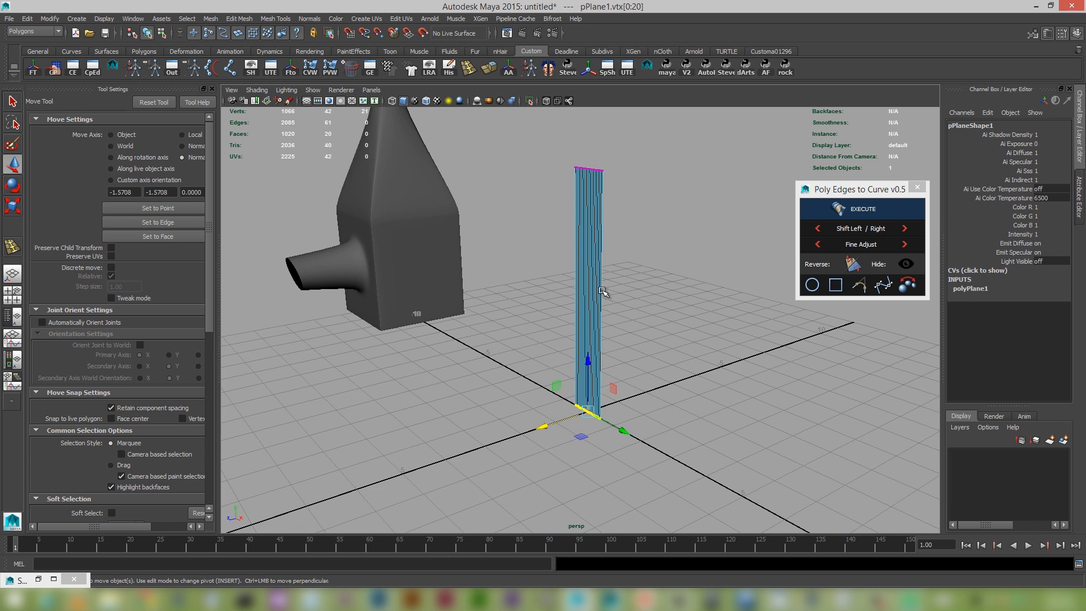
right_click(593, 335)
key(space)
click(546, 356)
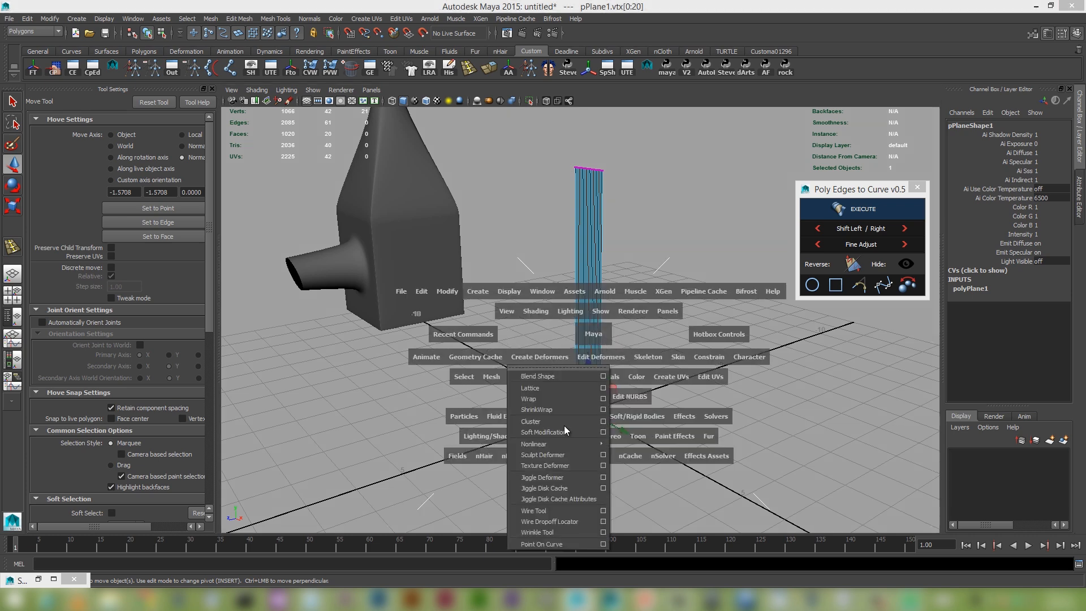
mouse_move(592, 445)
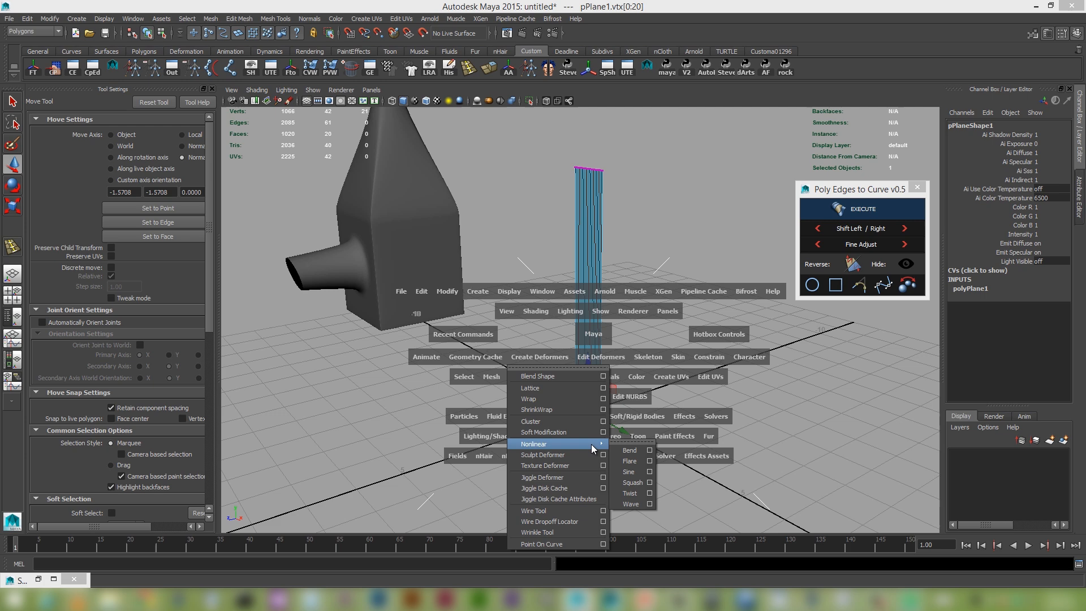
click(628, 450)
Step: Rotate the bend handle to 90 in Y so it bends across the strip's width
scroll(600, 447, up, 6)
key(e)
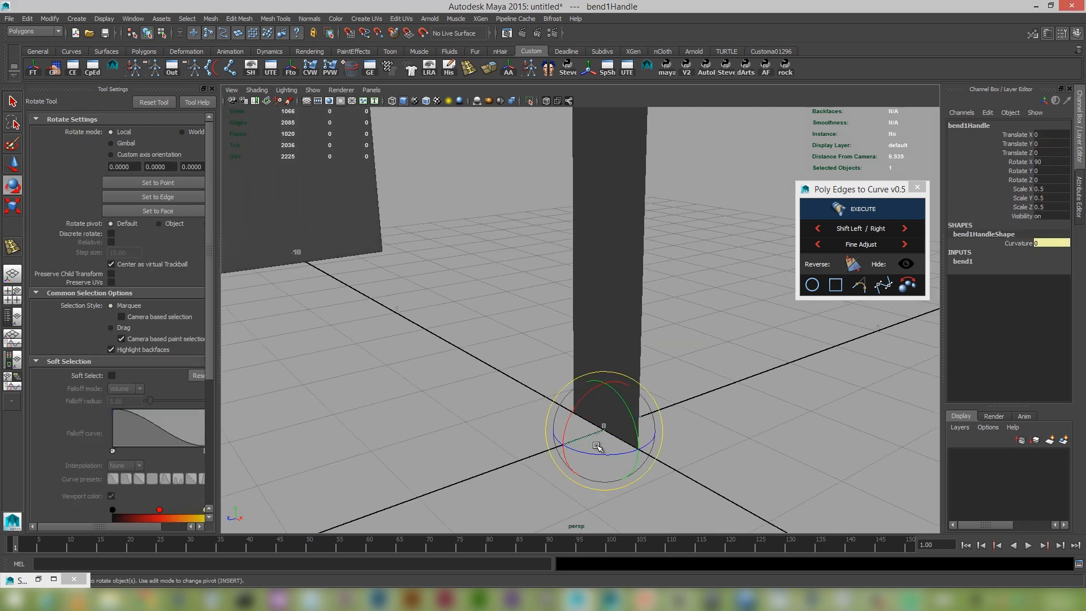
key(j)
drag(596, 453, 668, 457)
Step: Increase the bend handle's curvature to about 172 to curl the strip's bottom edge into a tube
key(t)
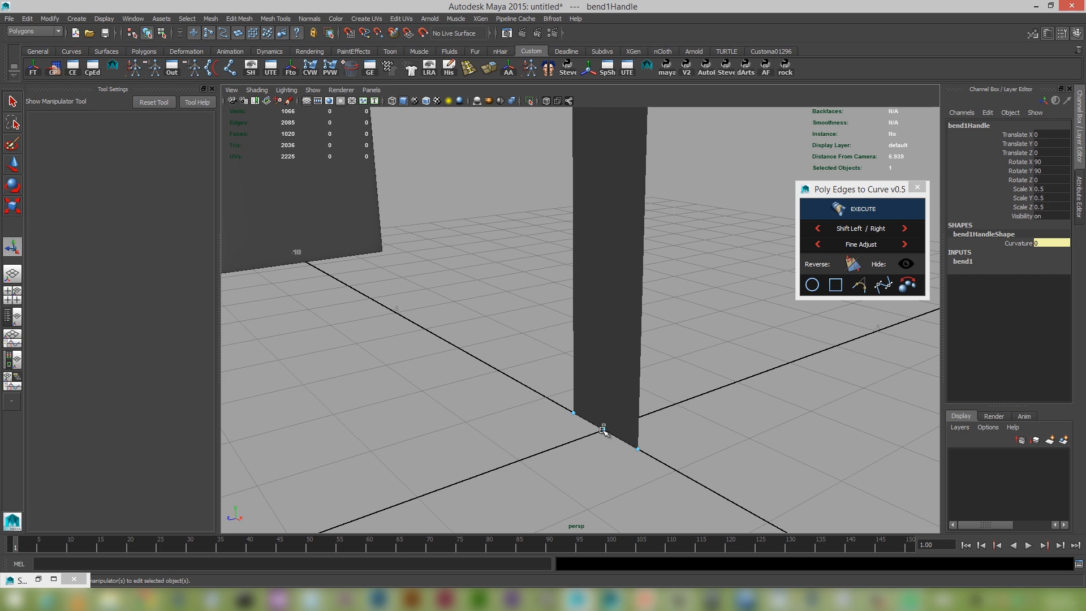
drag(603, 431, 633, 416)
alt+drag(633, 417, 463, 397)
alt+right_drag(463, 397, 652, 428)
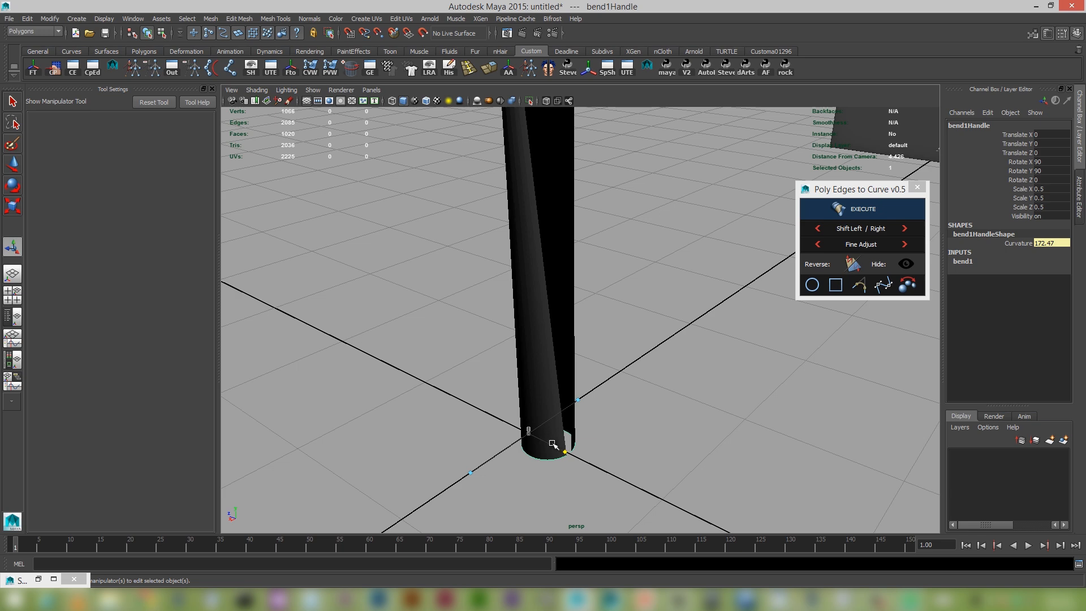
drag(564, 449, 567, 450)
Step: Select the strip's top row of vertices and move it perpendicular to the strip's face
alt+right_drag(633, 460, 550, 390)
alt+middle_drag(550, 390, 521, 431)
alt+drag(521, 432, 616, 356)
alt+right_drag(616, 356, 548, 310)
alt+middle_drag(548, 311, 497, 370)
alt+drag(496, 370, 552, 363)
alt+middle_drag(551, 363, 573, 398)
right_drag(582, 210, 531, 207)
drag(517, 176, 622, 221)
key(w)
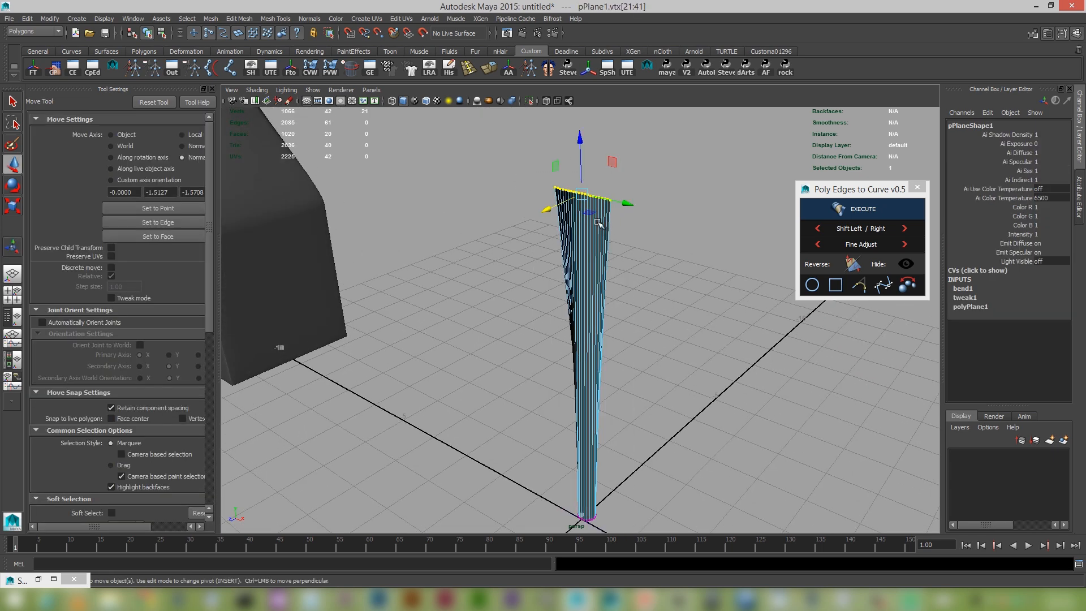
drag(547, 206, 575, 194)
Step: Leave vertex editing, create a polygon cylinder, and raise it to about 6.45 in Y at the strip's upper end
alt+right_drag(655, 263, 585, 255)
alt+drag(586, 254, 550, 225)
right_drag(563, 232, 598, 218)
click(572, 249)
alt+drag(572, 253, 656, 302)
click(656, 302)
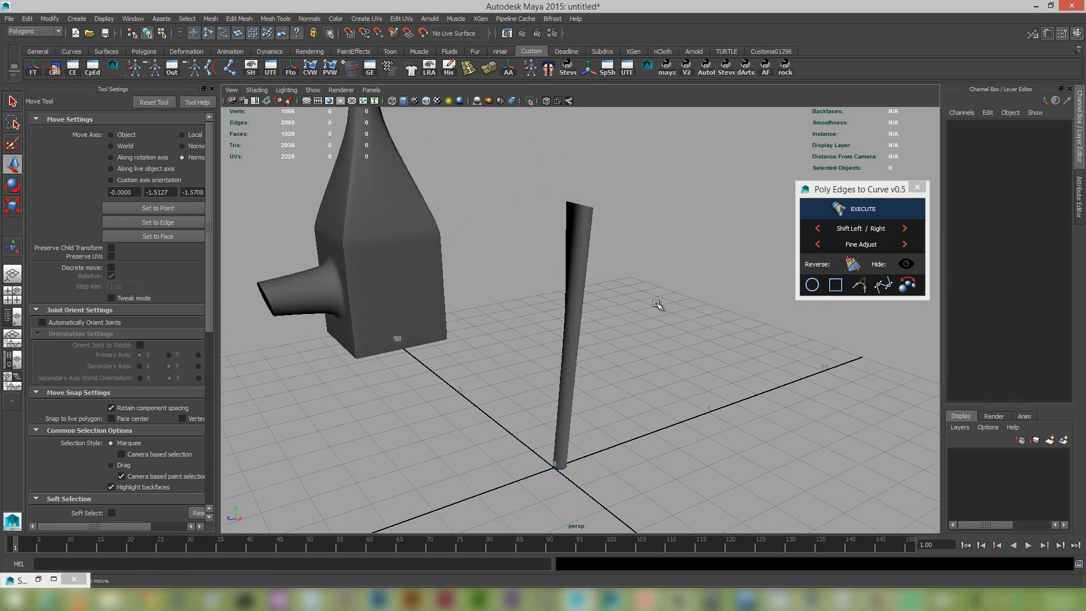
shift+right_drag(658, 329, 609, 328)
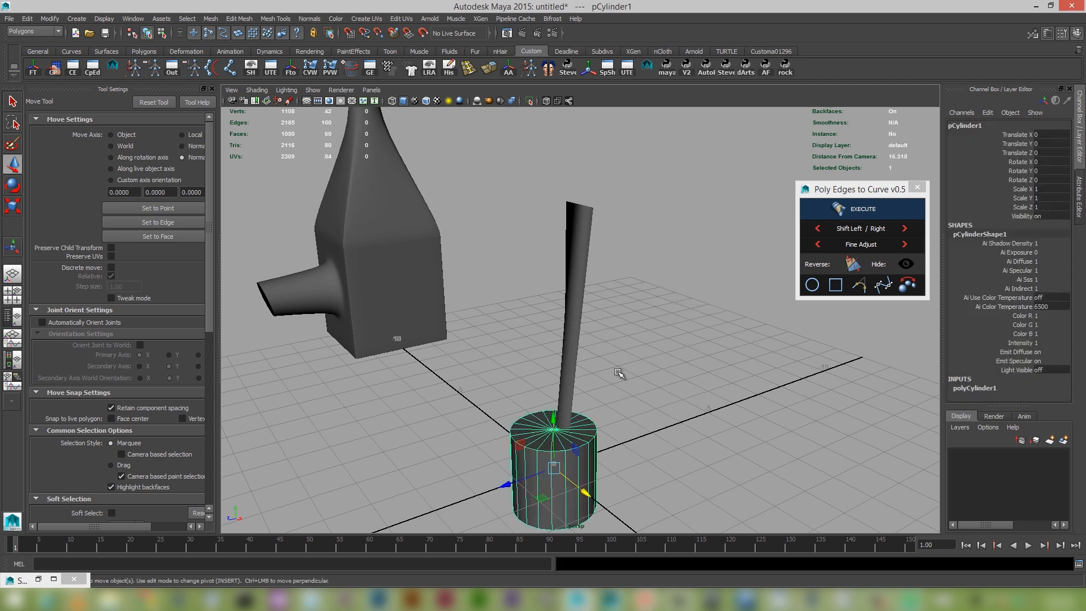
drag(556, 418, 683, 221)
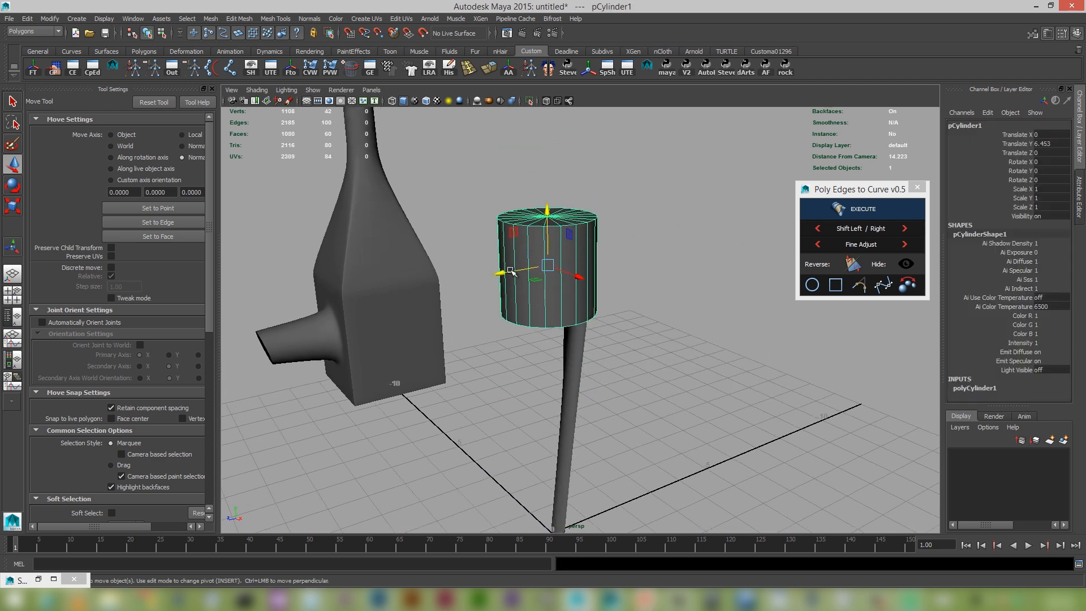
Step: Move the cylinder to about -2.33 in Z and set its radius to 2 and height to 0.5
drag(503, 274, 575, 295)
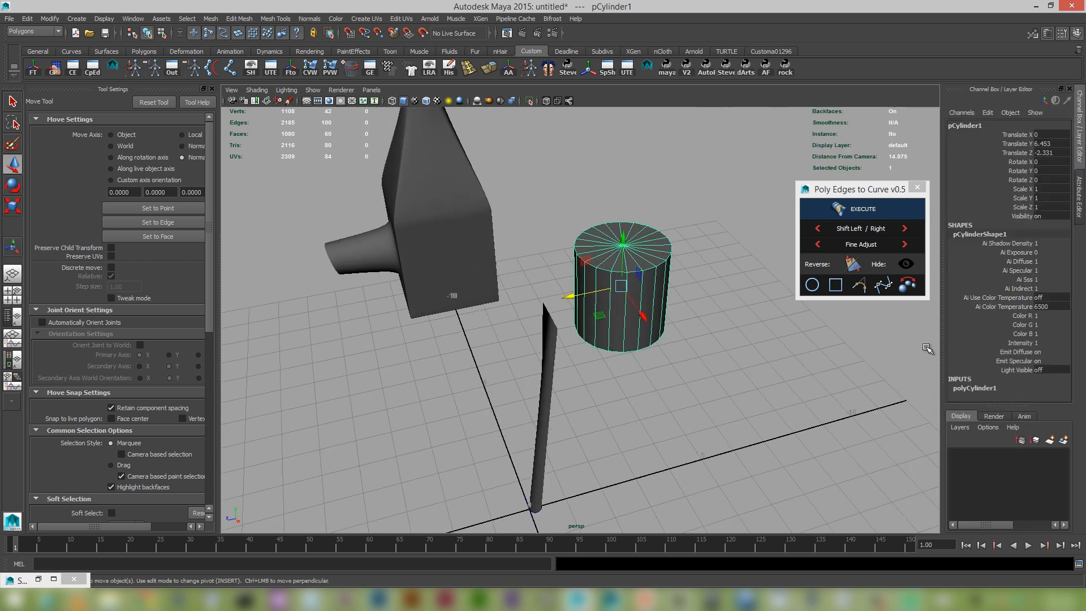
click(974, 387)
scroll(1015, 385, down, 3)
click(1034, 334)
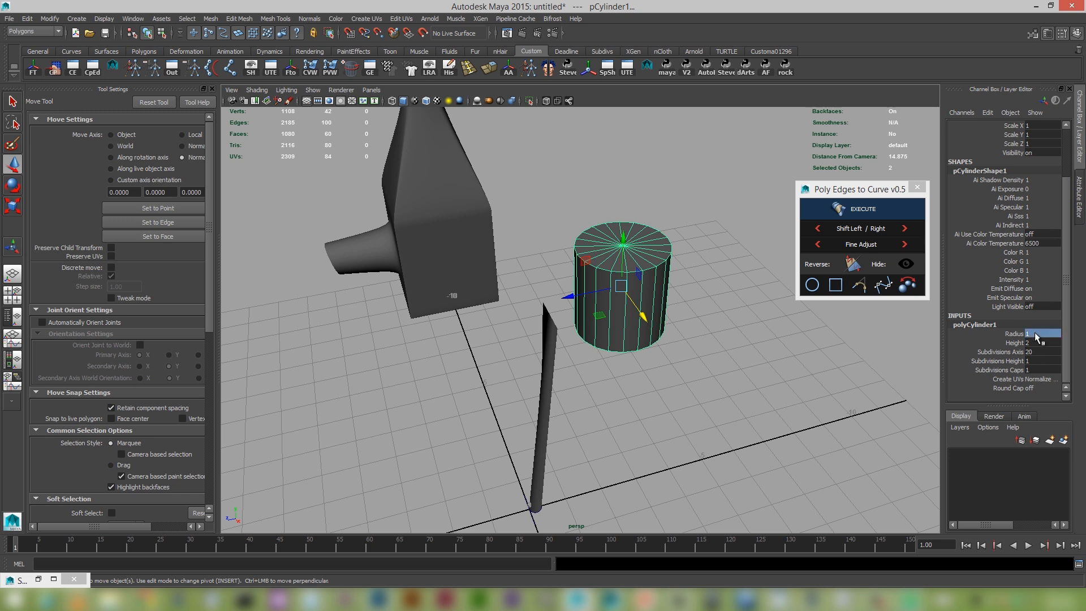
text(2)
key(Return)
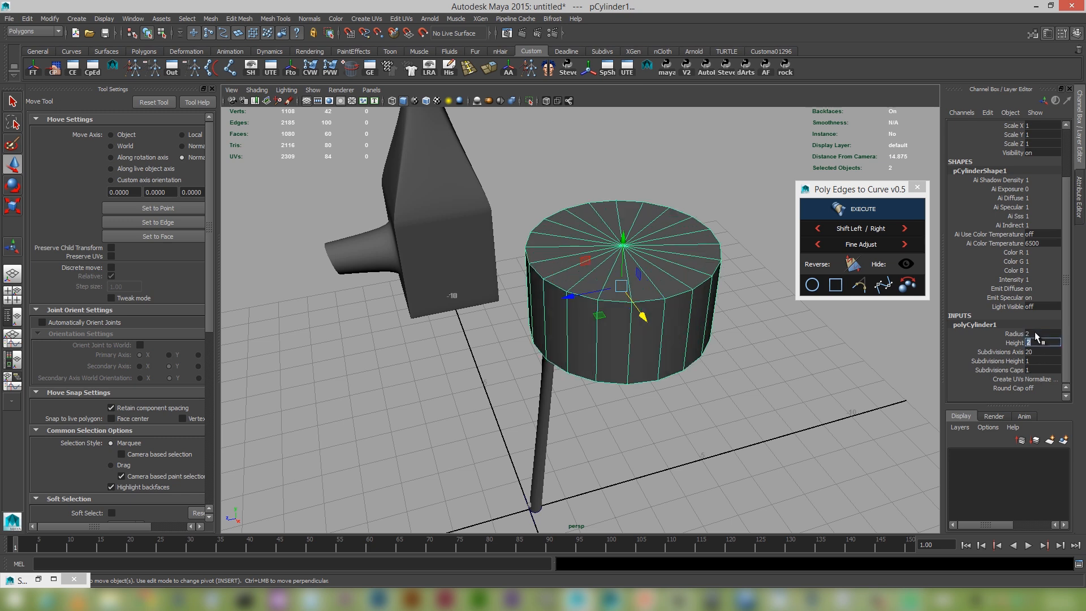
text(0.5)
key(Return)
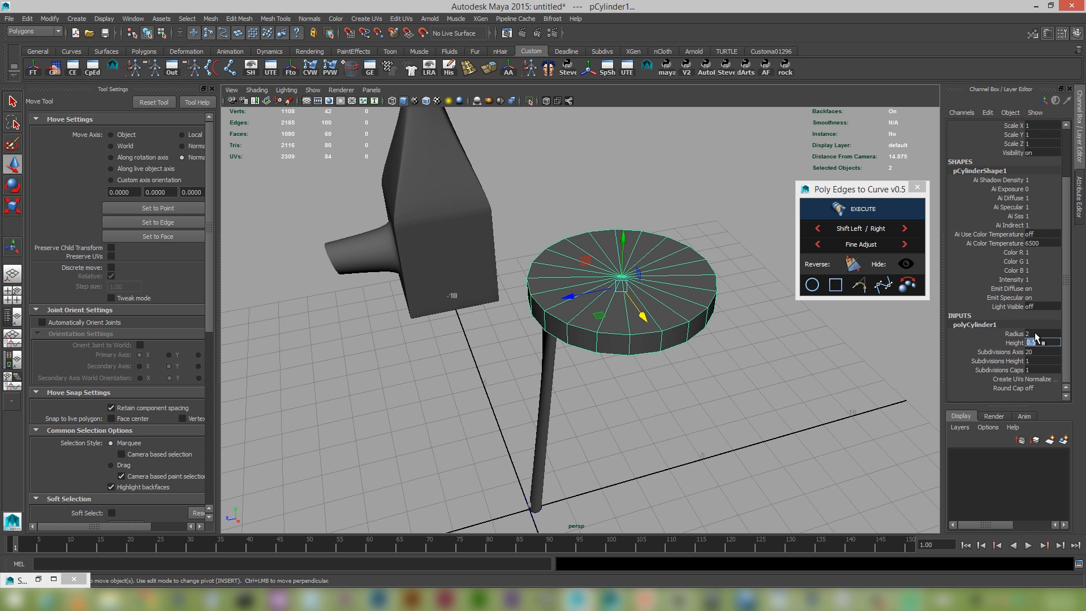
Step: Set the cylinder's axis subdivisions to 128
click(1034, 351)
key(Return)
alt+drag(523, 304, 730, 328)
double_click(1030, 352)
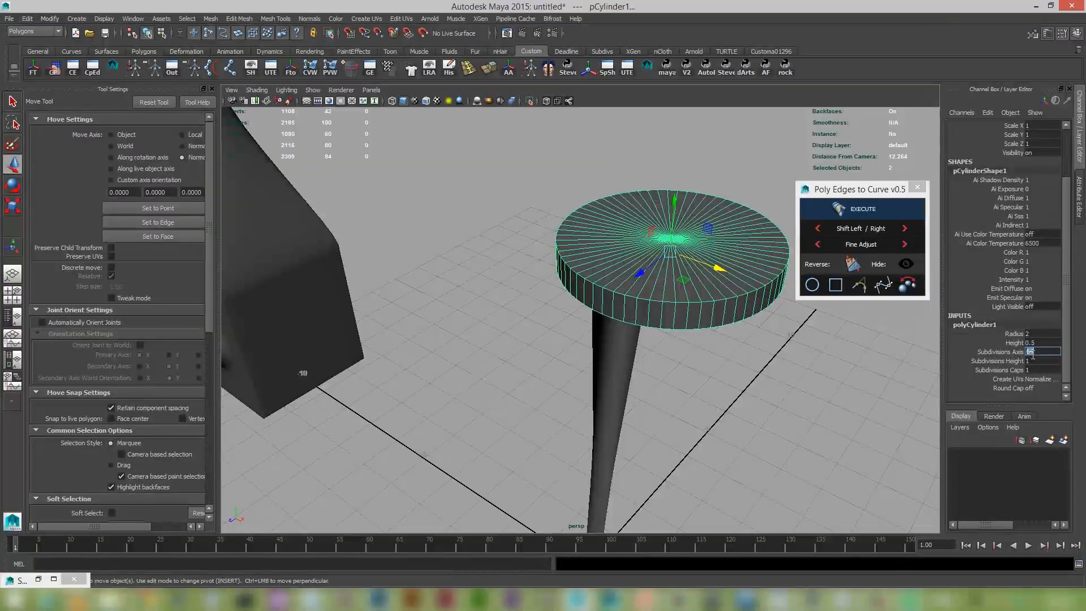
text(128)
key(Return)
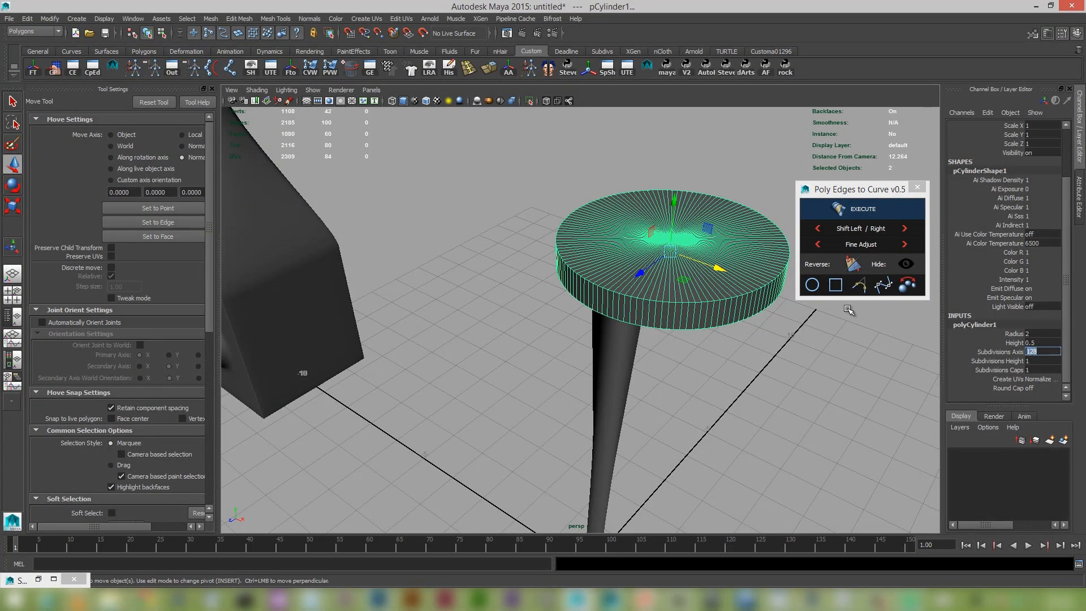
Step: Move the cylinder to about -2.87 in Z so it sits behind the strip's upper end
alt+drag(745, 334, 633, 396)
scroll(601, 334, up, 3)
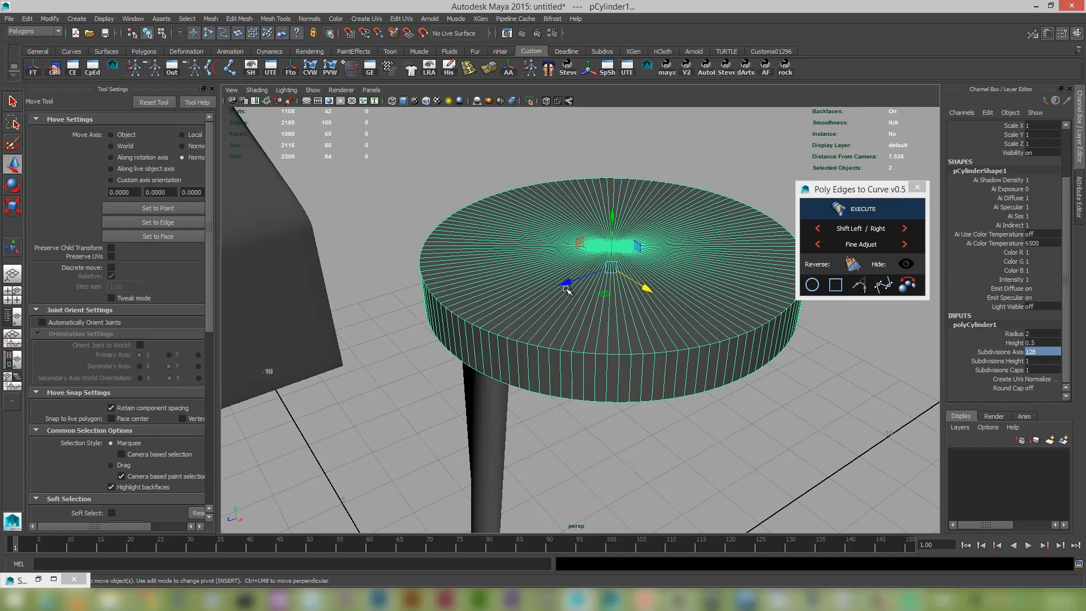
alt+drag(565, 290, 578, 315)
Step: Compare the cylinder's side edge spacing with the strip's vertical edges in the front view
key(space)
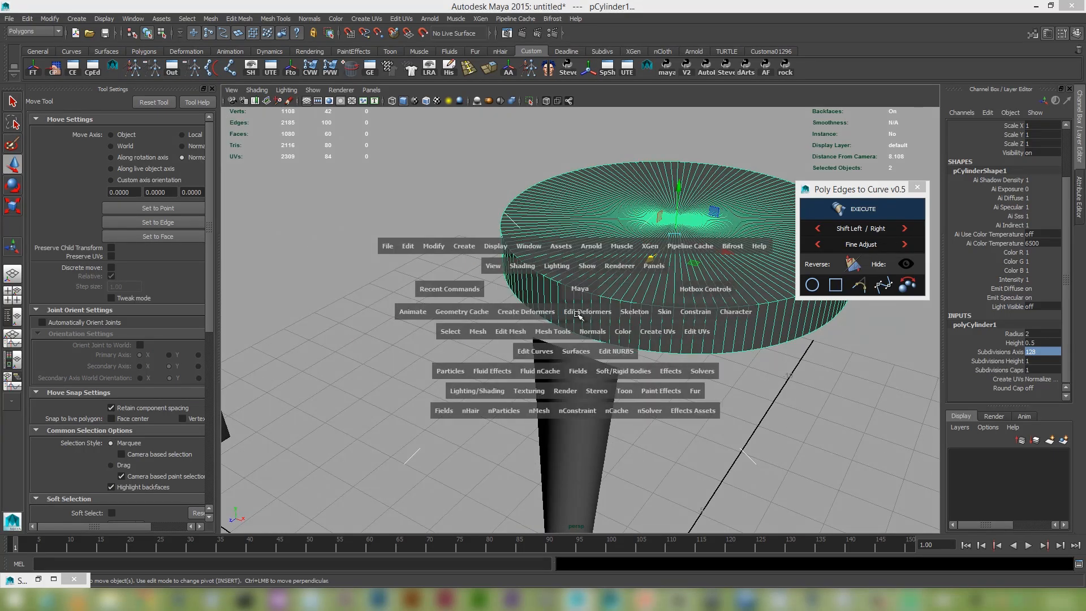
alt+middle_drag(559, 268, 556, 146)
alt+right_drag(594, 340, 826, 408)
alt+middle_drag(614, 286, 602, 329)
alt+right_drag(602, 329, 864, 395)
alt+right_drag(537, 322, 690, 382)
click(691, 380)
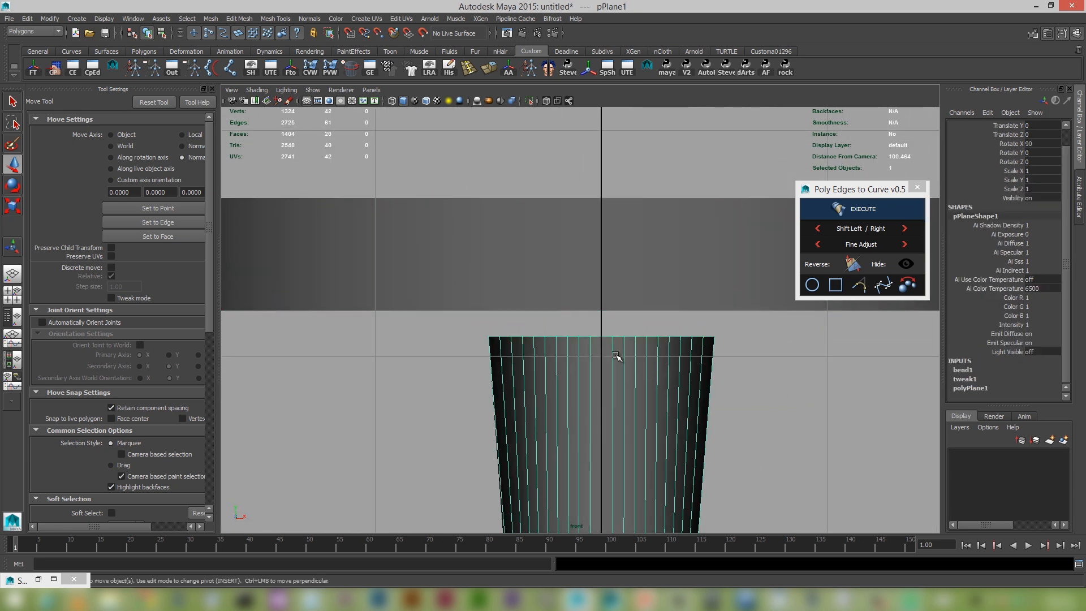
alt+right_drag(614, 278, 628, 278)
shift+click(626, 275)
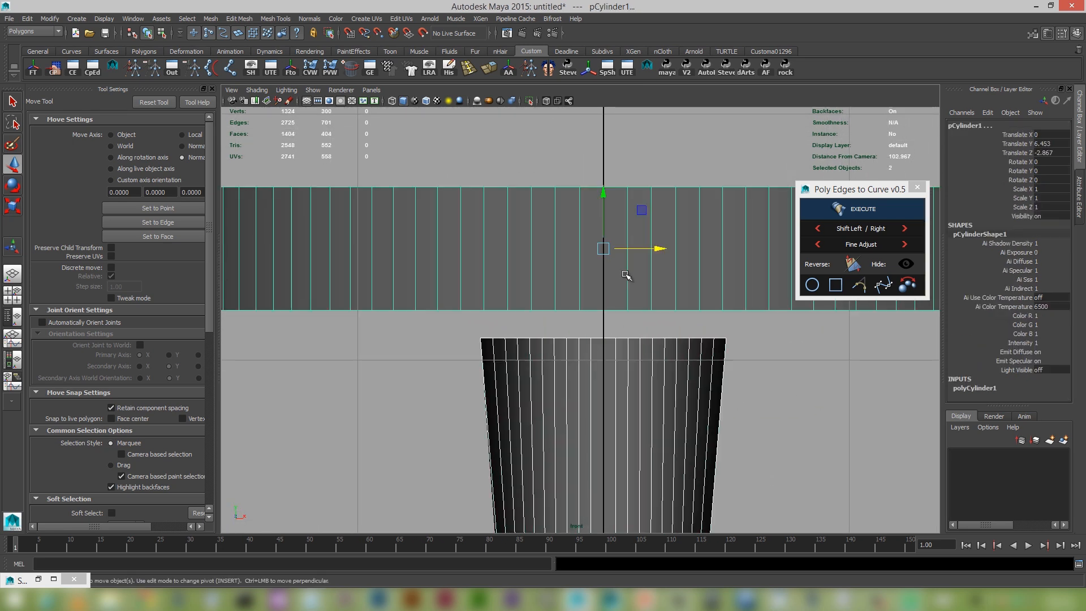
click(682, 274)
alt+right_drag(842, 356, 846, 374)
Step: Try 200 and 150 axis subdivisions on the cylinder
click(972, 388)
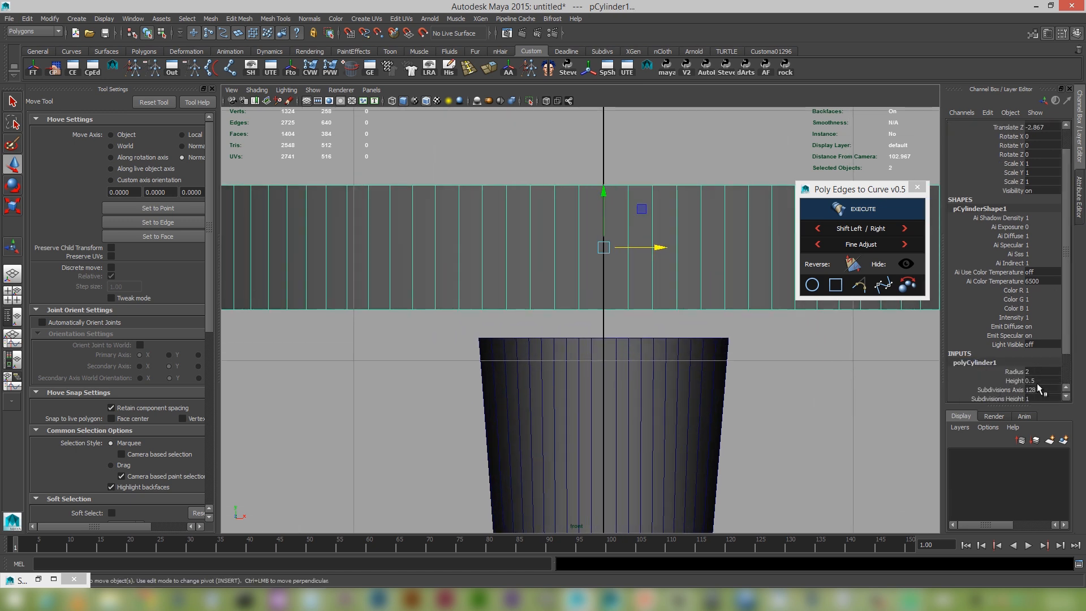
scroll(1036, 383, down, 1)
double_click(1037, 388)
text(200)
key(Return)
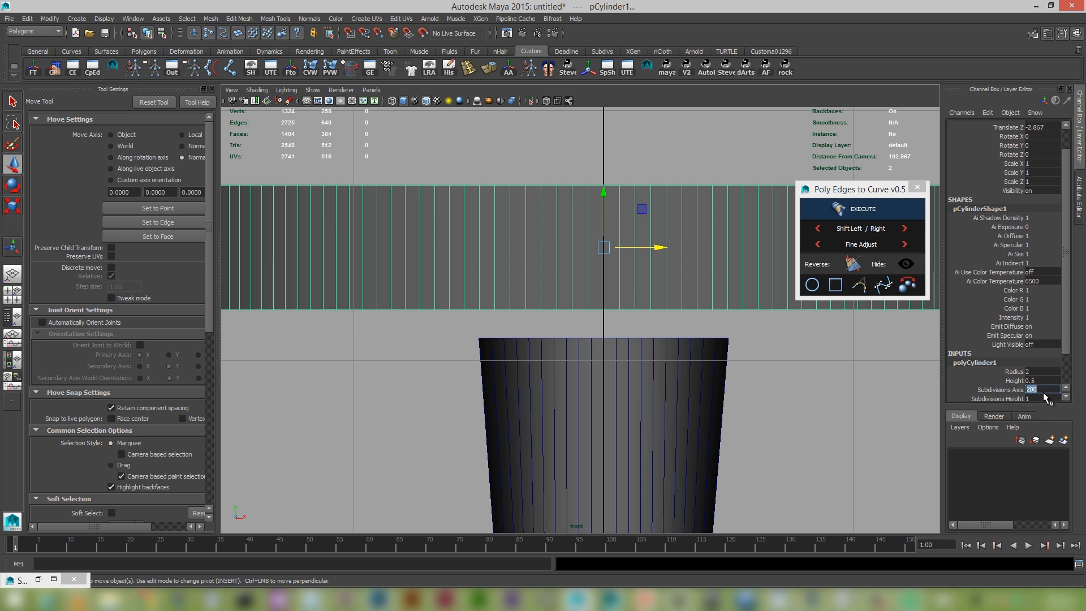
text(150)
key(Return)
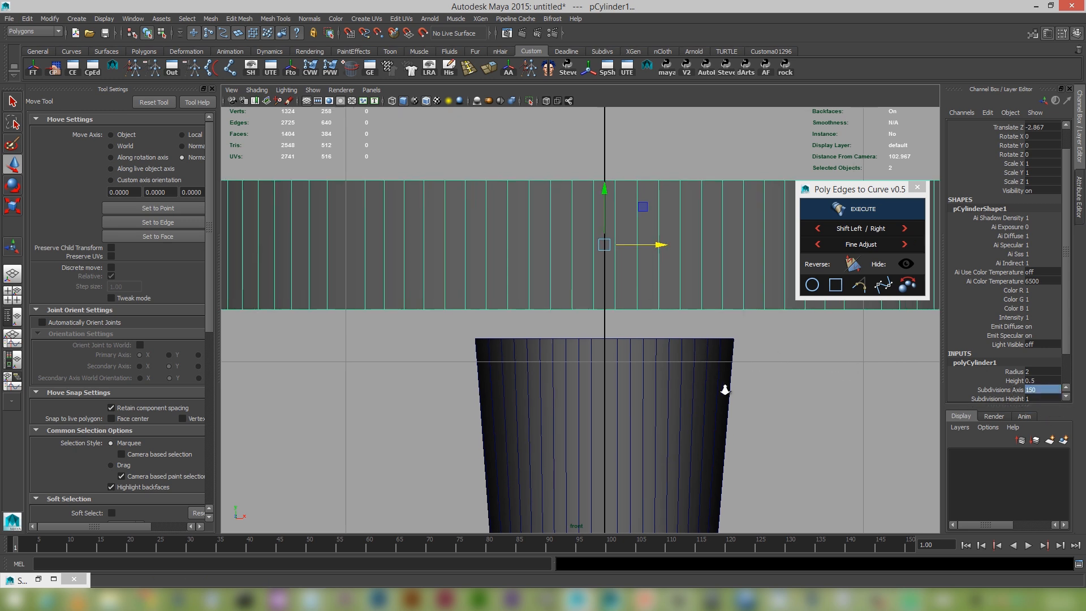
Step: Select the whole row of edges along the strip's top
right_drag(697, 342, 705, 311)
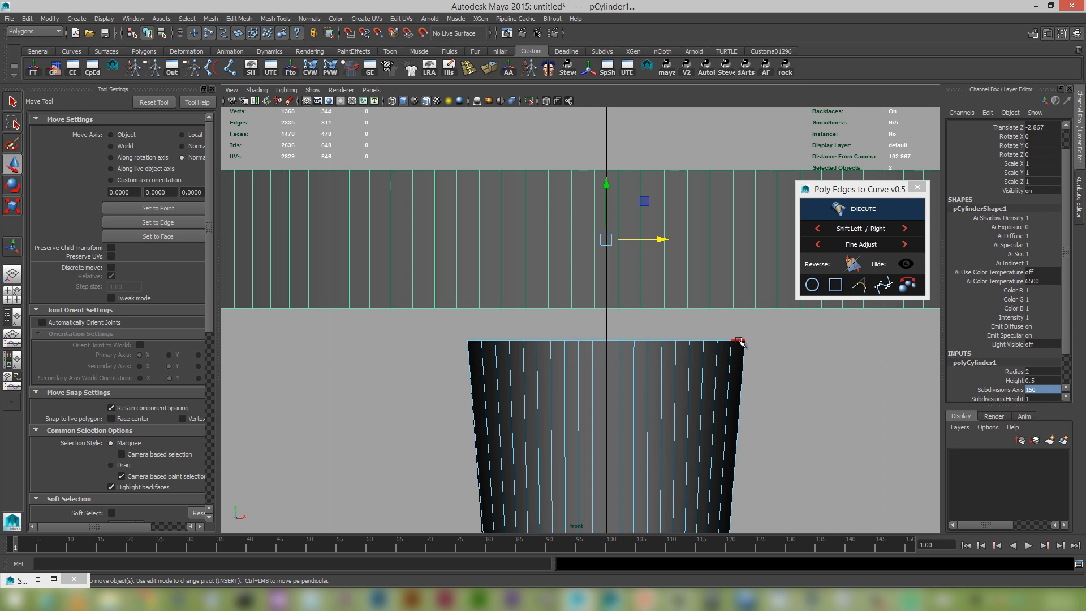
double_click(477, 342)
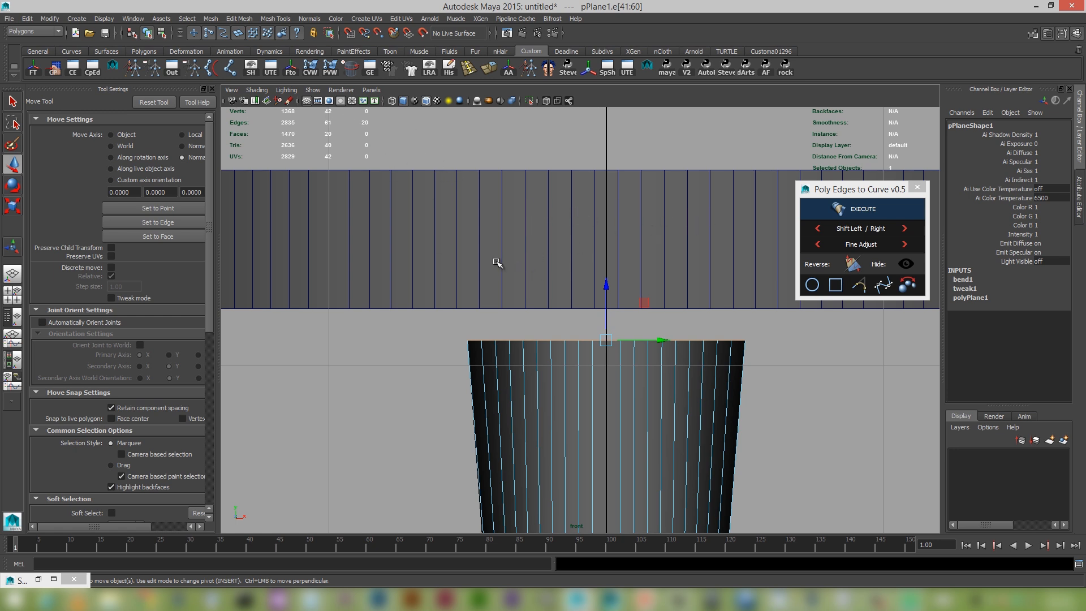
Step: Select the cylinder and set its axis subdivisions back to 128
click(560, 259)
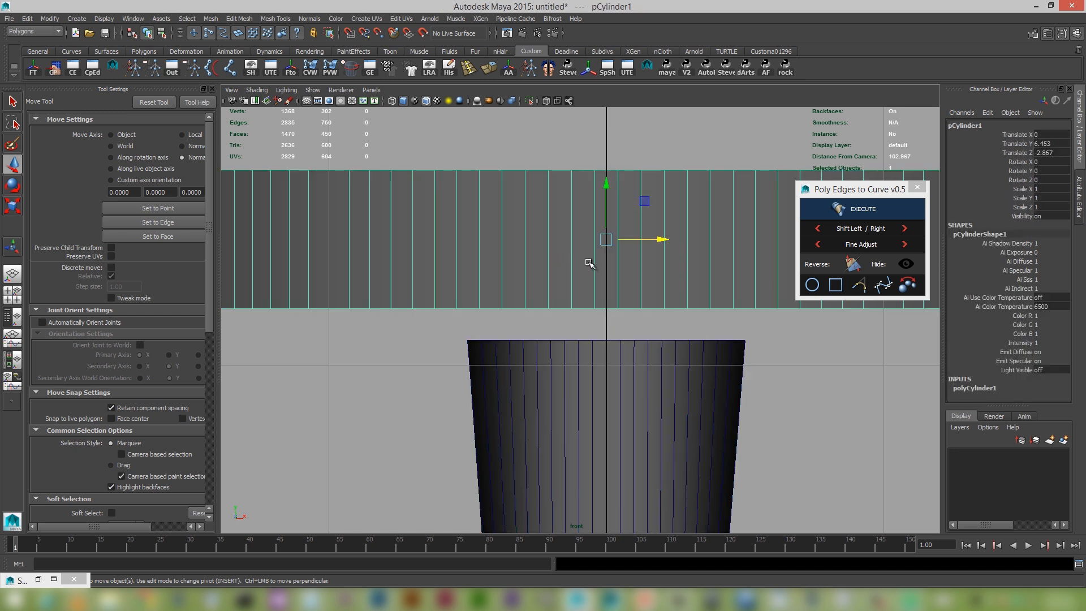
alt+right_drag(575, 263, 671, 335)
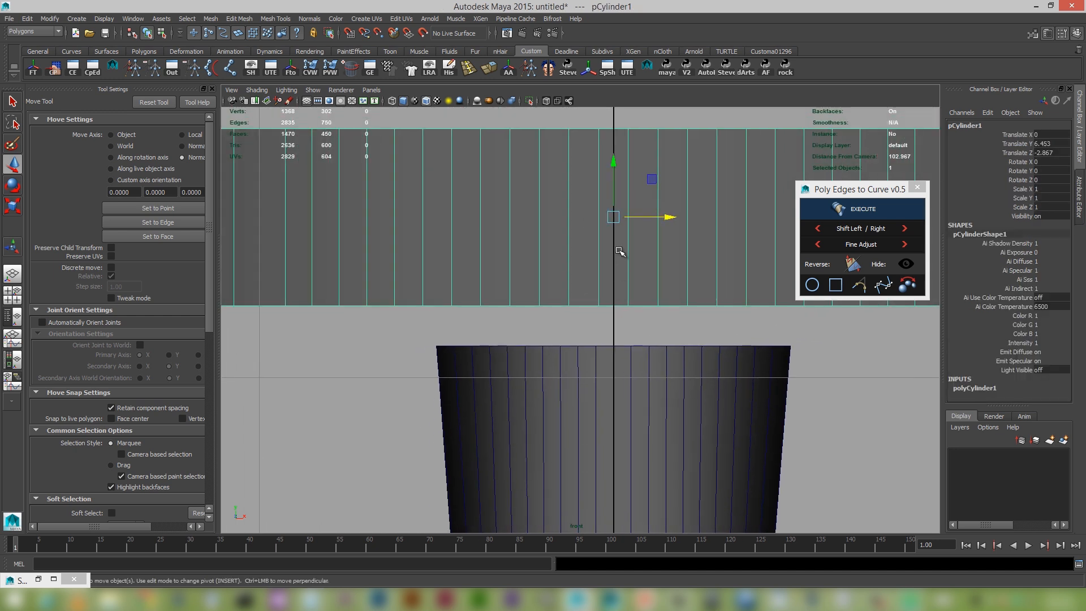
click(974, 388)
scroll(999, 383, down, 3)
double_click(1038, 364)
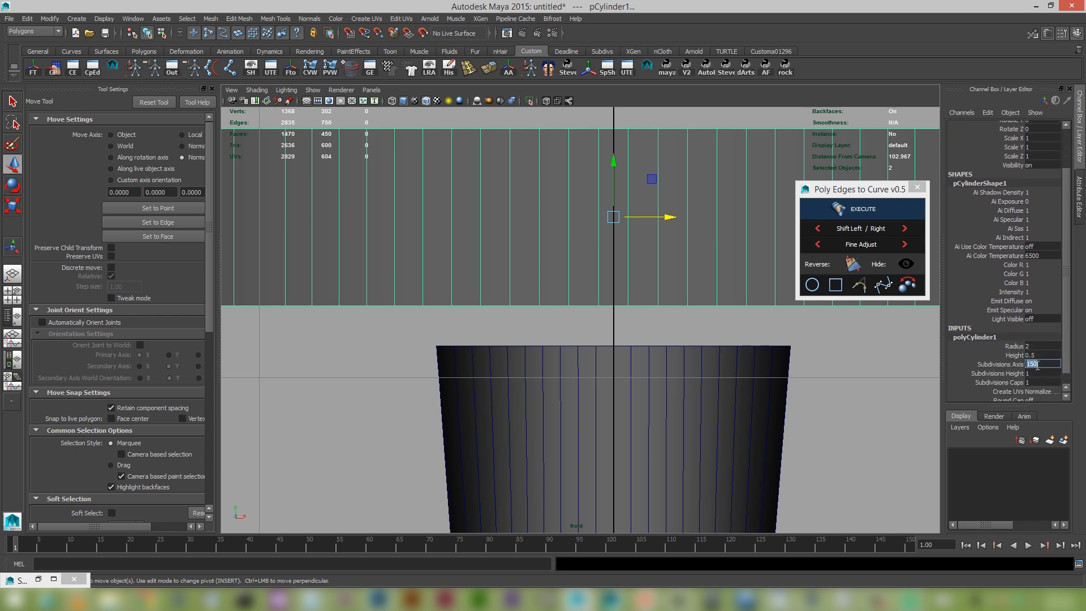
text(128)
key(Return)
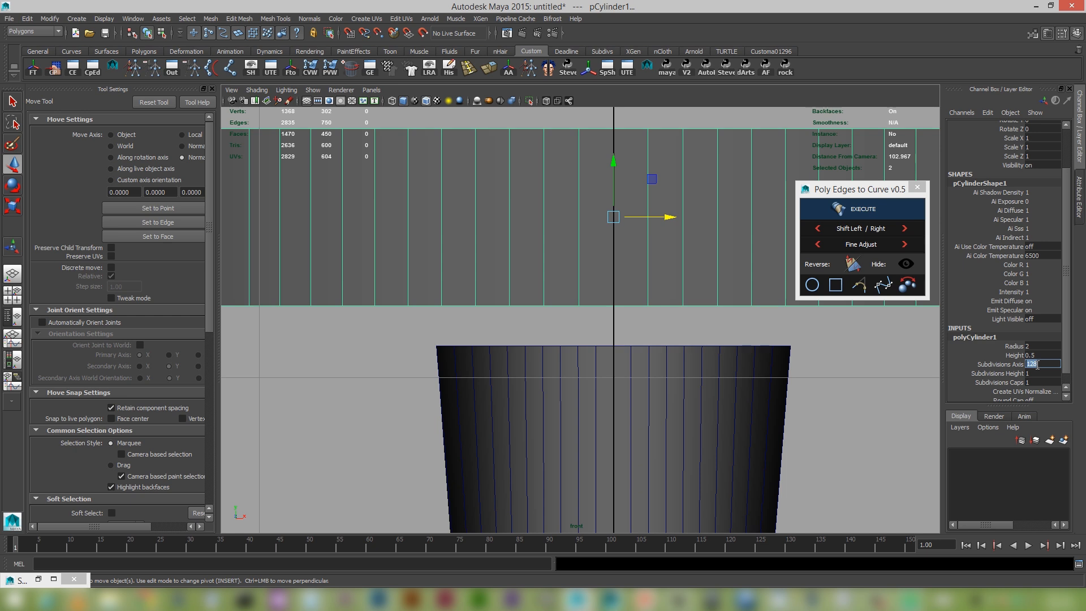
mouse_move(631, 329)
alt+right_down()
mouse_move(614, 305)
mouse_move(640, 344)
alt+right_up()
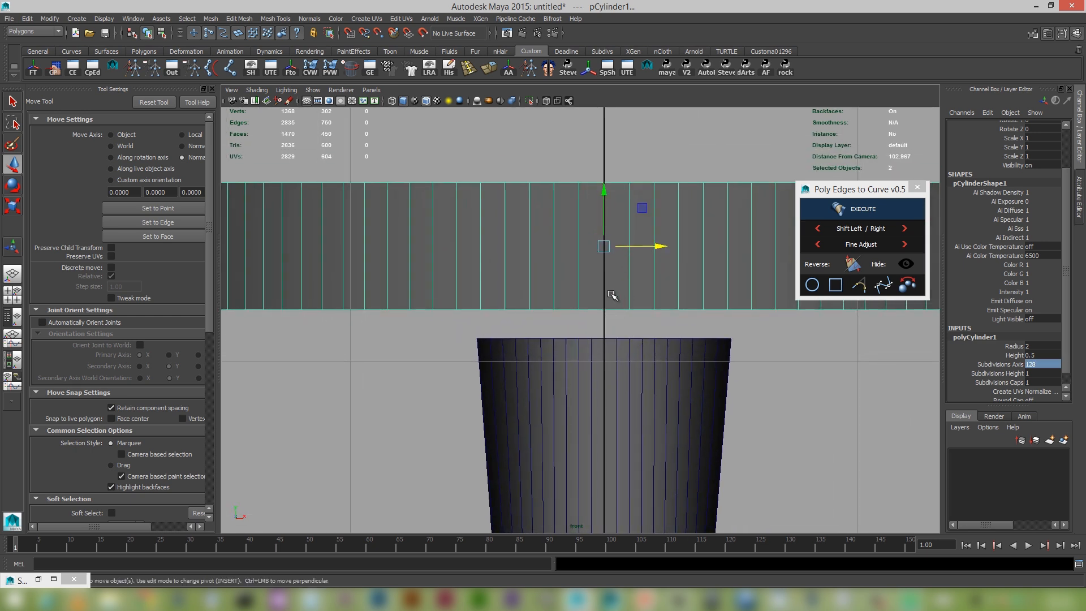
Step: Select a run of 20 edges on the cylinder's lower rim, centred above the strip
right_drag(612, 295, 625, 264)
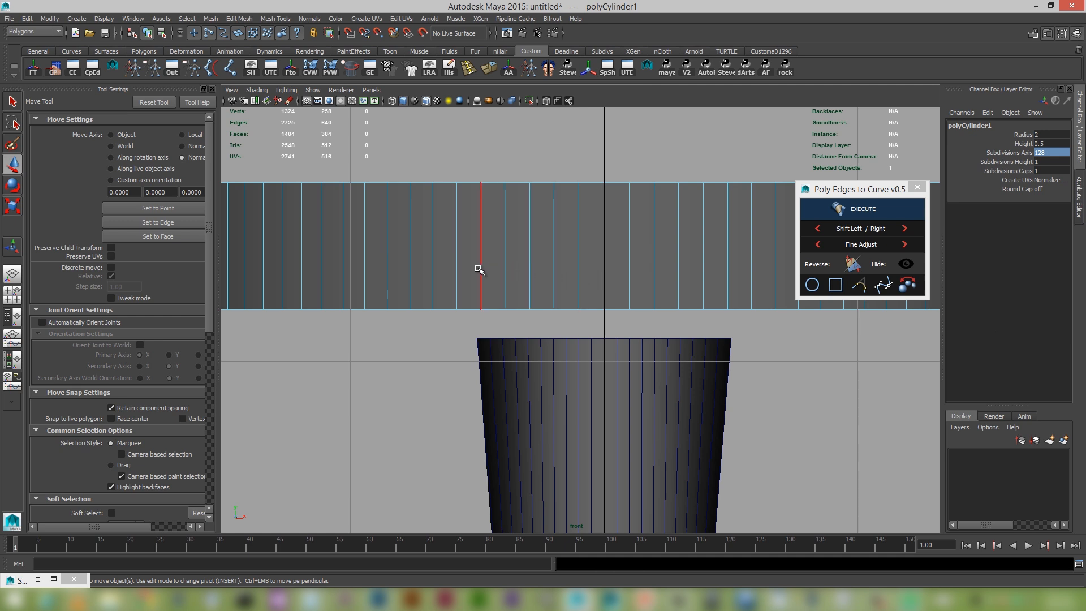
click(379, 309)
alt+middle_drag(637, 373, 585, 388)
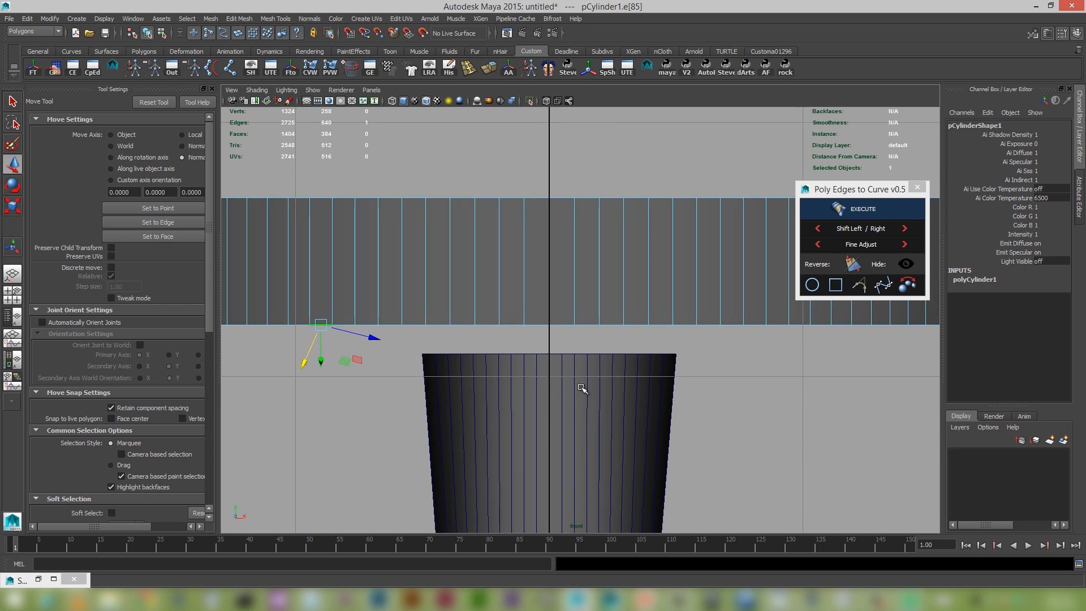
double_click(776, 325)
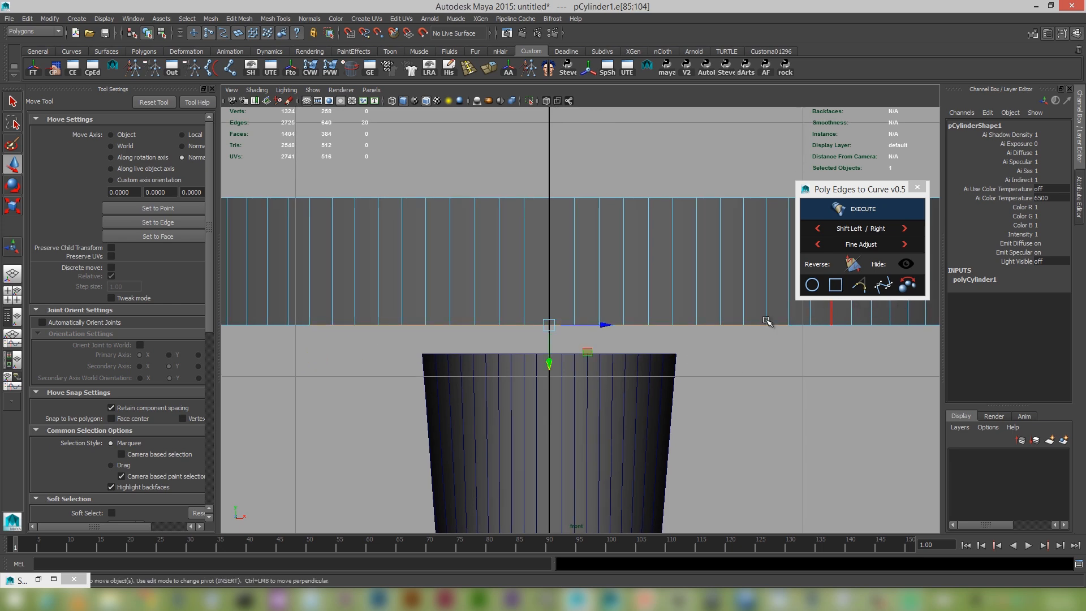
Step: Return to the perspective view and convert the selected rim edges into a curve with Poly Edges to Curve
key(space)
drag(728, 339, 728, 306)
alt+right_drag(682, 313, 709, 358)
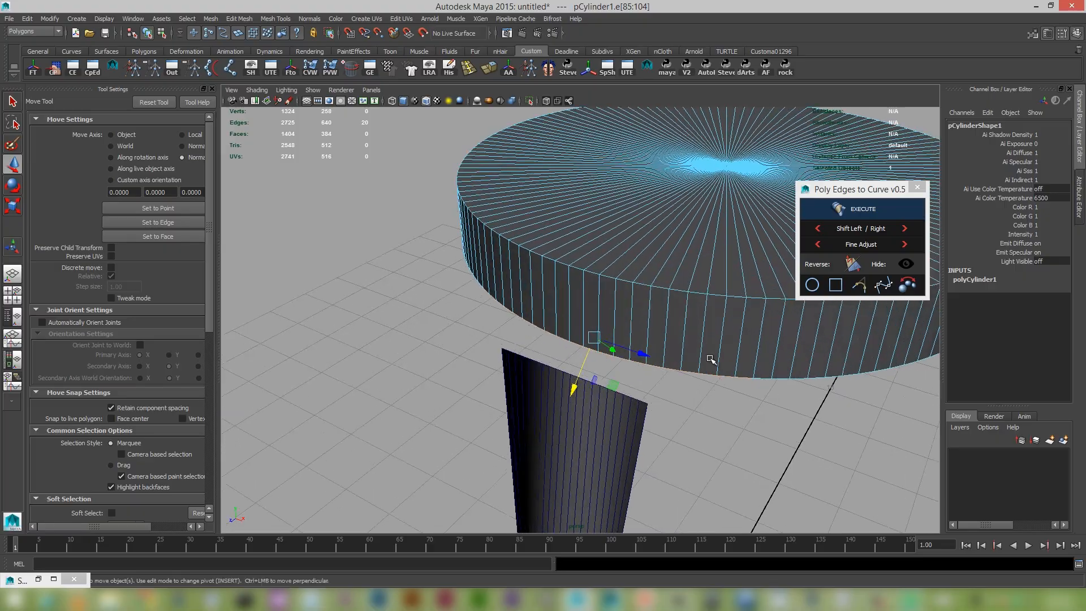
alt+drag(711, 358, 726, 338)
right_click(907, 288)
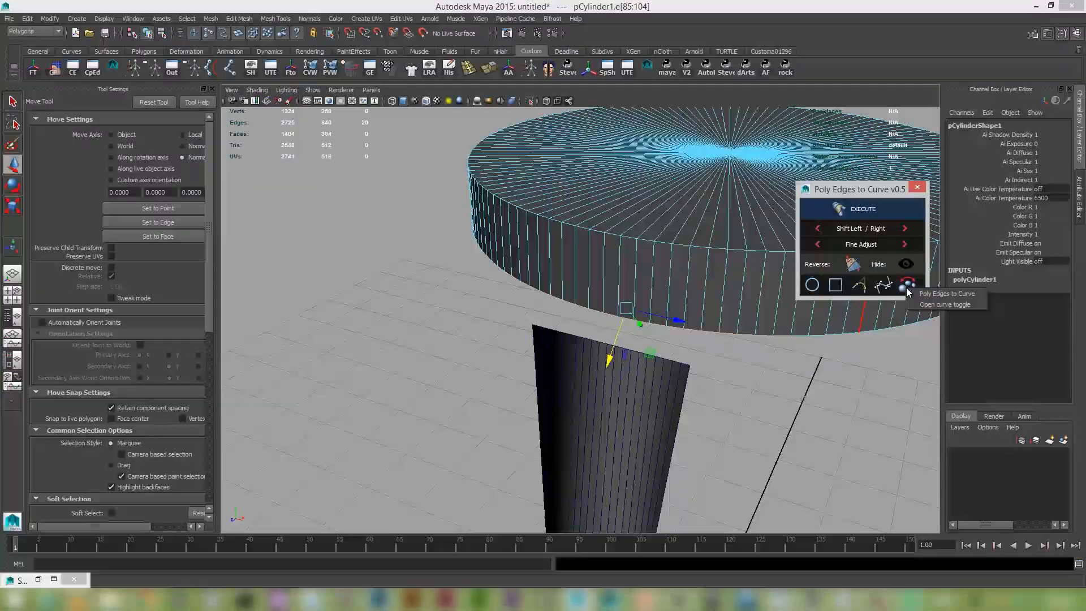
click(954, 296)
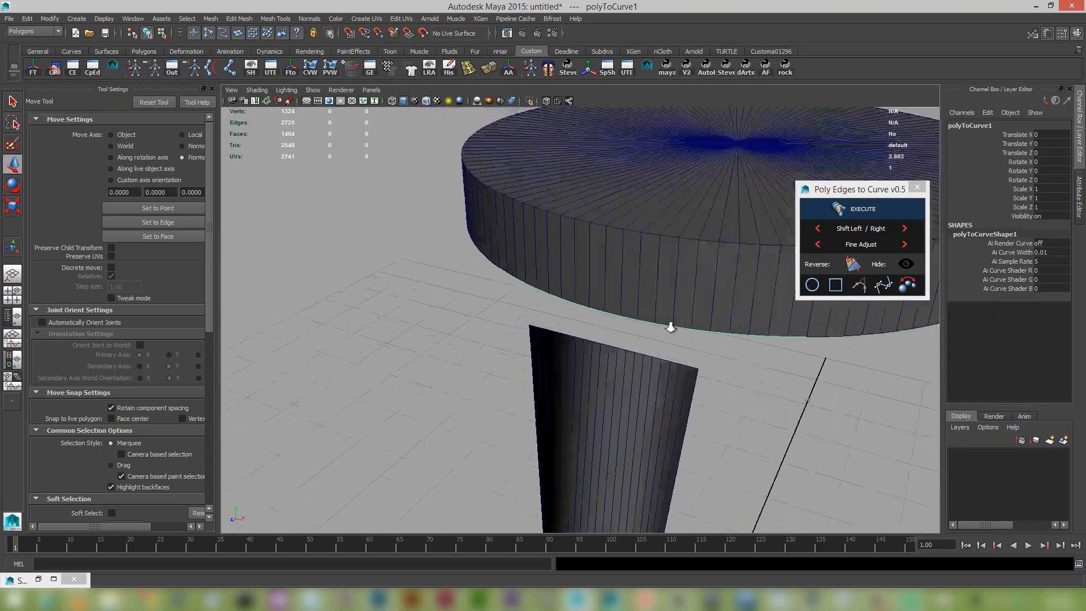
Step: Restore the strip's top edge selection, add polyToCurve1 to it, and execute Poly Edges to Curve
alt+drag(669, 323, 619, 436)
click(618, 435)
right_drag(618, 435, 620, 297)
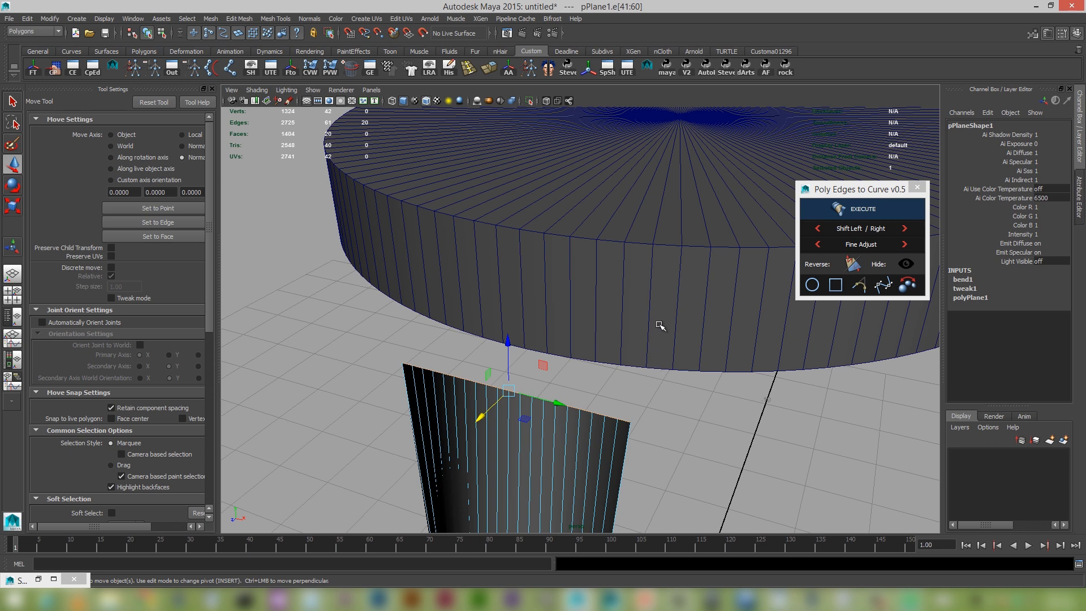
right_click(678, 318)
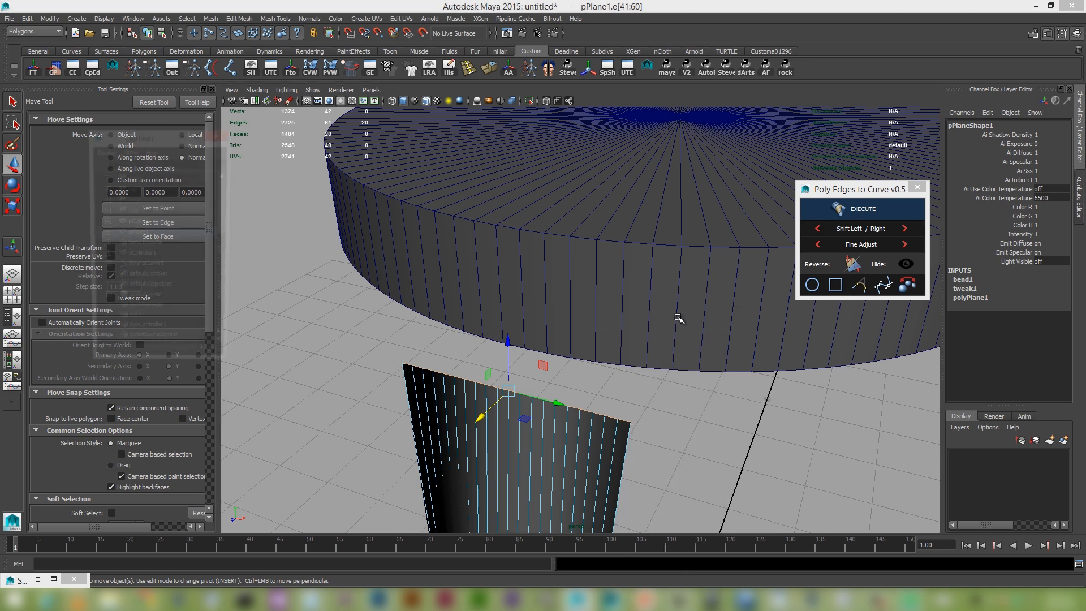
key(shift+o)
click(175, 268)
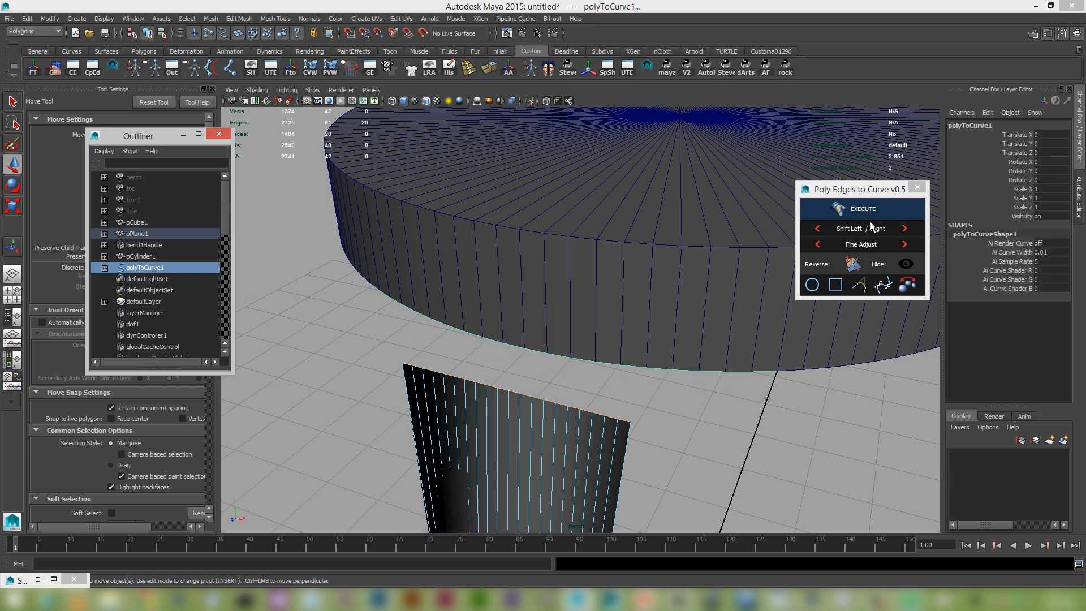
click(839, 209)
Step: Examine from several angles how the strip's top edge follows the cylinder's lower rim
alt+drag(813, 390, 586, 355)
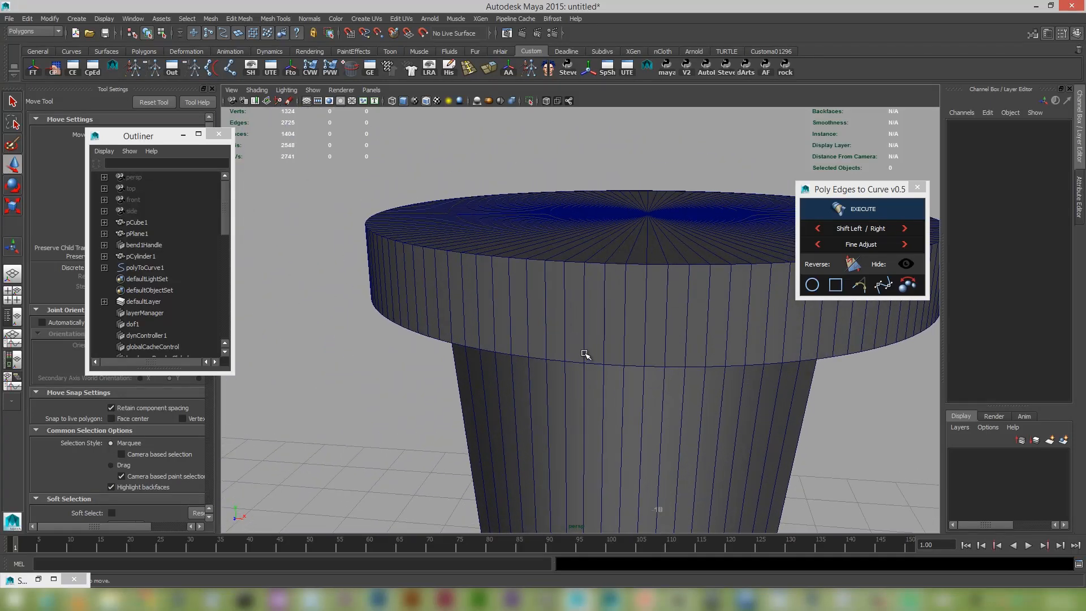
alt+drag(820, 387, 622, 313)
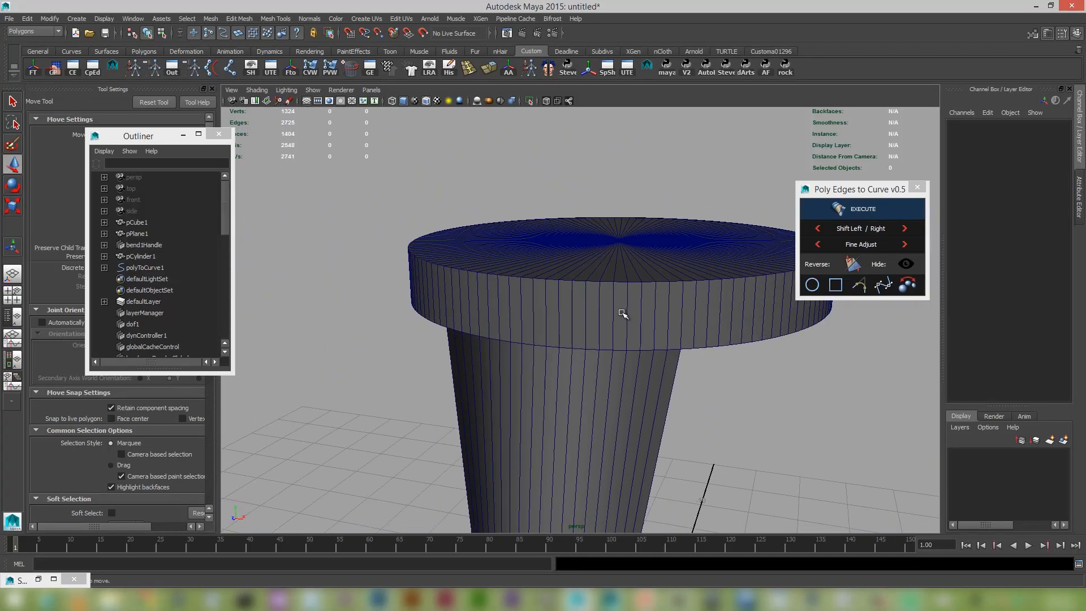
scroll(600, 325, down, 3)
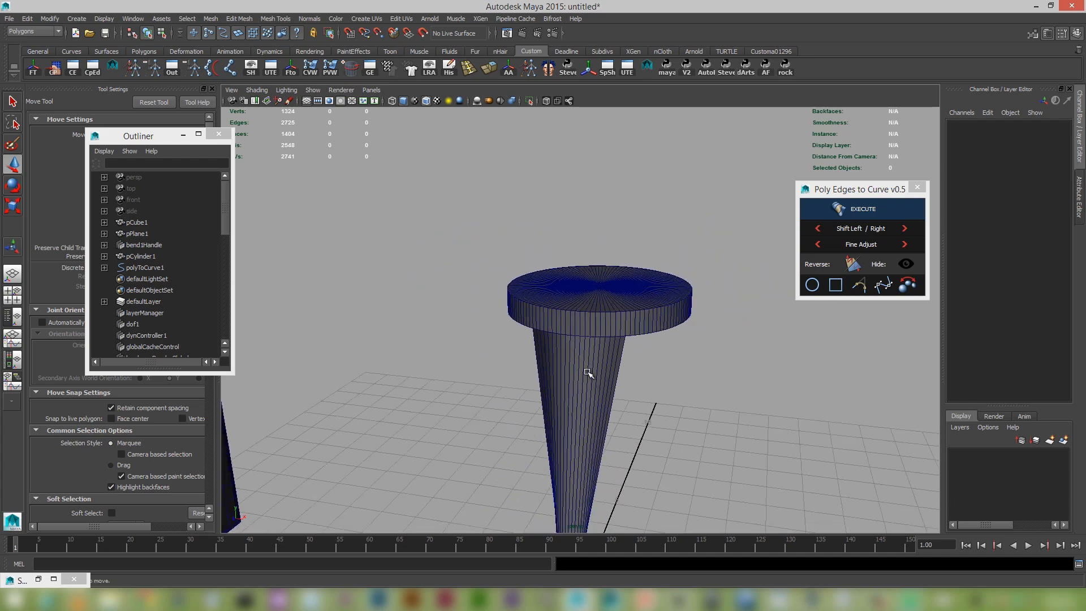
alt+drag(588, 373, 617, 367)
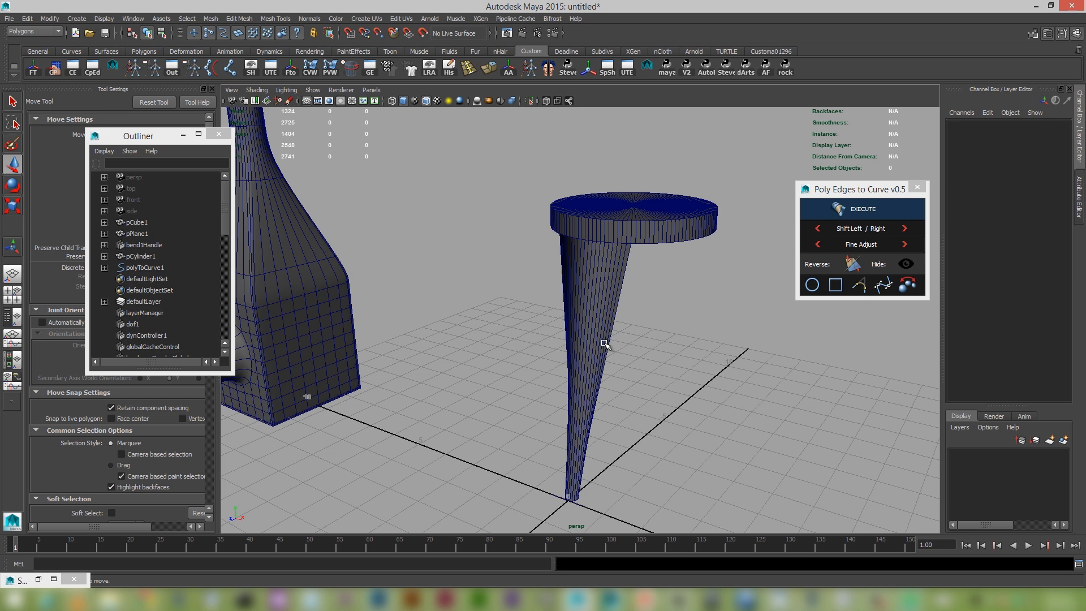
mouse_move(668, 340)
alt+mouse_down()
mouse_move(654, 394)
mouse_move(621, 350)
mouse_move(648, 333)
alt+mouse_up()
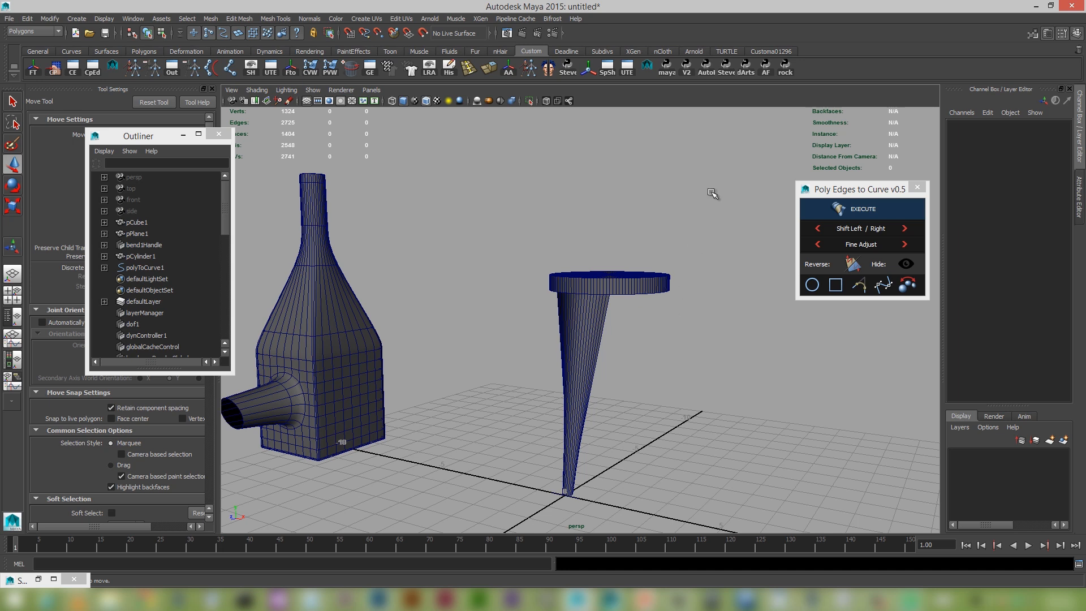
Step: Open the dark Arts v2.04 tool window for a look and close it again
click(746, 66)
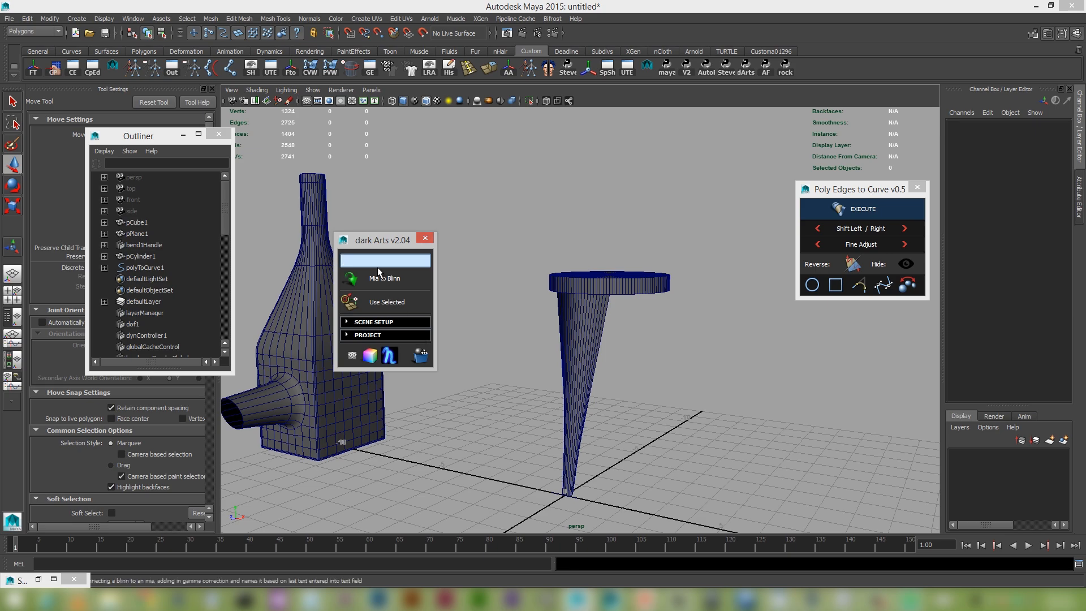
click(425, 238)
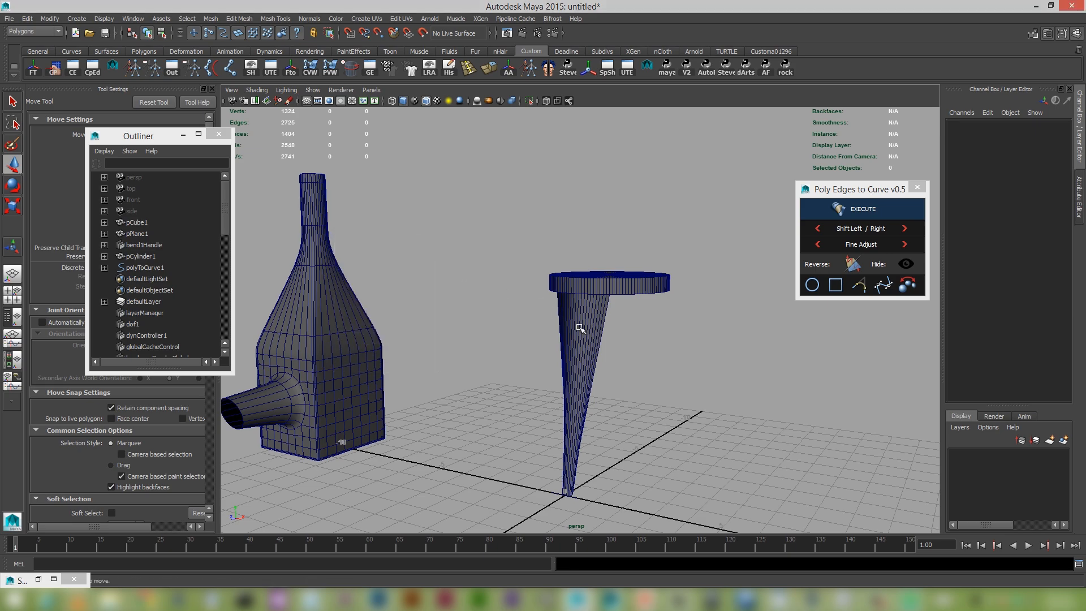
alt+middle_drag(582, 330, 625, 353)
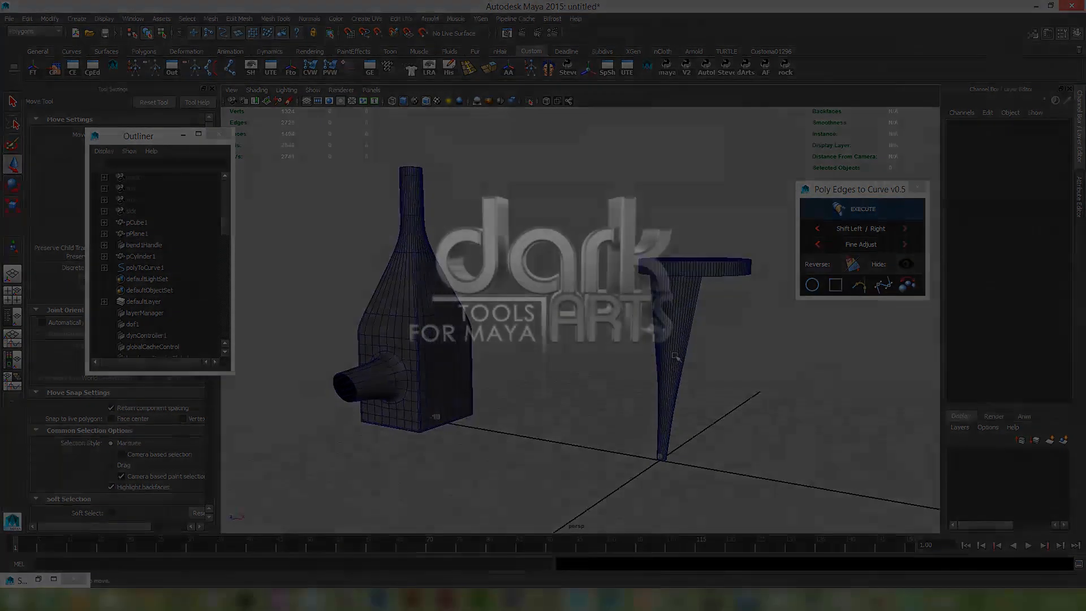